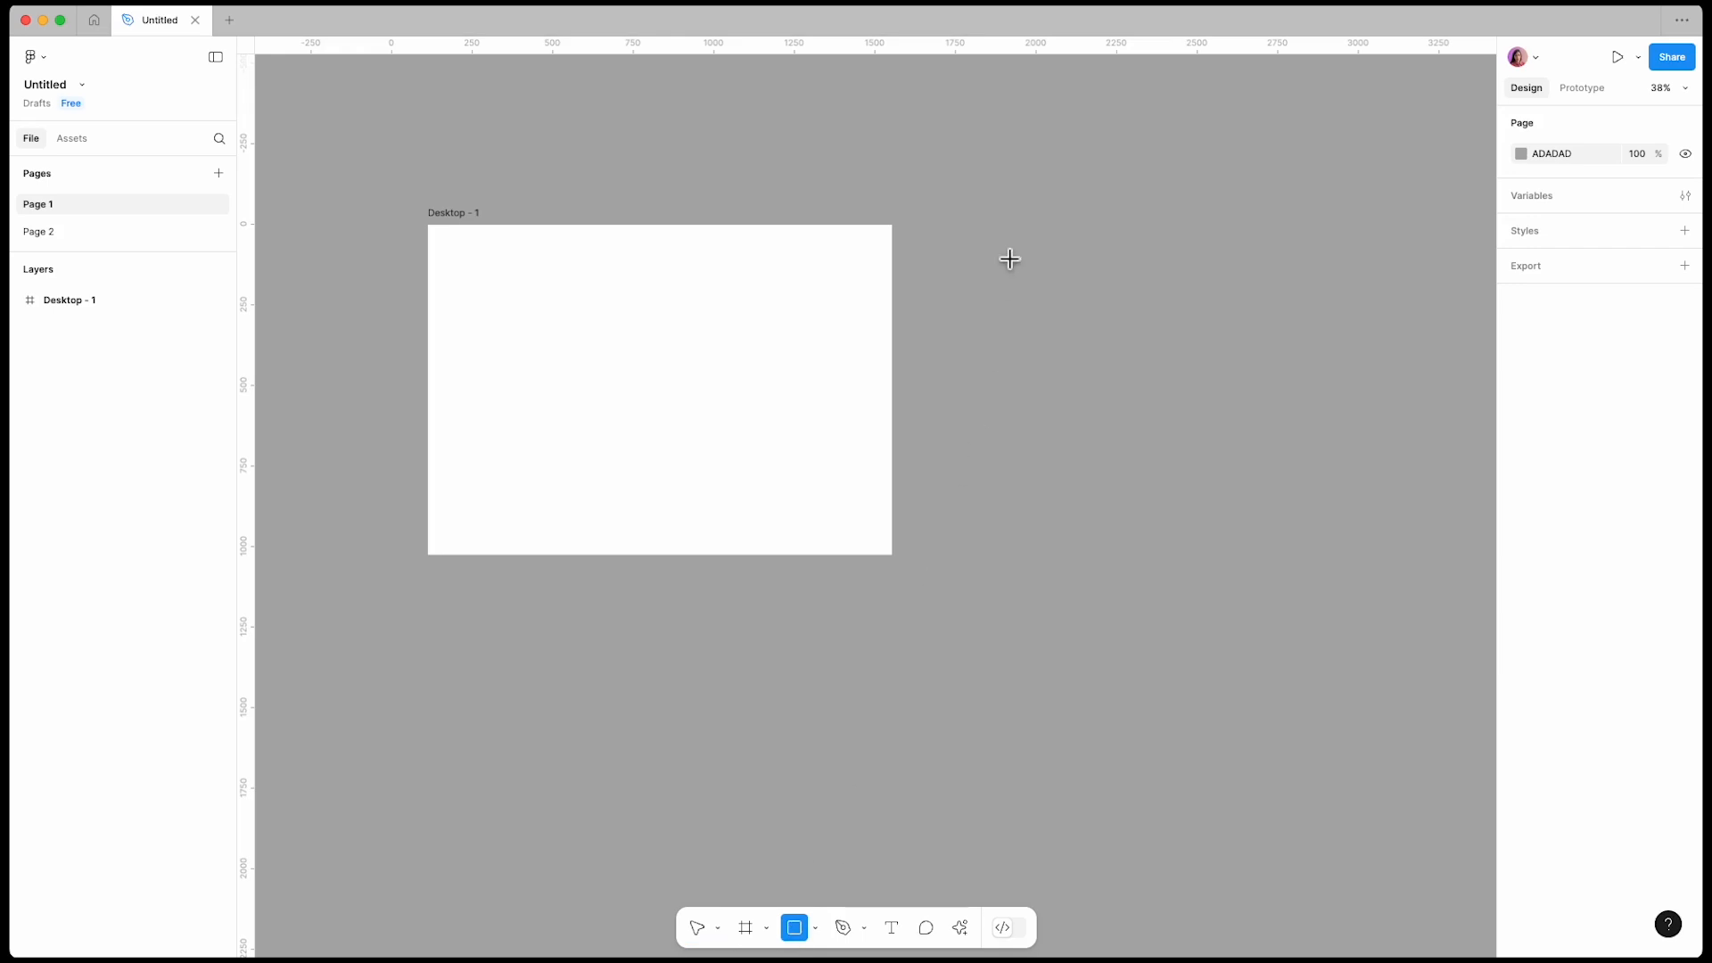
# Step: Draw a rectangle beside the Desktop - 1 frame, sized 200 by 270 with a corner radius of 100
pyautogui.moveTo(1009, 258); pyautogui.dragTo(1096, 389)
pyautogui.click(1551, 379)
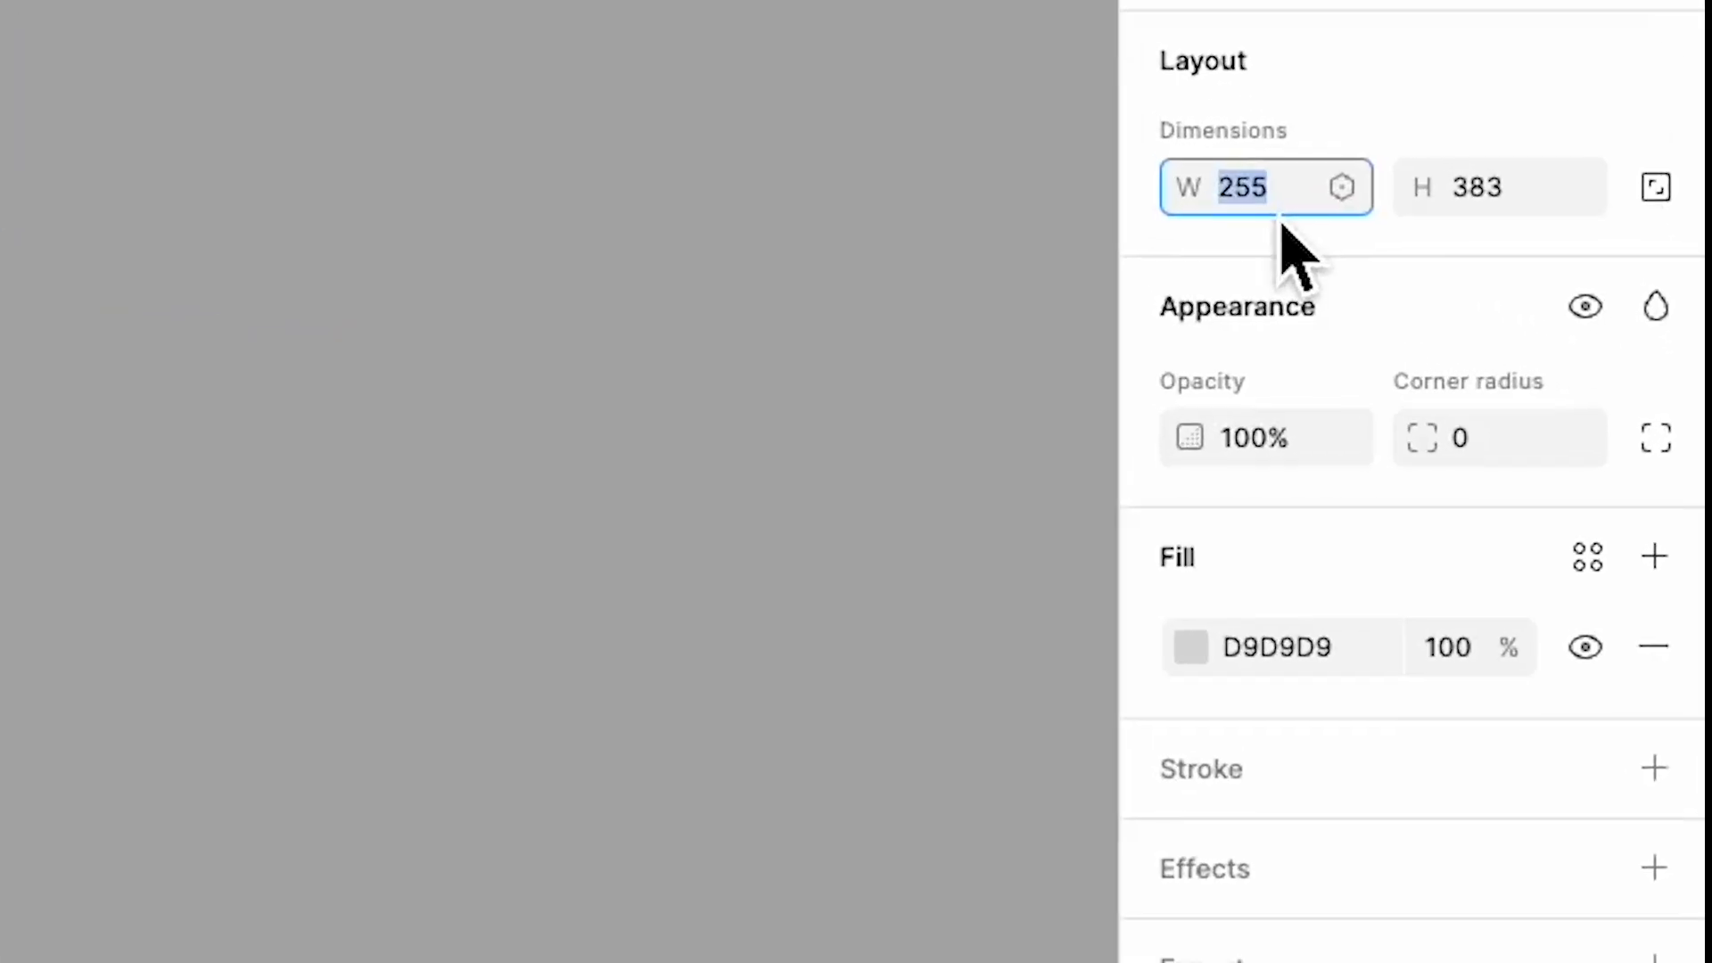
pyautogui.write('2')
pyautogui.press('Tab')
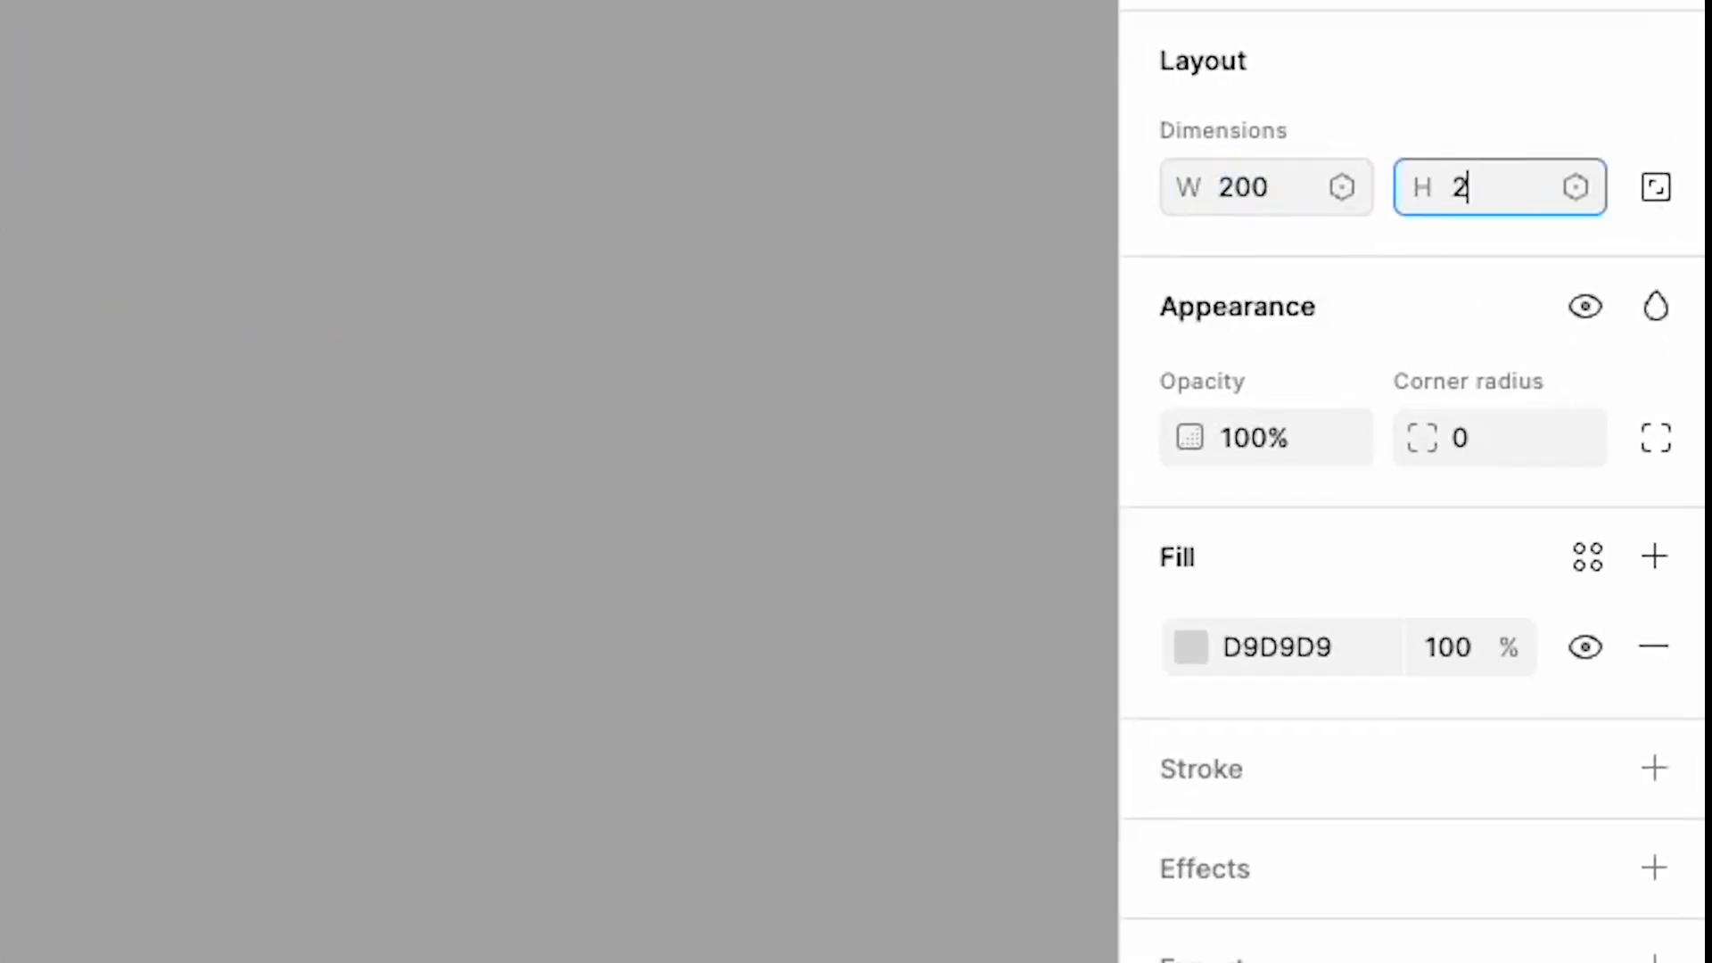
pyautogui.press('Return')
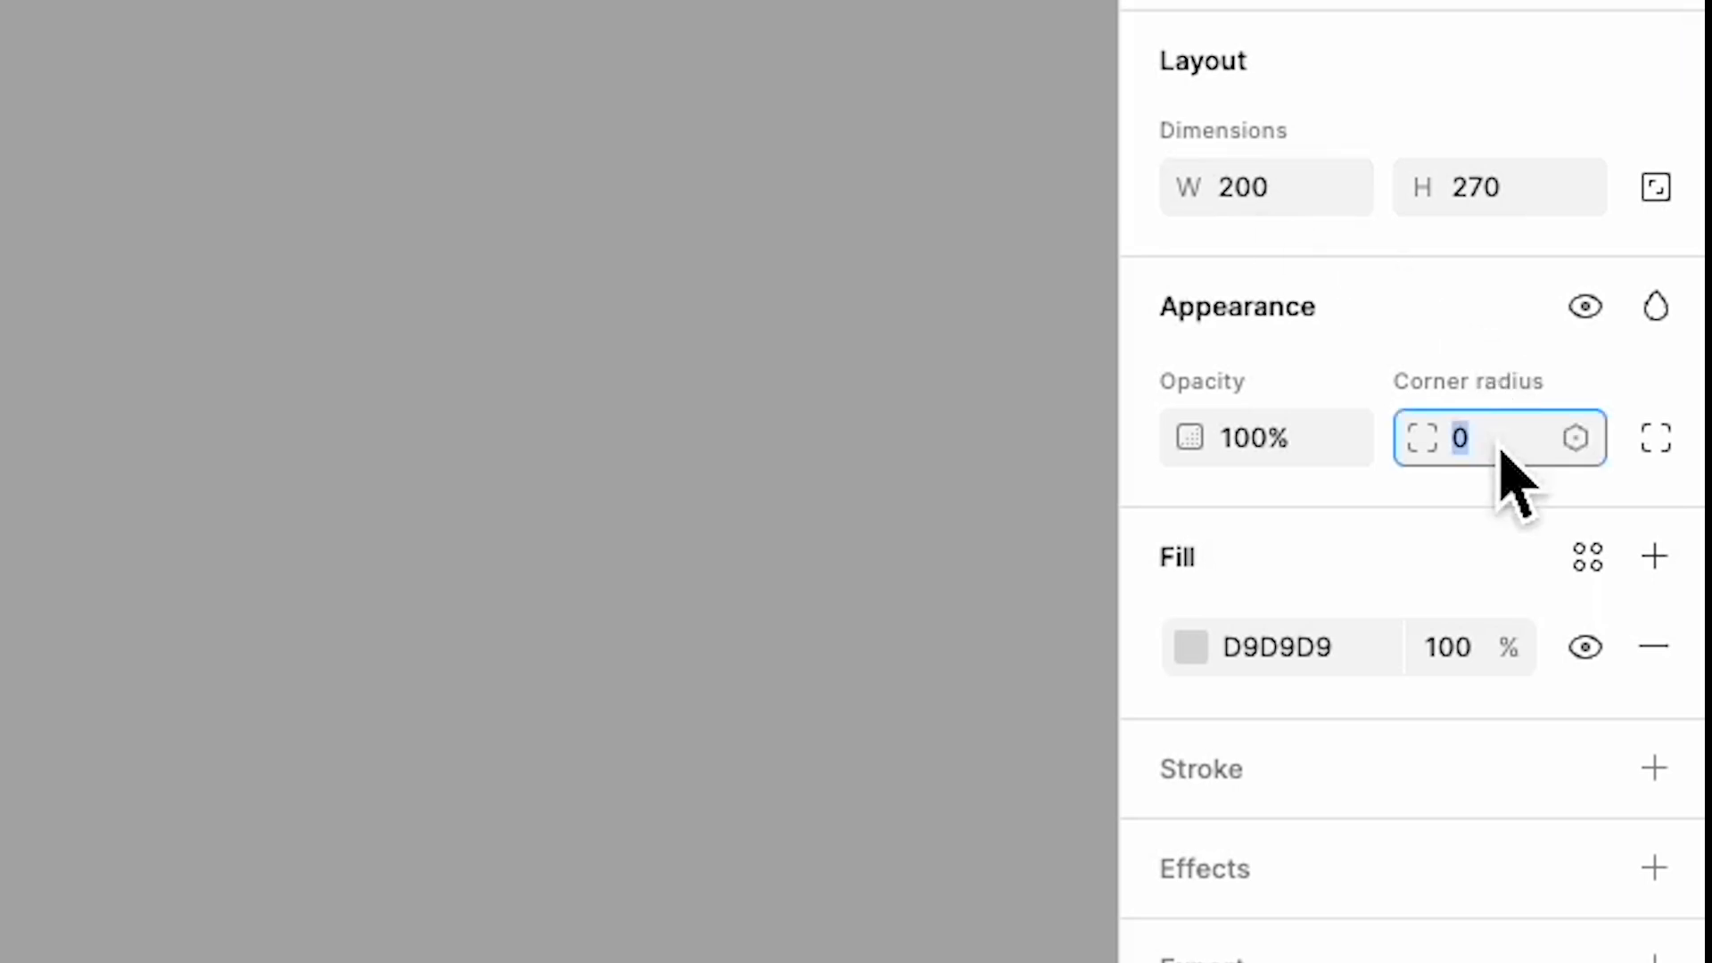
pyautogui.write('100')
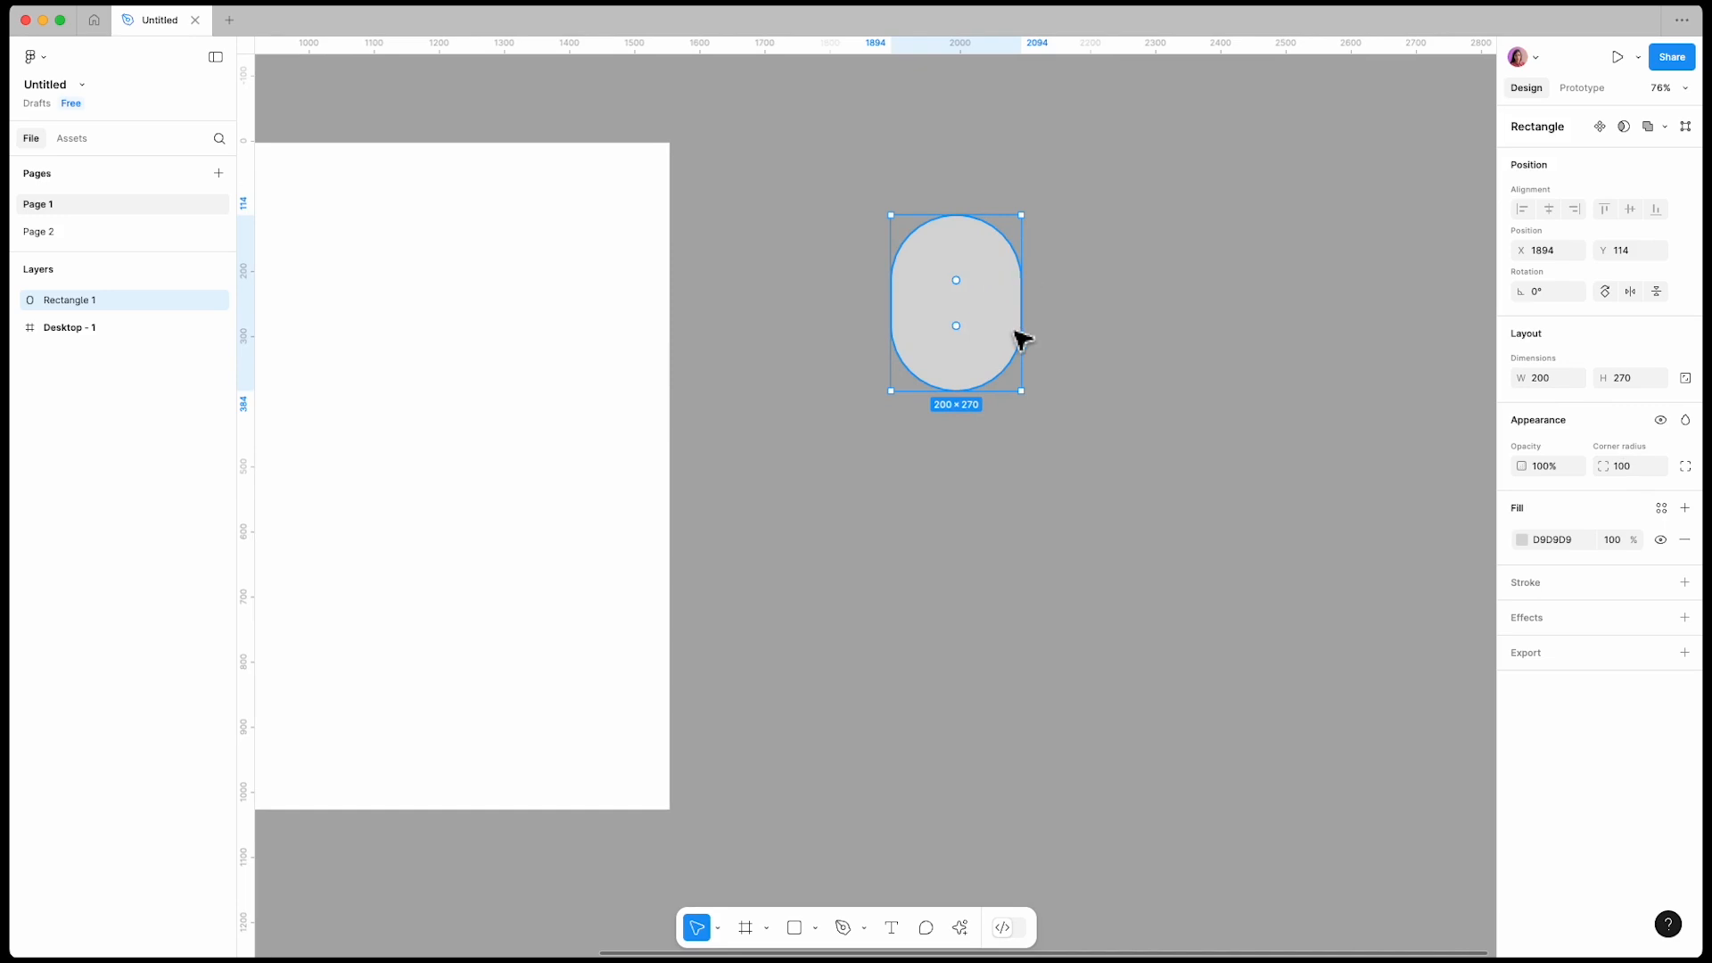
# Step: Duplicate the rounded rectangle downward with 24 spacing to build a vertical column of four
pyautogui.scroll(-1, 1041, 311)
pyautogui.moveTo(992, 321); pyautogui.dragTo(1003, 509)
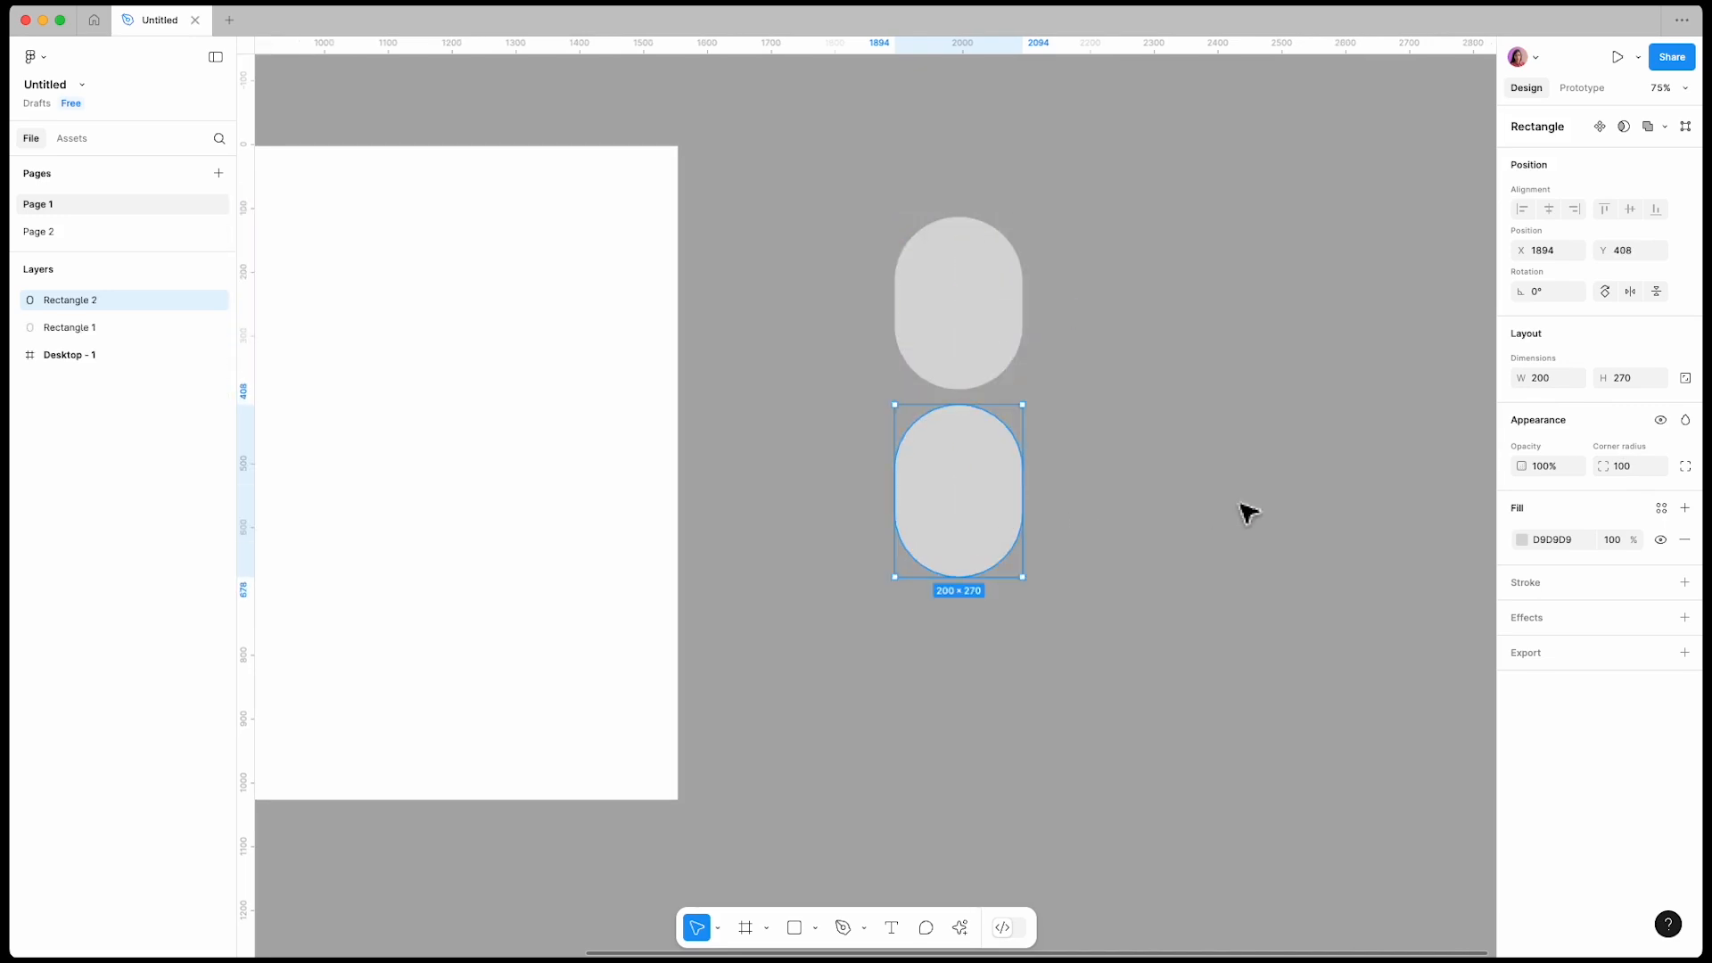
pyautogui.press('super+d')
pyautogui.press('super+d')
pyautogui.scroll(-1, 1200, 346)
pyautogui.scroll(-2, 1098, 332)
# Step: Duplicate the column of four shapes alongside the original with a gap of about 42
pyautogui.moveTo(1119, 194); pyautogui.dragTo(957, 763)
pyautogui.moveTo(999, 468); pyautogui.dragTo(1128, 450)
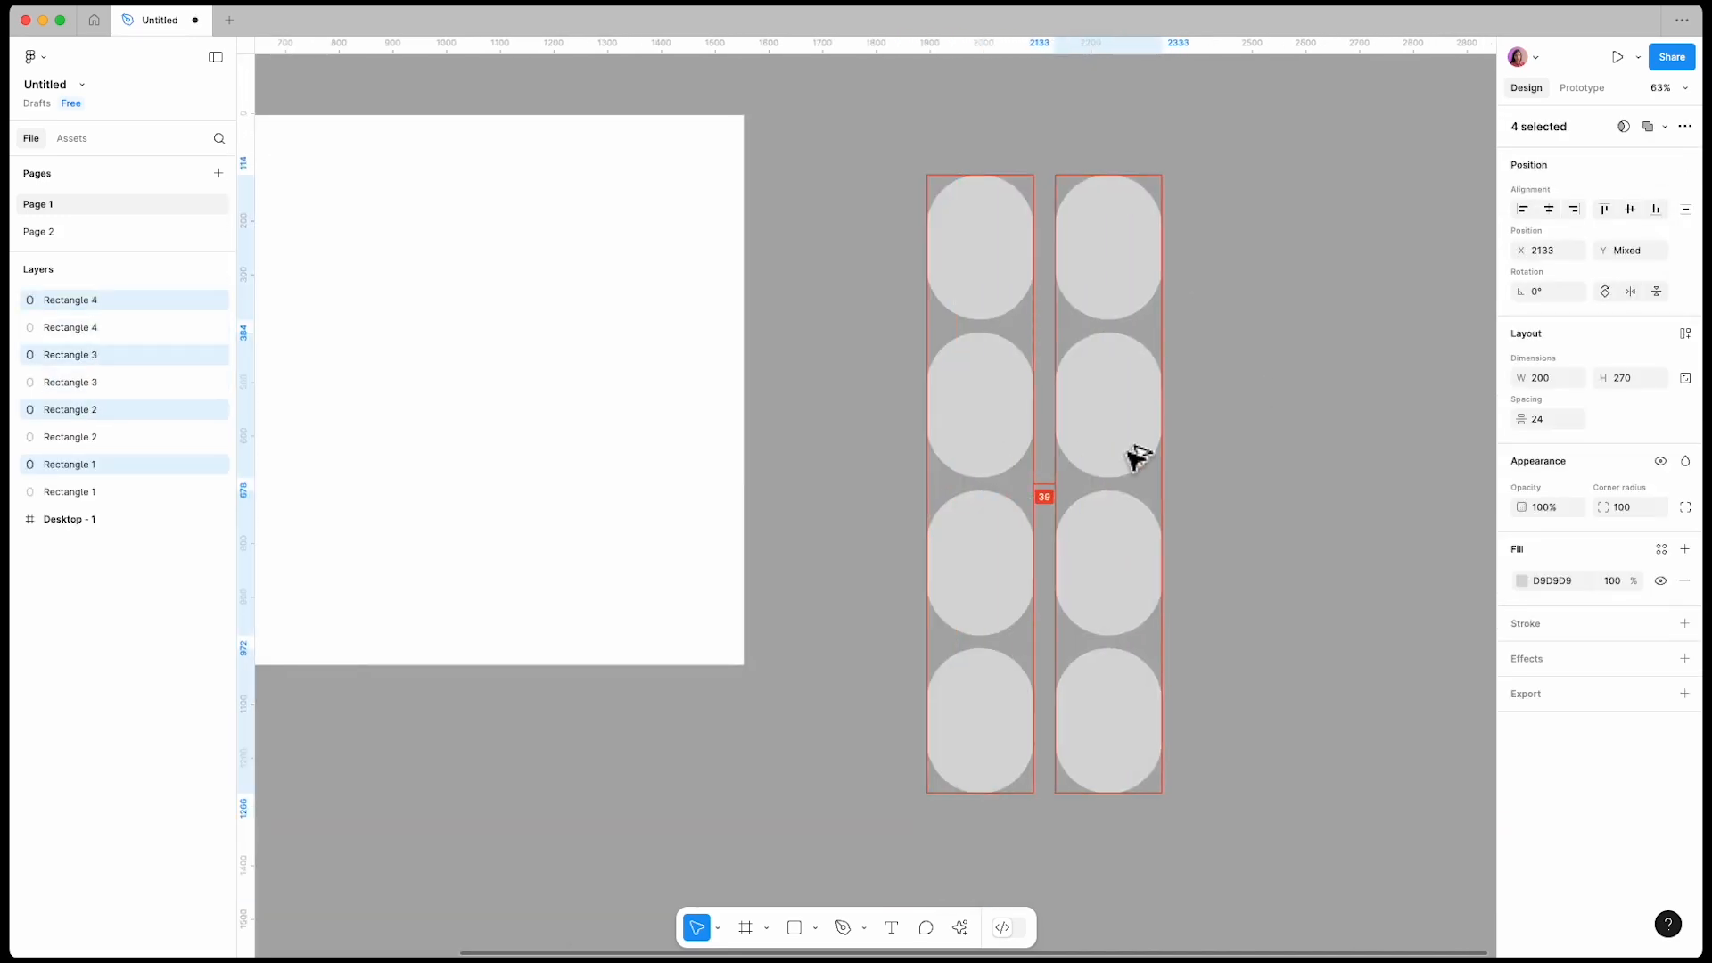
pyautogui.click(1207, 612)
# Step: Find and run the Unsplash plugin and bring up its portrait photos
pyautogui.click(959, 927)
pyautogui.click(812, 650)
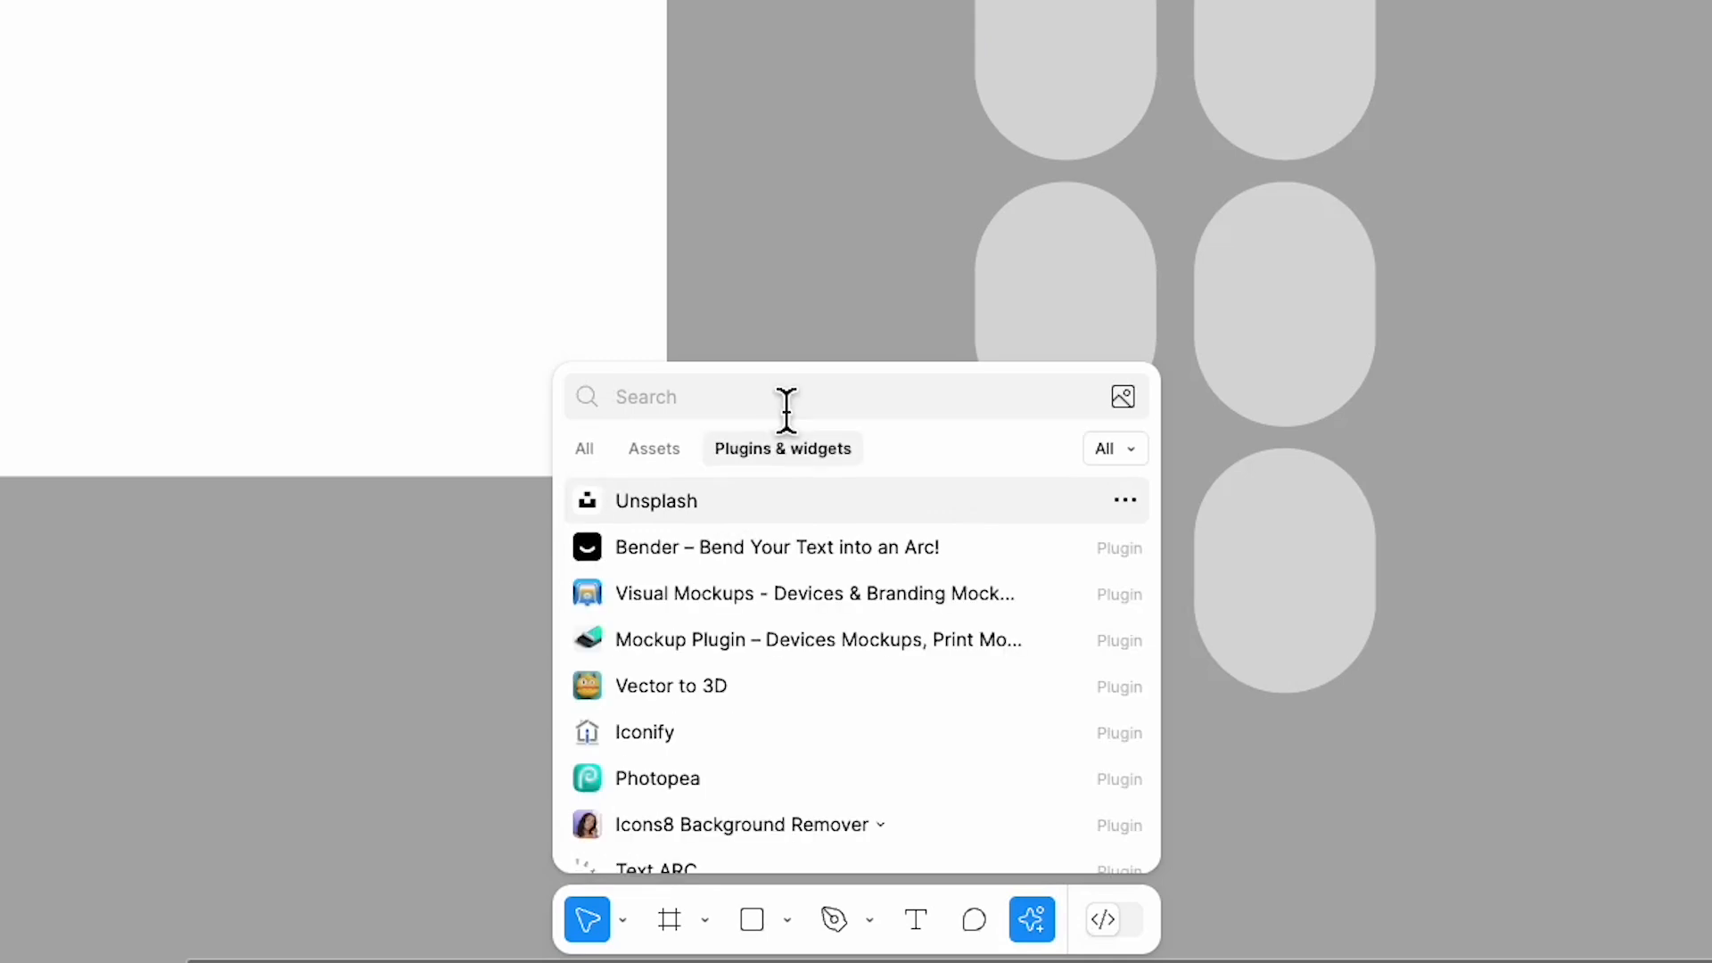
pyautogui.write('unsp')
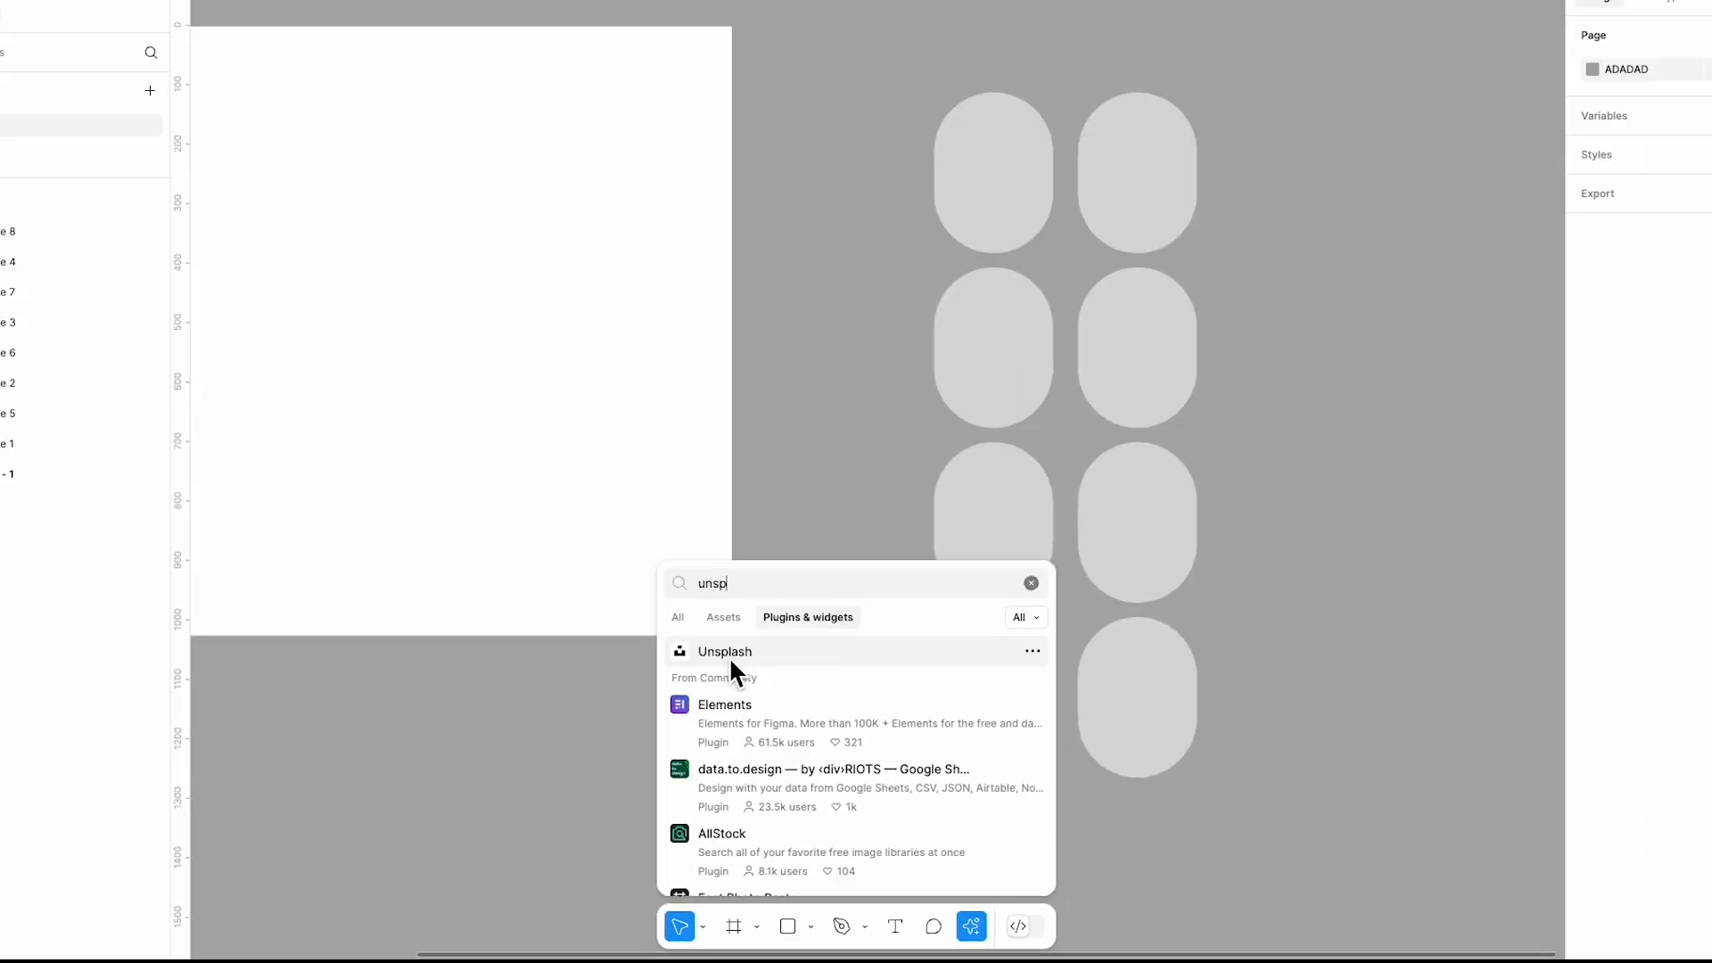
pyautogui.click(655, 502)
pyautogui.hscroll(5, 981, 214)
pyautogui.click(1064, 368)
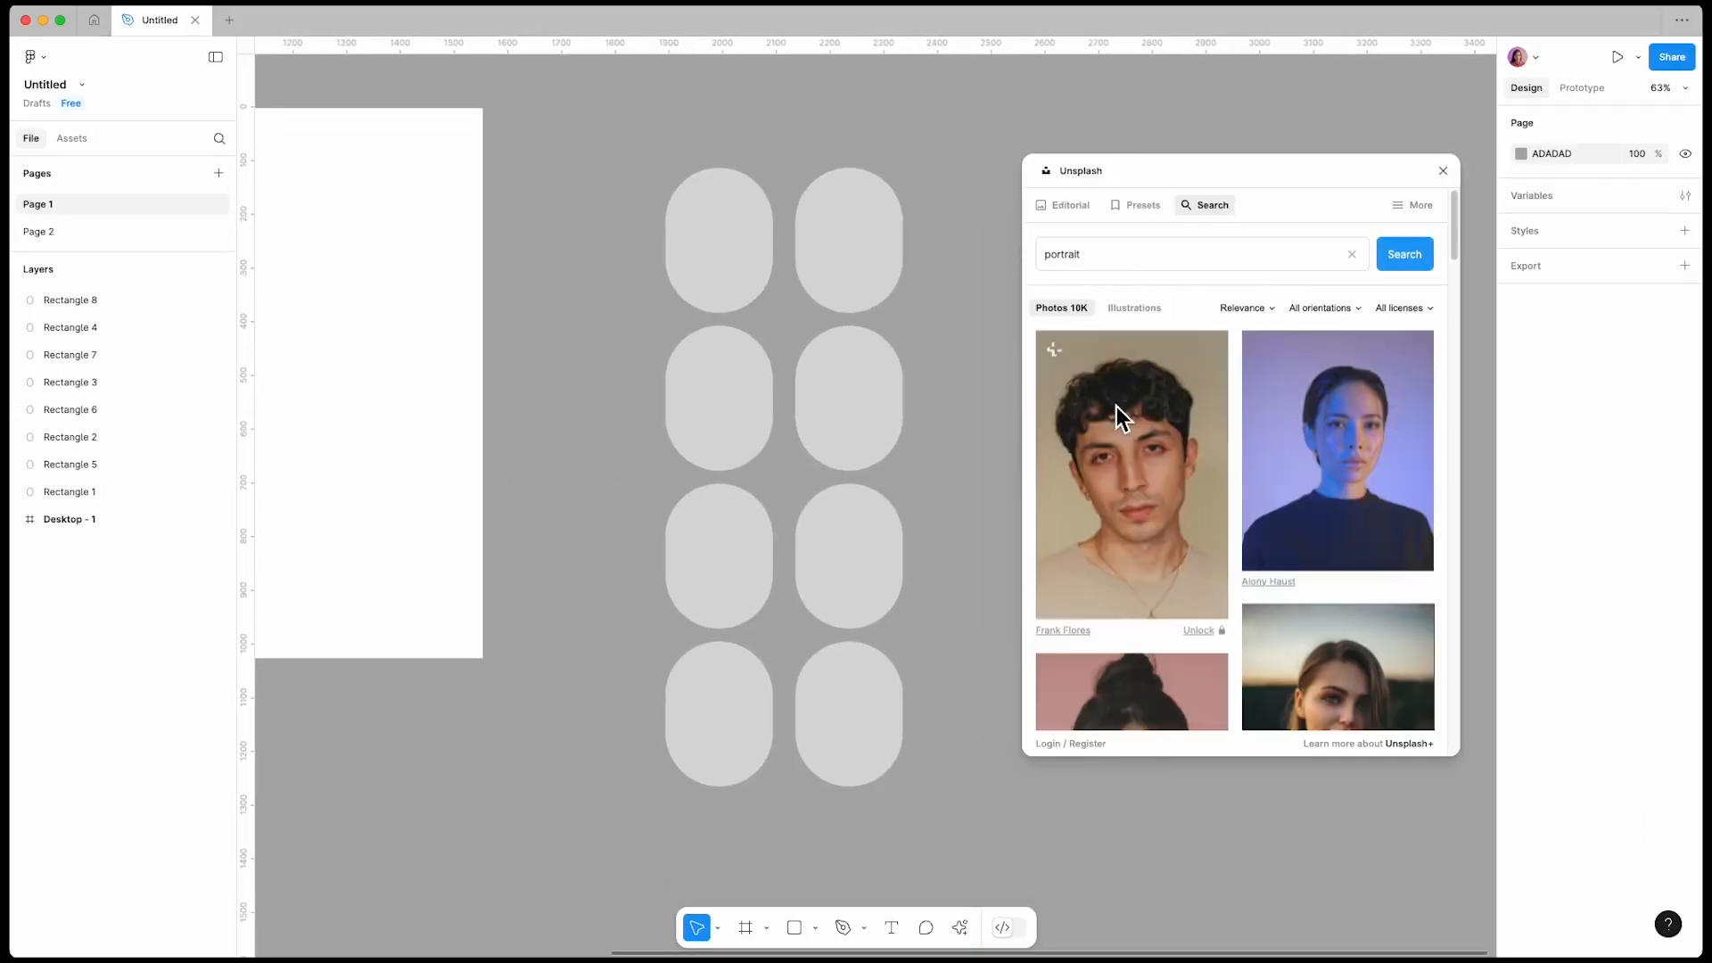
# Step: Fill the top two shapes of the right column with the curly-haired man and the woman on a pink backdrop
pyautogui.click(848, 240)
pyautogui.click(1147, 460)
pyautogui.scroll(-5, 1329, 533)
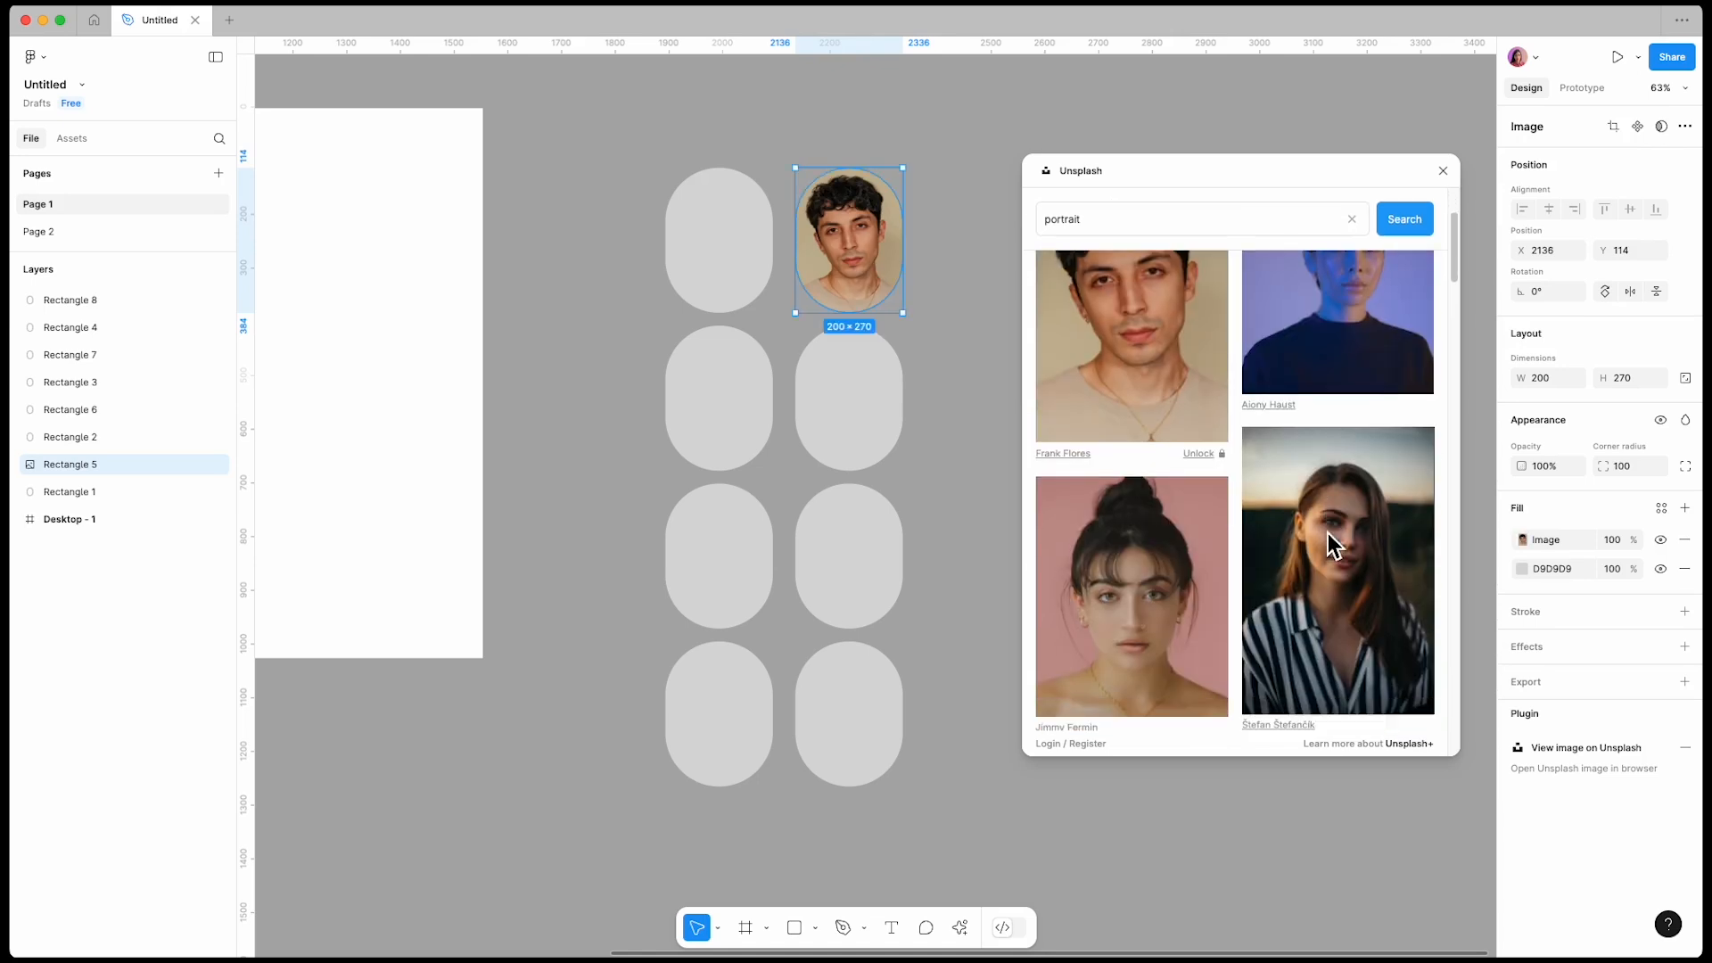
pyautogui.click(849, 397)
pyautogui.click(1175, 517)
# Step: Fill the bottom two shapes of the right column with the woman in a white T-shirt and the woman in a leopard-print blouse
pyautogui.scroll(-7, 1262, 534)
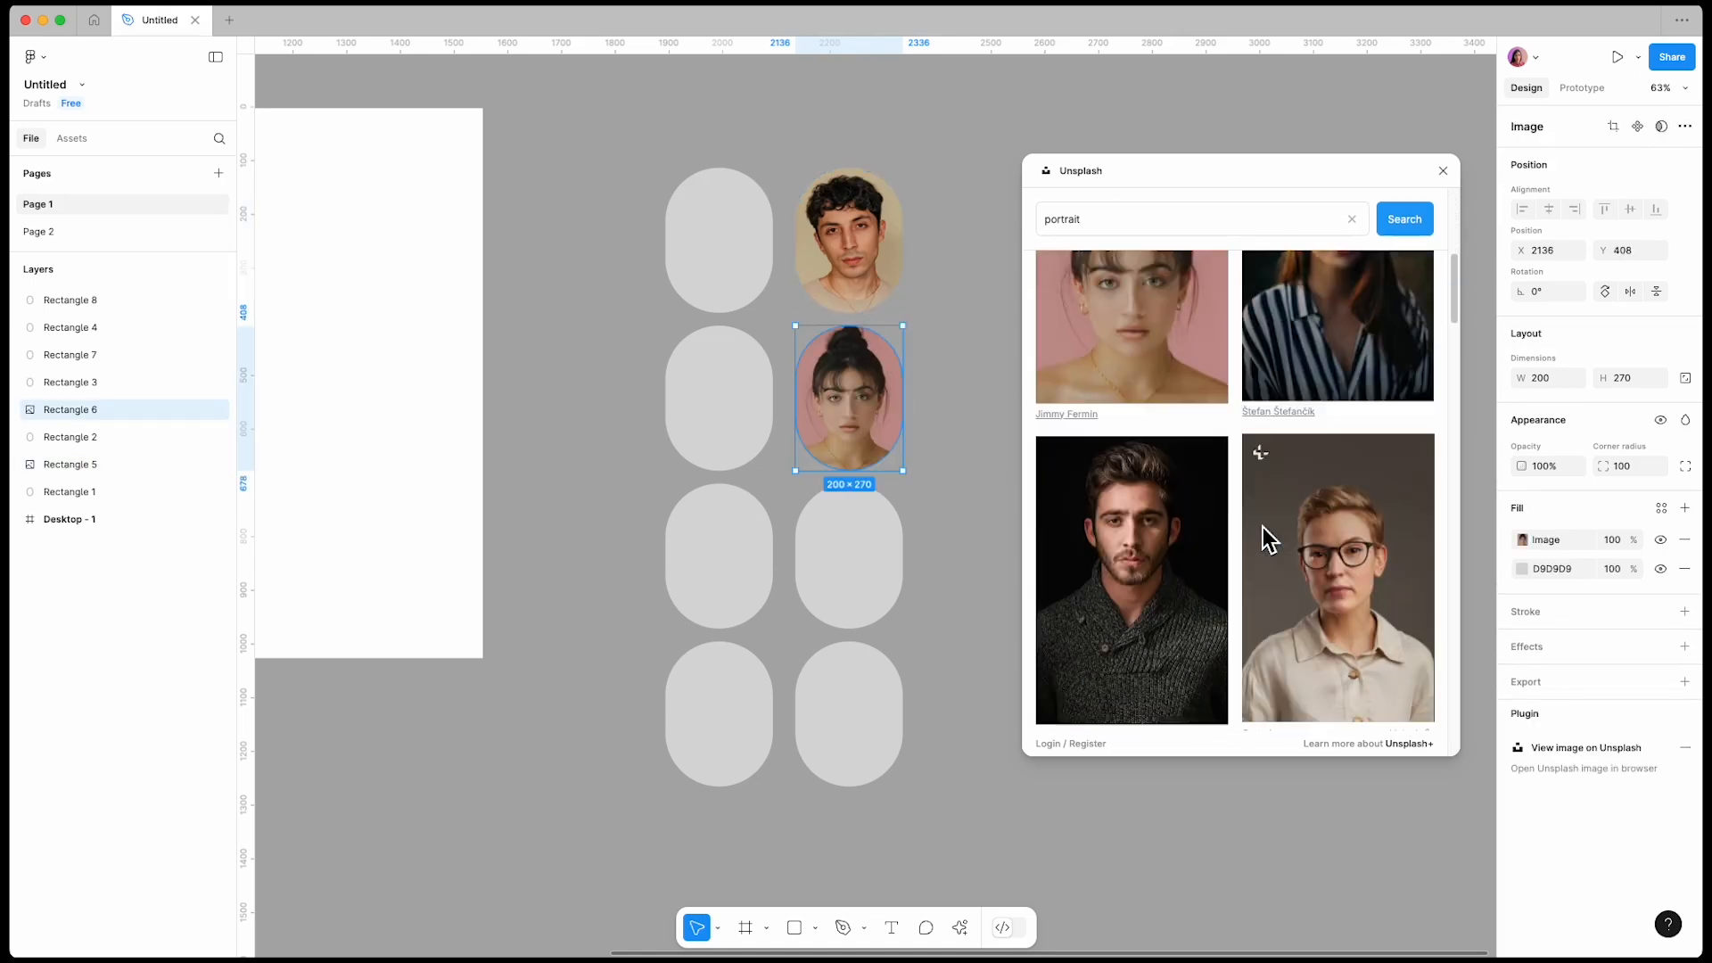
pyautogui.click(849, 555)
pyautogui.click(1137, 544)
pyautogui.scroll(-8, 1277, 557)
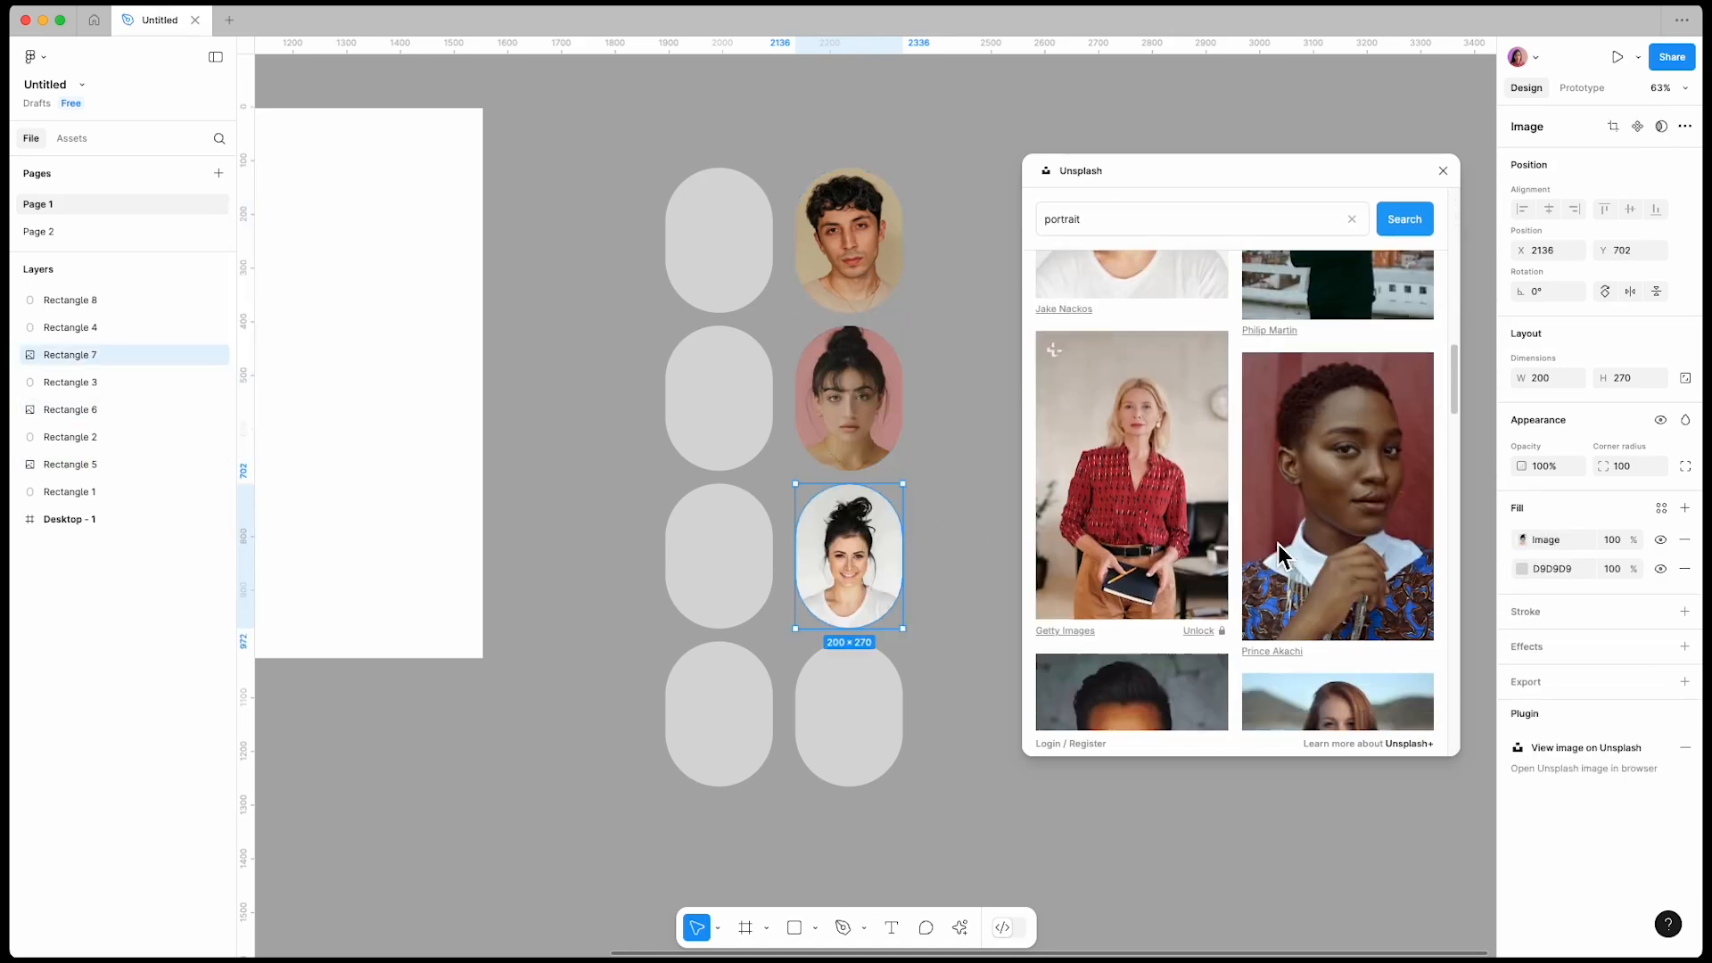
pyautogui.click(878, 733)
pyautogui.click(1337, 588)
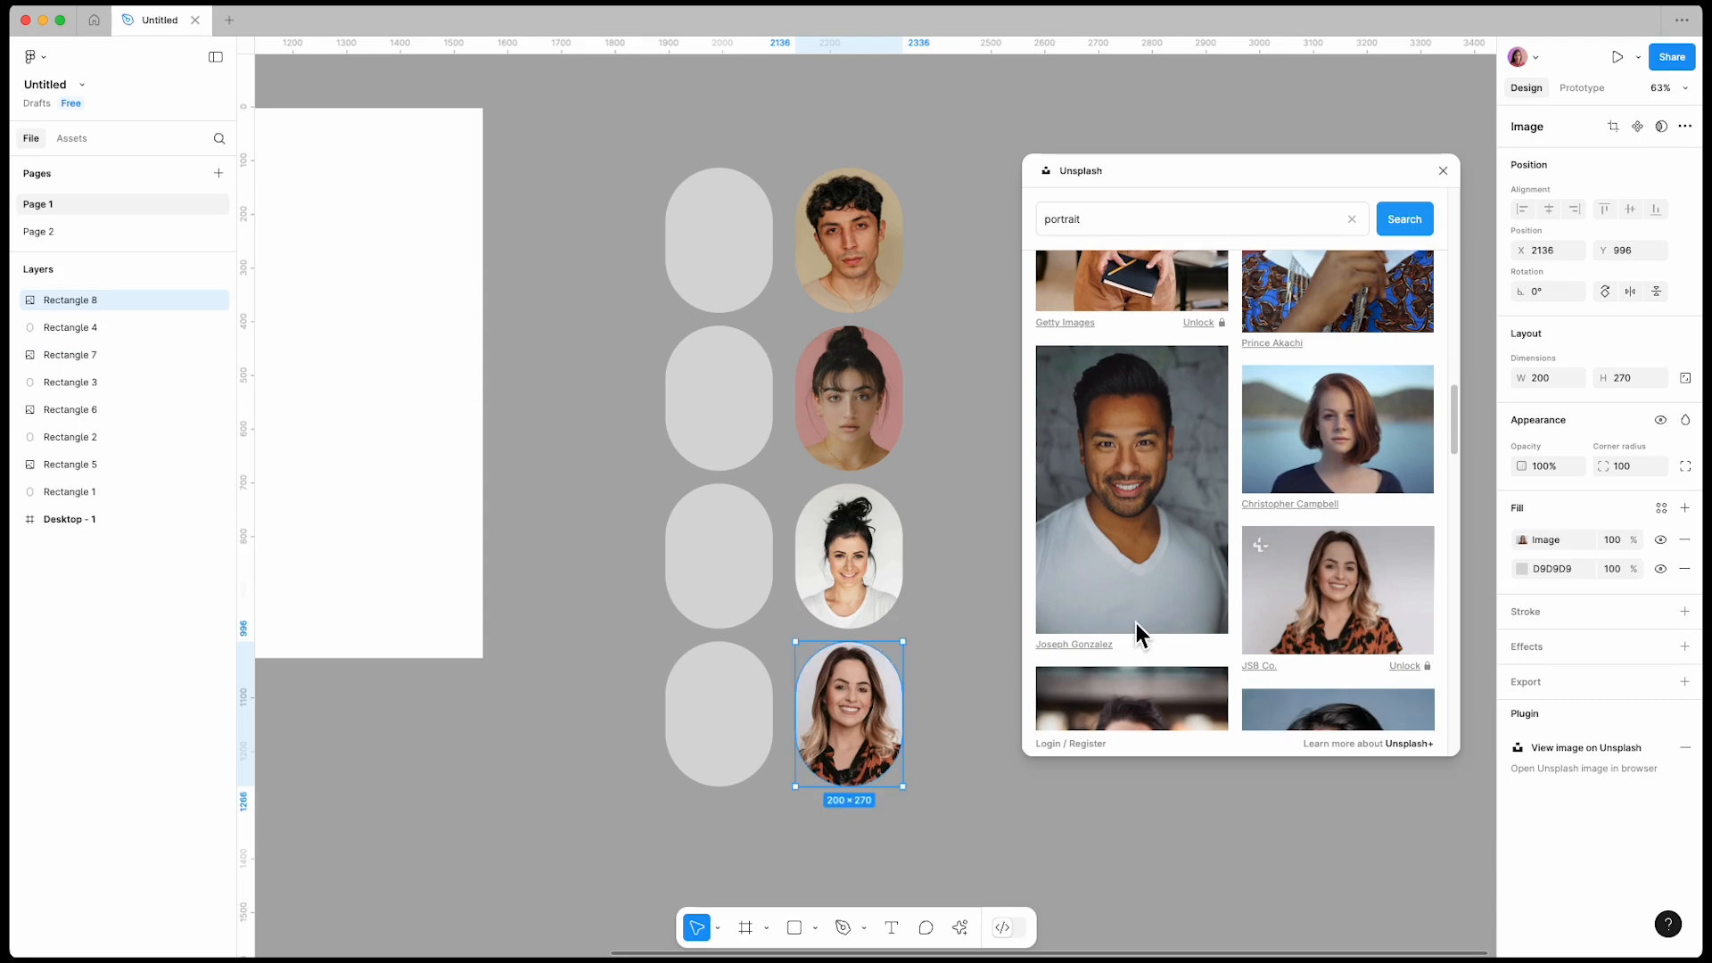
# Step: Fill the top two shapes of the left column with the short-haired portrait in white and the man in glasses
pyautogui.click(719, 239)
pyautogui.scroll(-8, 1281, 474)
pyautogui.click(1281, 474)
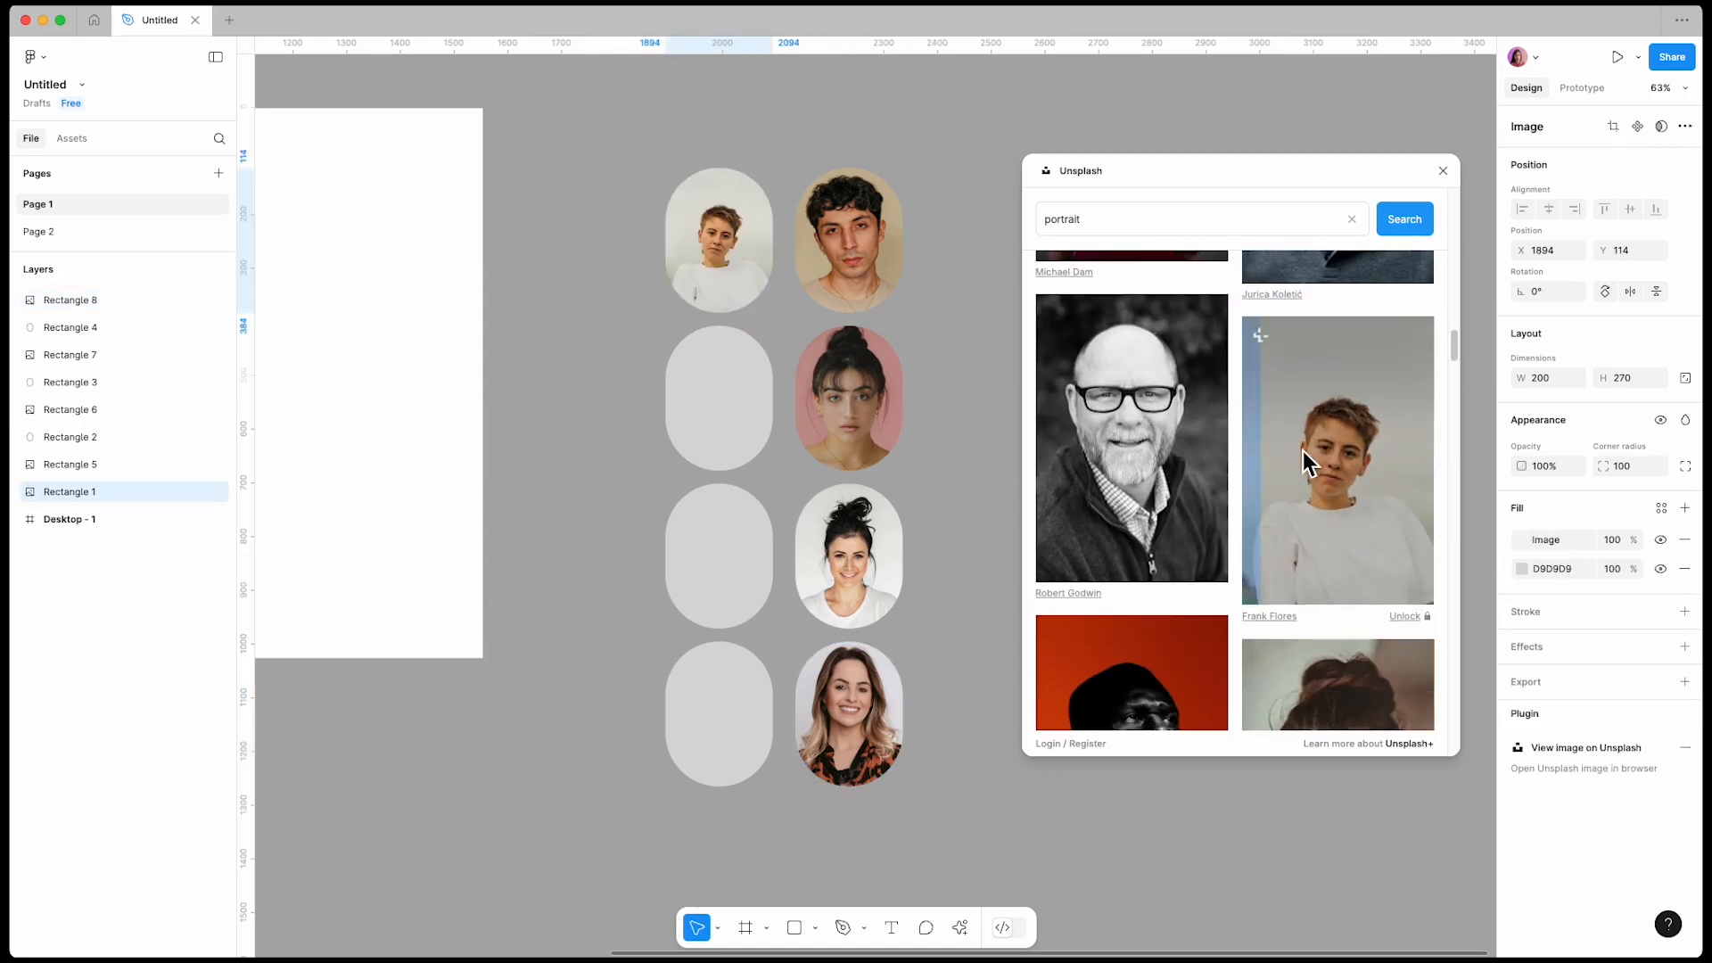
pyautogui.click(719, 397)
pyautogui.scroll(-6, 1194, 522)
pyautogui.click(1304, 460)
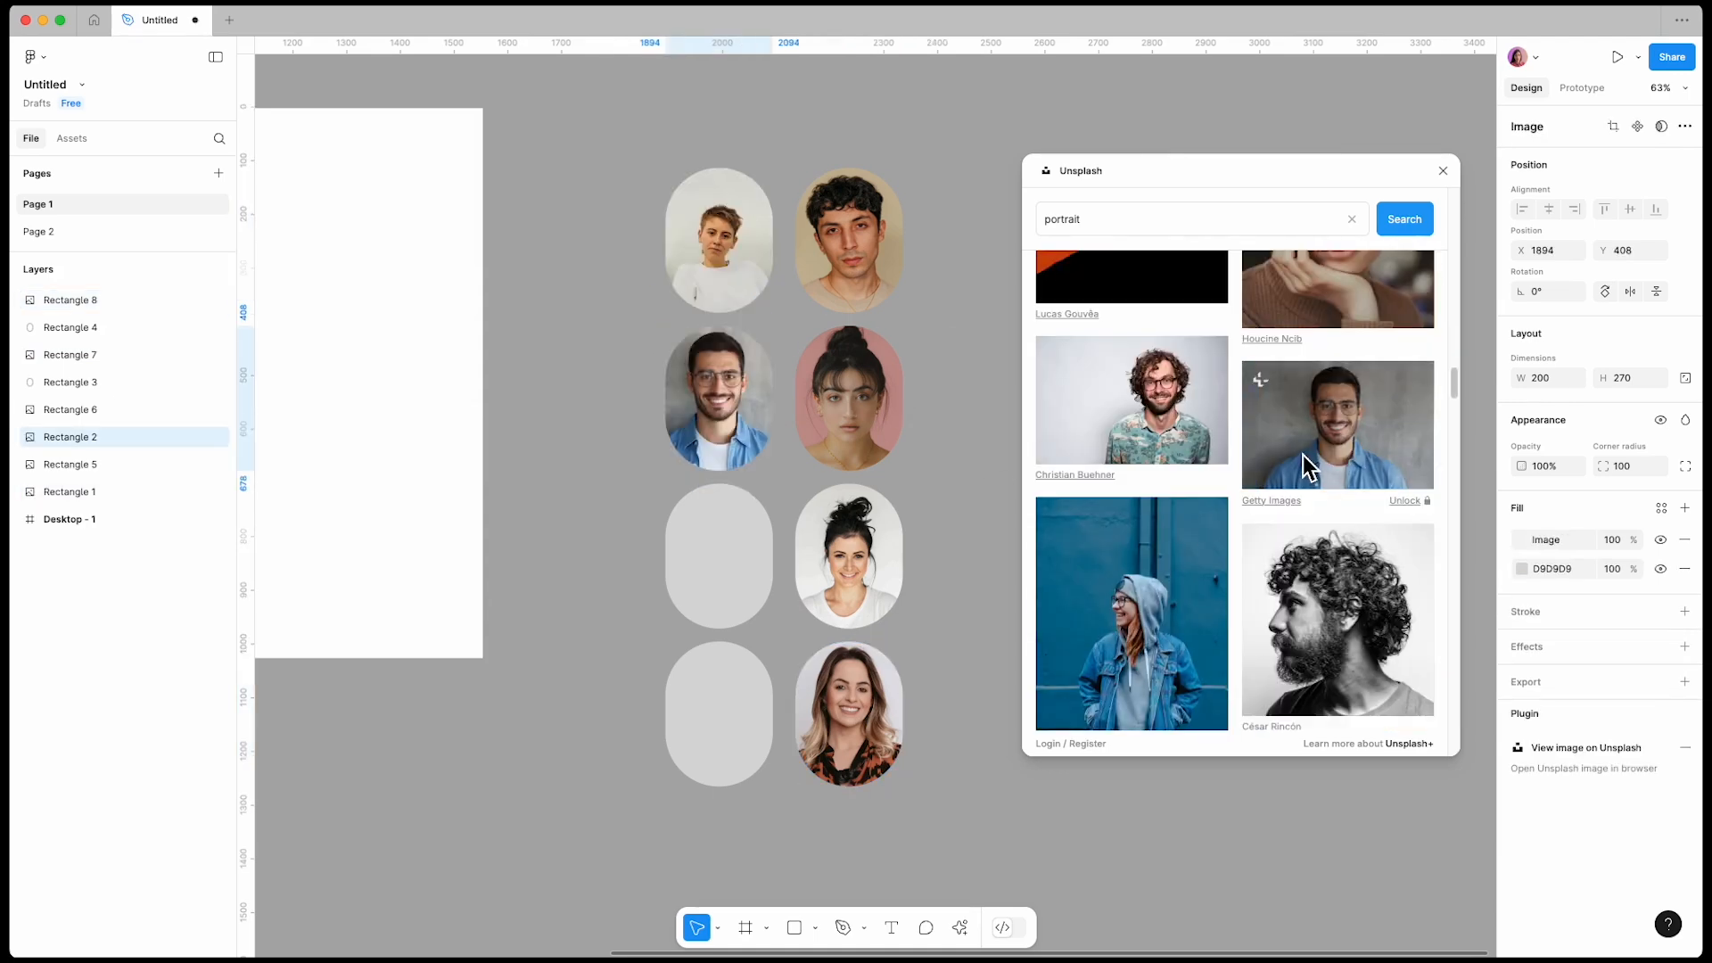
# Step: Fill the bottom two shapes of the left column with the bearded man in stripes and the reddish-blonde woman, and close Unsplash
pyautogui.click(707, 562)
pyautogui.scroll(-8, 1239, 562)
pyautogui.scroll(-5, 1257, 566)
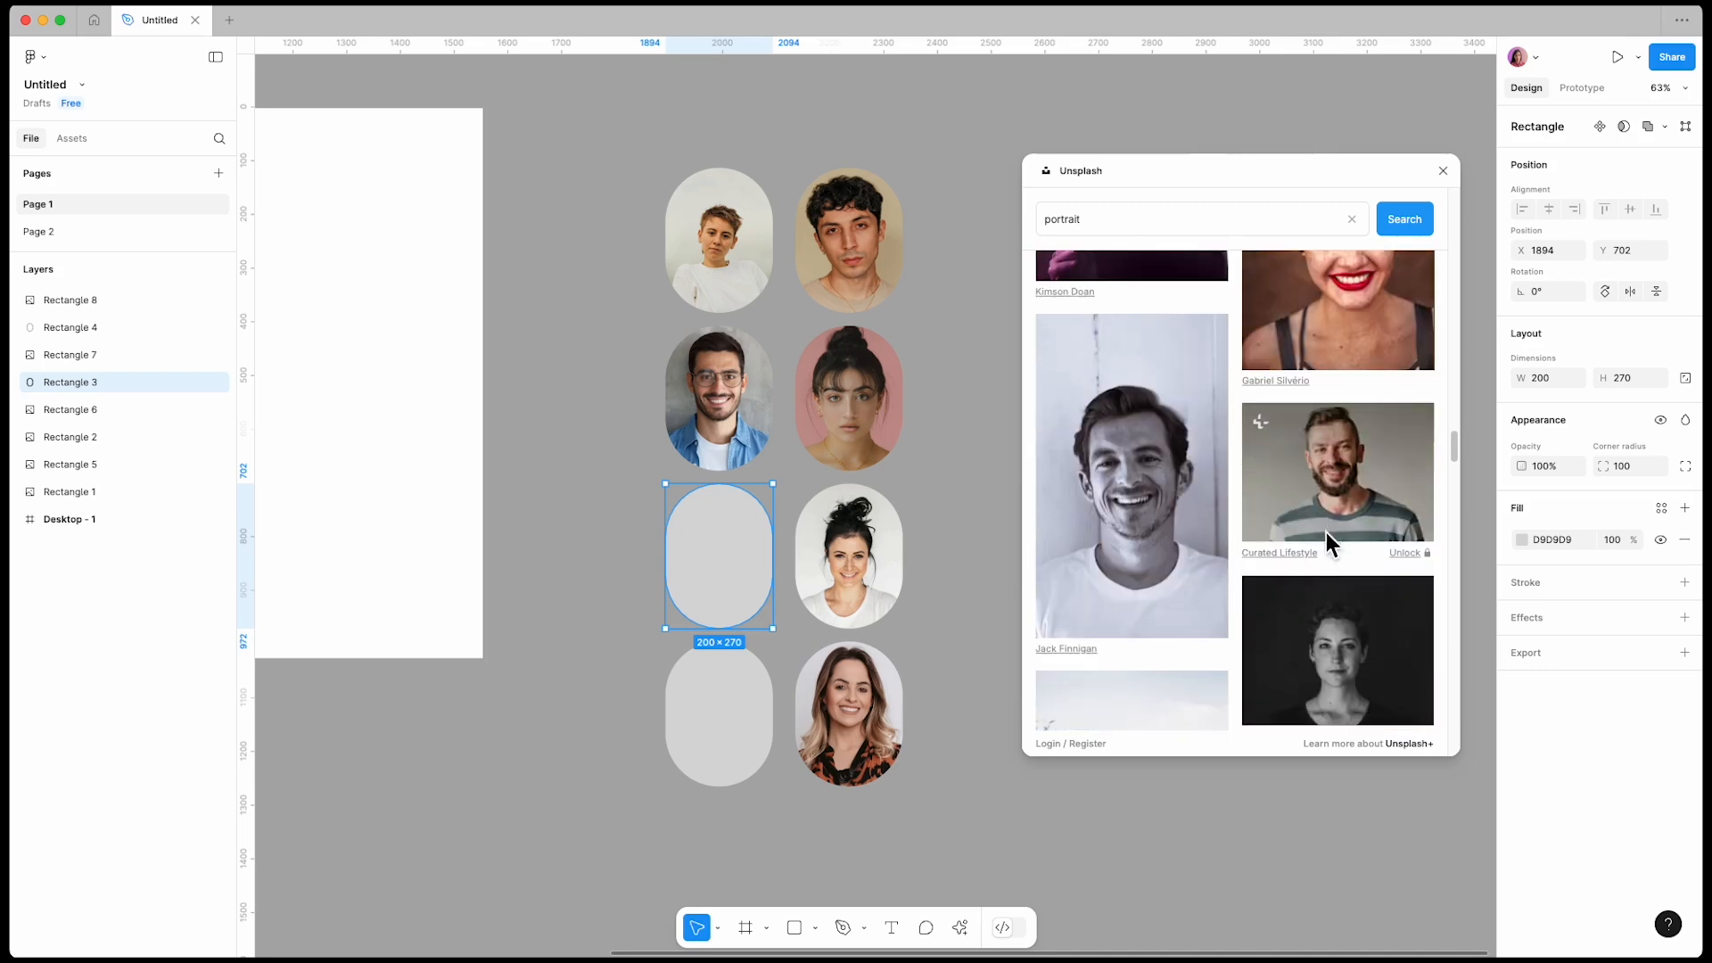
pyautogui.click(1327, 535)
pyautogui.click(725, 699)
pyautogui.scroll(-5, 1182, 609)
pyautogui.scroll(-5, 1180, 606)
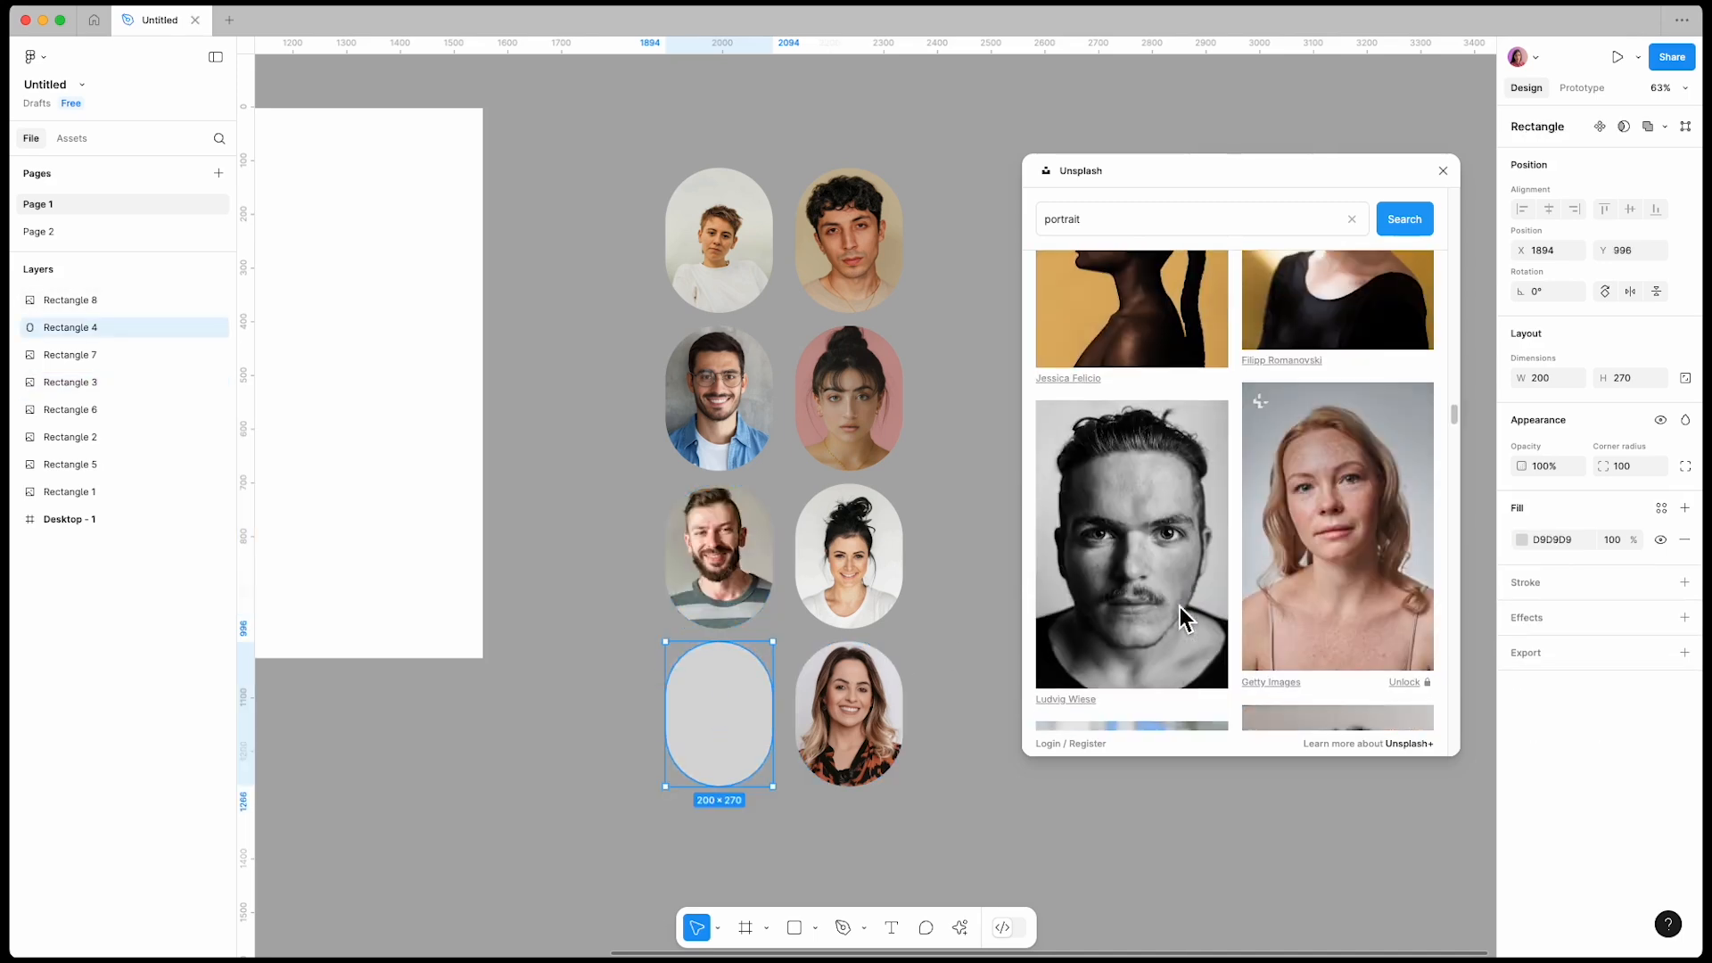
pyautogui.click(1337, 526)
pyautogui.click(1442, 170)
# Step: Remove the grey D9D9D9 fill underneath each portrait in the right column
pyautogui.click(899, 259)
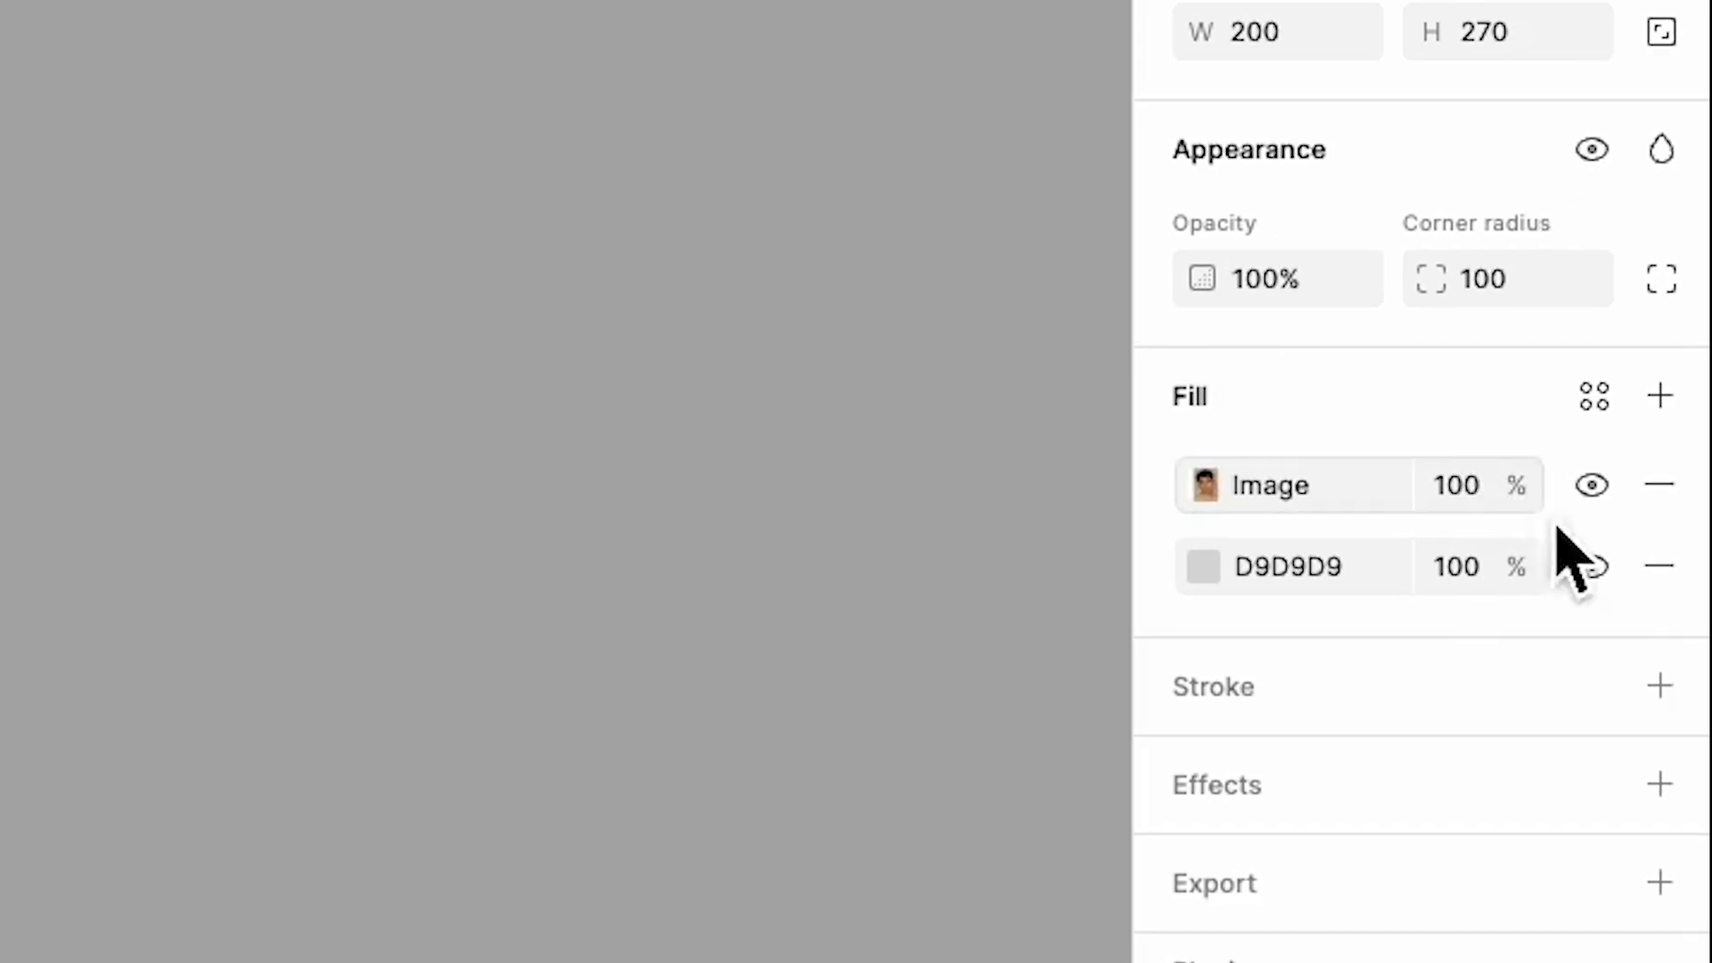
pyautogui.click(909, 413)
pyautogui.click(896, 415)
pyautogui.click(1684, 568)
pyautogui.click(847, 555)
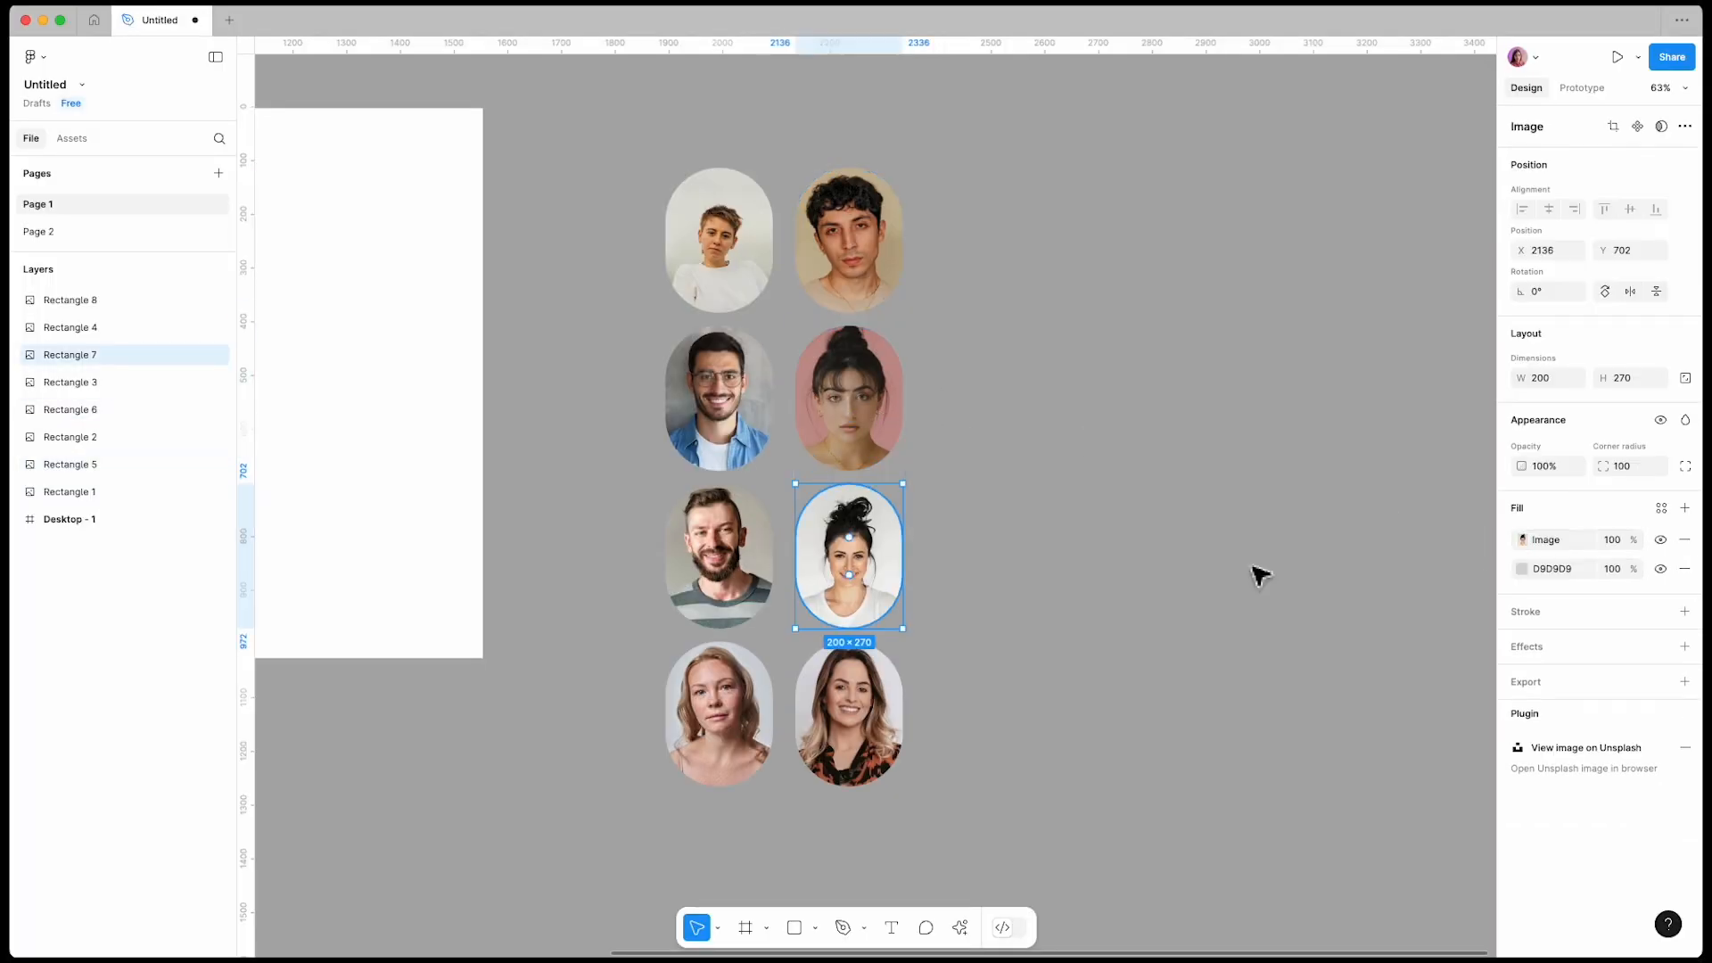
pyautogui.click(1684, 567)
pyautogui.click(848, 714)
pyautogui.click(1684, 568)
# Step: Remove the grey D9D9D9 fill underneath each portrait in the left column
pyautogui.click(718, 240)
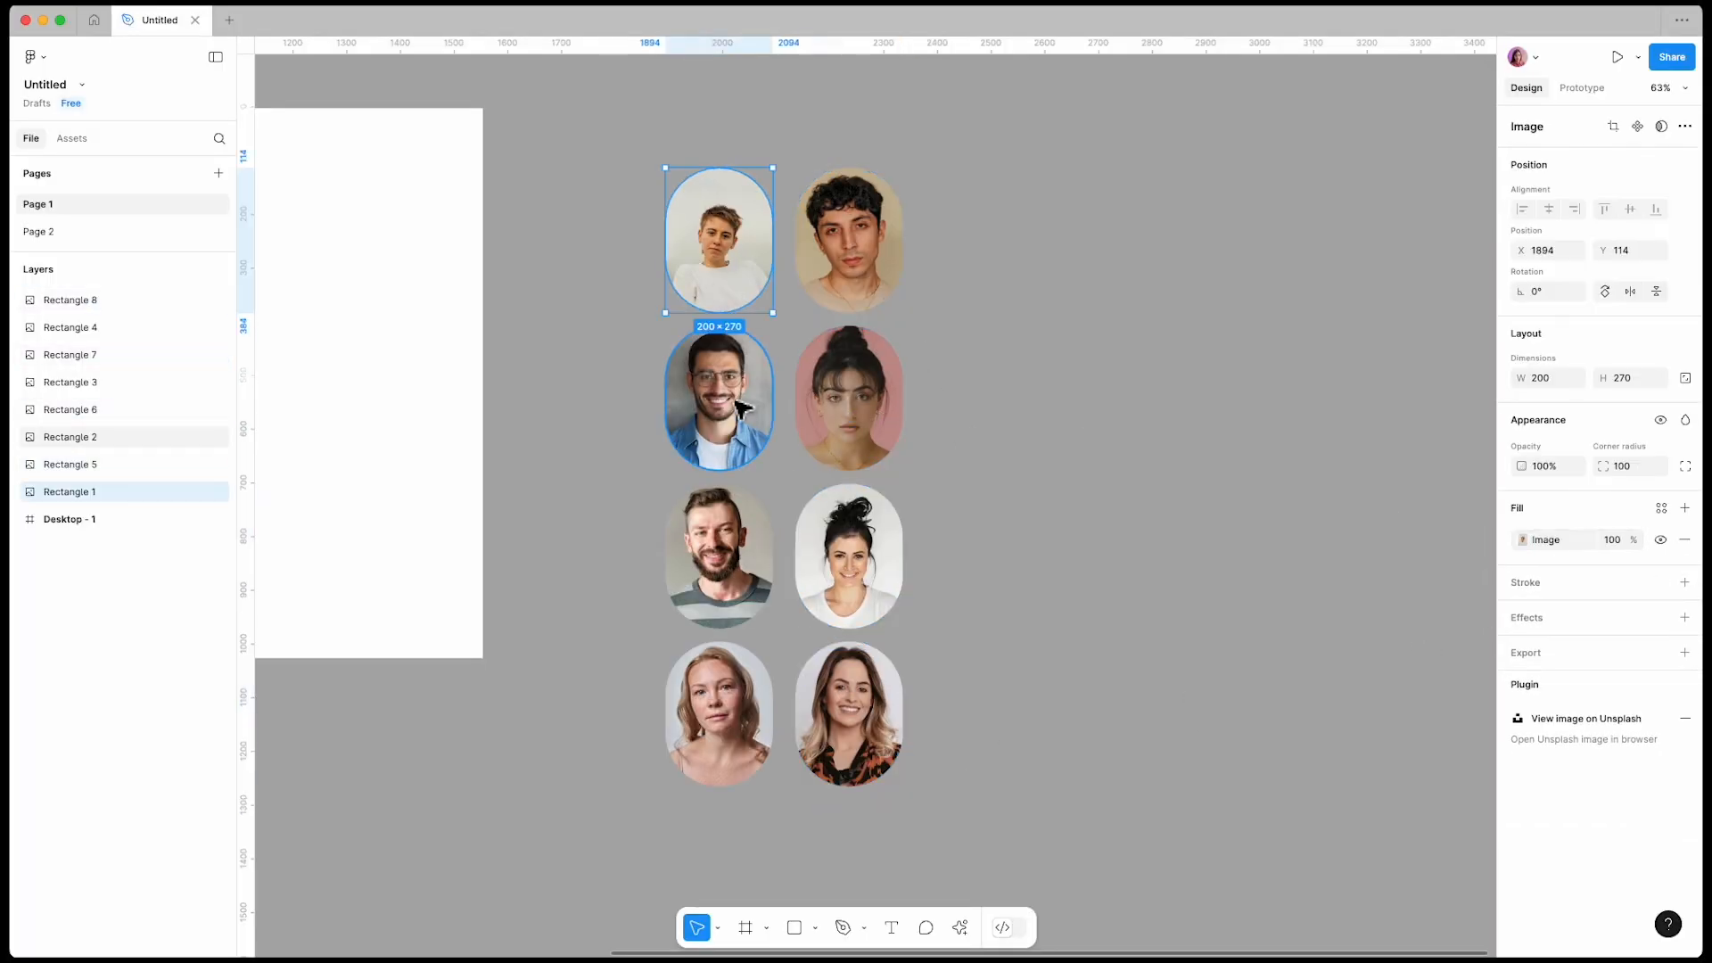
pyautogui.click(718, 556)
pyautogui.click(1684, 568)
pyautogui.click(718, 713)
pyautogui.click(1684, 568)
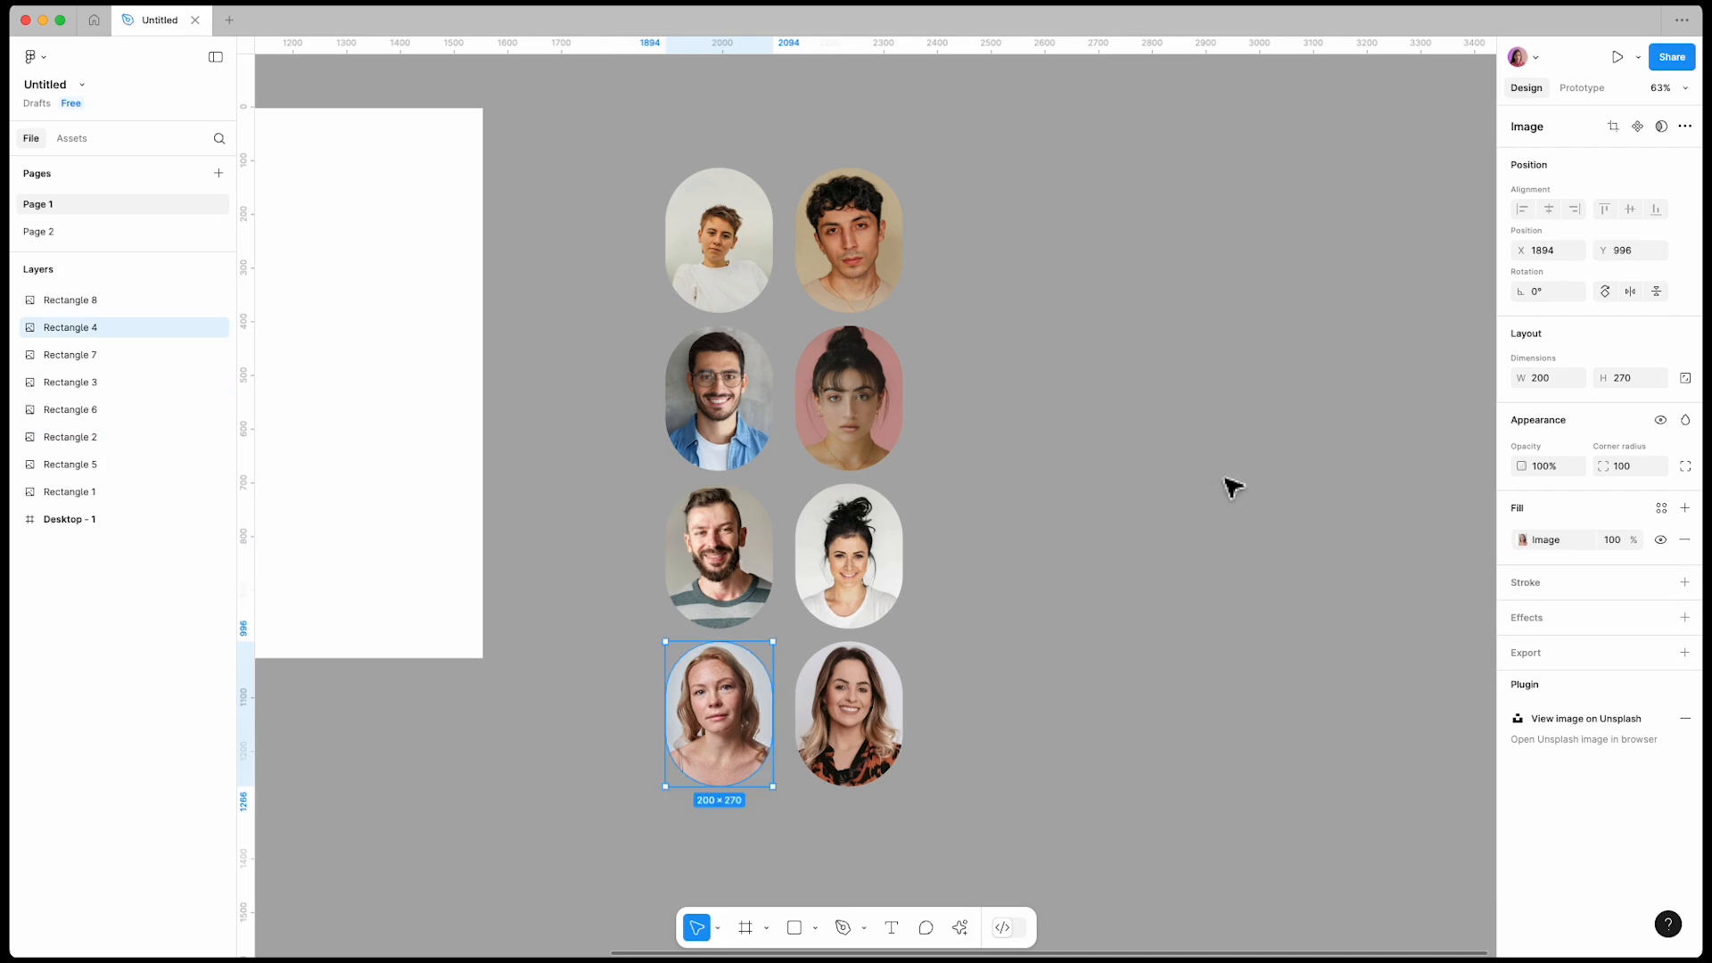
# Step: Add an inside stroke with a weight of 8 to all eight portraits
pyautogui.moveTo(1005, 162); pyautogui.dragTo(716, 834)
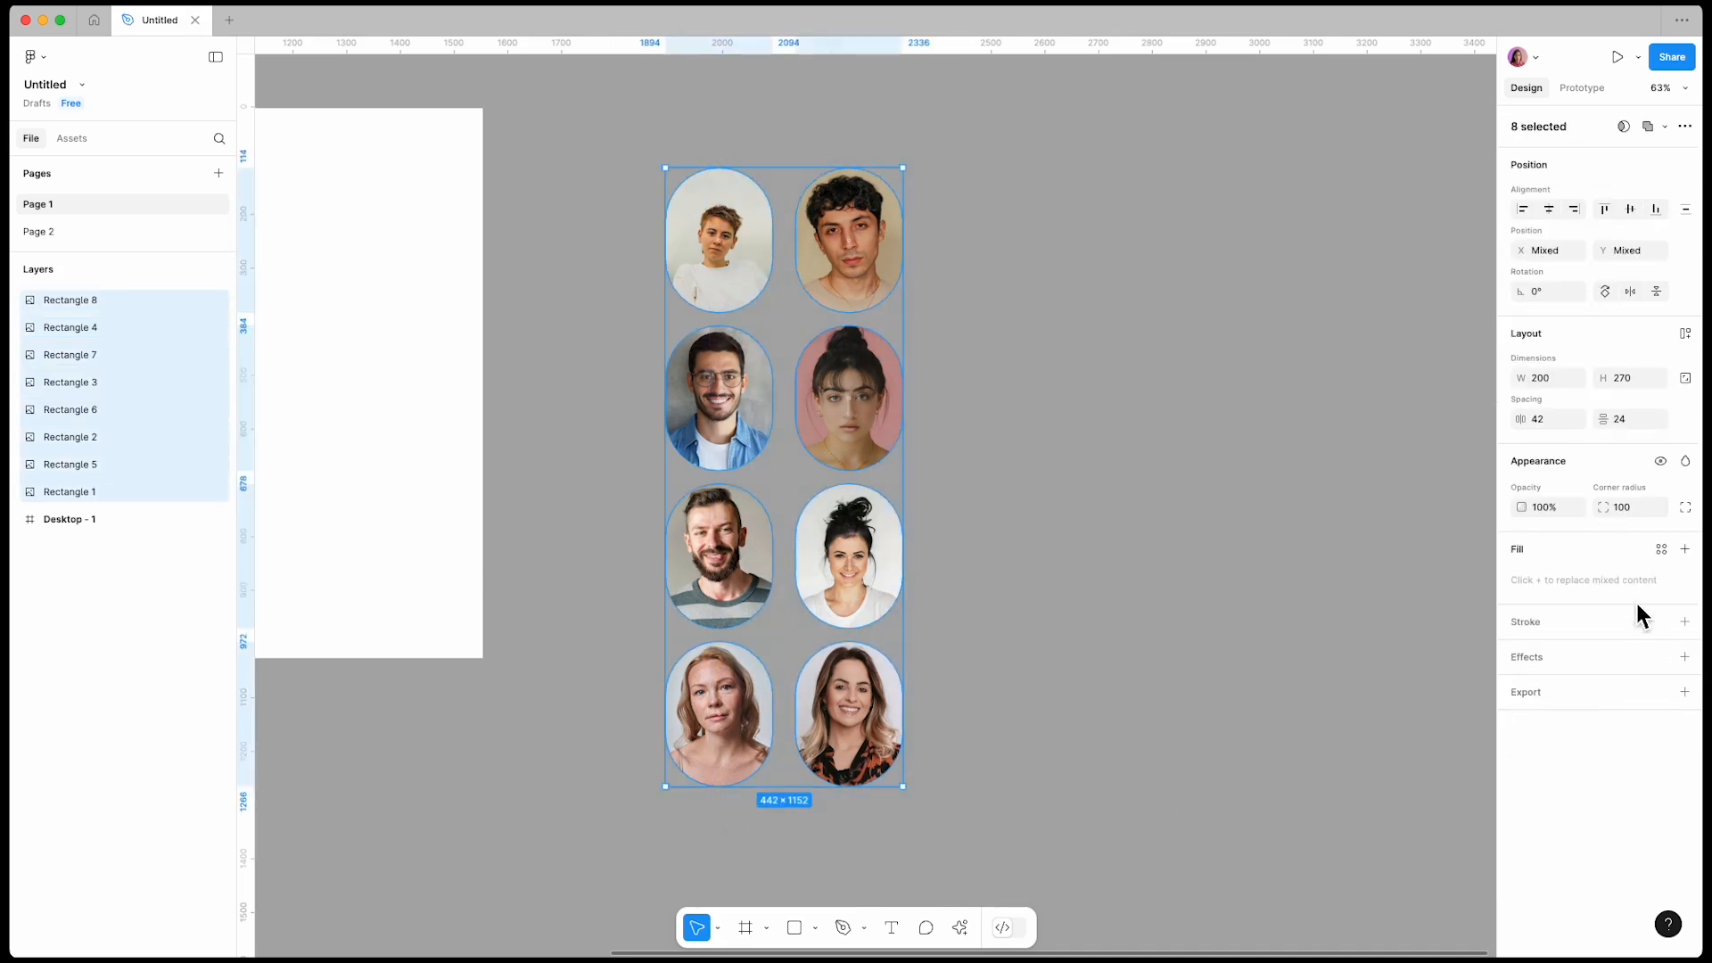
pyautogui.click(1687, 622)
pyautogui.click(1523, 653)
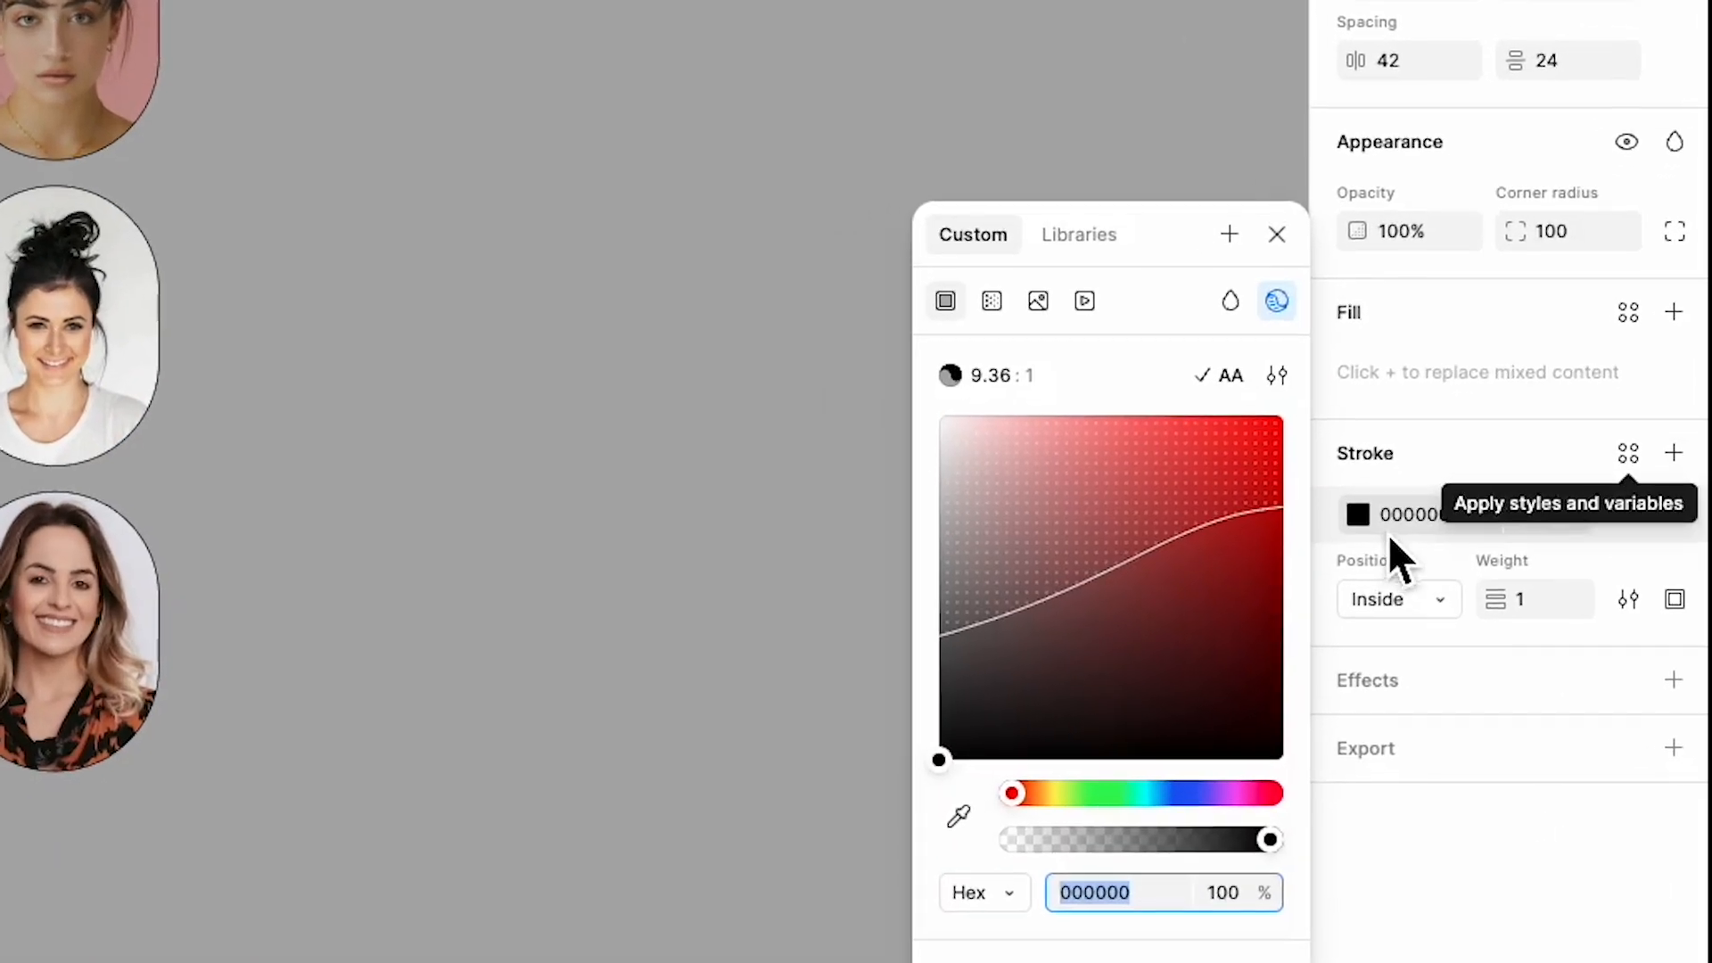
pyautogui.click(1526, 603)
pyautogui.write('8')
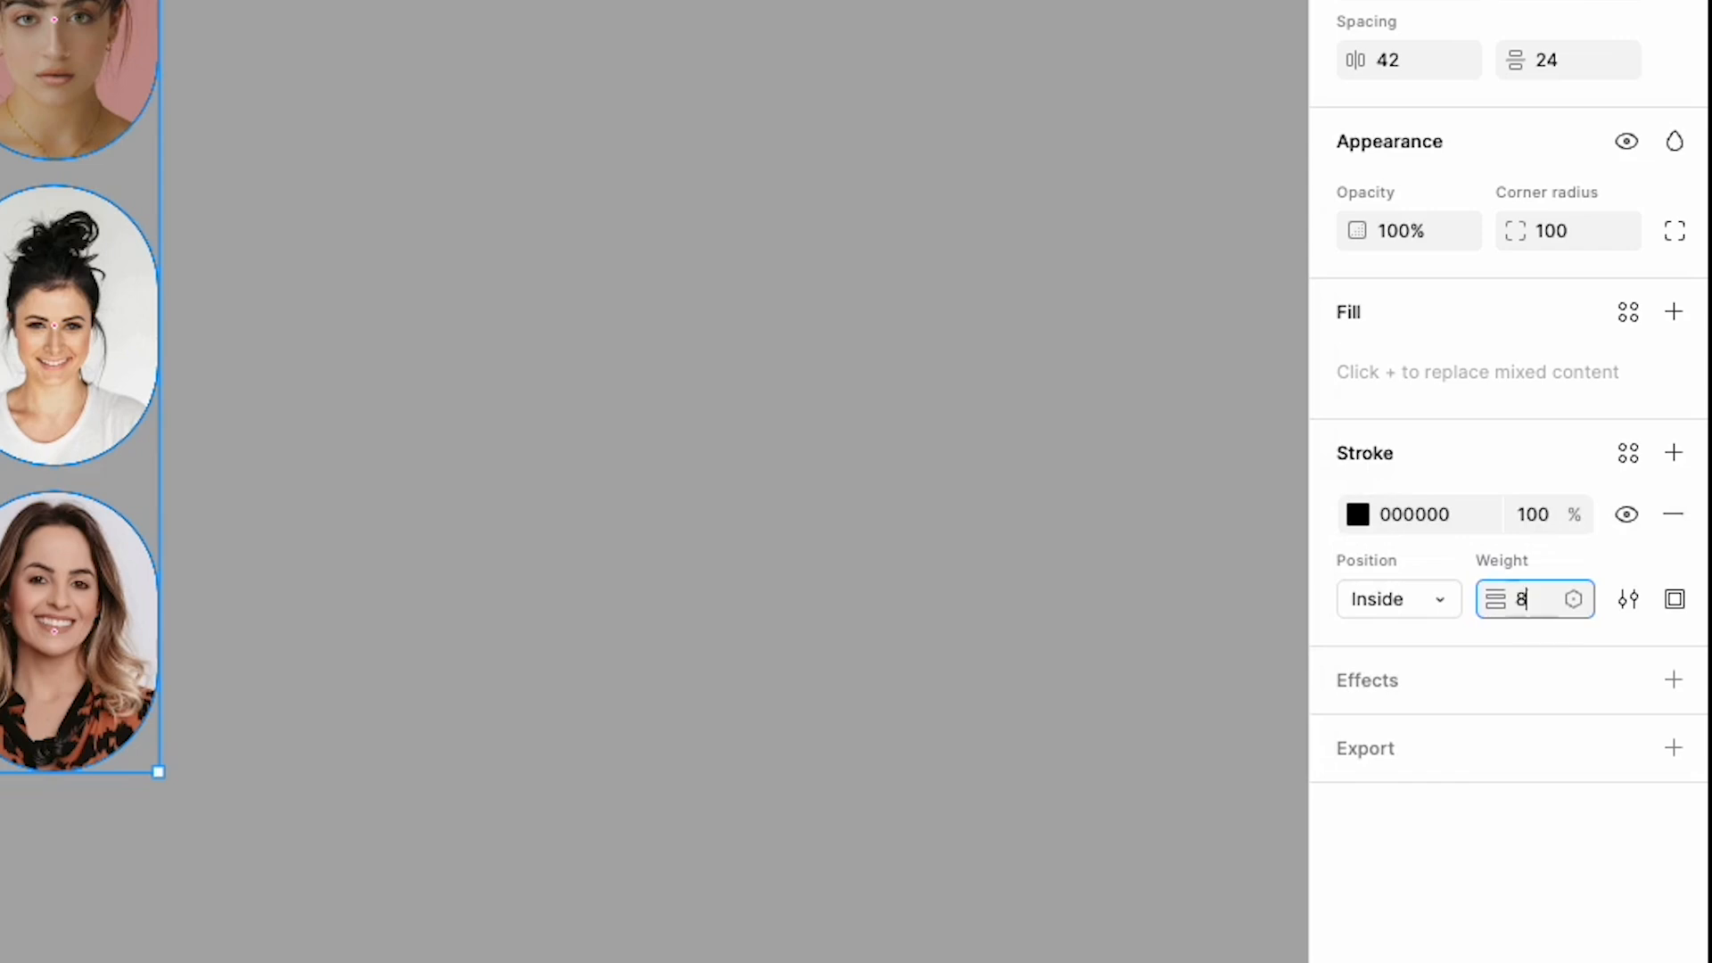
pyautogui.press('Return')
# Step: Change the portraits' stroke to a linear gradient from C9F22D at 0% to 607921 at 100%
pyautogui.click(1357, 515)
pyautogui.click(988, 302)
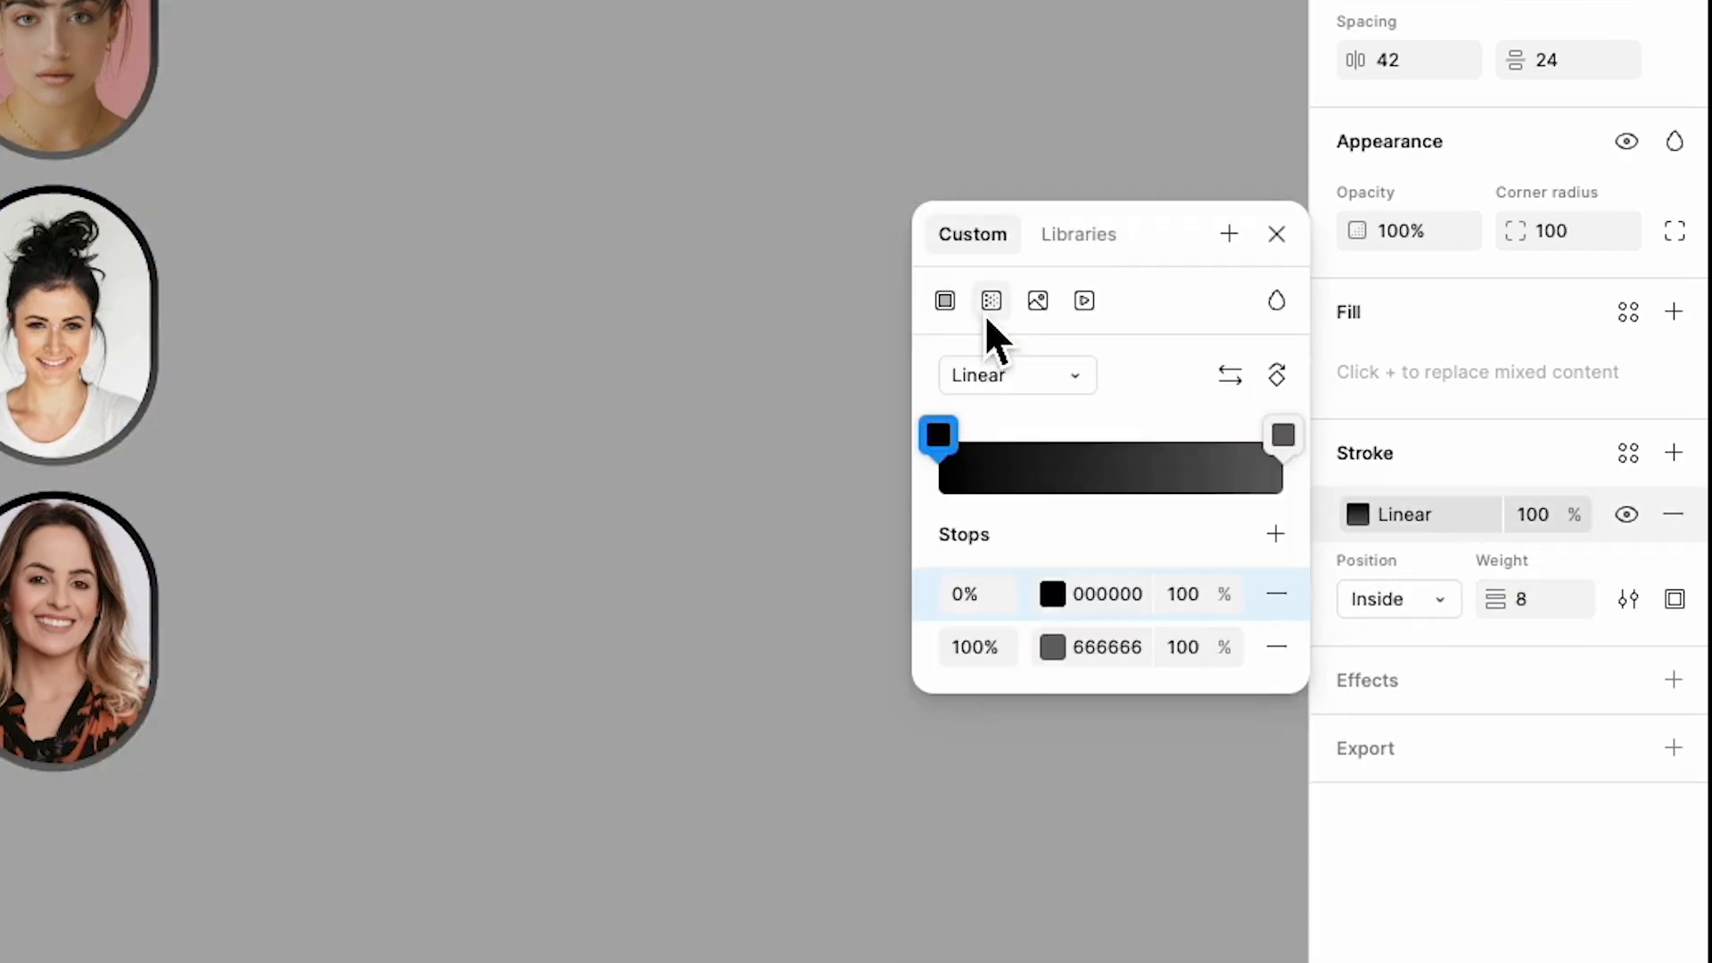
pyautogui.click(1129, 599)
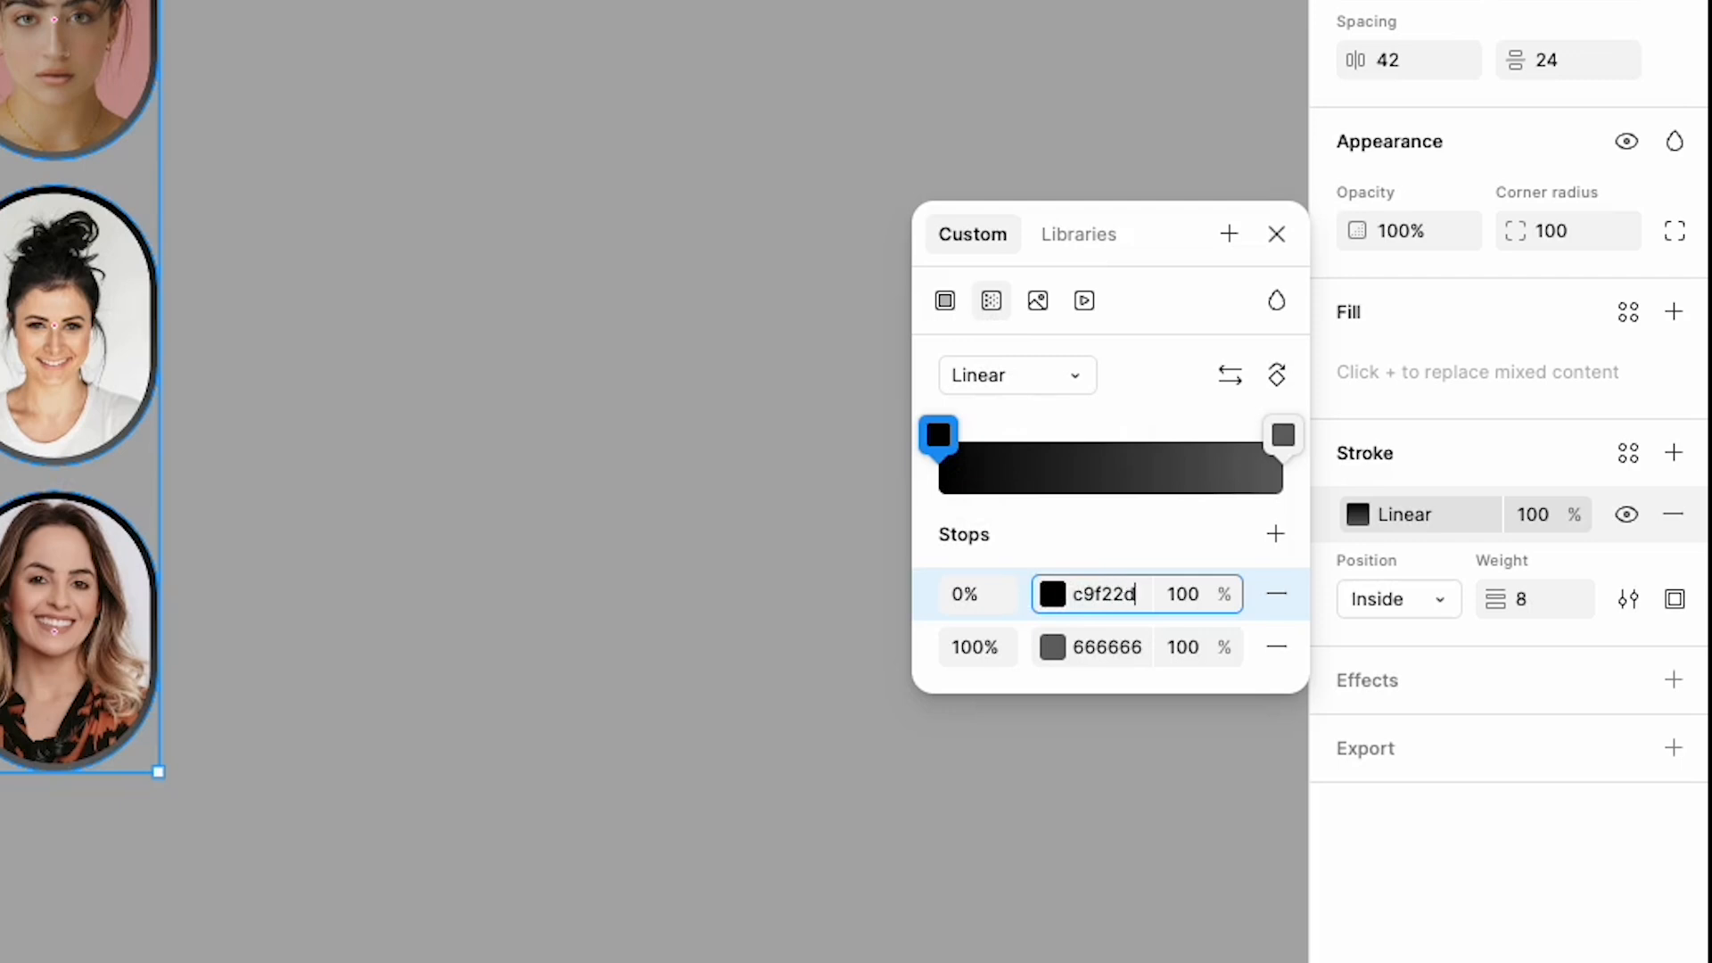
pyautogui.click(1154, 665)
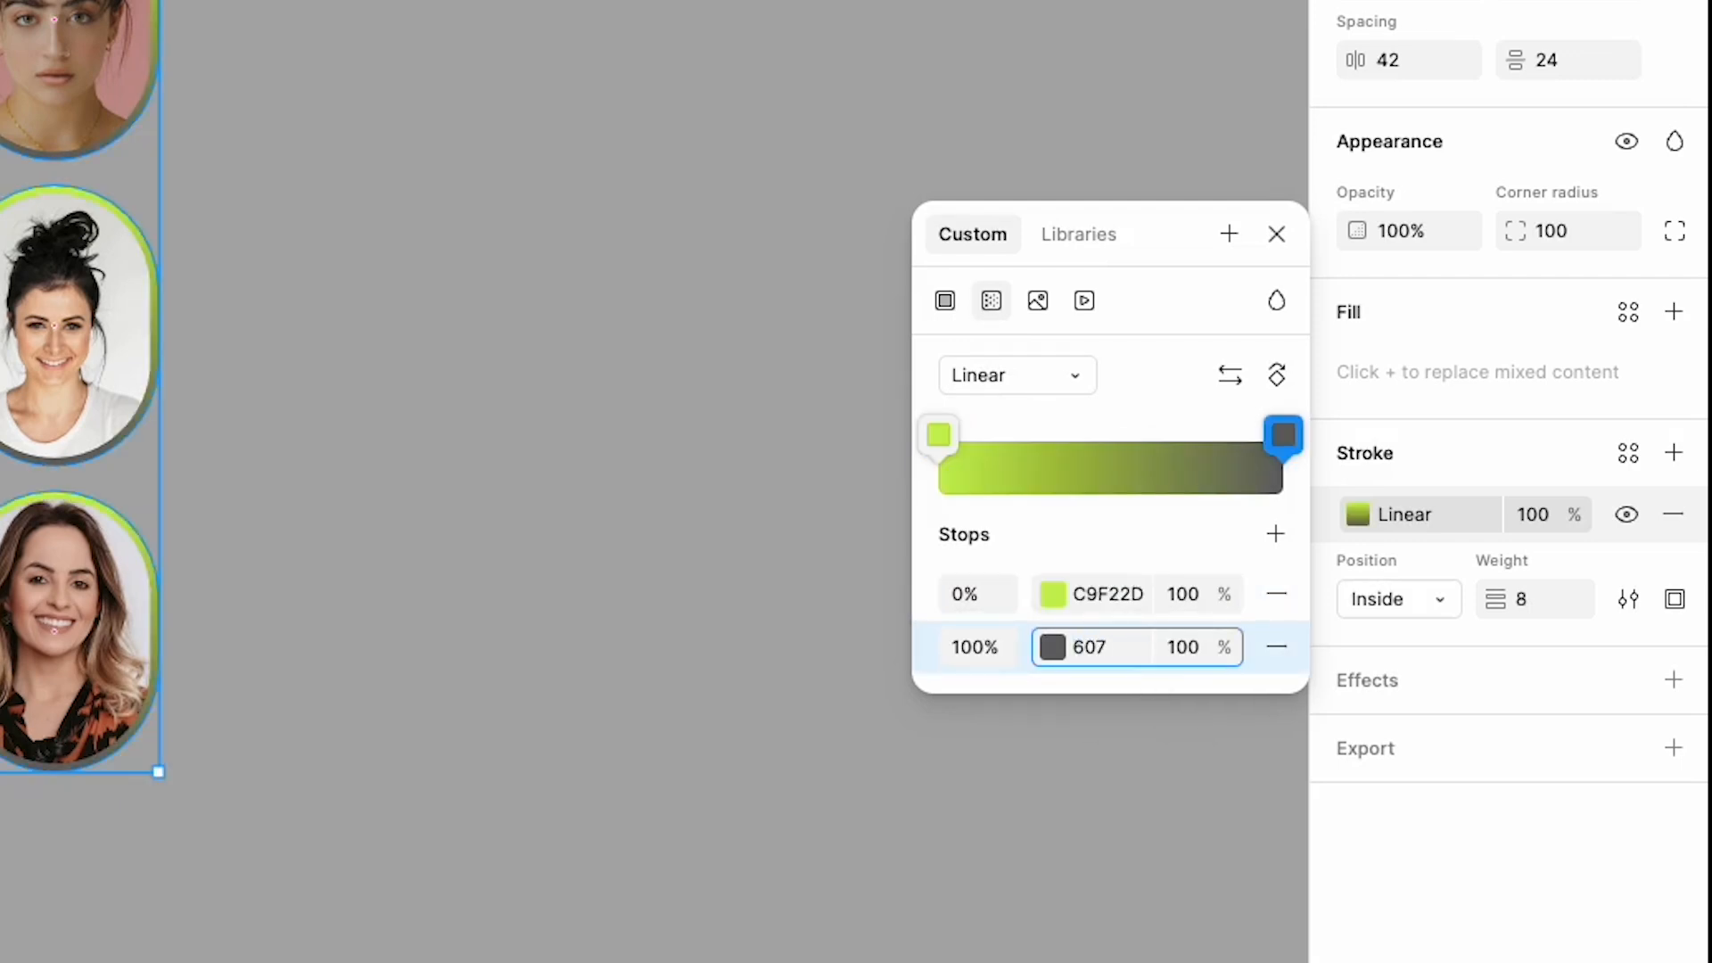
pyautogui.write('607921')
pyautogui.press('Return')
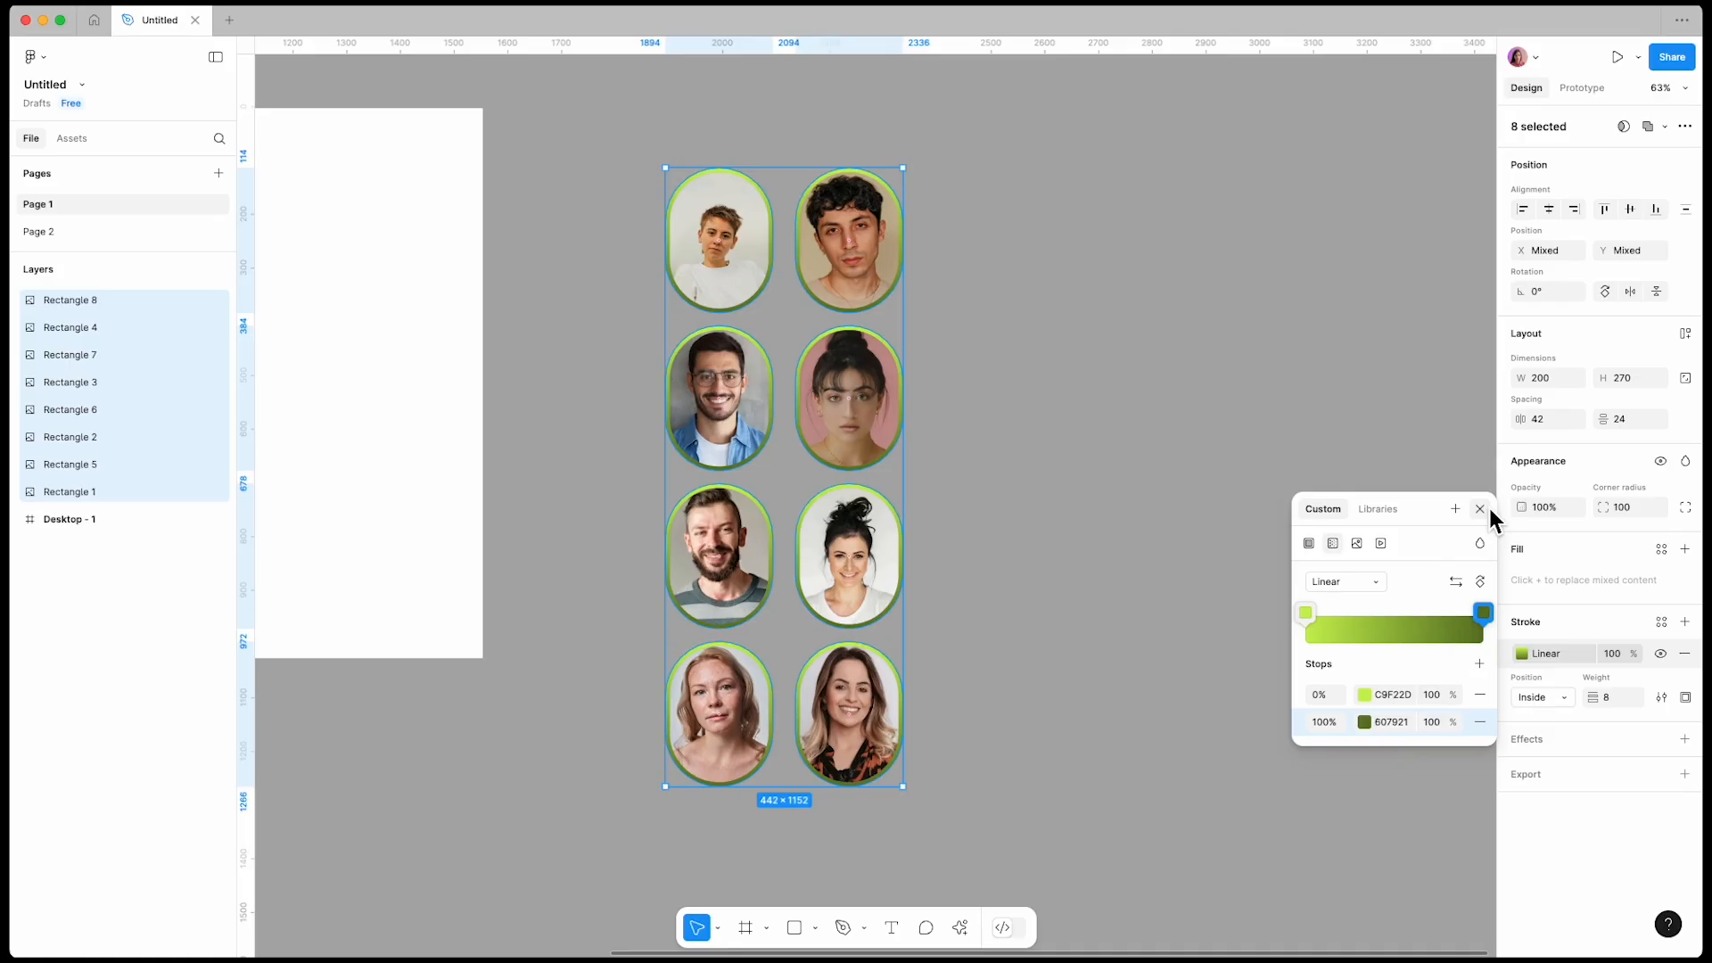
pyautogui.click(1277, 233)
# Step: Move the right column of portraits away from the left one to about X 2571 and wrap it in an auto layout frame
pyautogui.scroll(5, 772, 488)
pyautogui.scroll(-10, 772, 489)
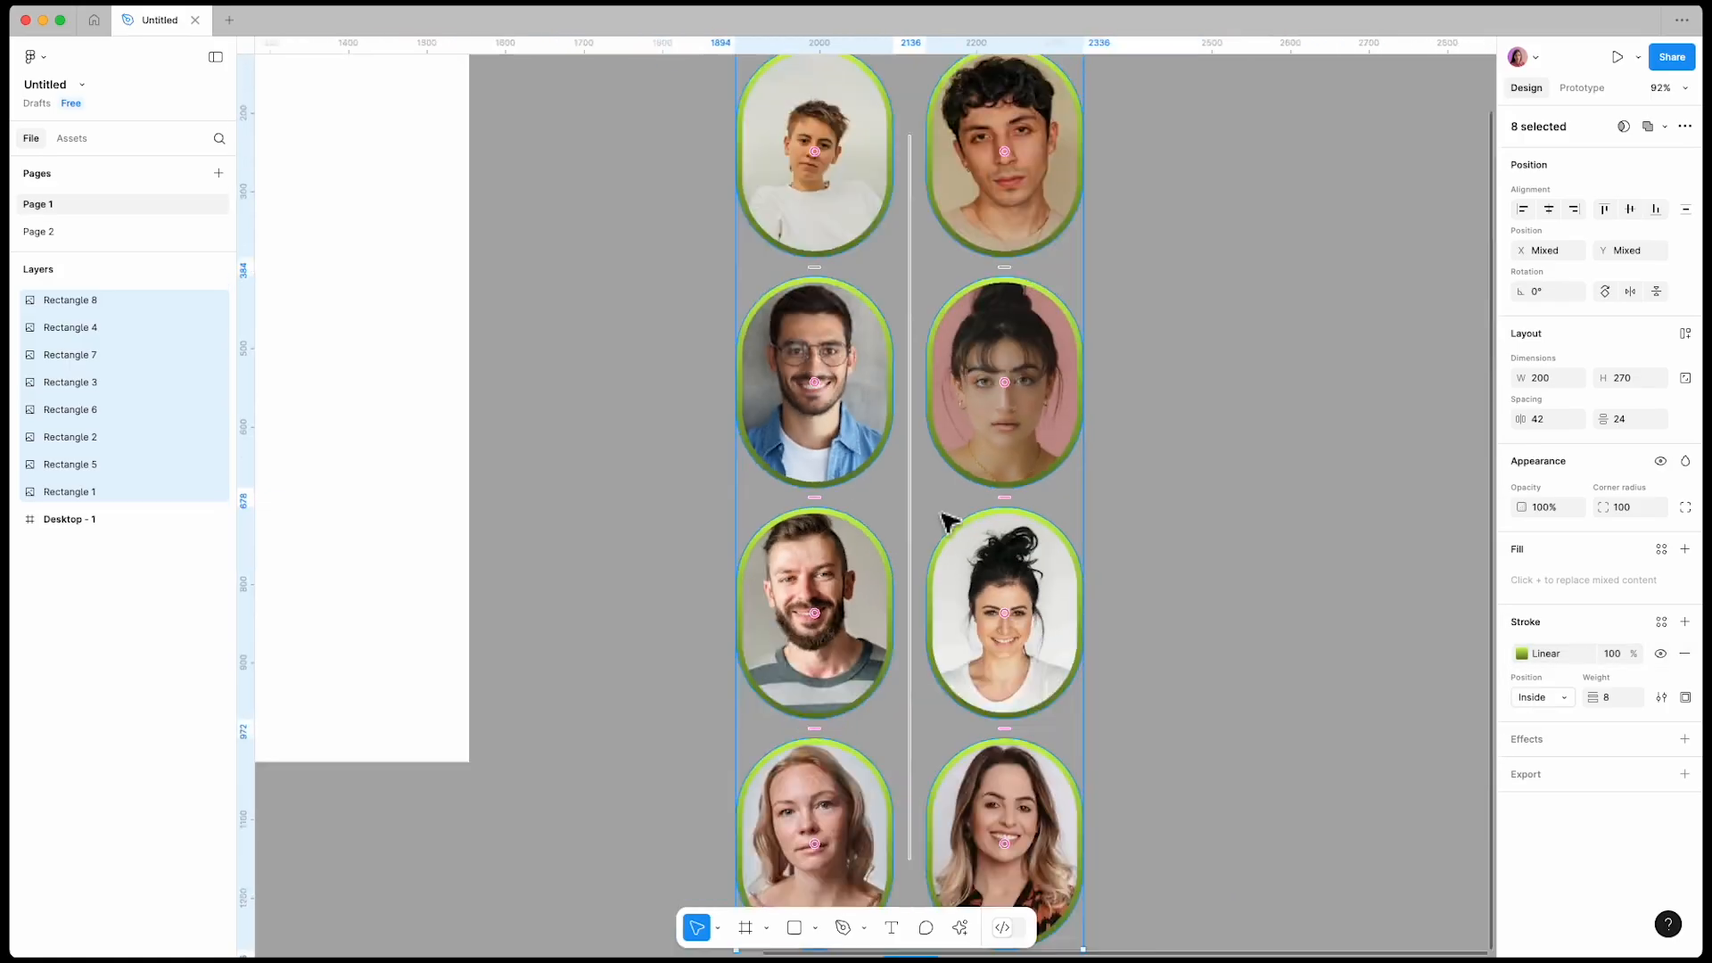
pyautogui.click(1219, 442)
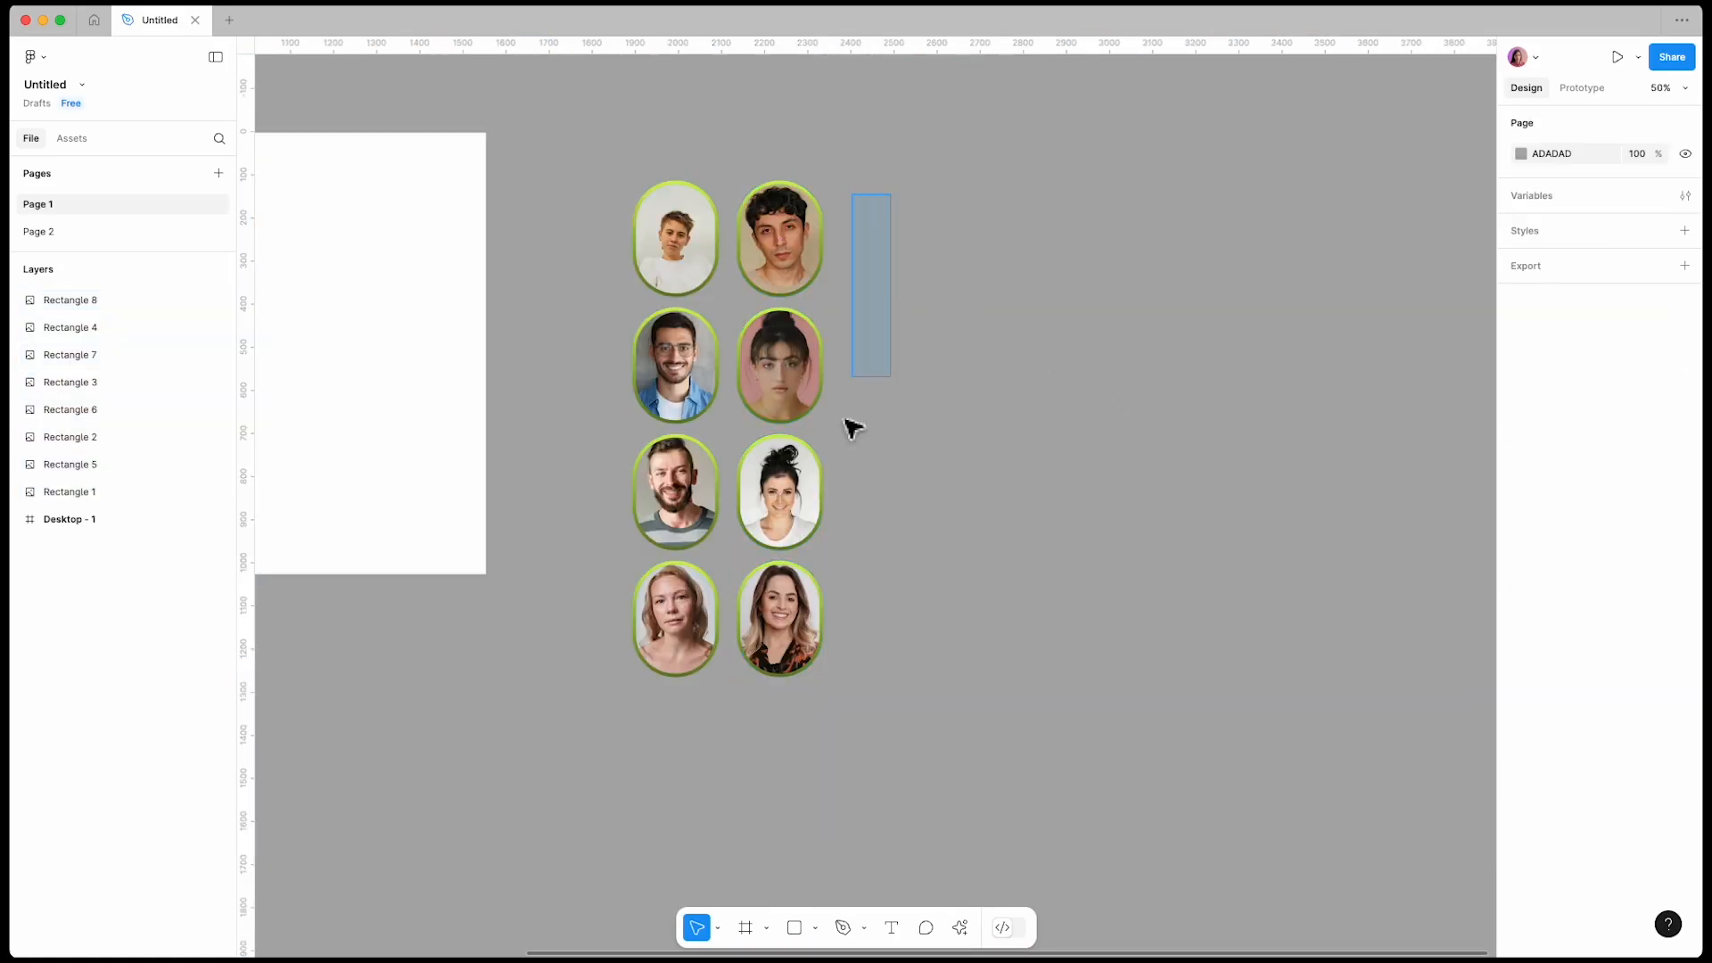
pyautogui.moveTo(846, 421); pyautogui.dragTo(993, 422)
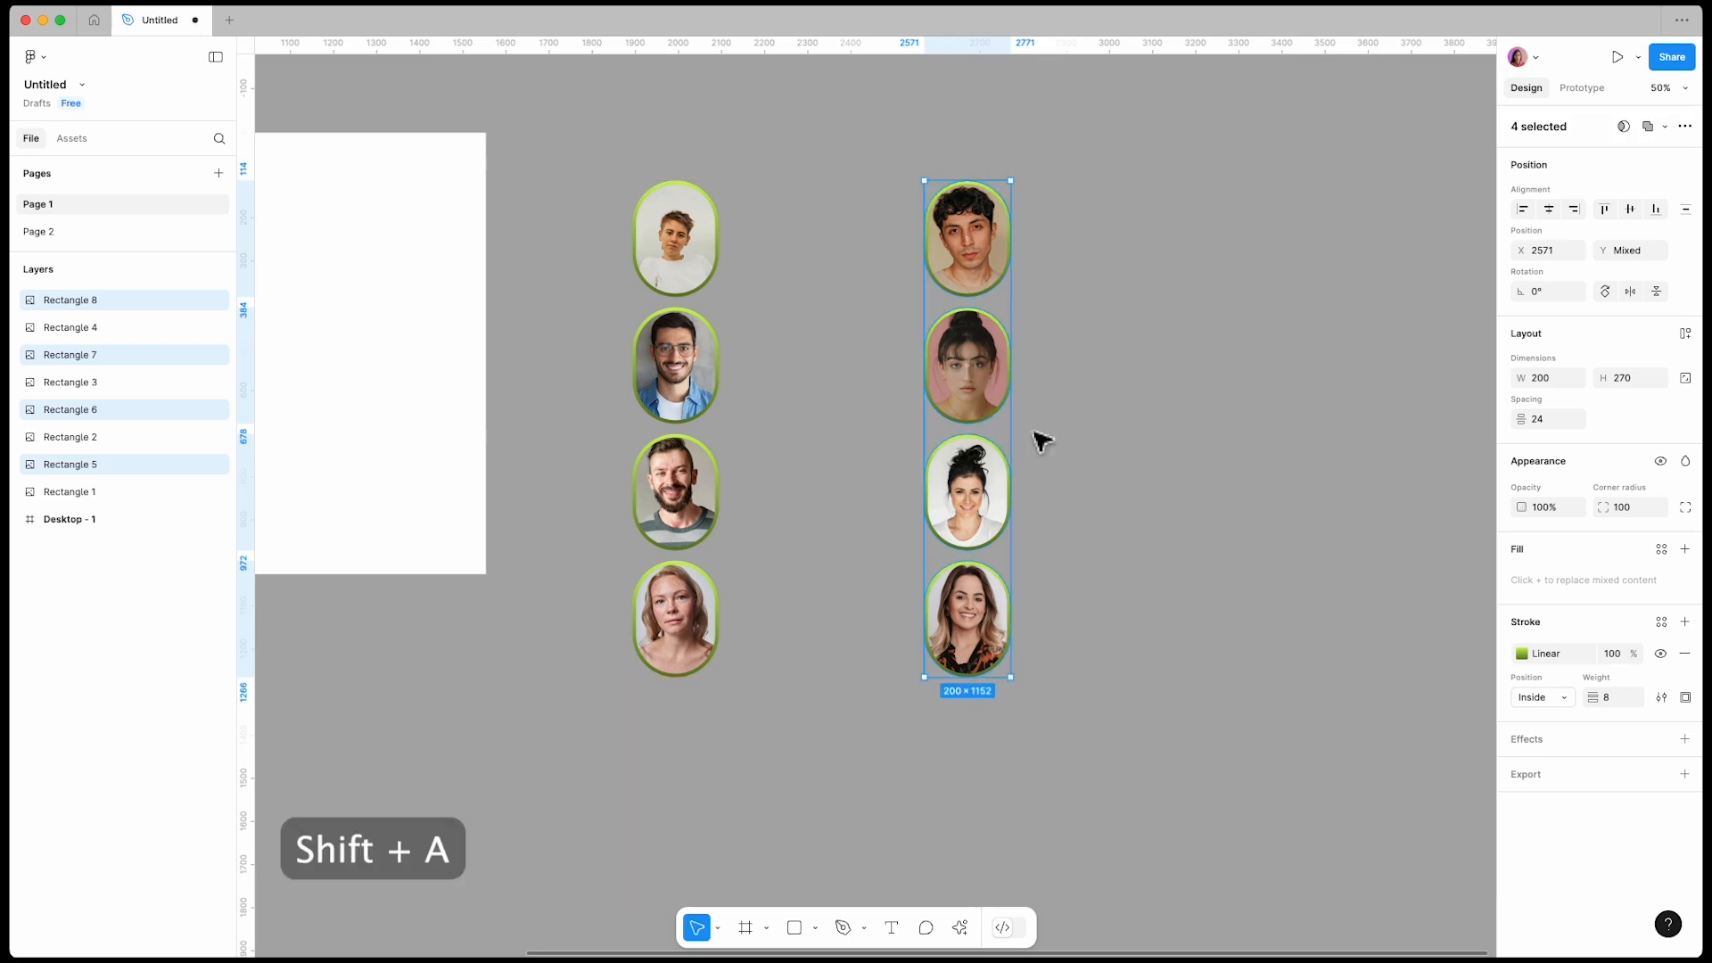
pyautogui.hotkey('shift', 'a')
# Step: Rename the right column's auto layout frame to Inner-1
pyautogui.scroll(3, 928, 161)
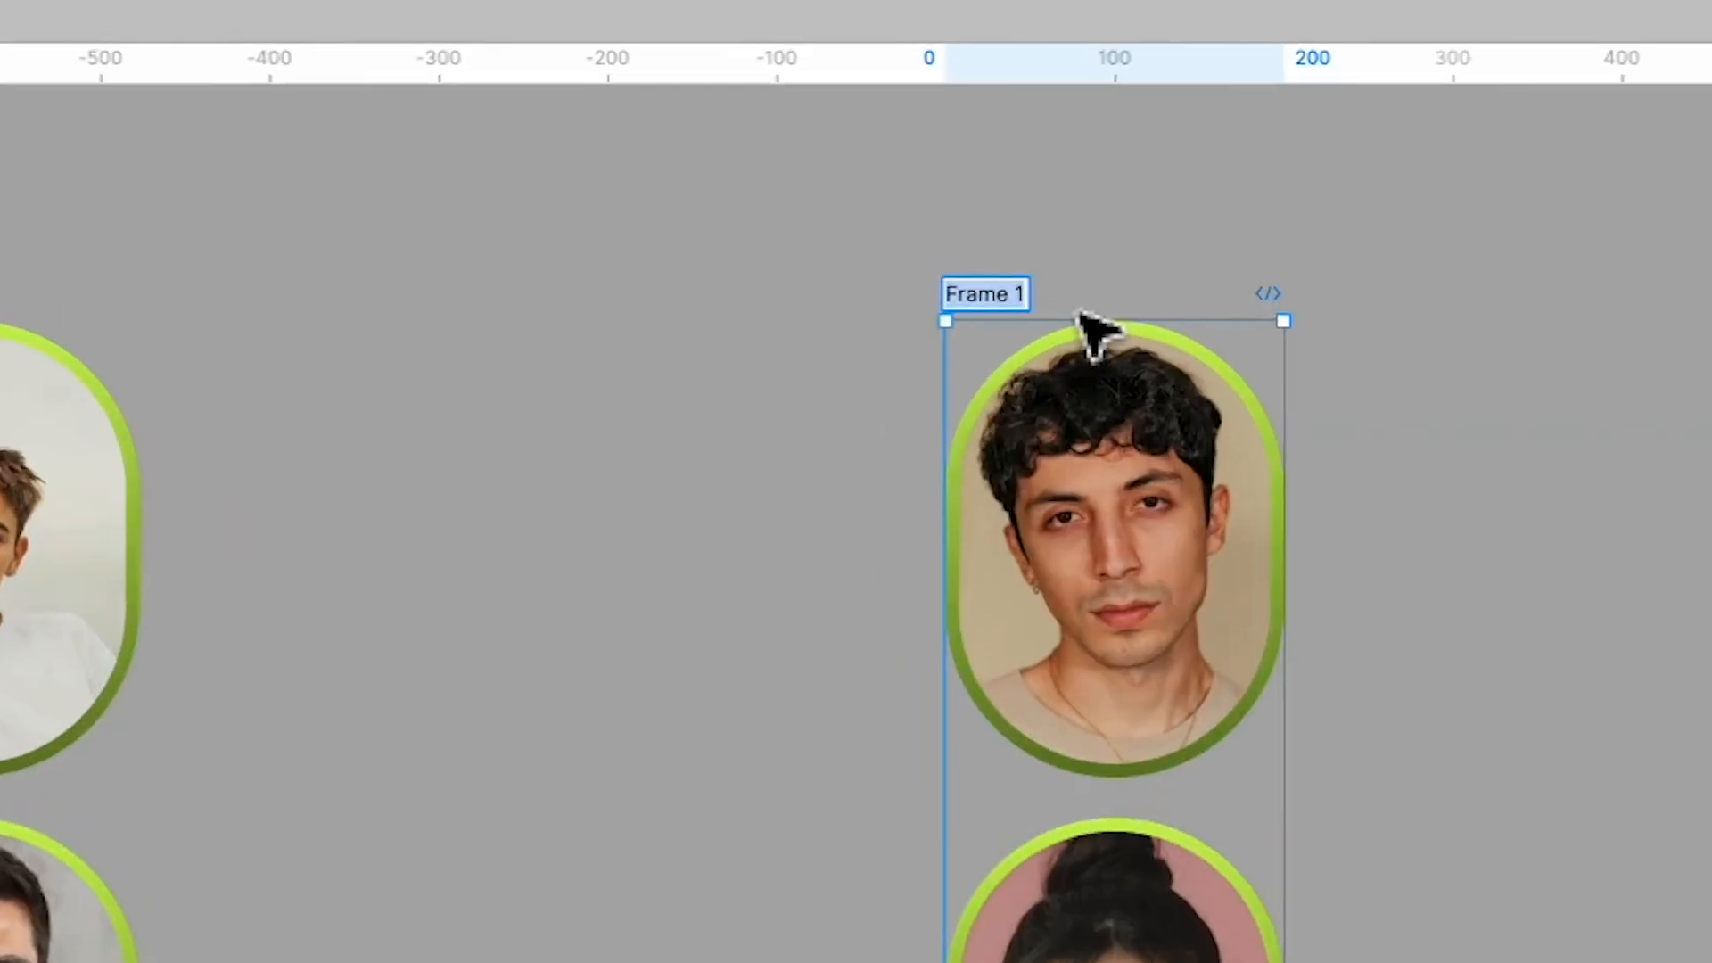
pyautogui.write('Inner')
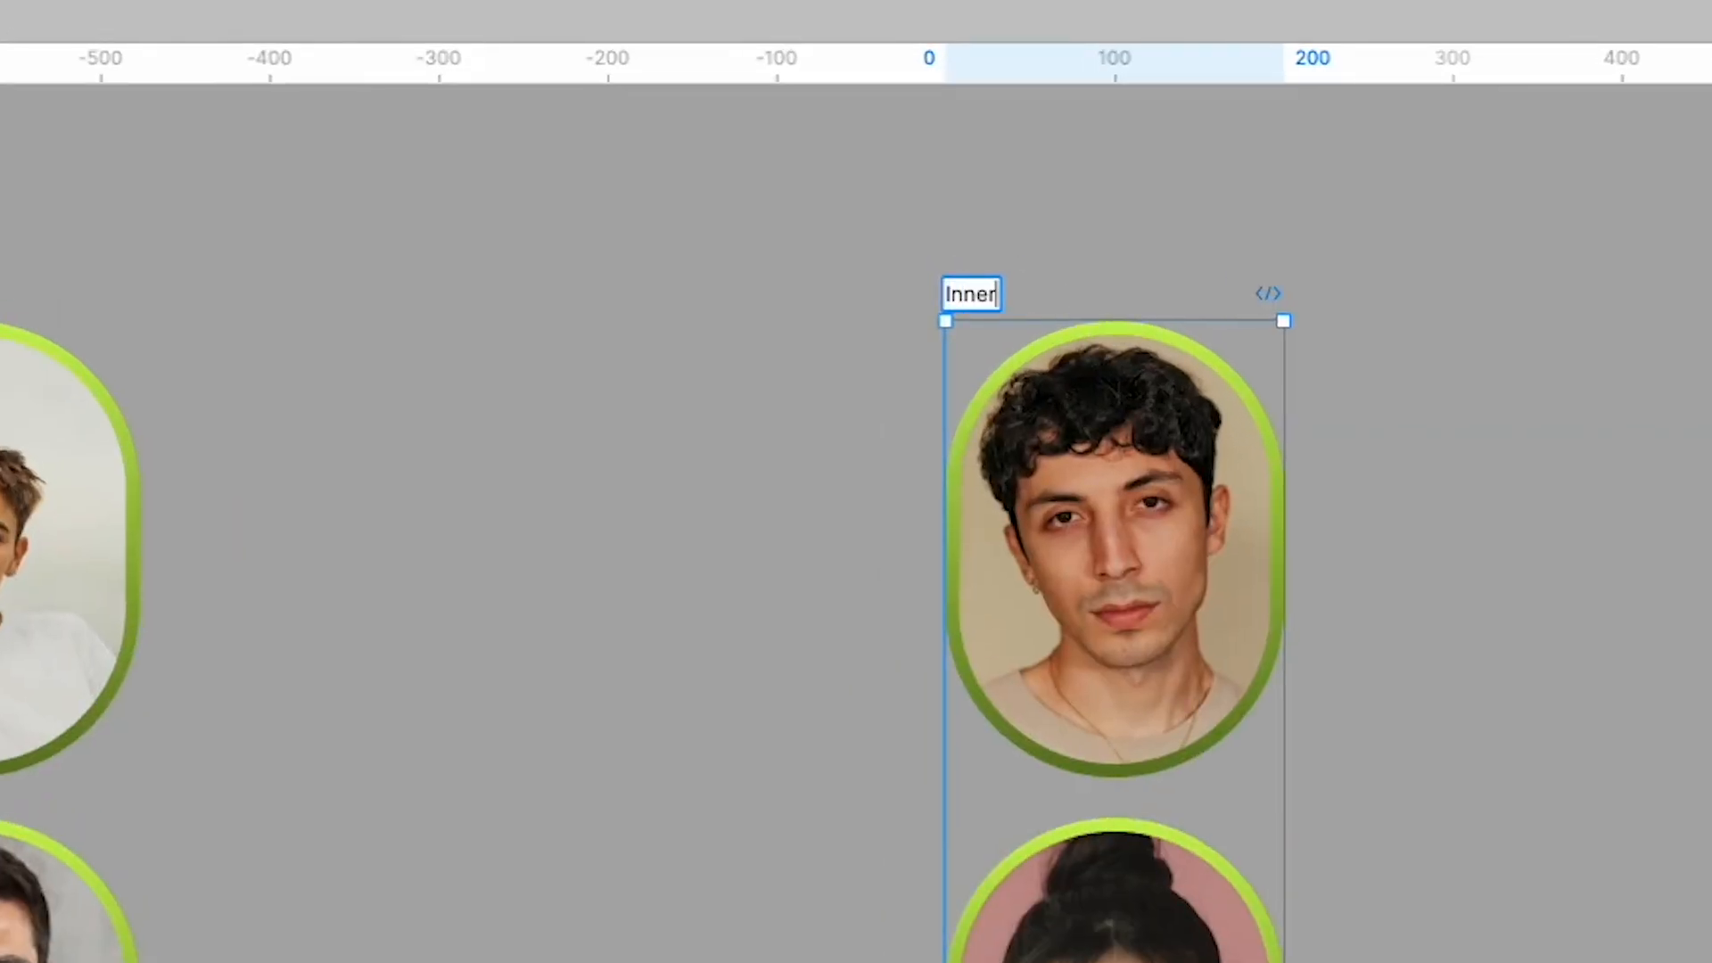
pyautogui.write('-1')
pyautogui.scroll(5, 920, 133)
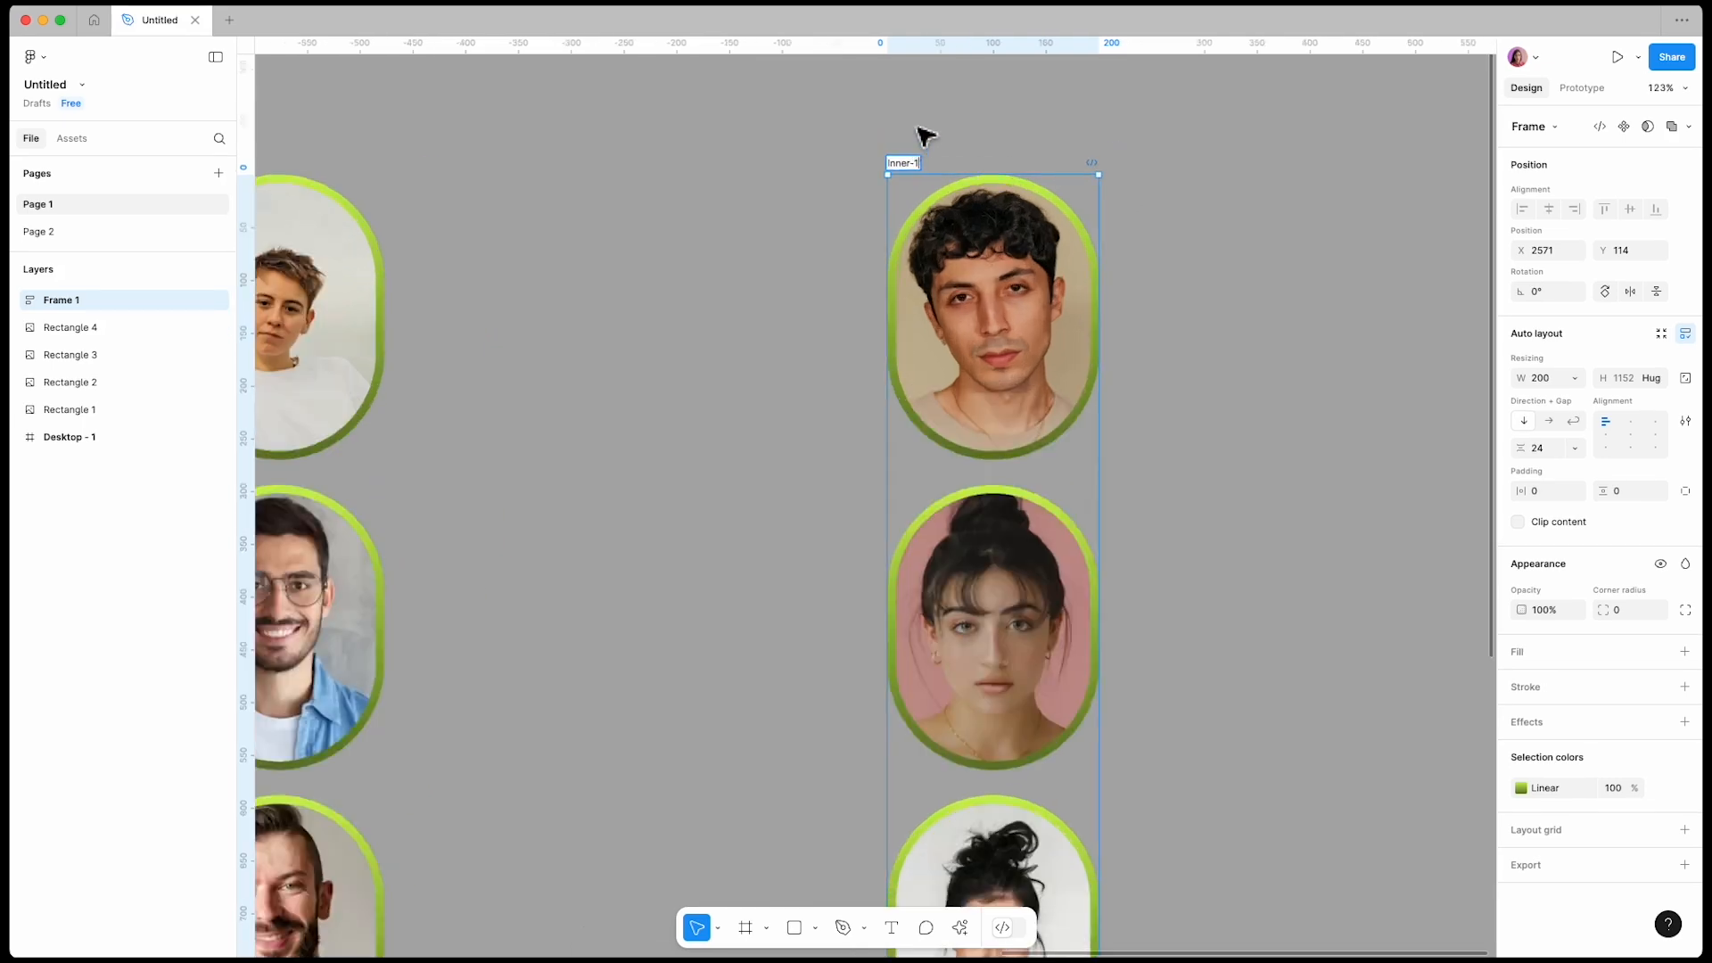
pyautogui.press('Return')
pyautogui.scroll(-8, 1185, 428)
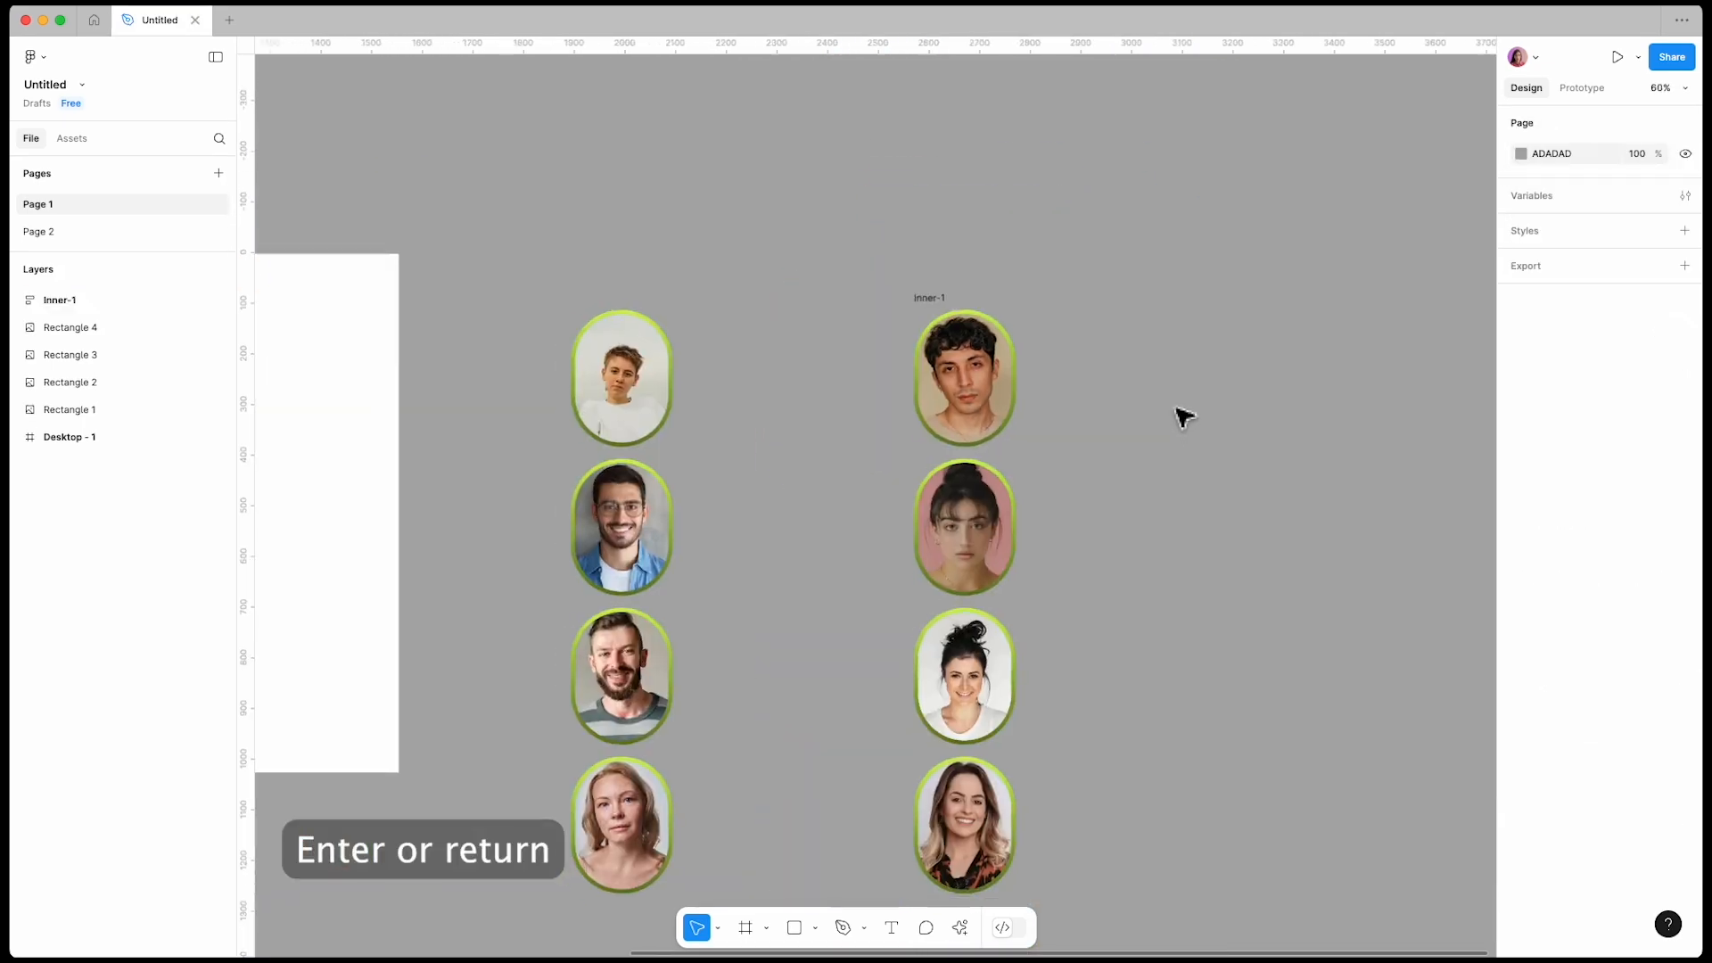
# Step: Duplicate the four portraits inside the Inner-1 frame so the copies stack below the originals
pyautogui.click(1049, 348)
pyautogui.press('Return')
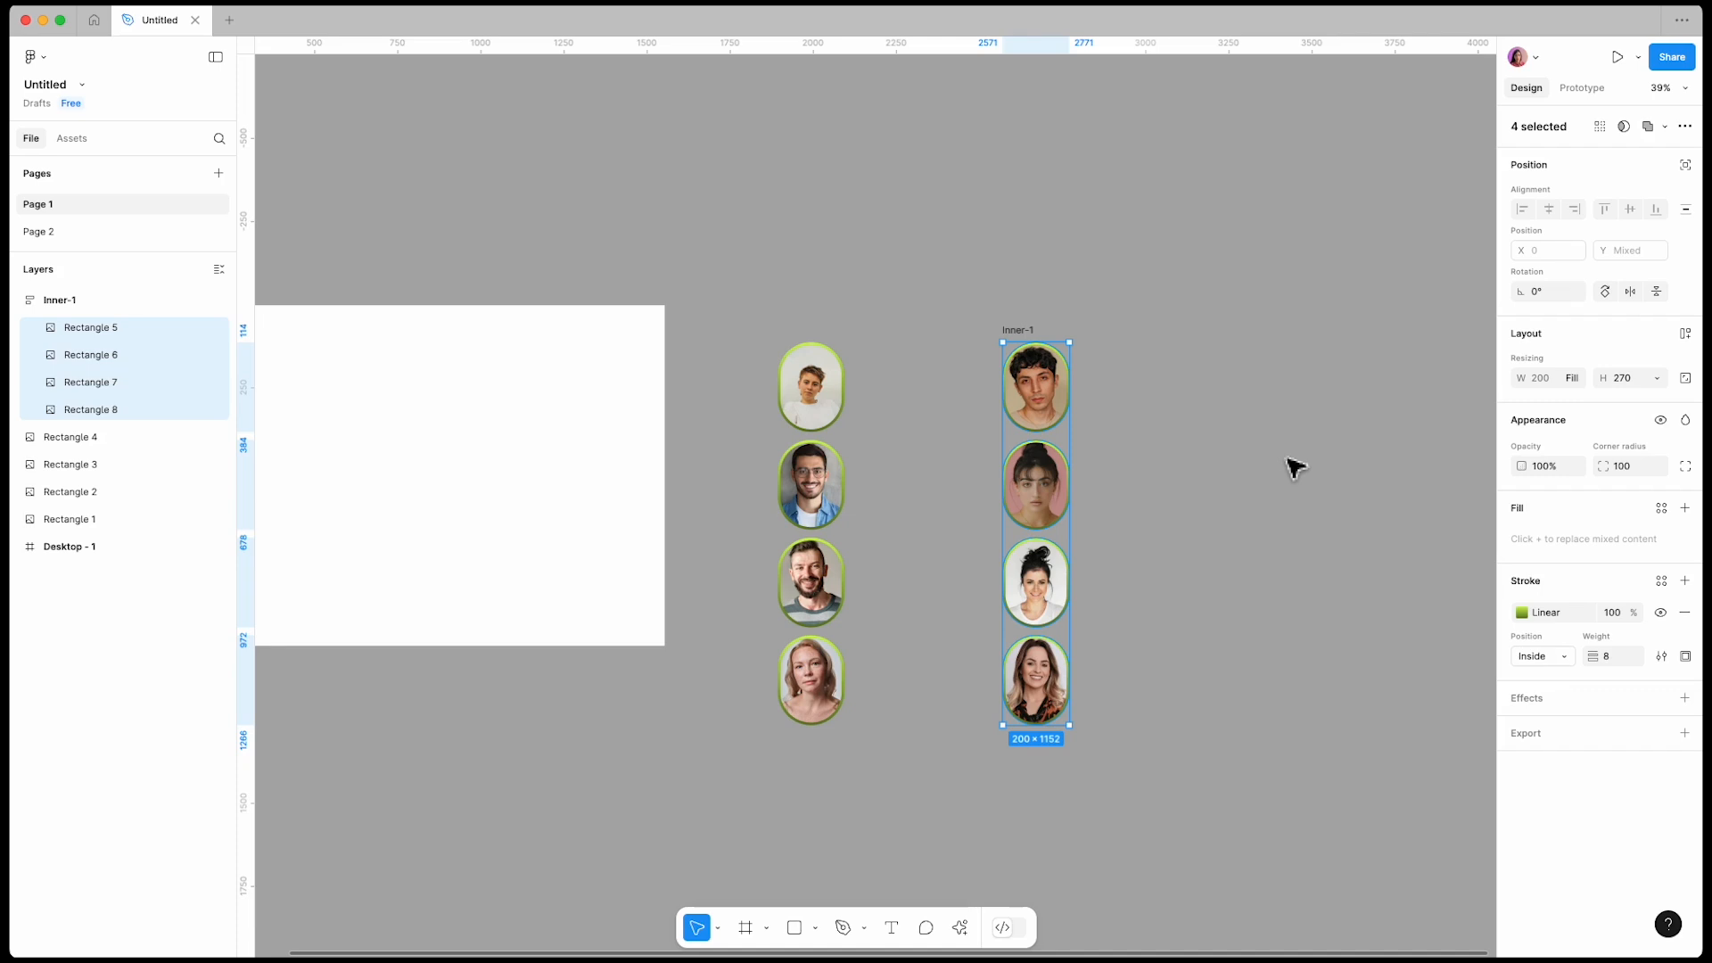
pyautogui.press('super+c')
pyautogui.press('super+v')
pyautogui.scroll(-3, 1292, 466)
pyautogui.scroll(-1, 1175, 446)
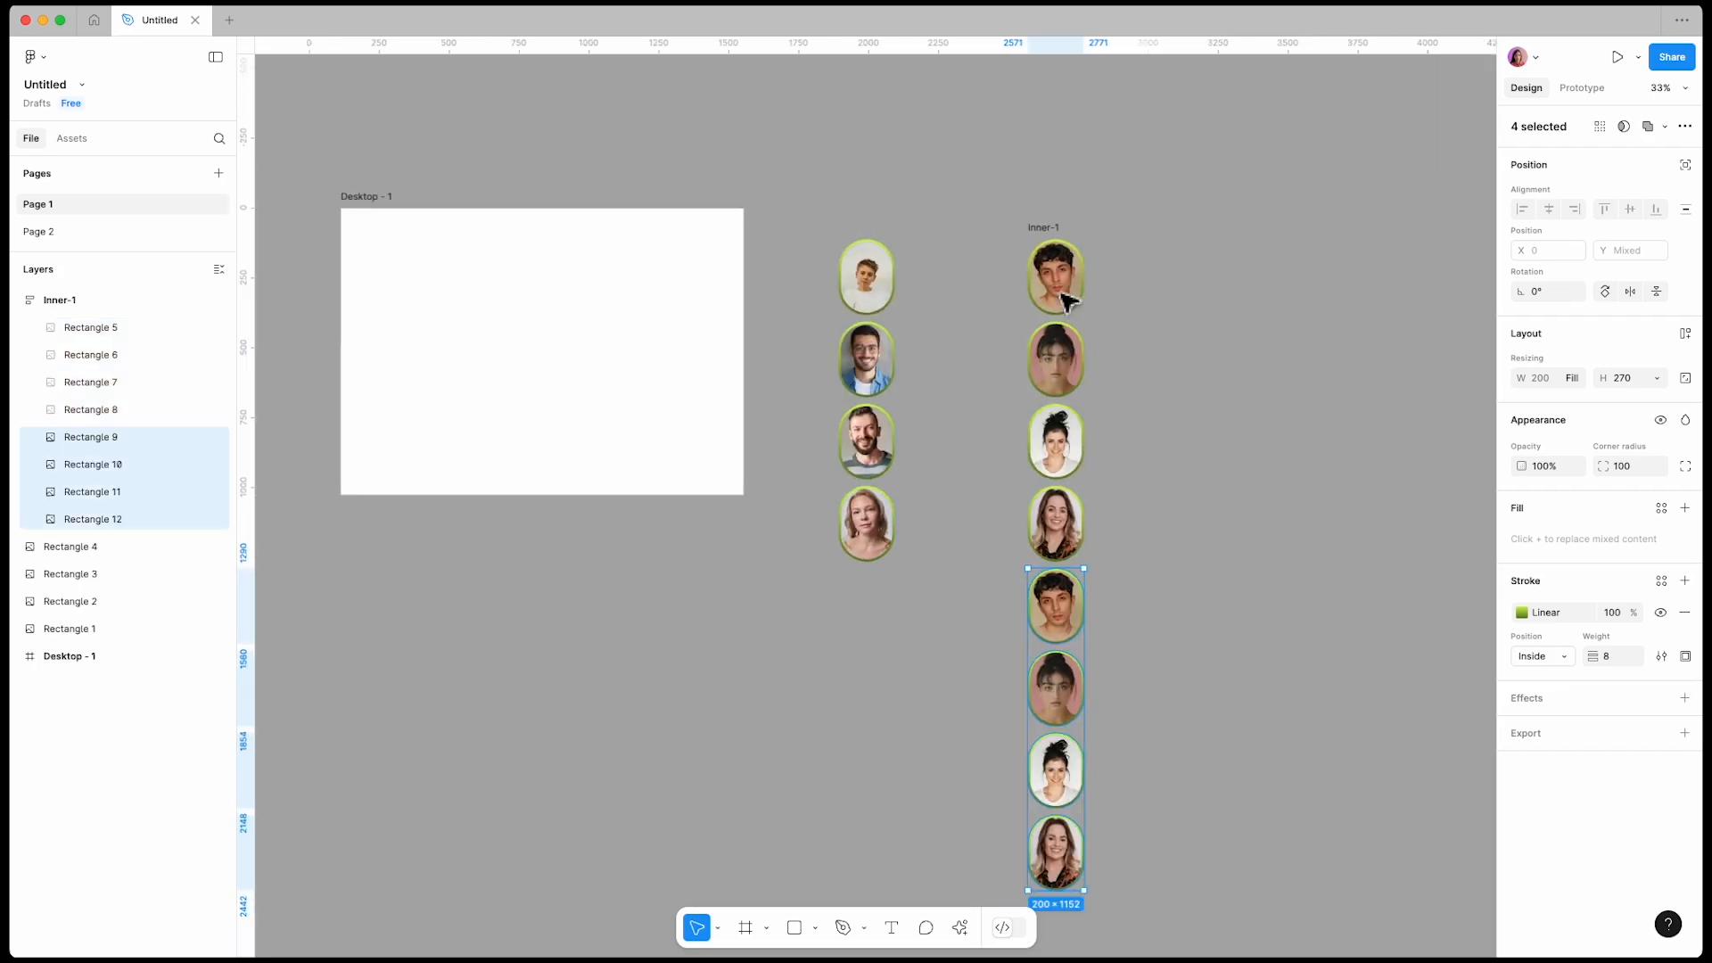
pyautogui.scroll(1, 1123, 593)
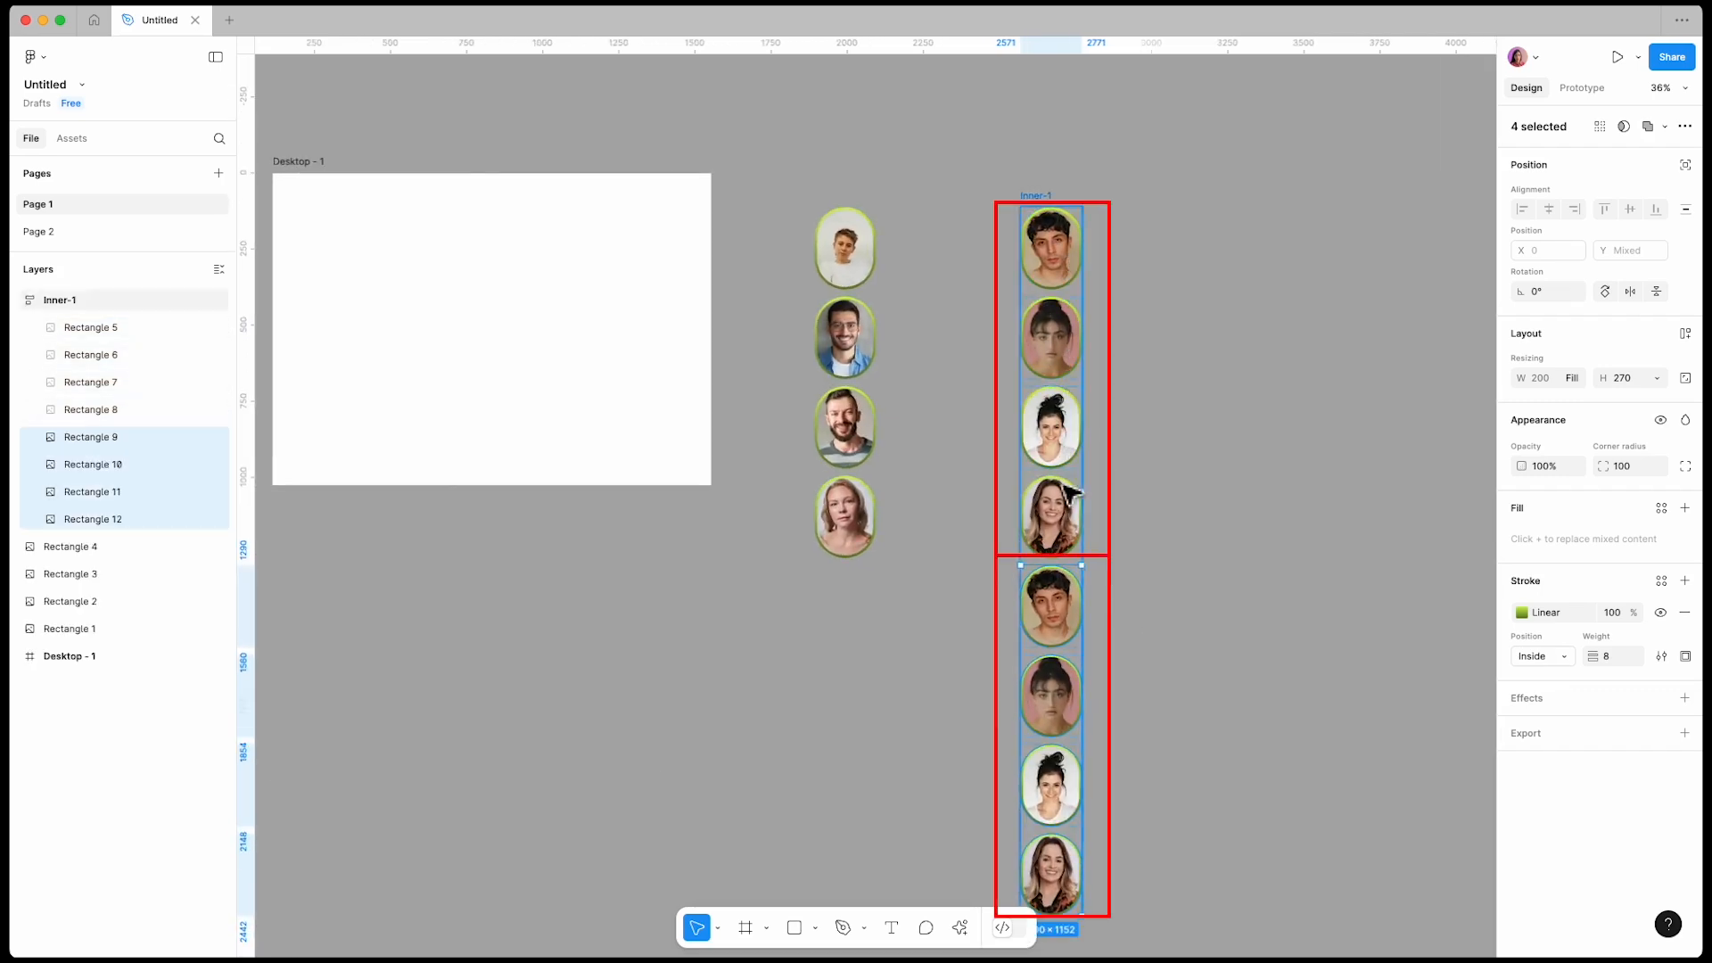
# Step: Wrap the whole Inner-1 auto layout in a new frame and rename that frame to Outer-1
pyautogui.click(1159, 578)
pyautogui.click(1047, 419)
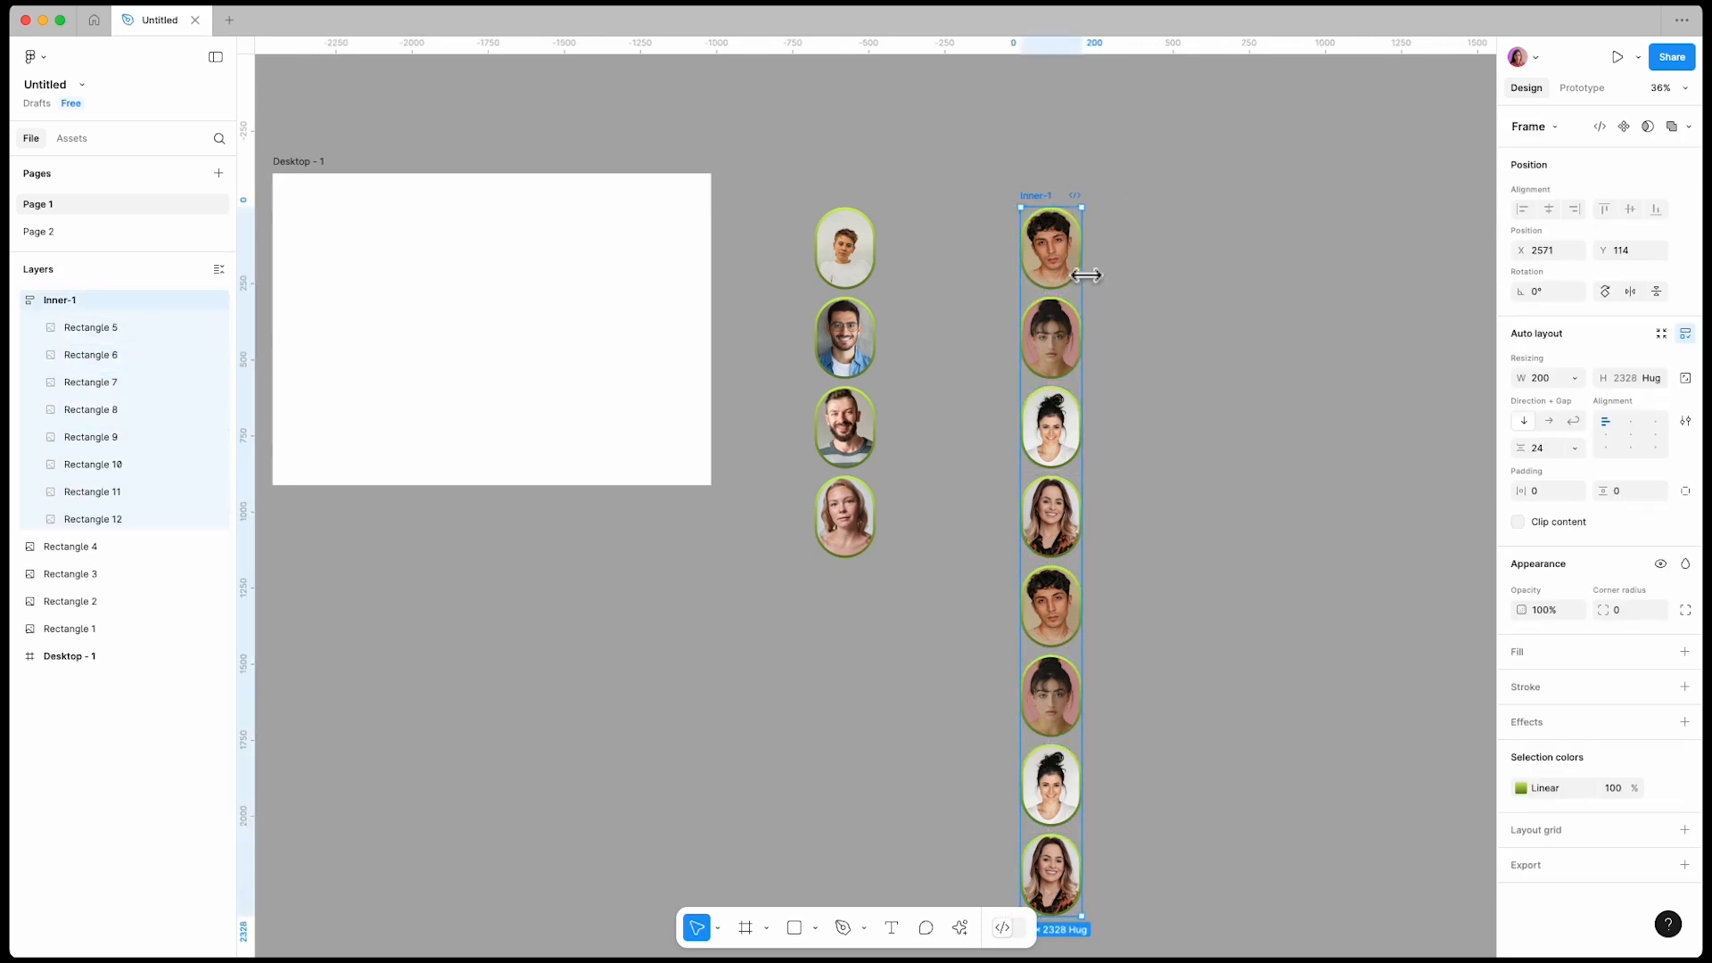
pyautogui.rightClick(1075, 262)
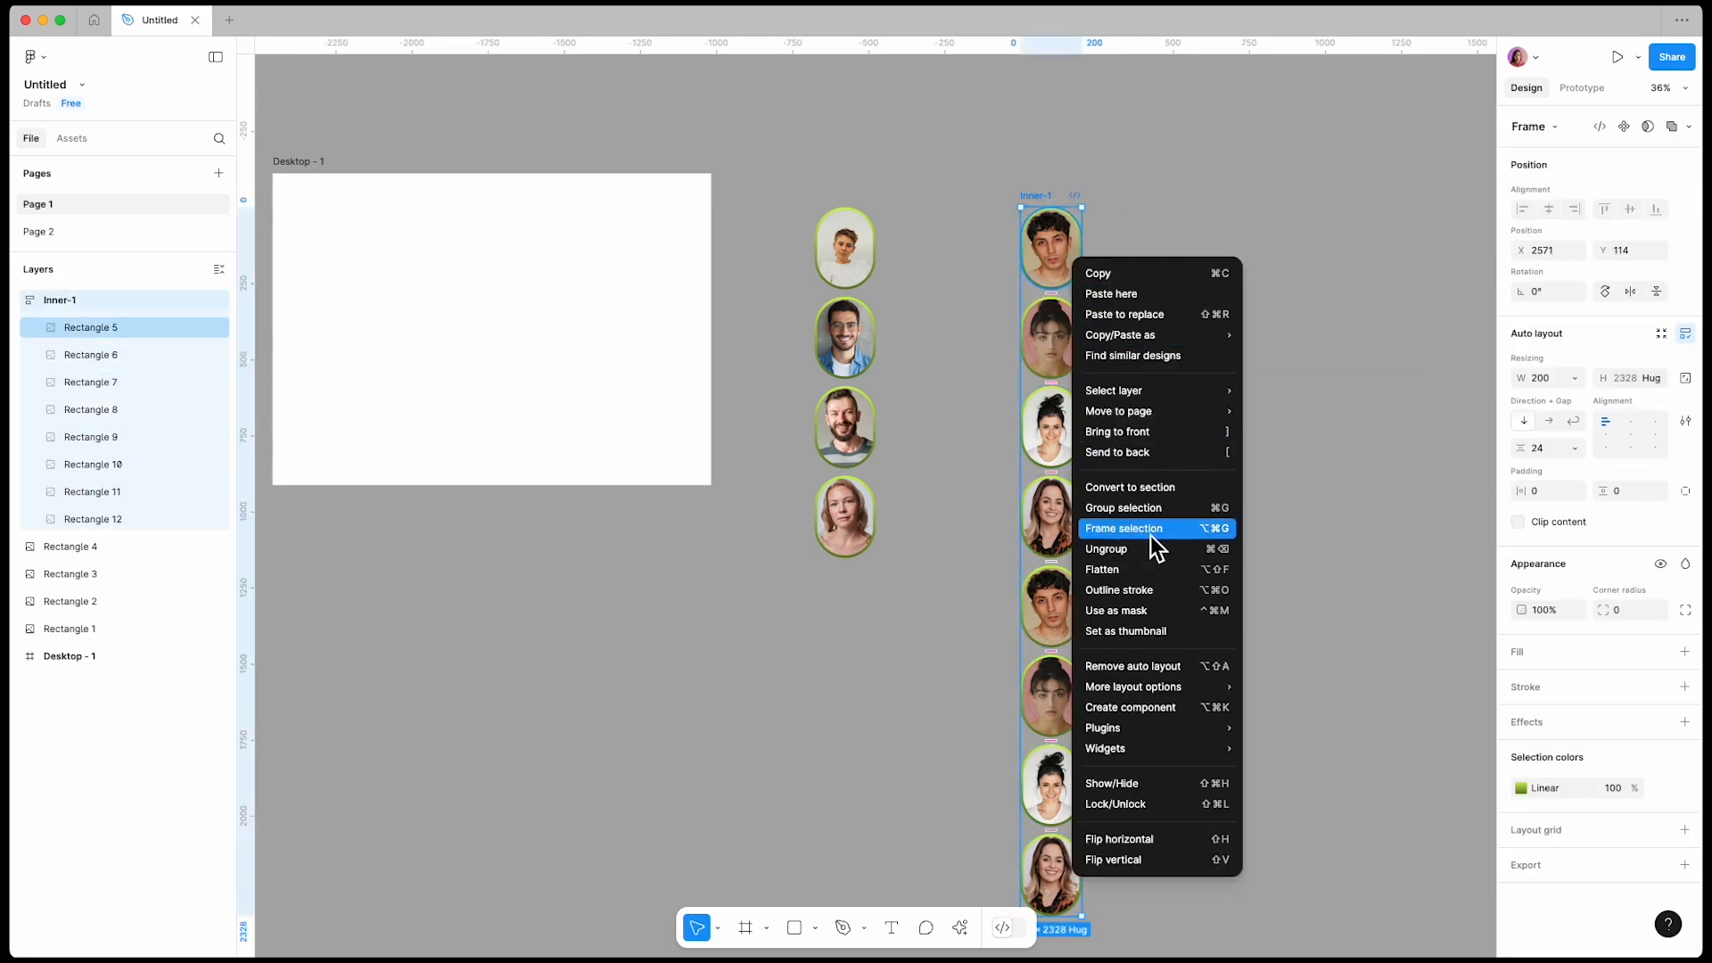
pyautogui.click(1191, 535)
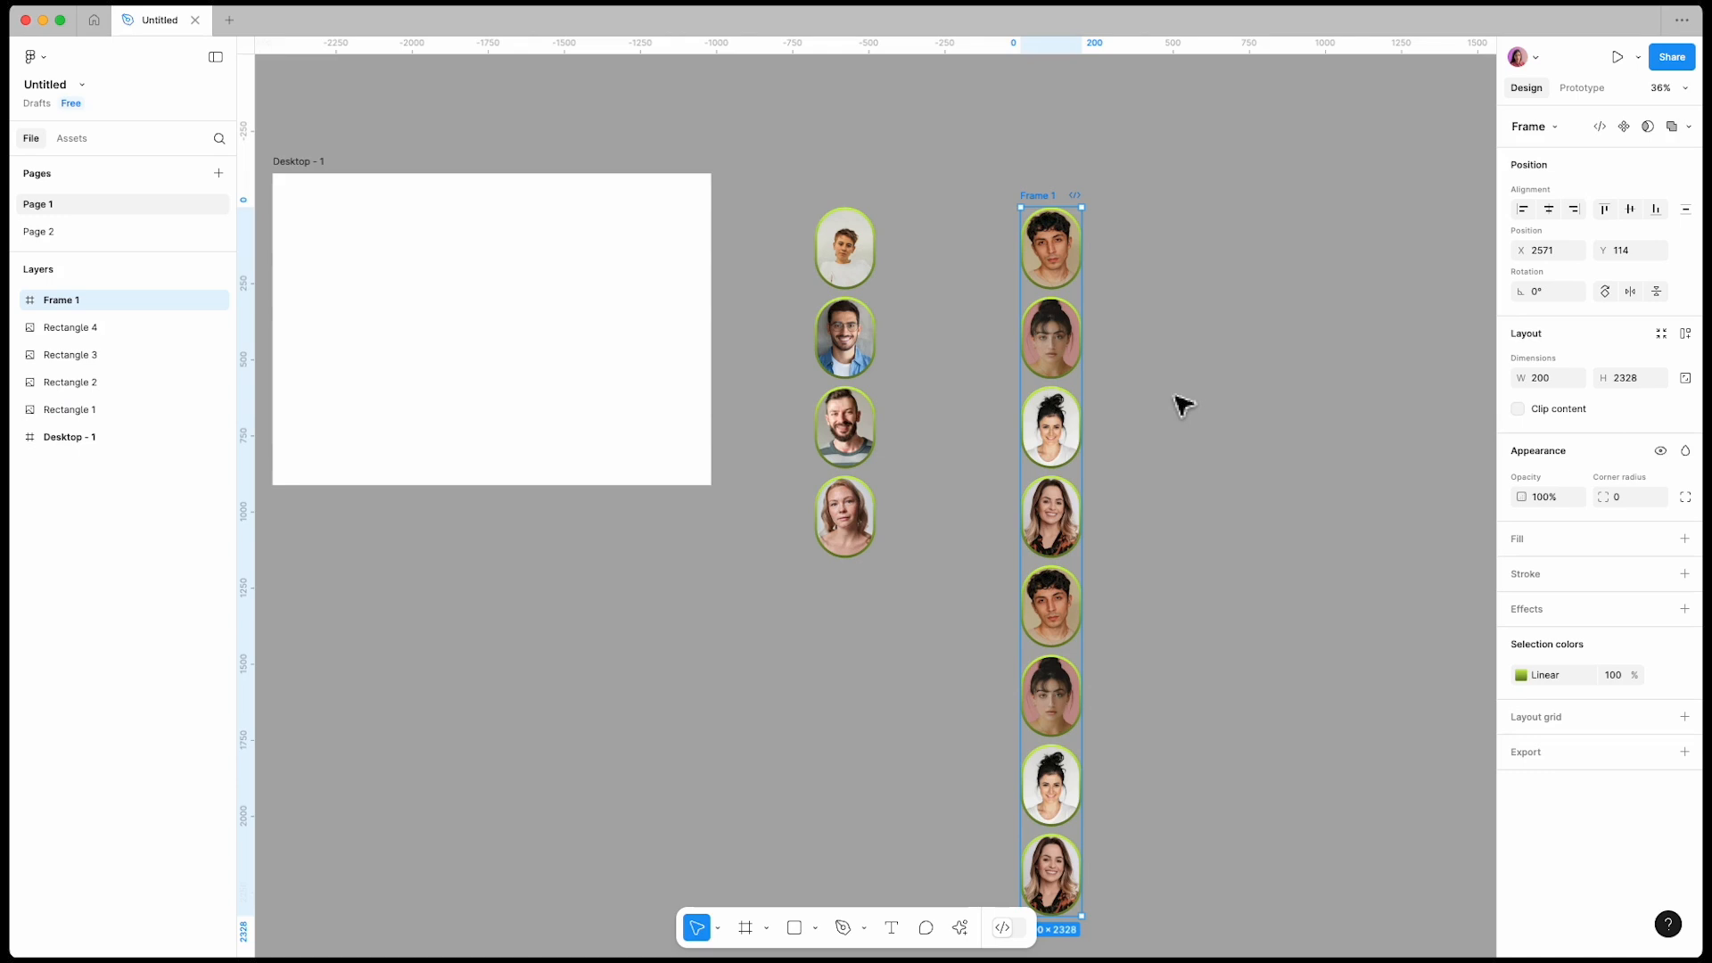
pyautogui.doubleClick(1034, 195)
pyautogui.write('Outer-1')
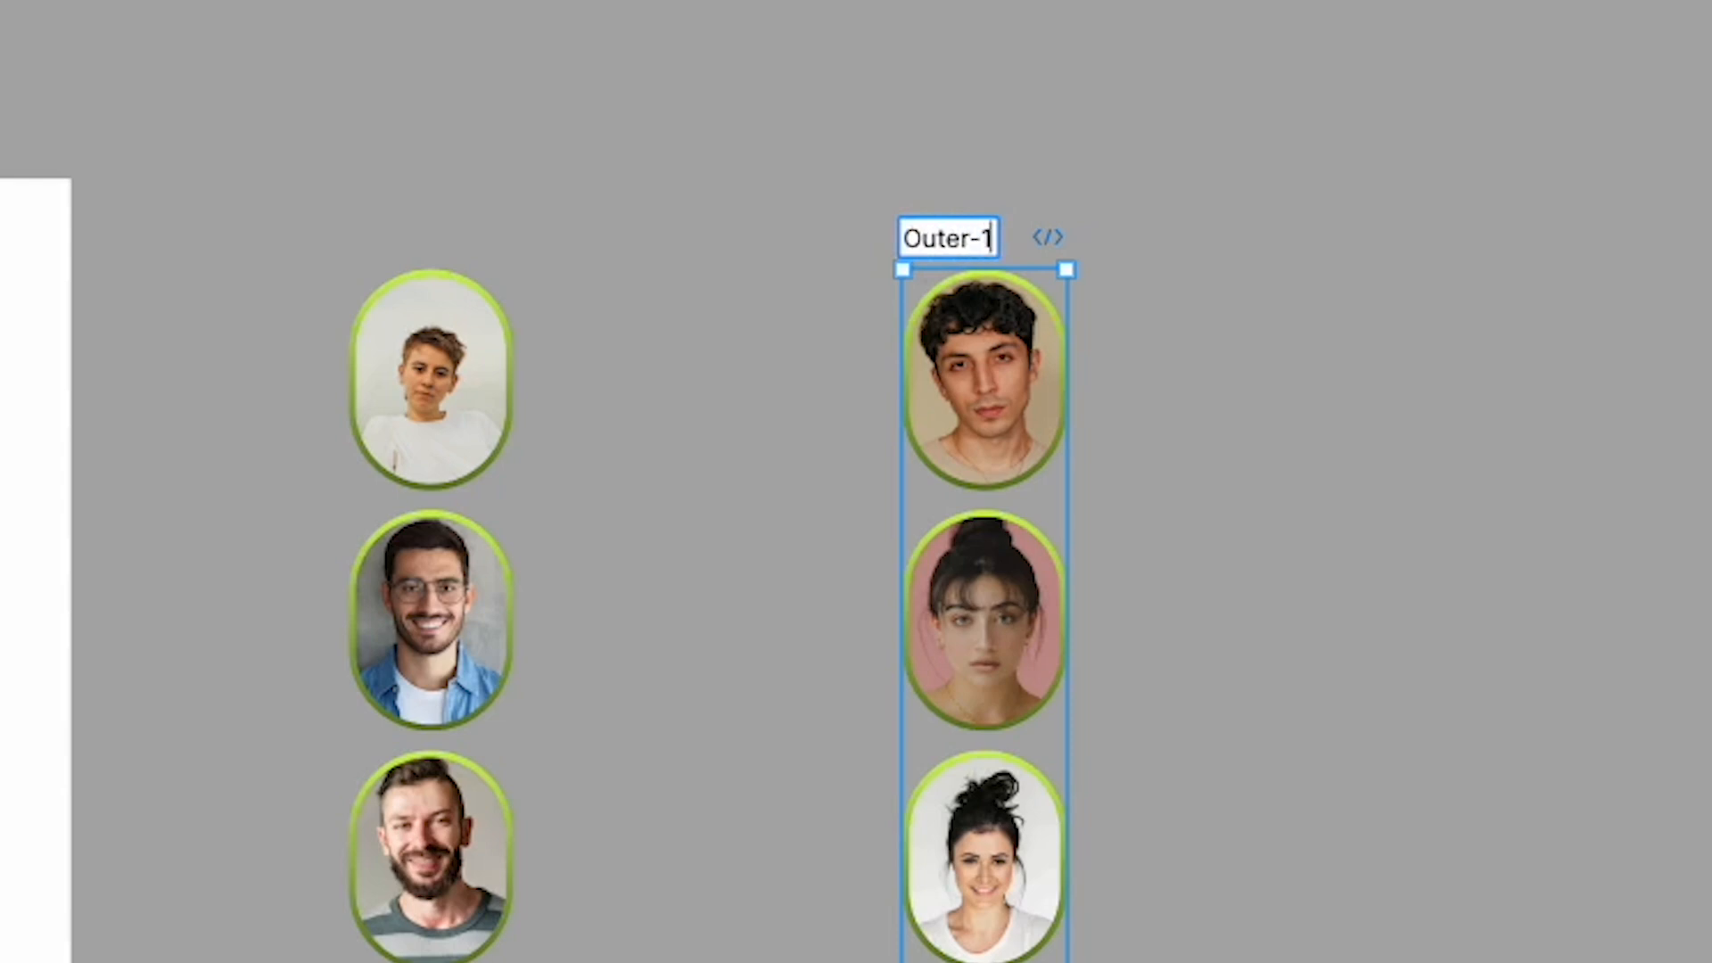
pyautogui.press('Escape')
# Step: Check the desktop frame's height and set the Outer-1 frame's height to 1024
pyautogui.click(611, 306)
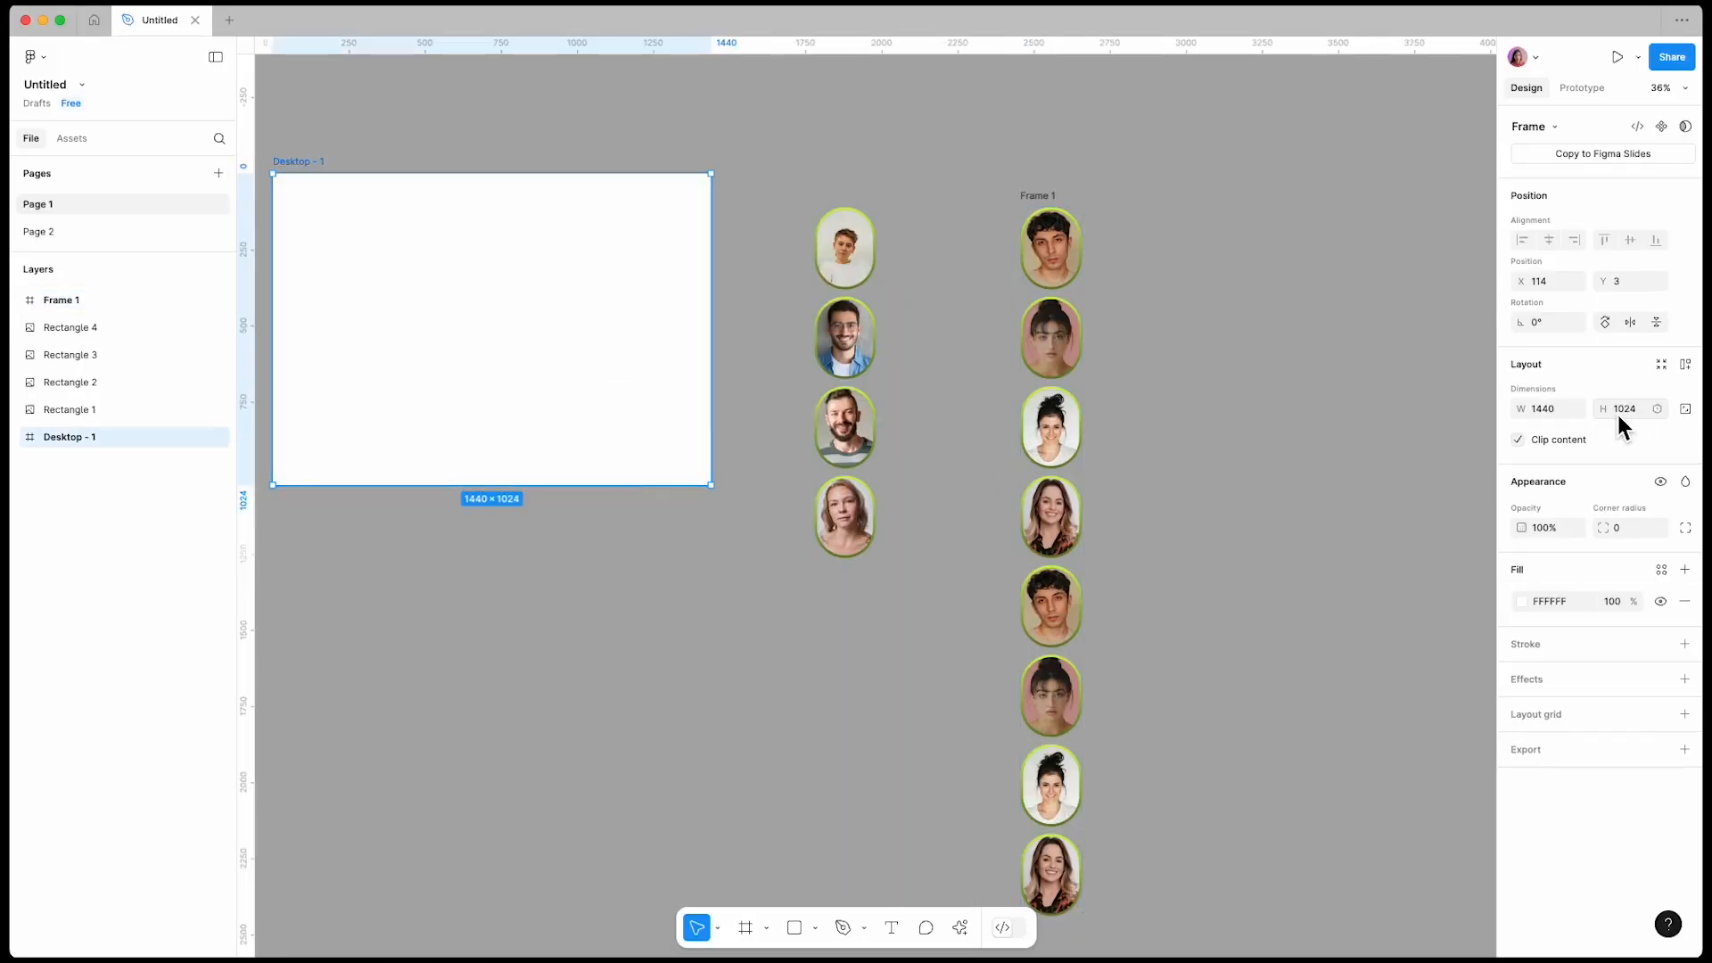
pyautogui.click(1038, 196)
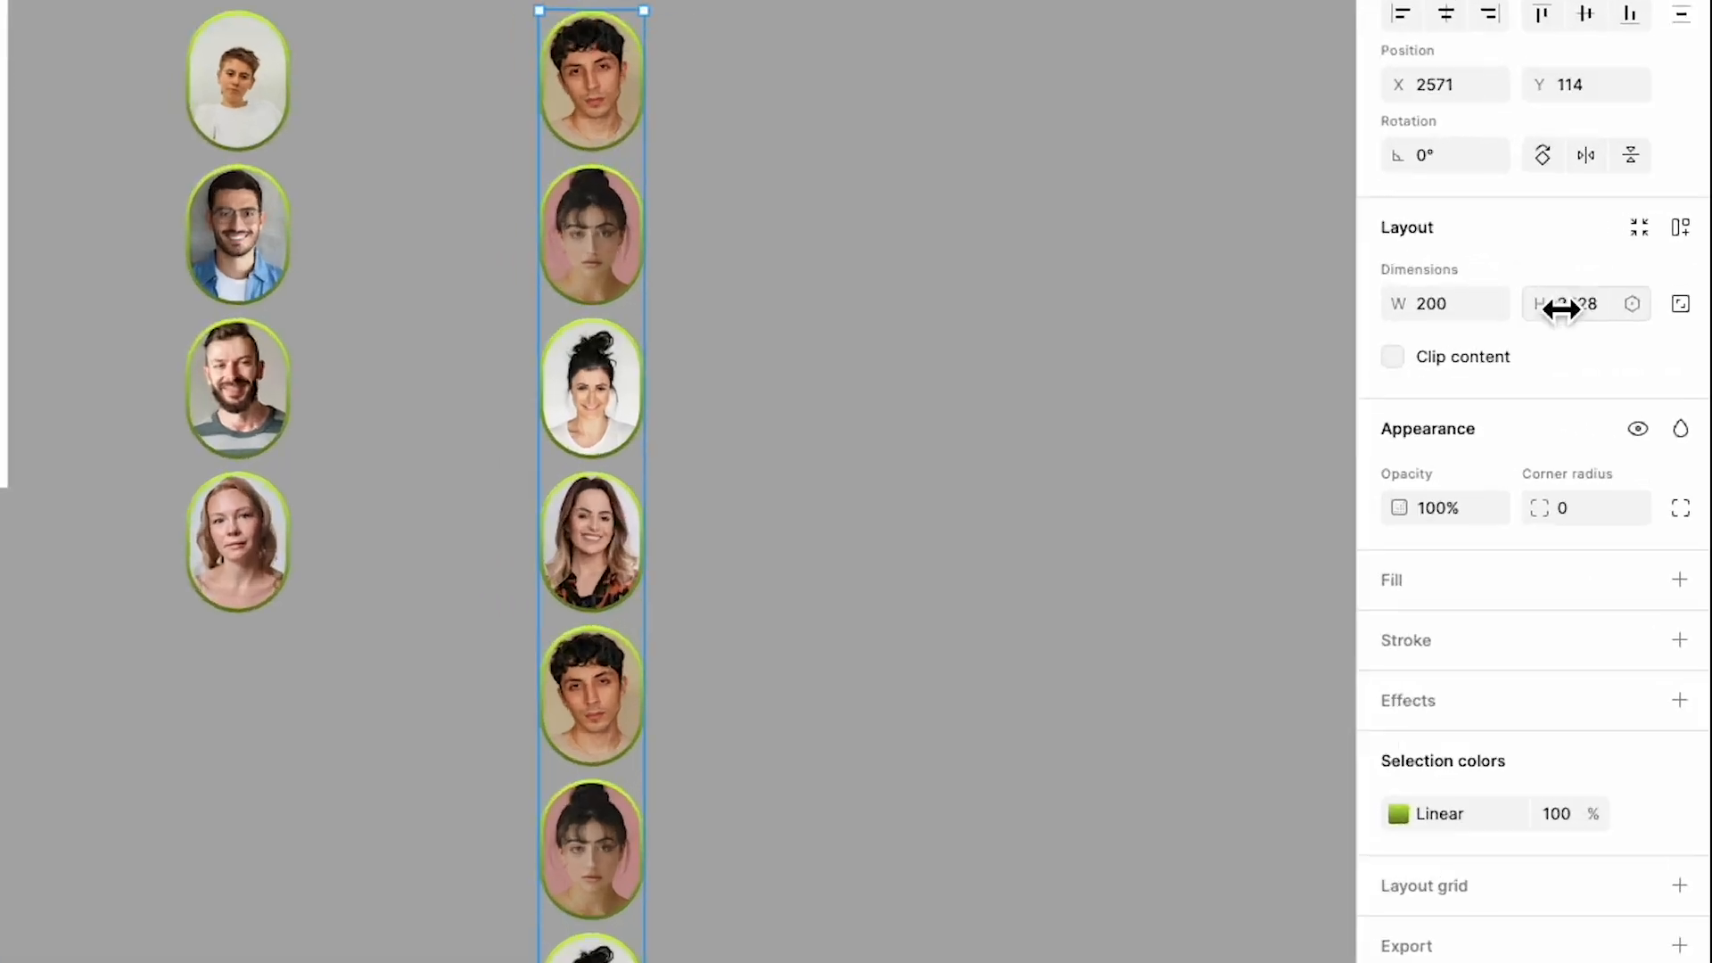
pyautogui.click(1636, 376)
pyautogui.write('1024')
pyautogui.press('Return')
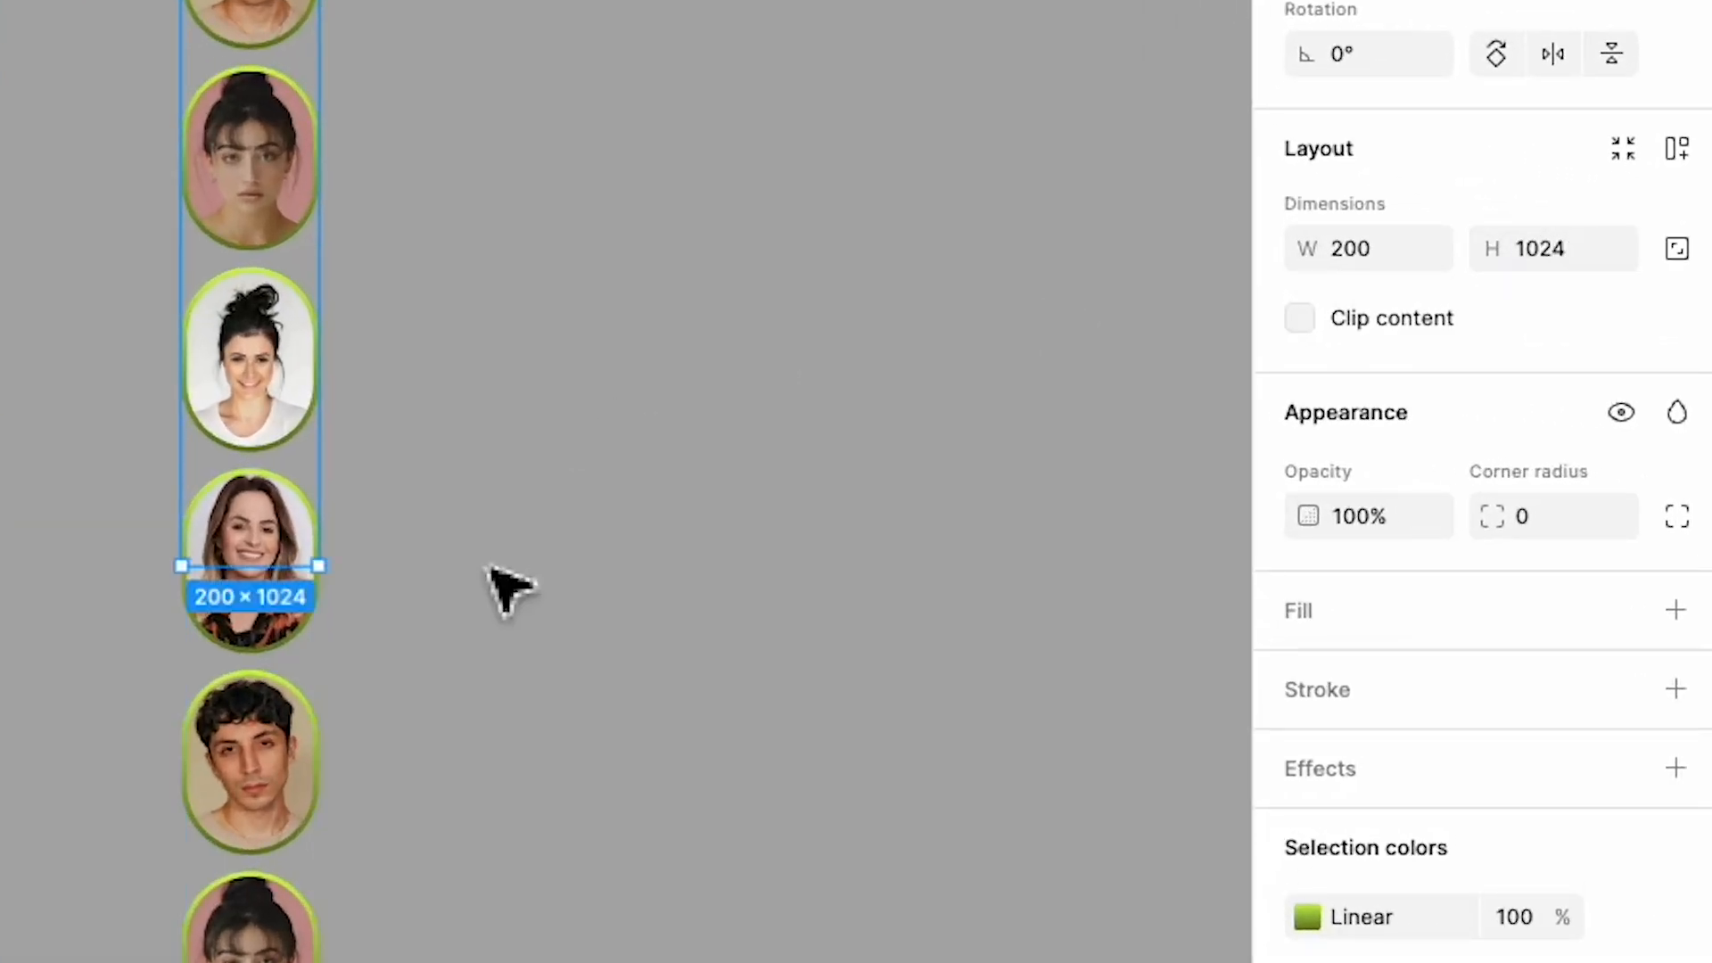
# Step: Turn on clip content for the Outer-1 frame to hide the portraits beyond its lower edge
pyautogui.scroll(5, 351, 585)
pyautogui.scroll(-5, 359, 618)
pyautogui.scroll(4, 290, 156)
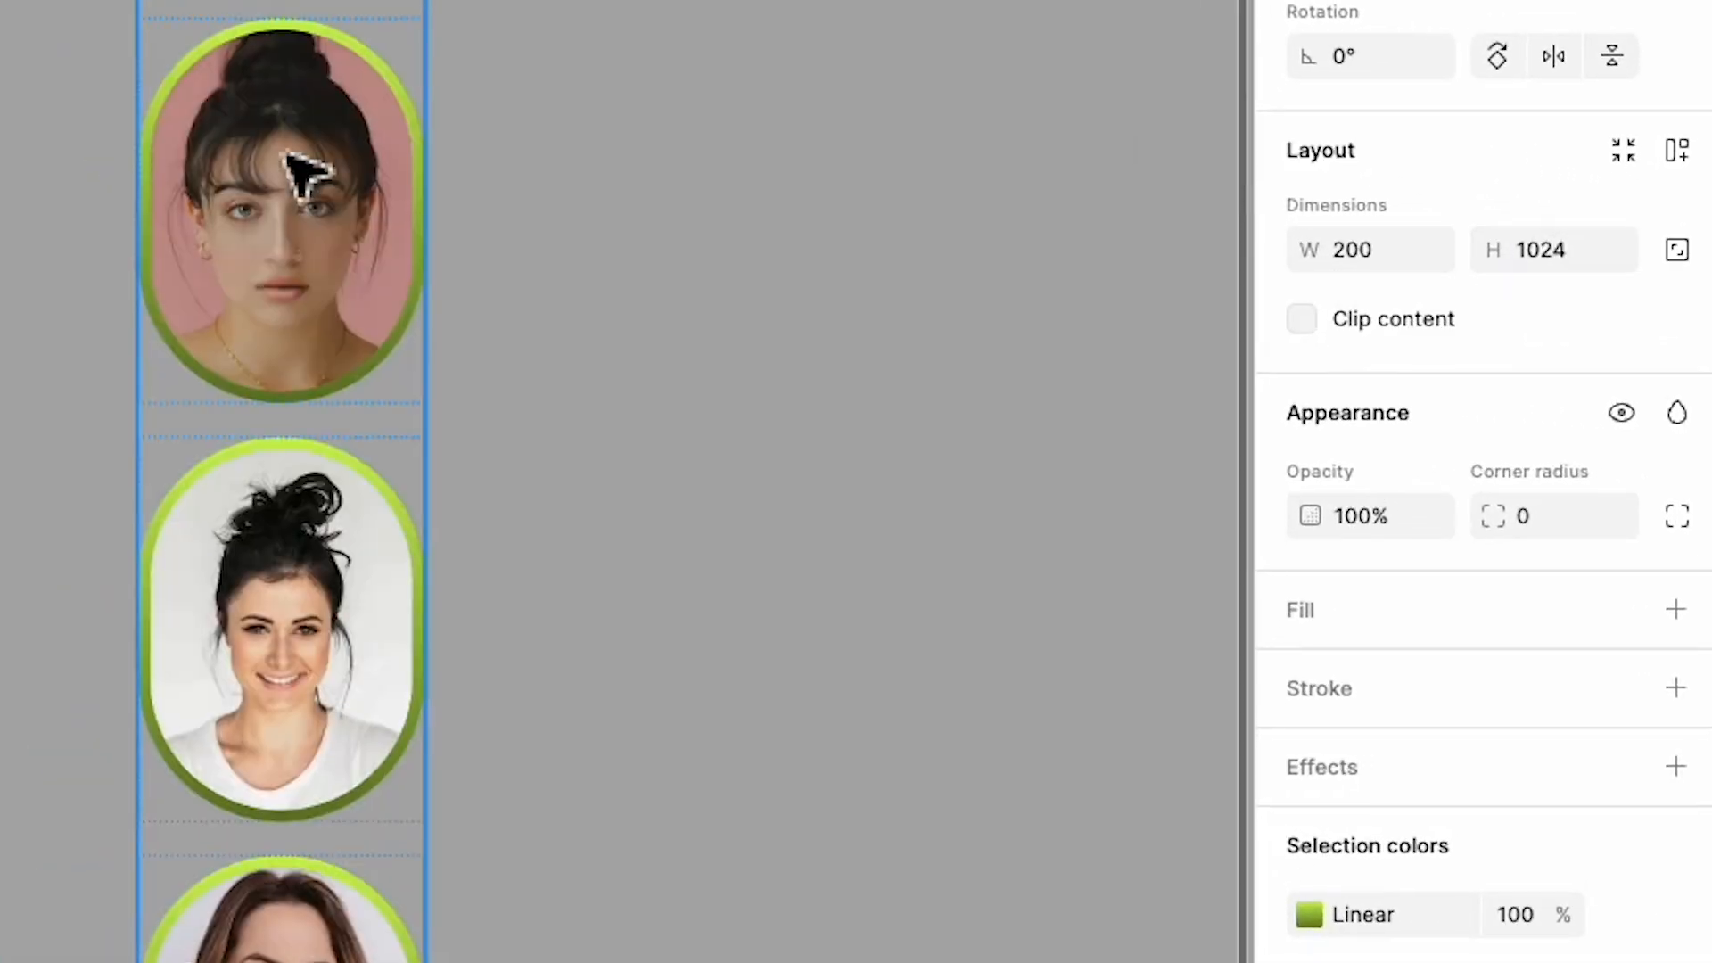
pyautogui.scroll(-2, 1077, 705)
pyautogui.click(1522, 409)
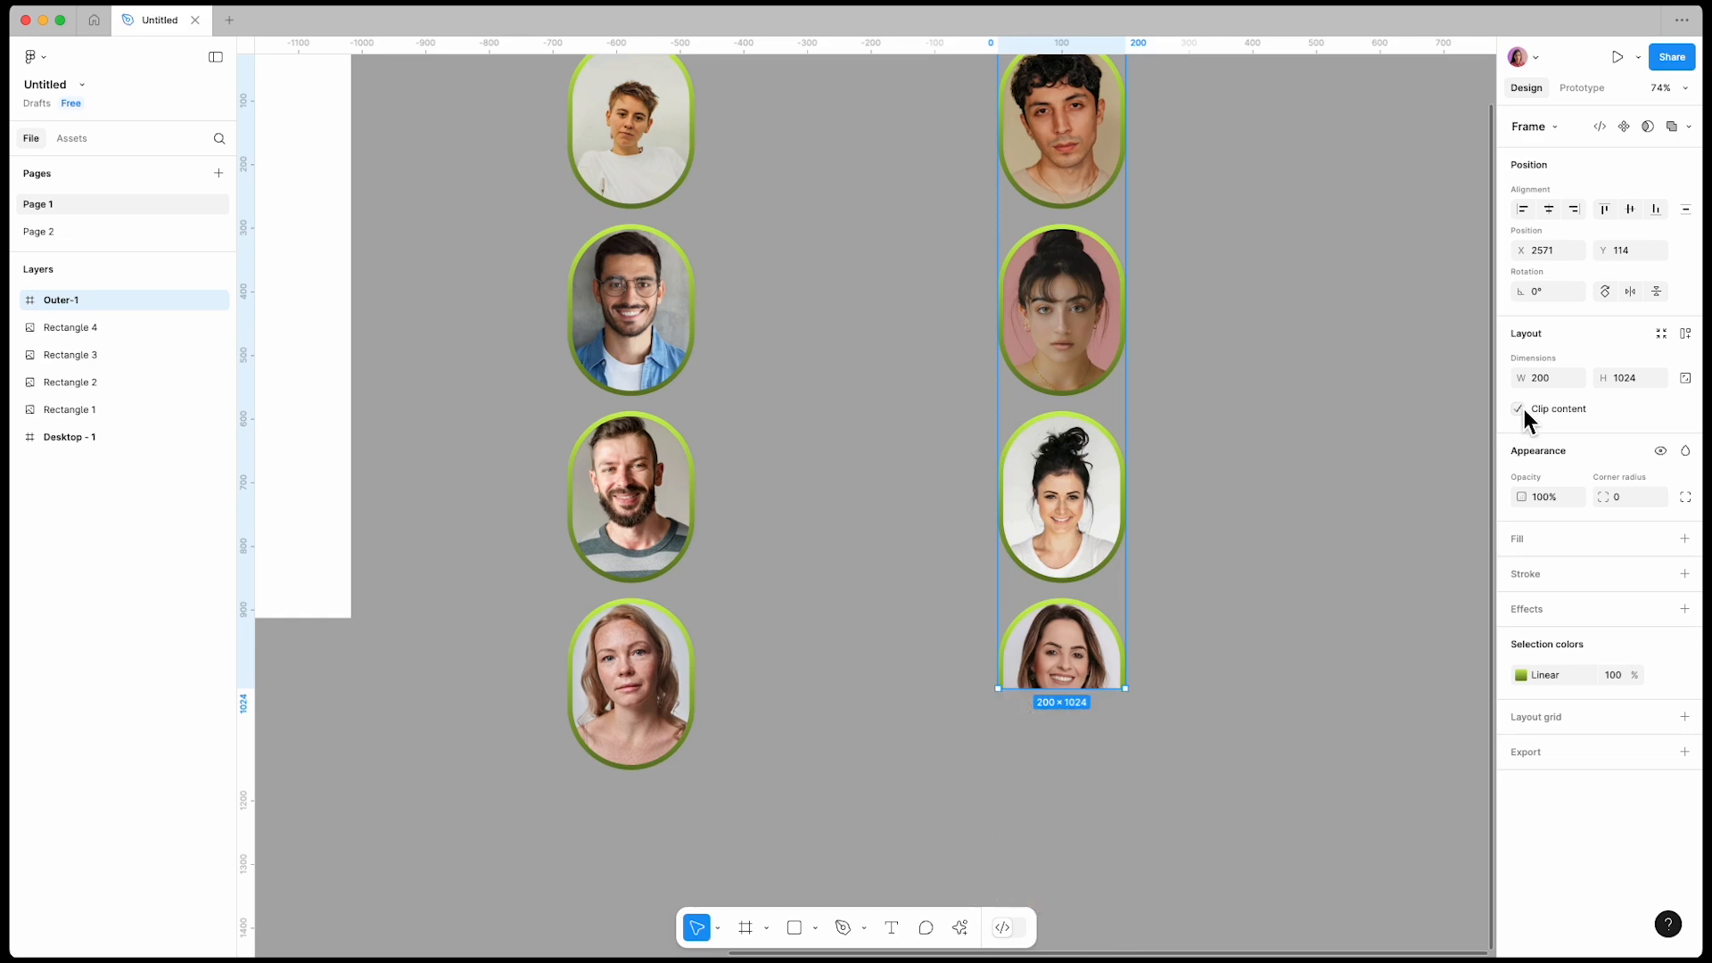
pyautogui.click(1523, 410)
pyautogui.click(1522, 409)
pyautogui.scroll(-5, 981, 508)
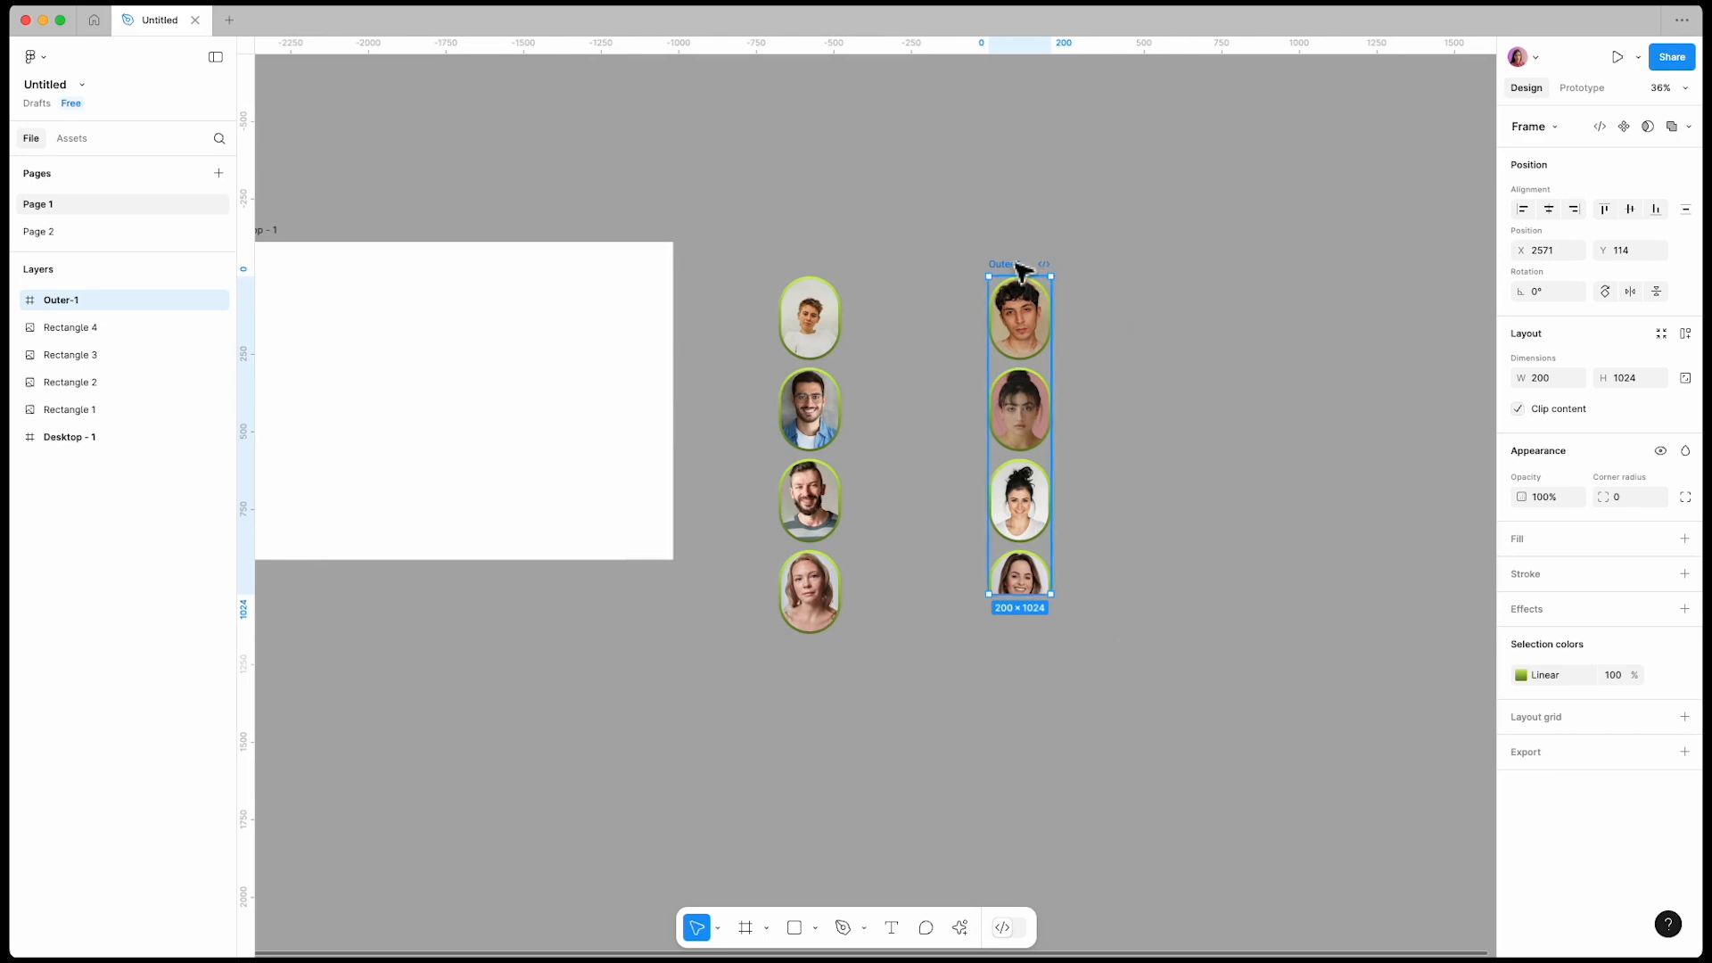
# Step: Place Outer-1 over the desktop frame to compare their heights, and move it back beside the loose portrait column
pyautogui.moveTo(1021, 269); pyautogui.dragTo(534, 237)
pyautogui.scroll(5, 485, 542)
pyautogui.scroll(-3, 853, 670)
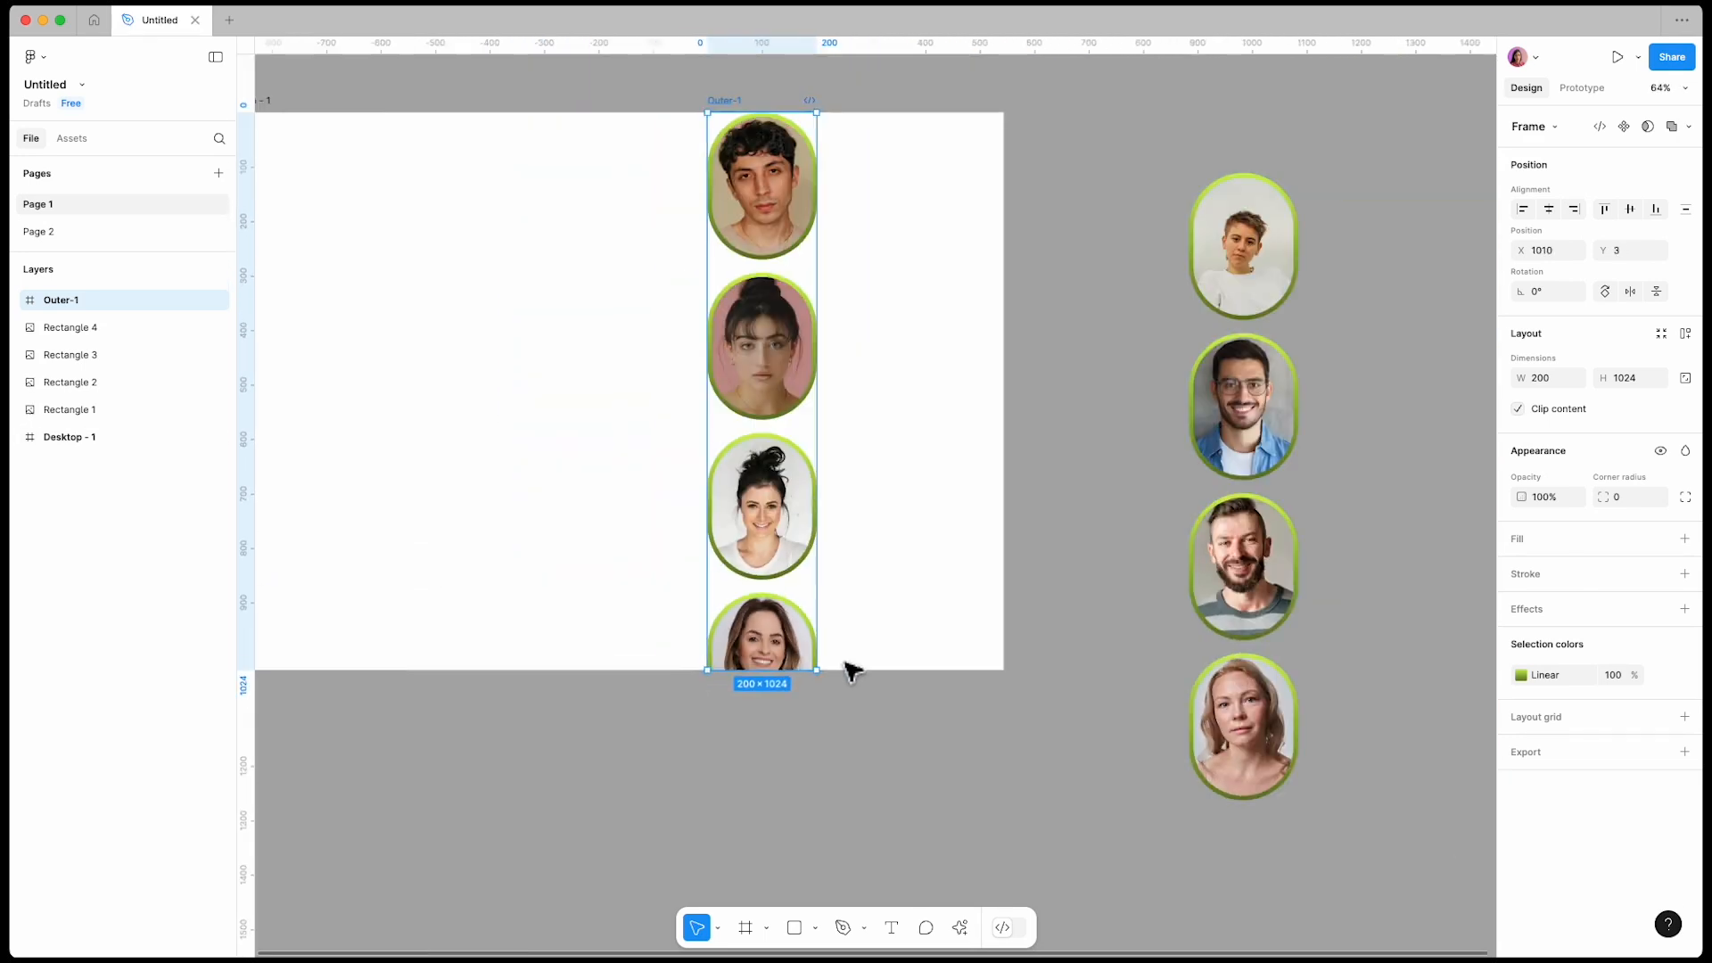
pyautogui.scroll(-5, 574, 566)
pyautogui.moveTo(661, 356); pyautogui.dragTo(1081, 382)
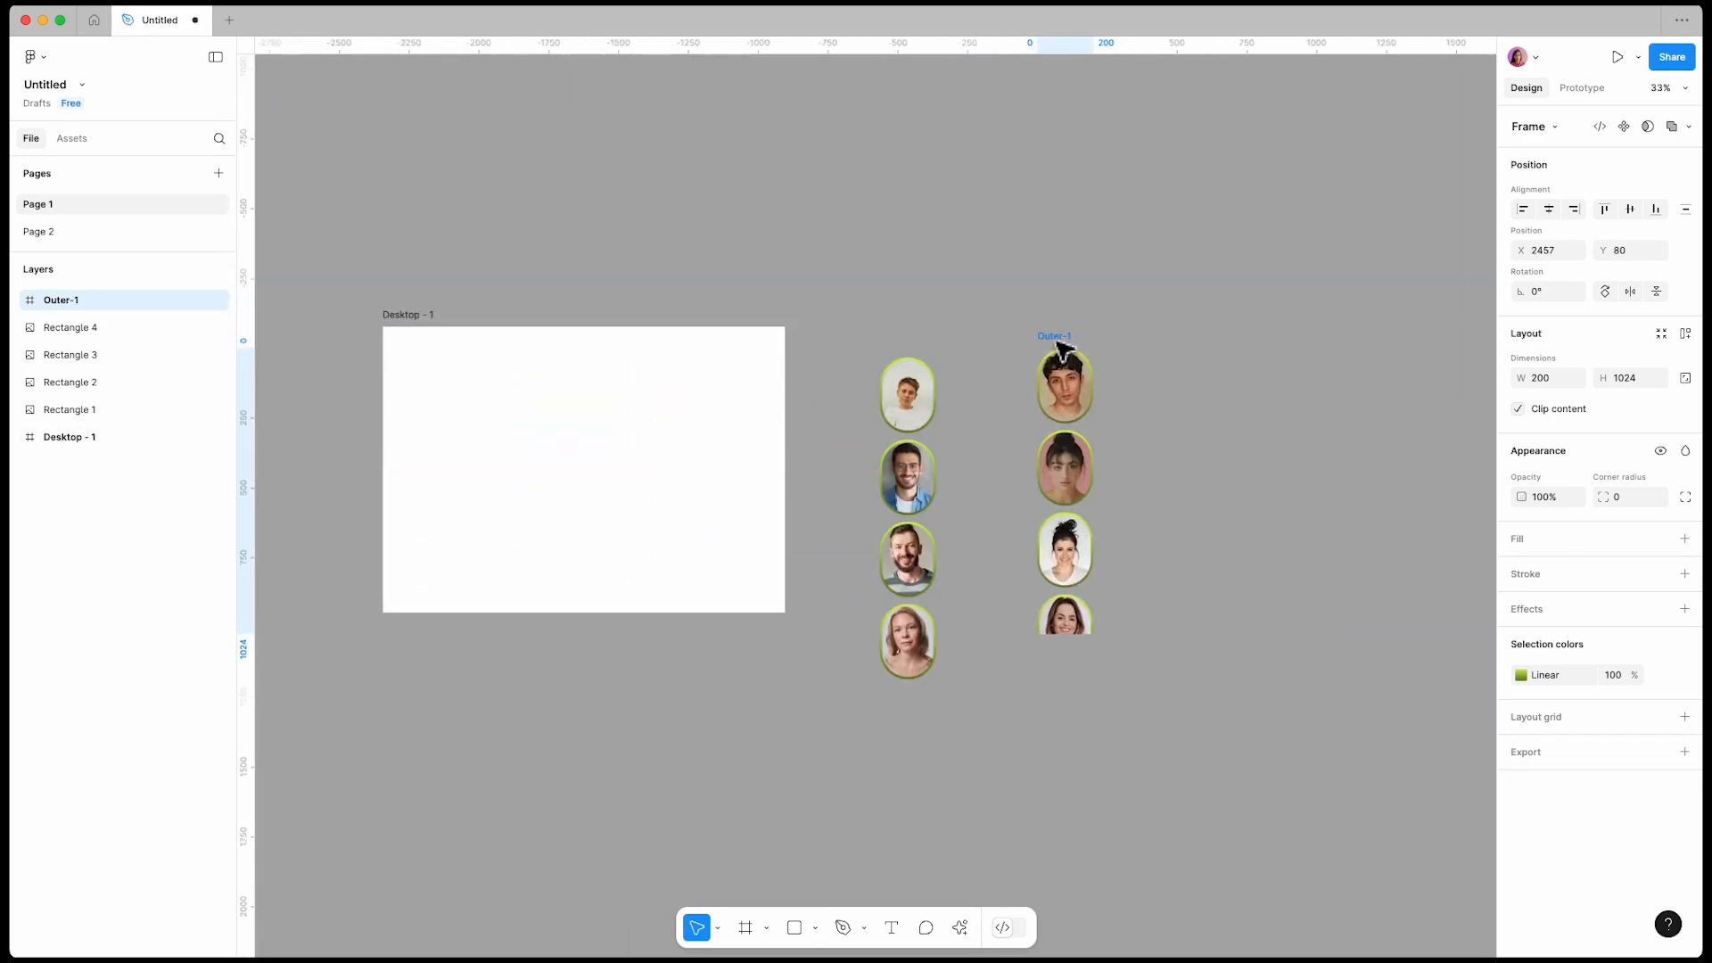
# Step: Duplicate the Outer-1 frame to its right, leaving a gap of about 76 between the two frames
pyautogui.scroll(5, 1222, 424)
pyautogui.keyDown('alt'); pyautogui.moveTo(930, 294); pyautogui.dragTo(1087, 295); pyautogui.keyUp('alt')
pyautogui.click(1257, 347)
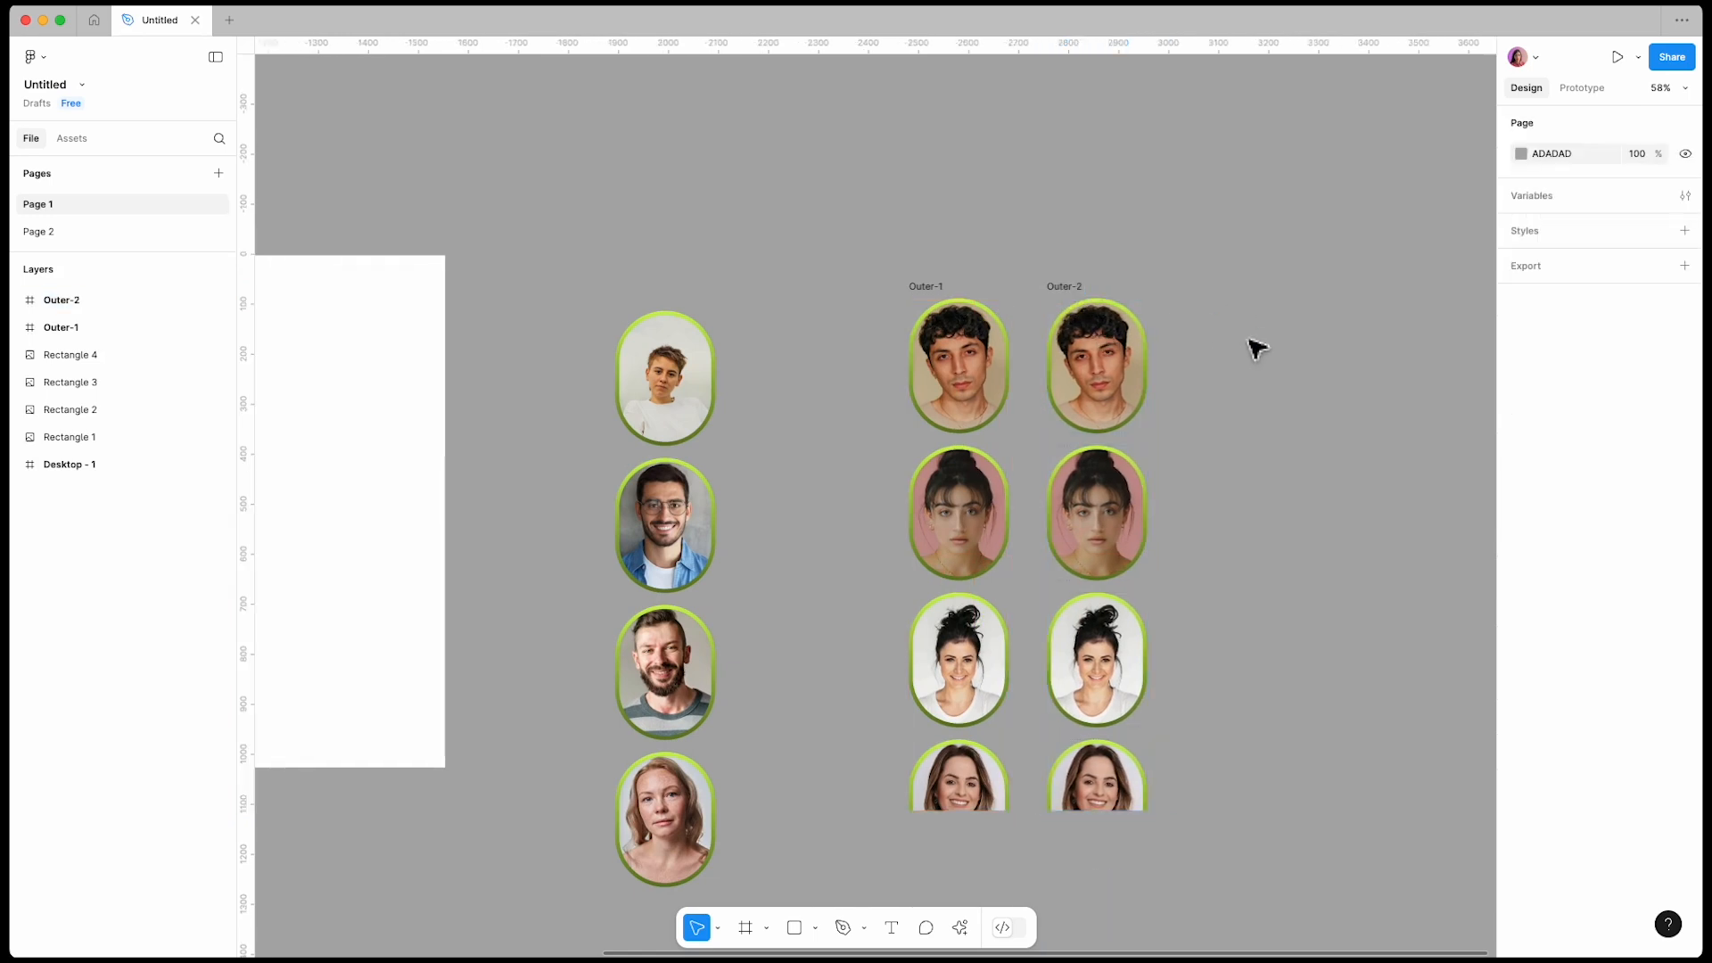
# Step: Move the Inner-1 frame inside Outer-2 up to about Y -1150, bringing the second set of portraits into view
pyautogui.click(1073, 289)
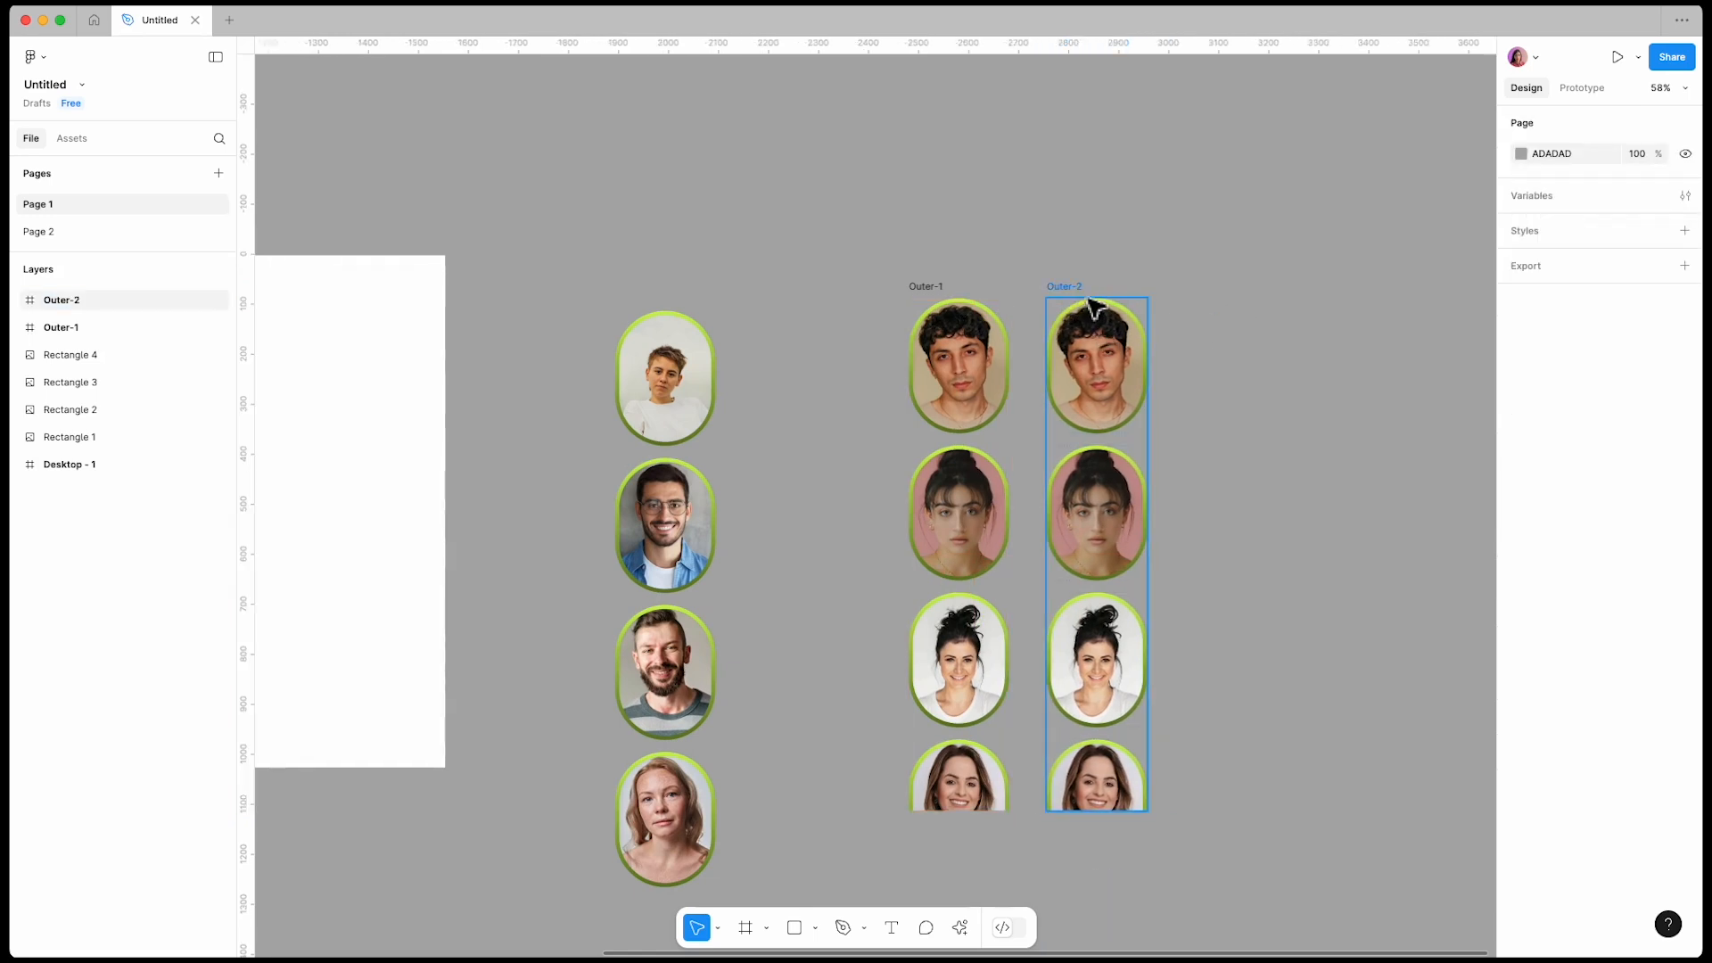
pyautogui.press('Return')
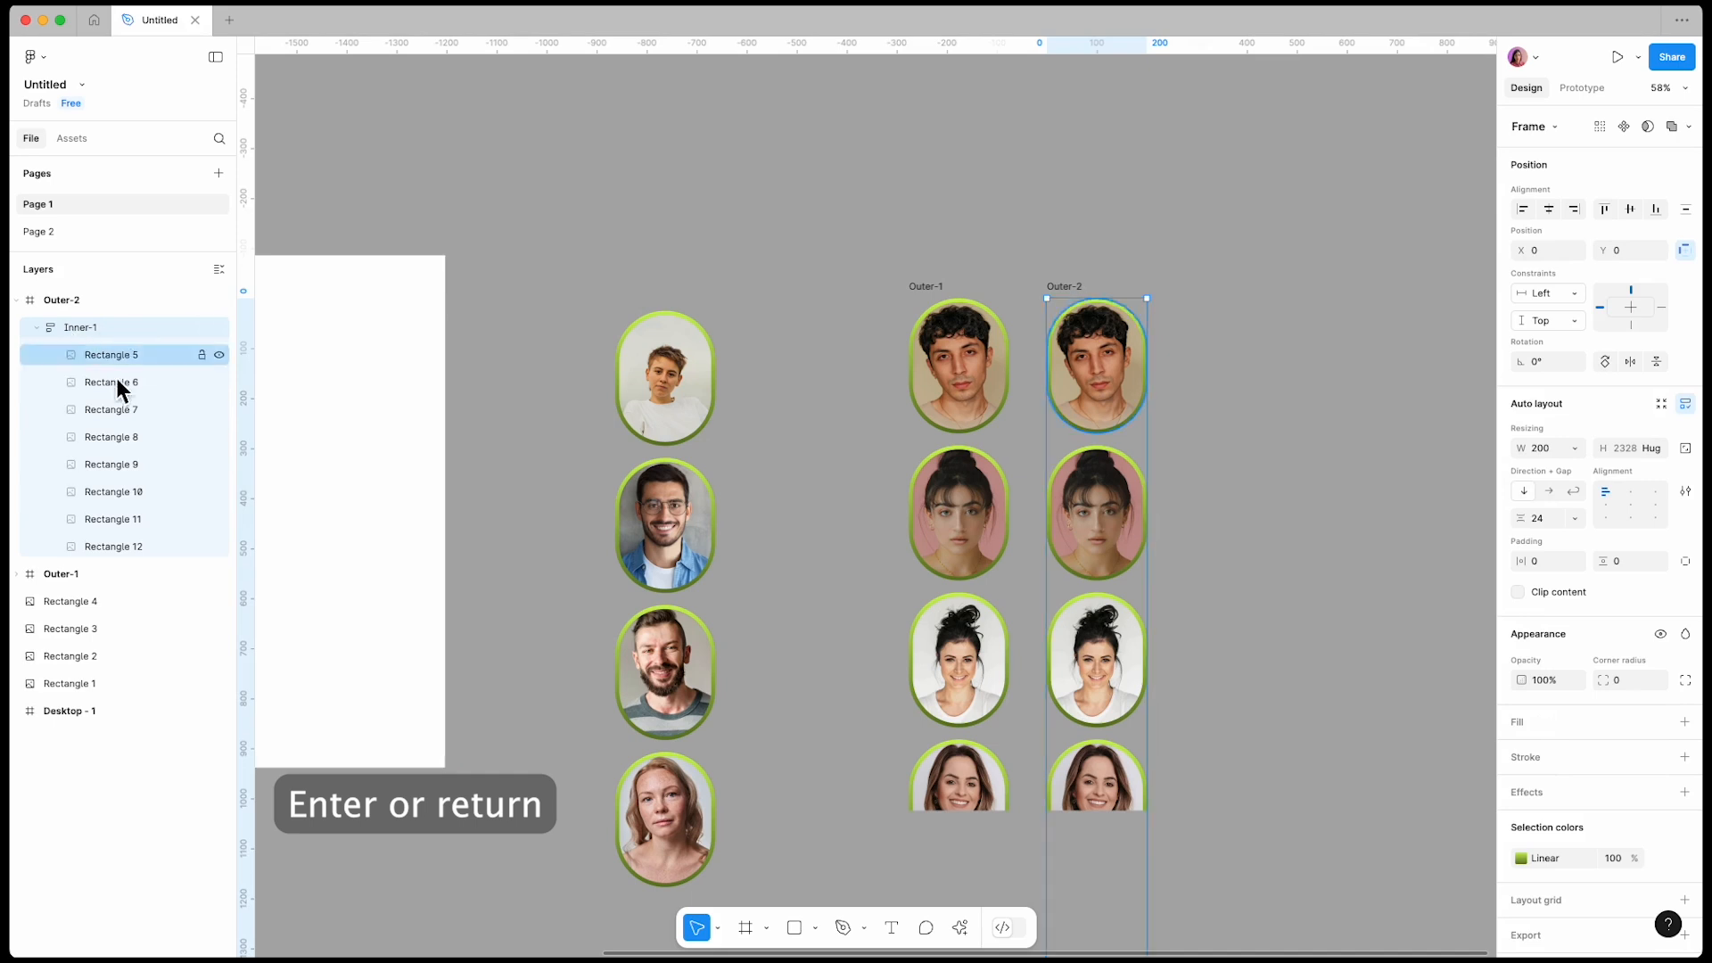
pyautogui.hotkey('shift', 'Up')
pyautogui.hotkey('shift', 'Up')
pyautogui.hotkey('shift', 'Up')
pyautogui.hotkey('shift', 'Up')
pyautogui.hotkey('shift', 'Up')
pyautogui.hotkey('shift', 'Up')
pyautogui.hotkey('shift', 'Up')
pyautogui.hotkey('shift', 'Up')
pyautogui.hotkey('shift', 'Up')
pyautogui.hotkey('shift', 'Up')
pyautogui.hotkey('shift', 'Up')
pyautogui.hotkey('shift', 'Up')
pyautogui.hotkey('shift', 'Up')
pyautogui.hotkey('shift', 'Up')
pyautogui.hotkey('shift', 'Up')
pyautogui.hotkey('shift', 'Up')
pyautogui.hotkey('shift', 'Up')
pyautogui.hotkey('shift', 'Up')
pyautogui.hotkey('shift', 'Up')
pyautogui.hotkey('shift', 'Up')
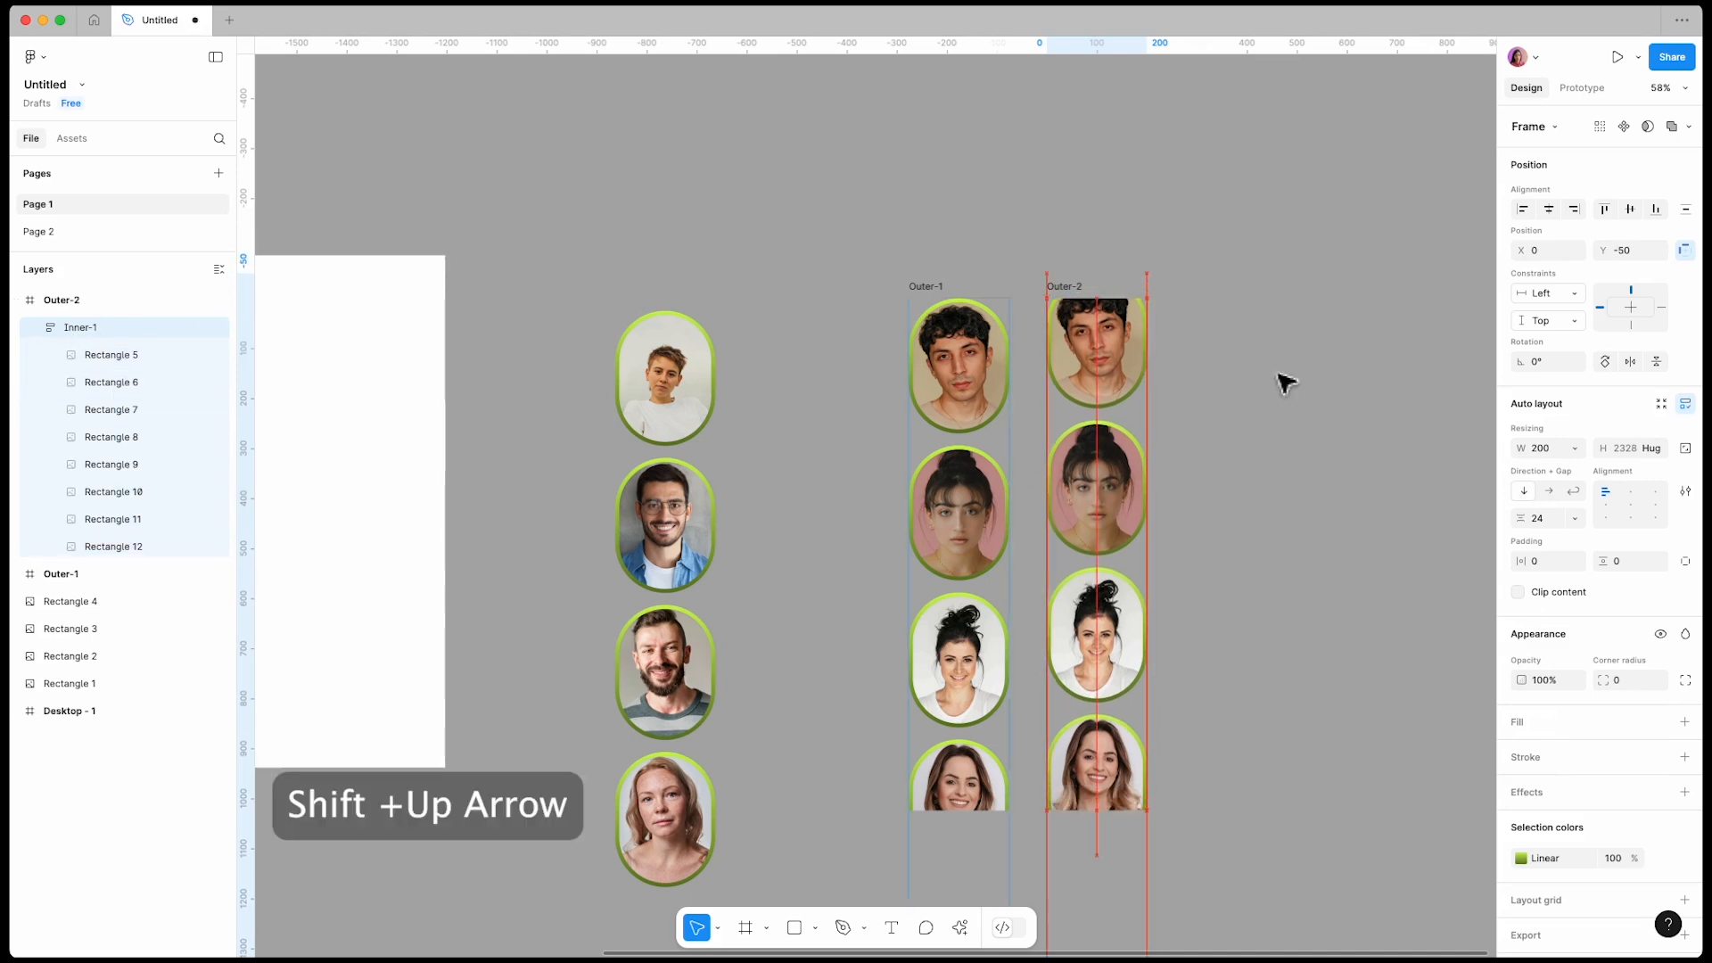
pyautogui.hotkey('shift', 'Up')
pyautogui.hotkey('shift', 'Up')
pyautogui.hotkey('shift', 'Up')
pyautogui.hotkey('shift', 'Up')
pyautogui.hotkey('shift', 'Up')
pyautogui.hotkey('shift', 'Up')
pyautogui.hotkey('shift', 'Up')
pyautogui.hotkey('shift', 'Up')
pyautogui.hotkey('shift', 'Up')
pyautogui.hotkey('shift', 'Up')
pyautogui.hotkey('shift', 'Up')
pyautogui.hotkey('shift', 'Up')
pyautogui.hotkey('shift', 'Up')
pyautogui.hotkey('shift', 'Up')
pyautogui.hotkey('shift', 'Up')
pyautogui.hotkey('shift', 'Up')
pyautogui.hotkey('shift', 'Up')
pyautogui.hotkey('shift', 'Up')
pyautogui.hotkey('shift', 'Up')
pyautogui.hotkey('shift', 'Up')
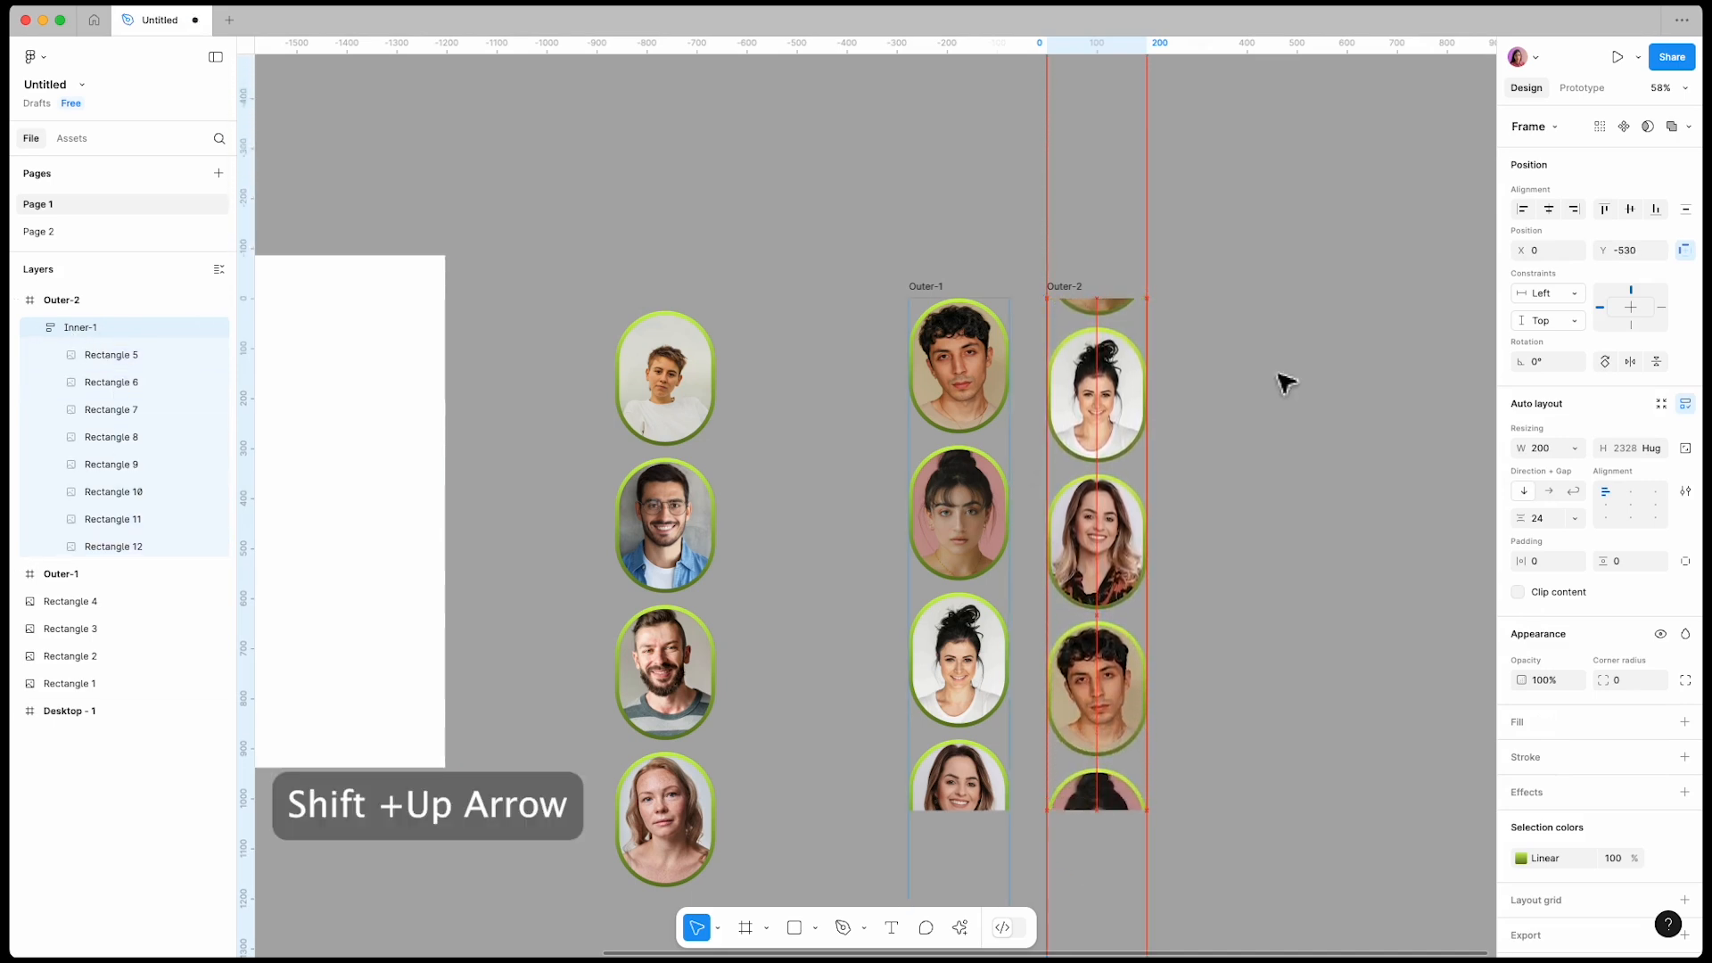
pyautogui.hotkey('shift', 'Up')
pyautogui.hotkey('shift', 'Up')
pyautogui.hotkey('shift', 'Up')
pyautogui.hotkey('shift', 'Up')
pyautogui.hotkey('shift', 'Up')
pyautogui.hotkey('shift', 'Up')
pyautogui.hotkey('shift', 'Up')
pyautogui.hotkey('shift', 'Up')
pyautogui.hotkey('shift', 'Up')
pyautogui.hotkey('shift', 'Up')
pyautogui.hotkey('shift', 'Up')
pyautogui.hotkey('shift', 'Up')
pyautogui.hotkey('shift', 'Up')
pyautogui.hotkey('shift', 'Up')
pyautogui.hotkey('shift', 'Up')
pyautogui.hotkey('shift', 'Up')
pyautogui.hotkey('shift', 'Up')
pyautogui.hotkey('shift', 'Up')
pyautogui.hotkey('shift', 'Up')
pyautogui.hotkey('shift', 'Up')
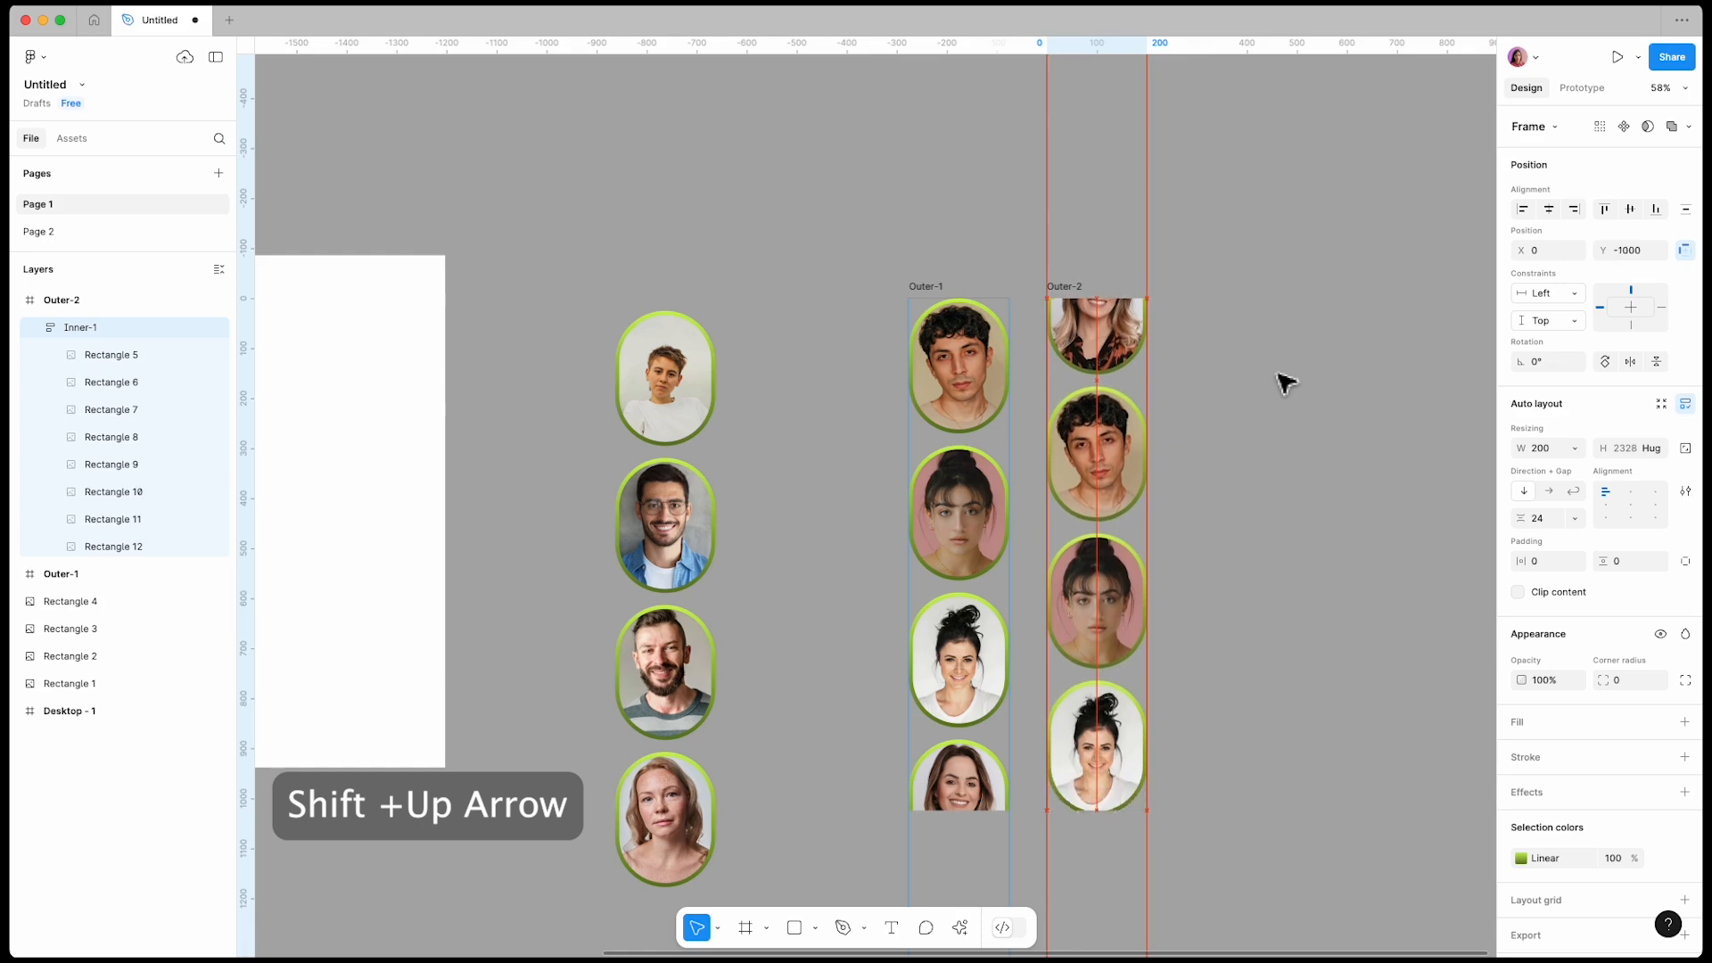
pyautogui.scroll(1, 1147, 369)
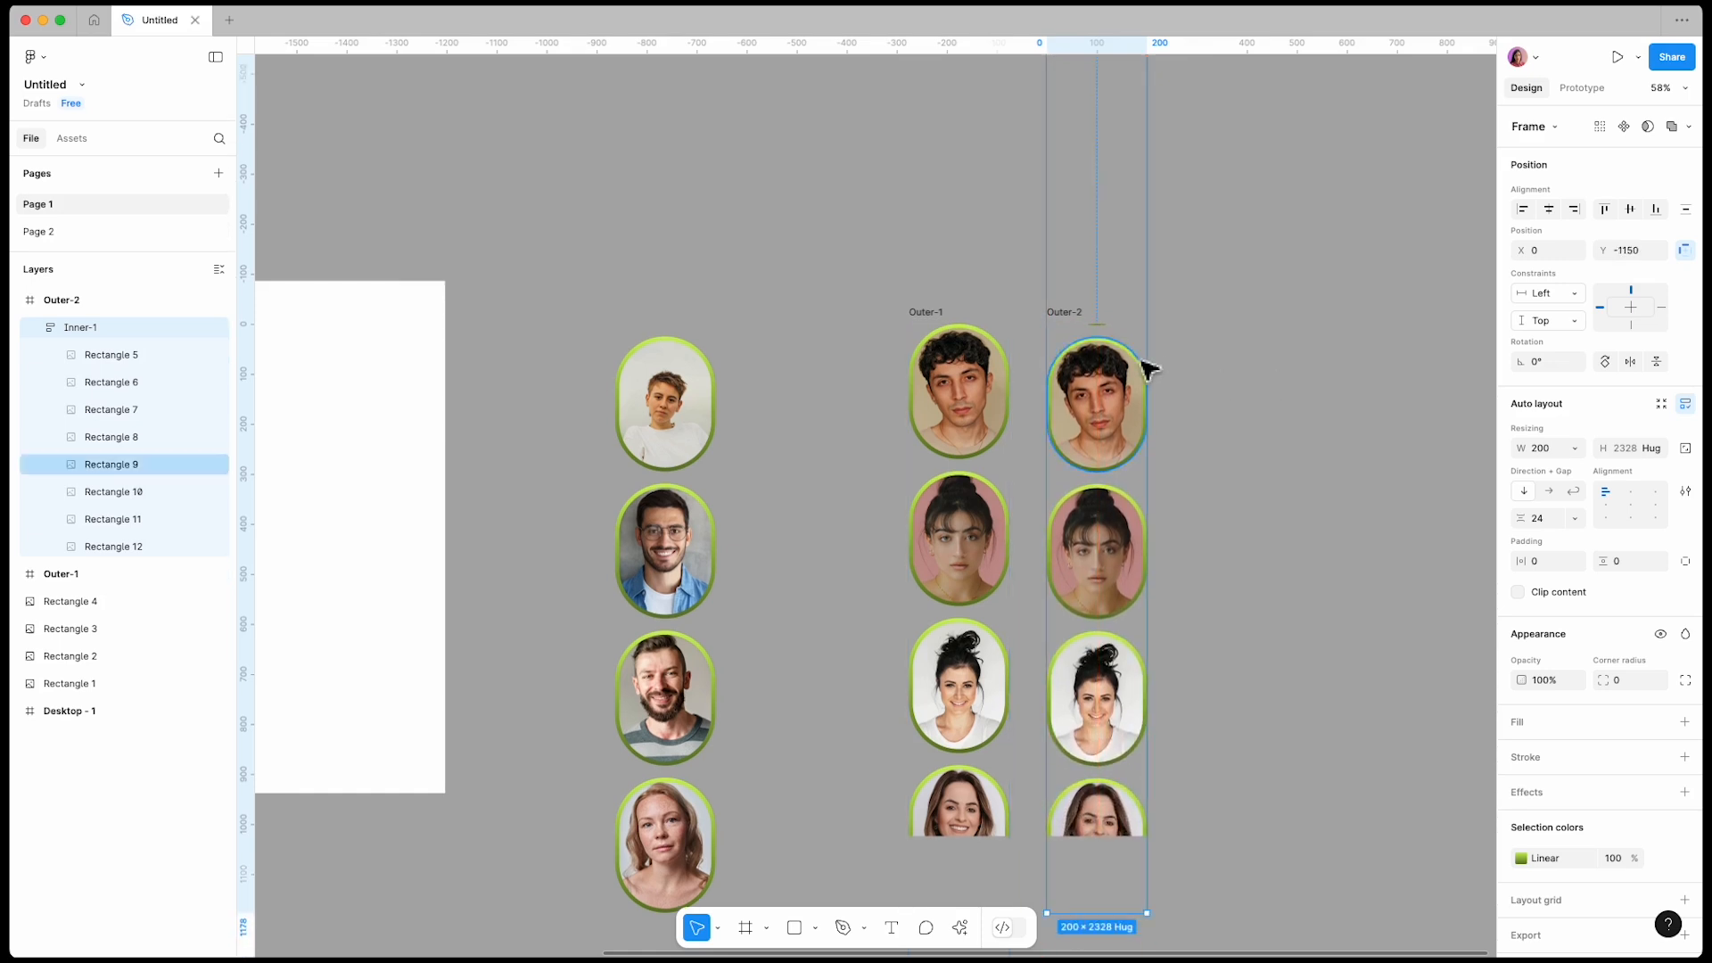
# Step: Fine-tune the Inner-1 frame in Outer-2 to Y -1175 to align its portraits with those in Outer-1
pyautogui.scroll(10, 1125, 356)
pyautogui.hotkey('shift', 'Up')
pyautogui.hotkey('shift', 'Up')
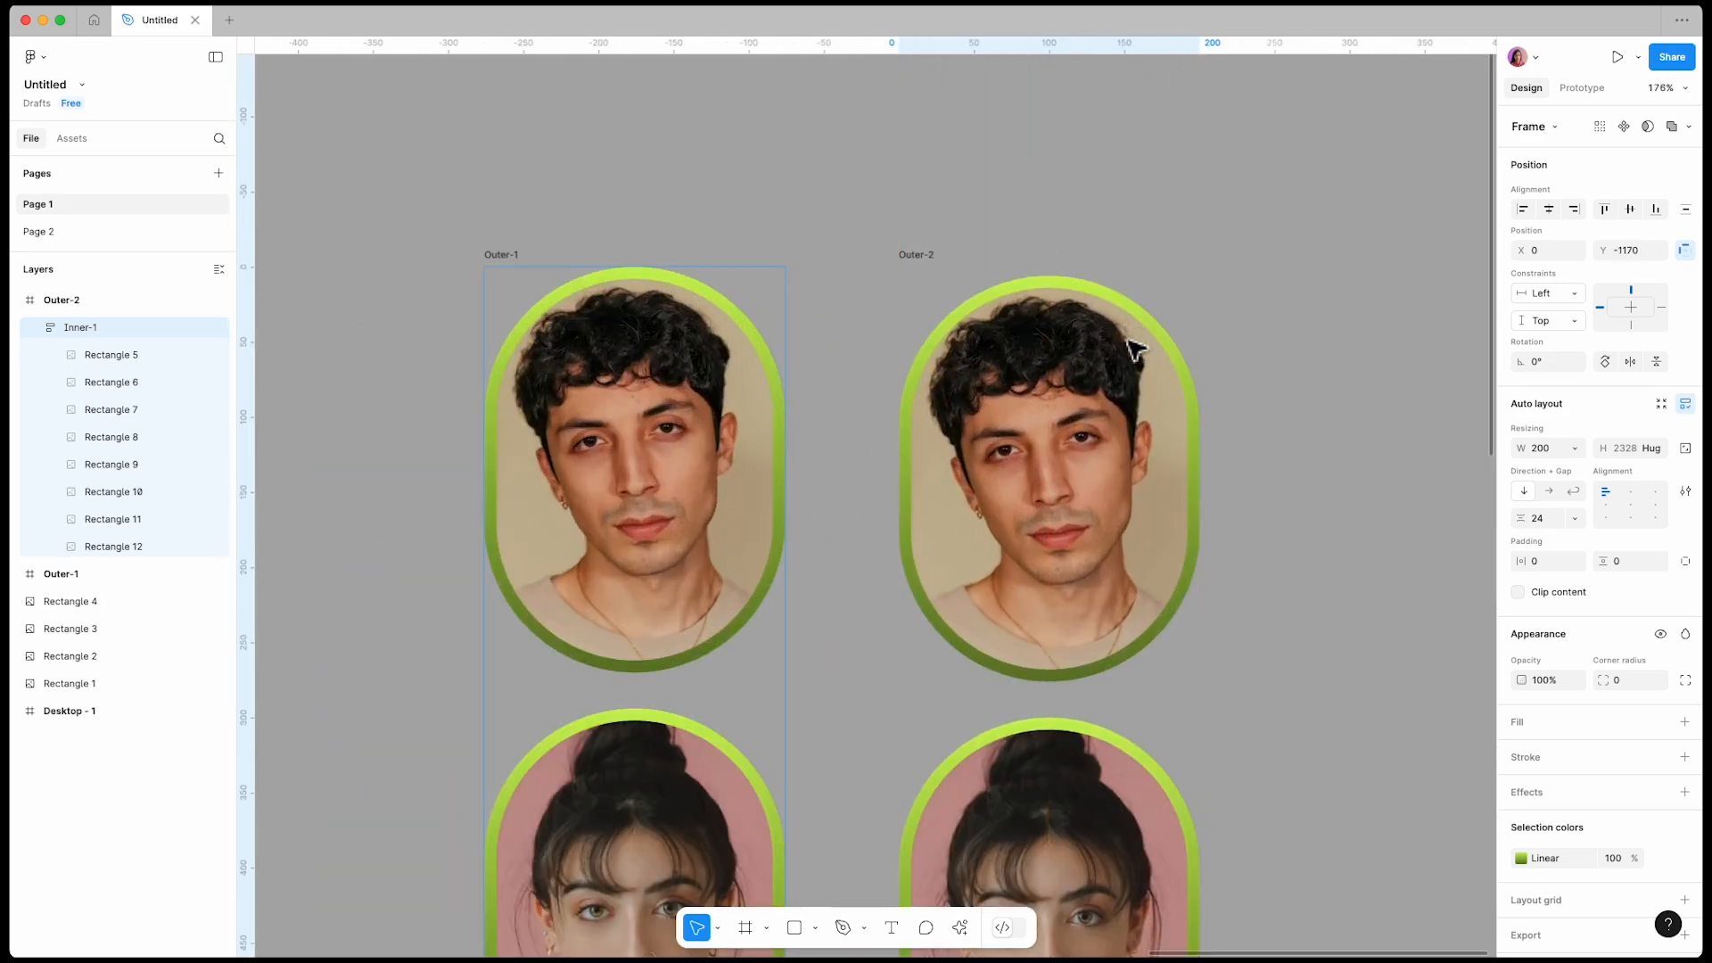
pyautogui.hotkey('shift', 'Up')
pyautogui.hotkey('shift', 'Down')
pyautogui.press('Up')
pyautogui.press('Up')
pyautogui.press('Up')
pyautogui.press('Up')
pyautogui.press('Up')
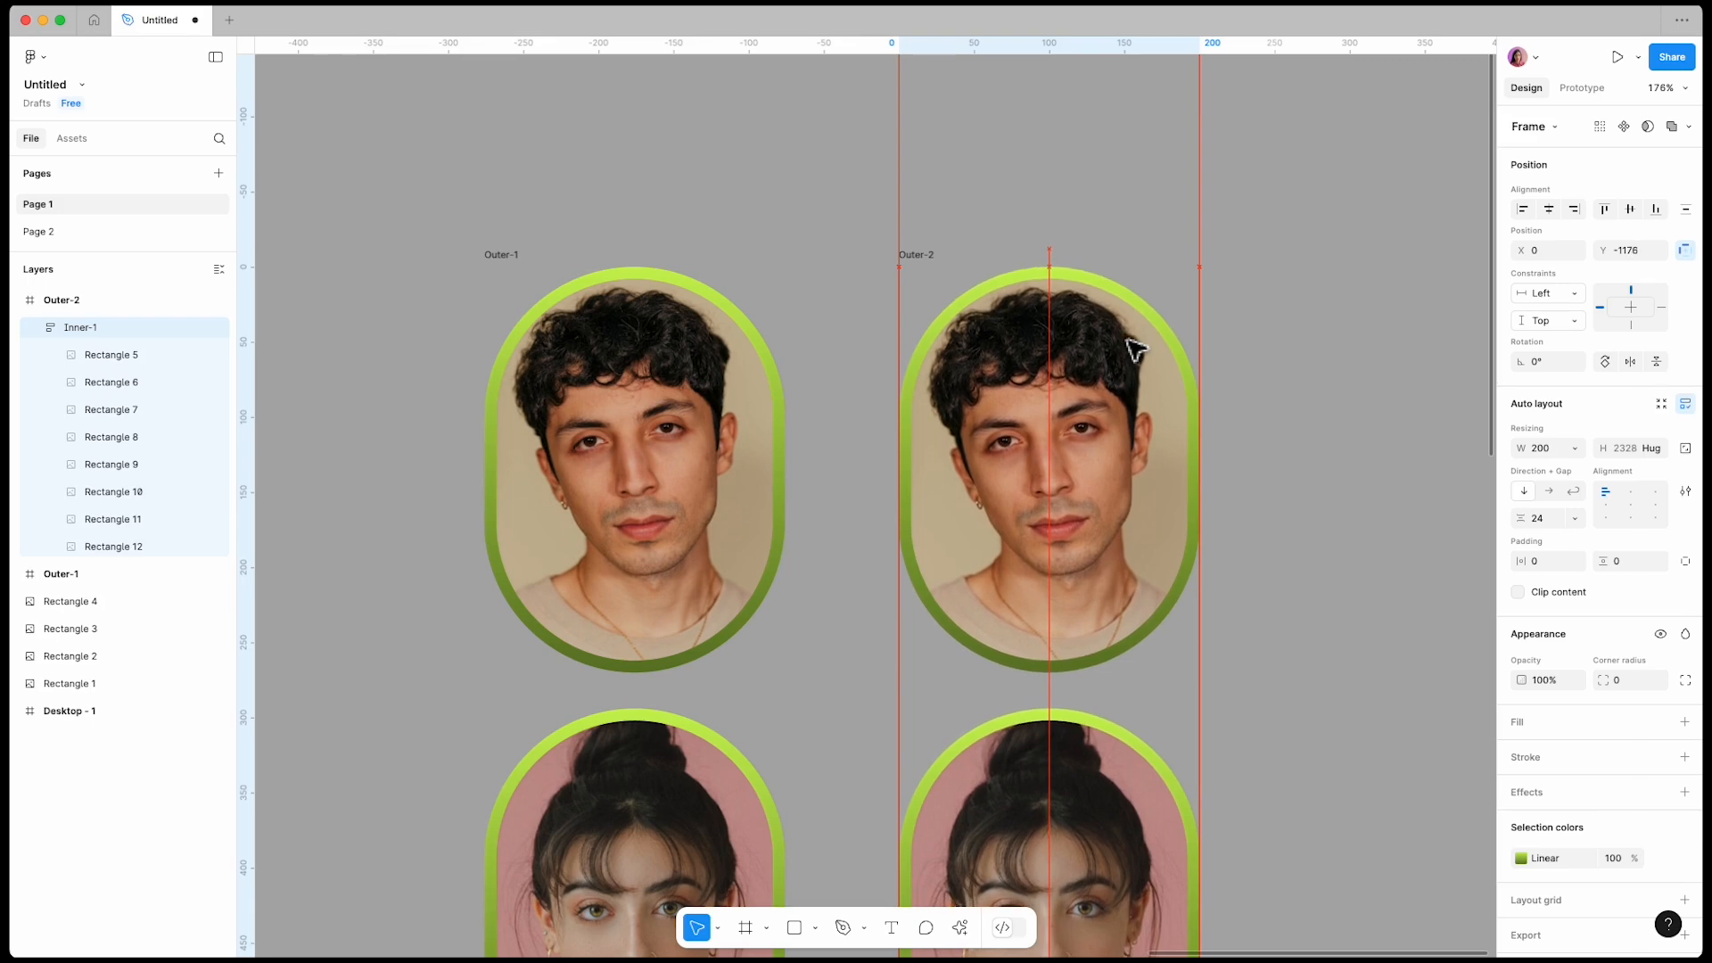
pyautogui.press('Escape')
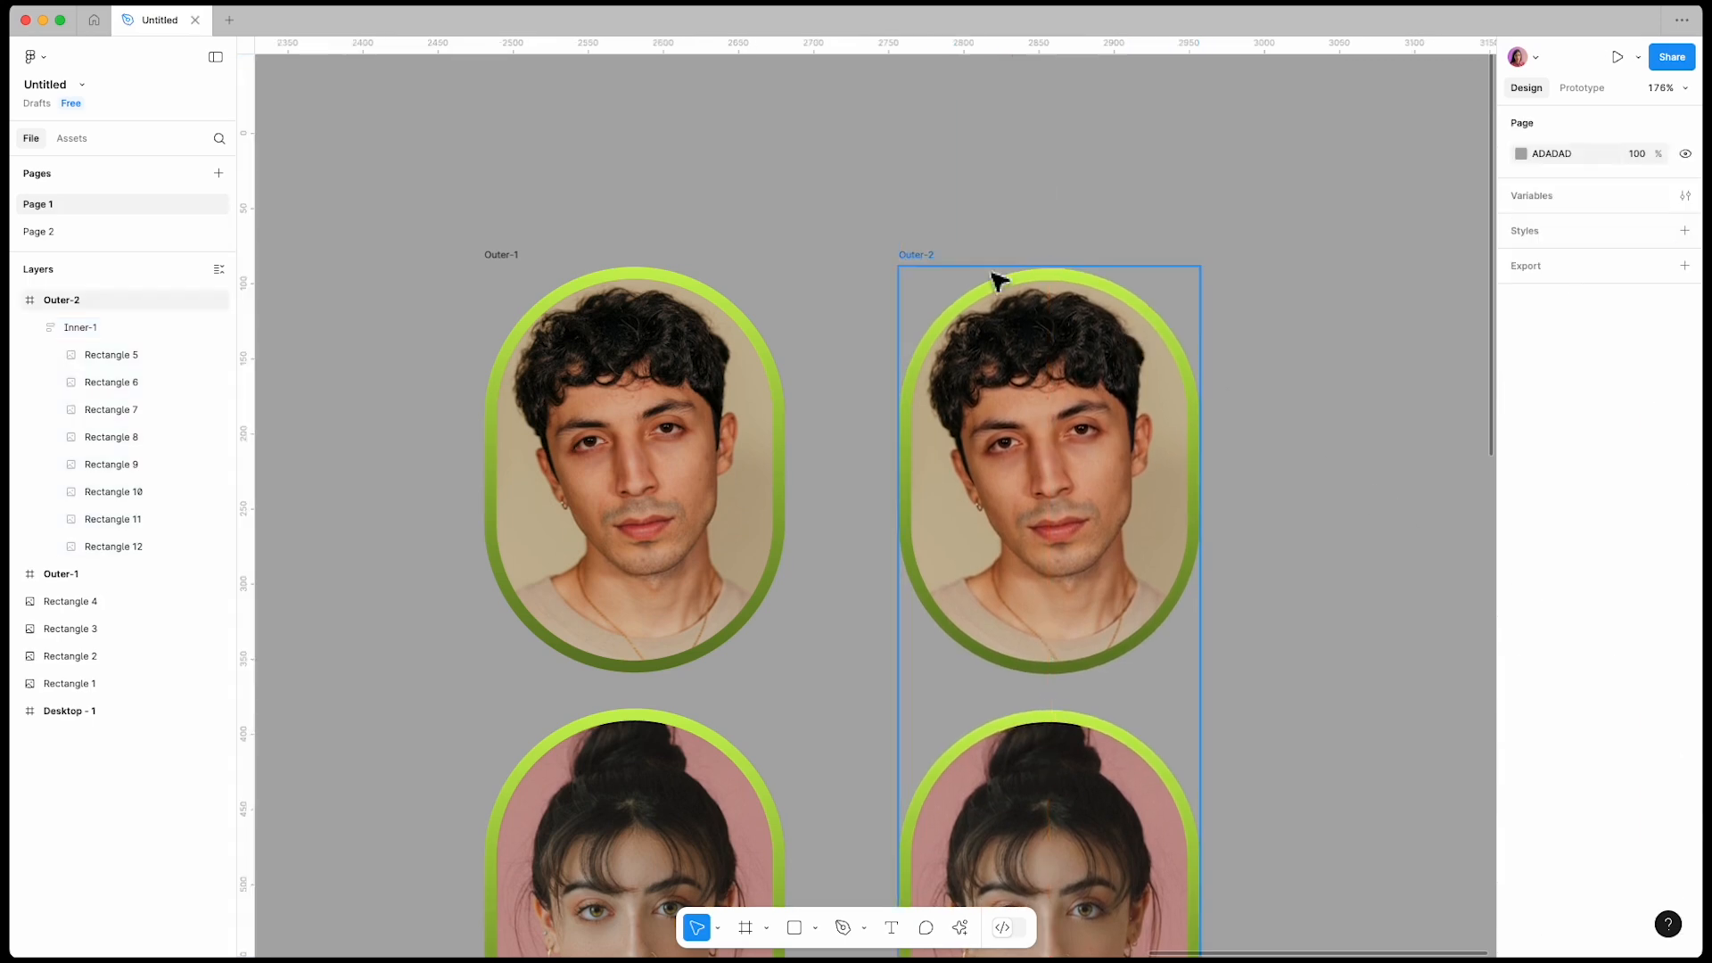
# Step: Place a horizontal ruler guide at the lower edge of the first visible portrait in both Outer-1 and Outer-2
pyautogui.moveTo(689, 47); pyautogui.dragTo(707, 473)
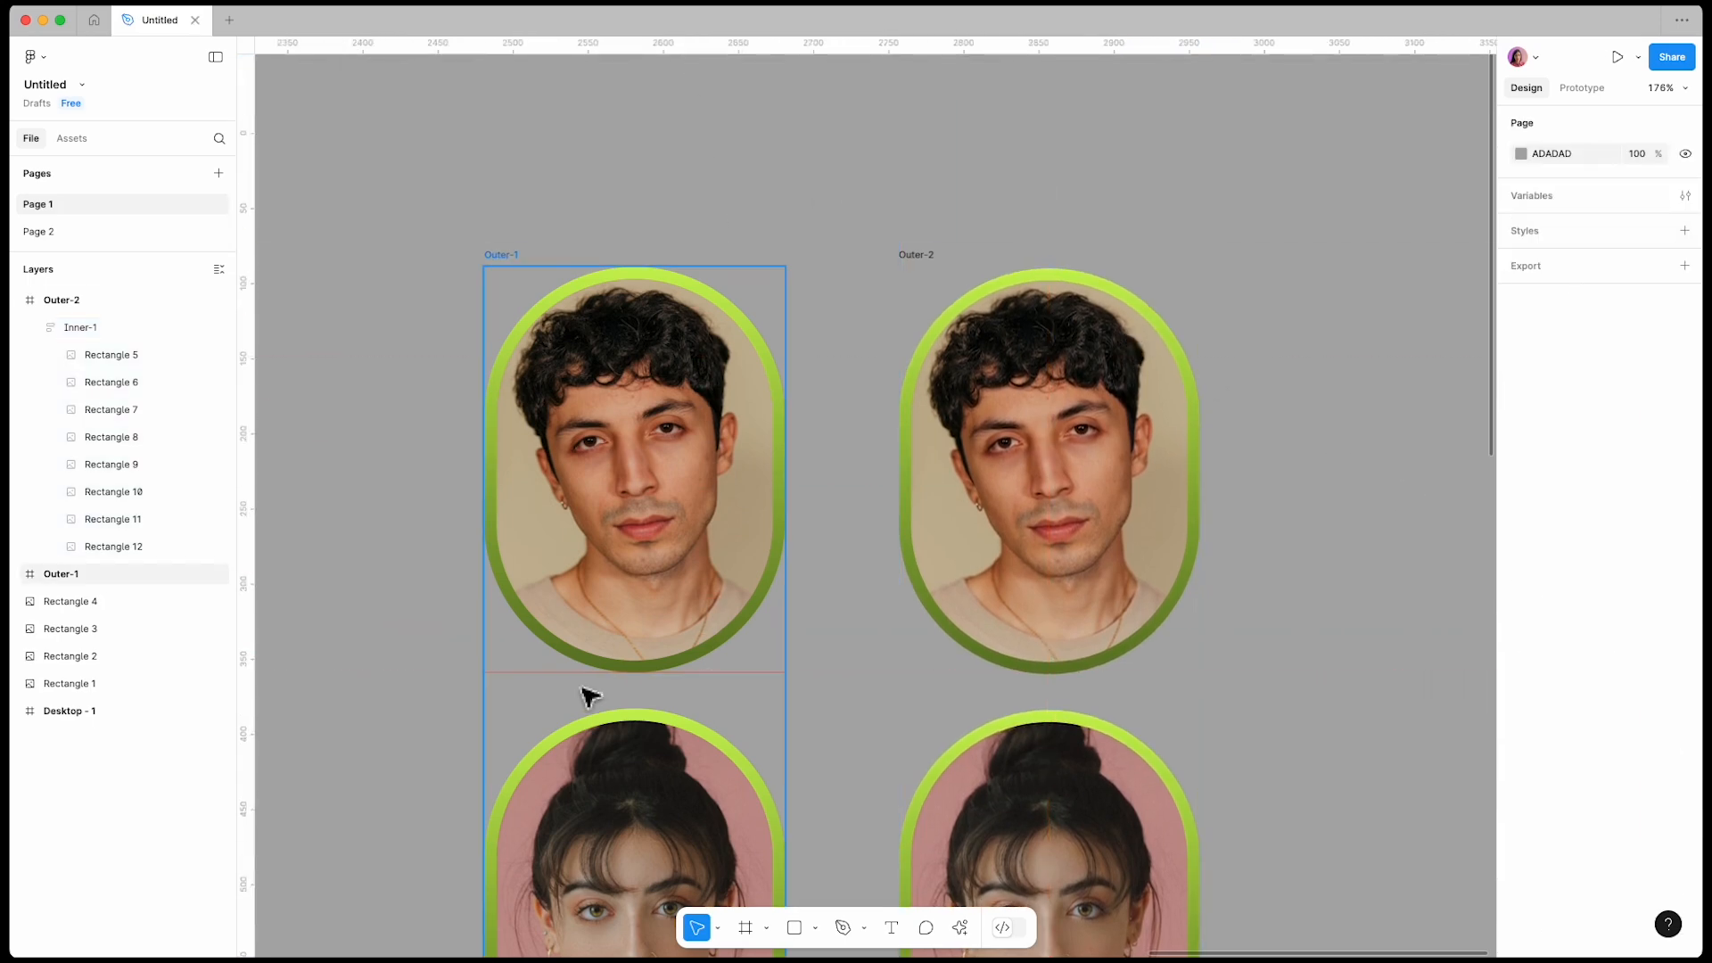
pyautogui.scroll(8, 581, 687)
pyautogui.scroll(-8, 807, 654)
pyautogui.moveTo(1137, 49); pyautogui.dragTo(1148, 435)
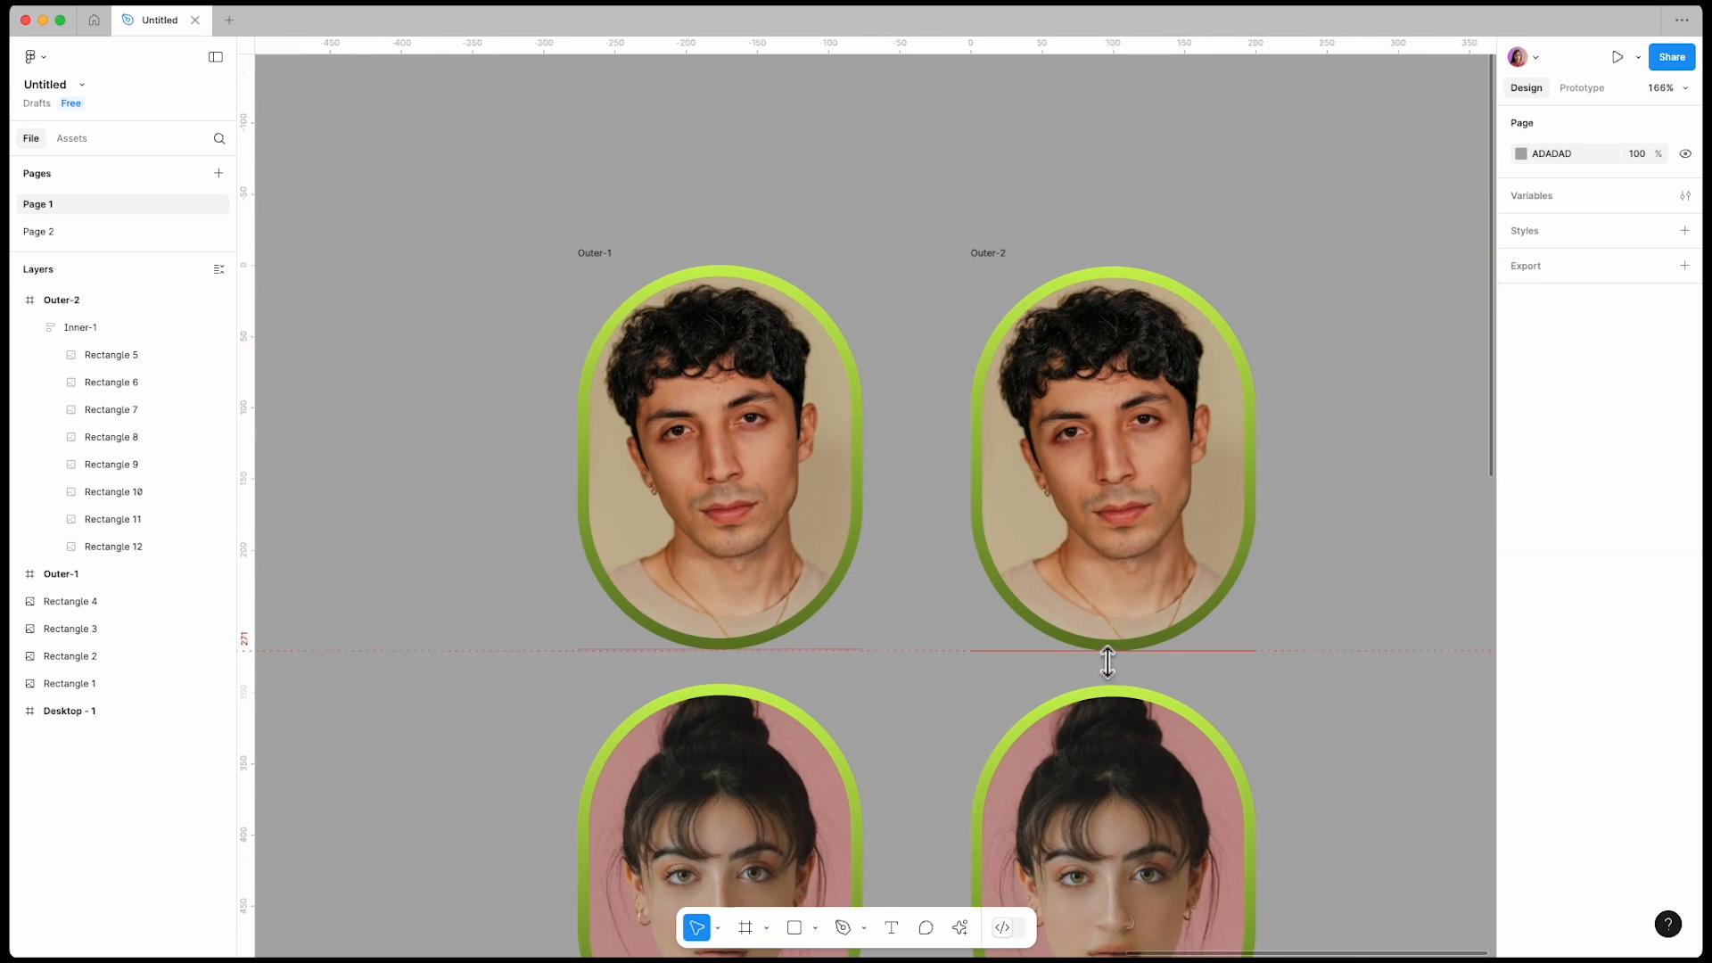
pyautogui.scroll(10, 1100, 668)
pyautogui.moveTo(1101, 662); pyautogui.dragTo(1120, 692)
# Step: Nudge the Inner-1 frame in Outer-2 to Y -1176 to match the guide, and check the lower ends of both columns
pyautogui.scroll(-3, 901, 673)
pyautogui.scroll(-5, 901, 682)
pyautogui.scroll(-4, 1120, 692)
pyautogui.click(1108, 329)
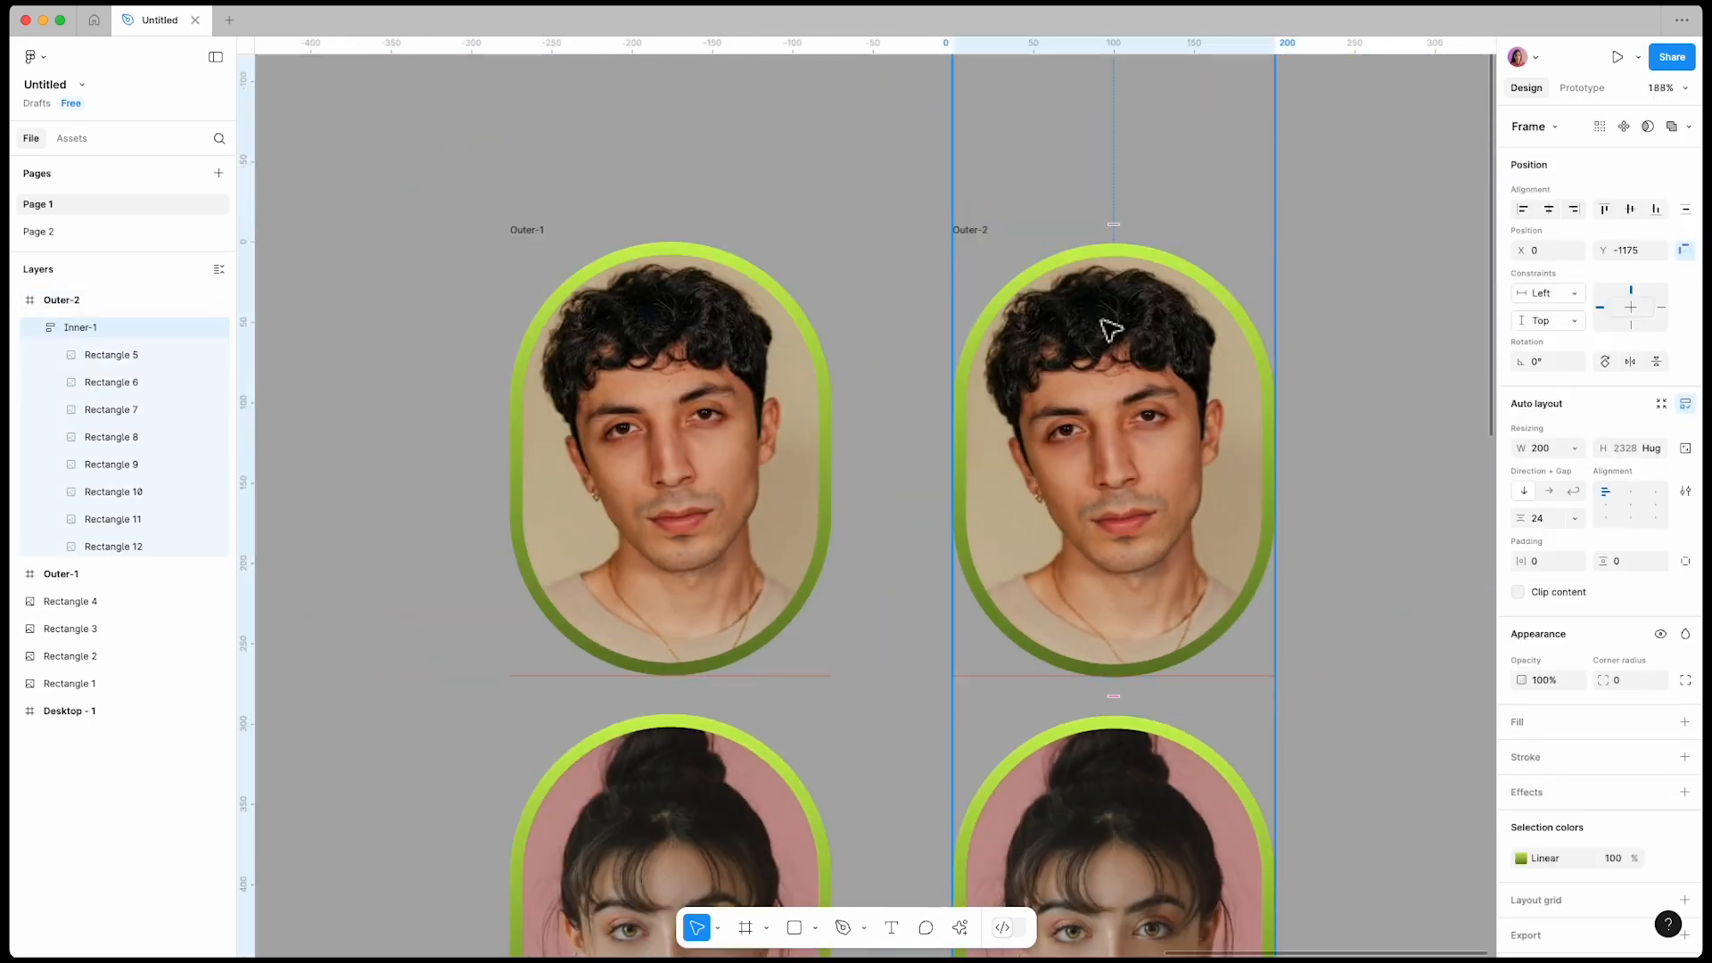
pyautogui.scroll(-5, 1159, 481)
pyautogui.scroll(-4, 1108, 672)
pyautogui.scroll(4, 734, 650)
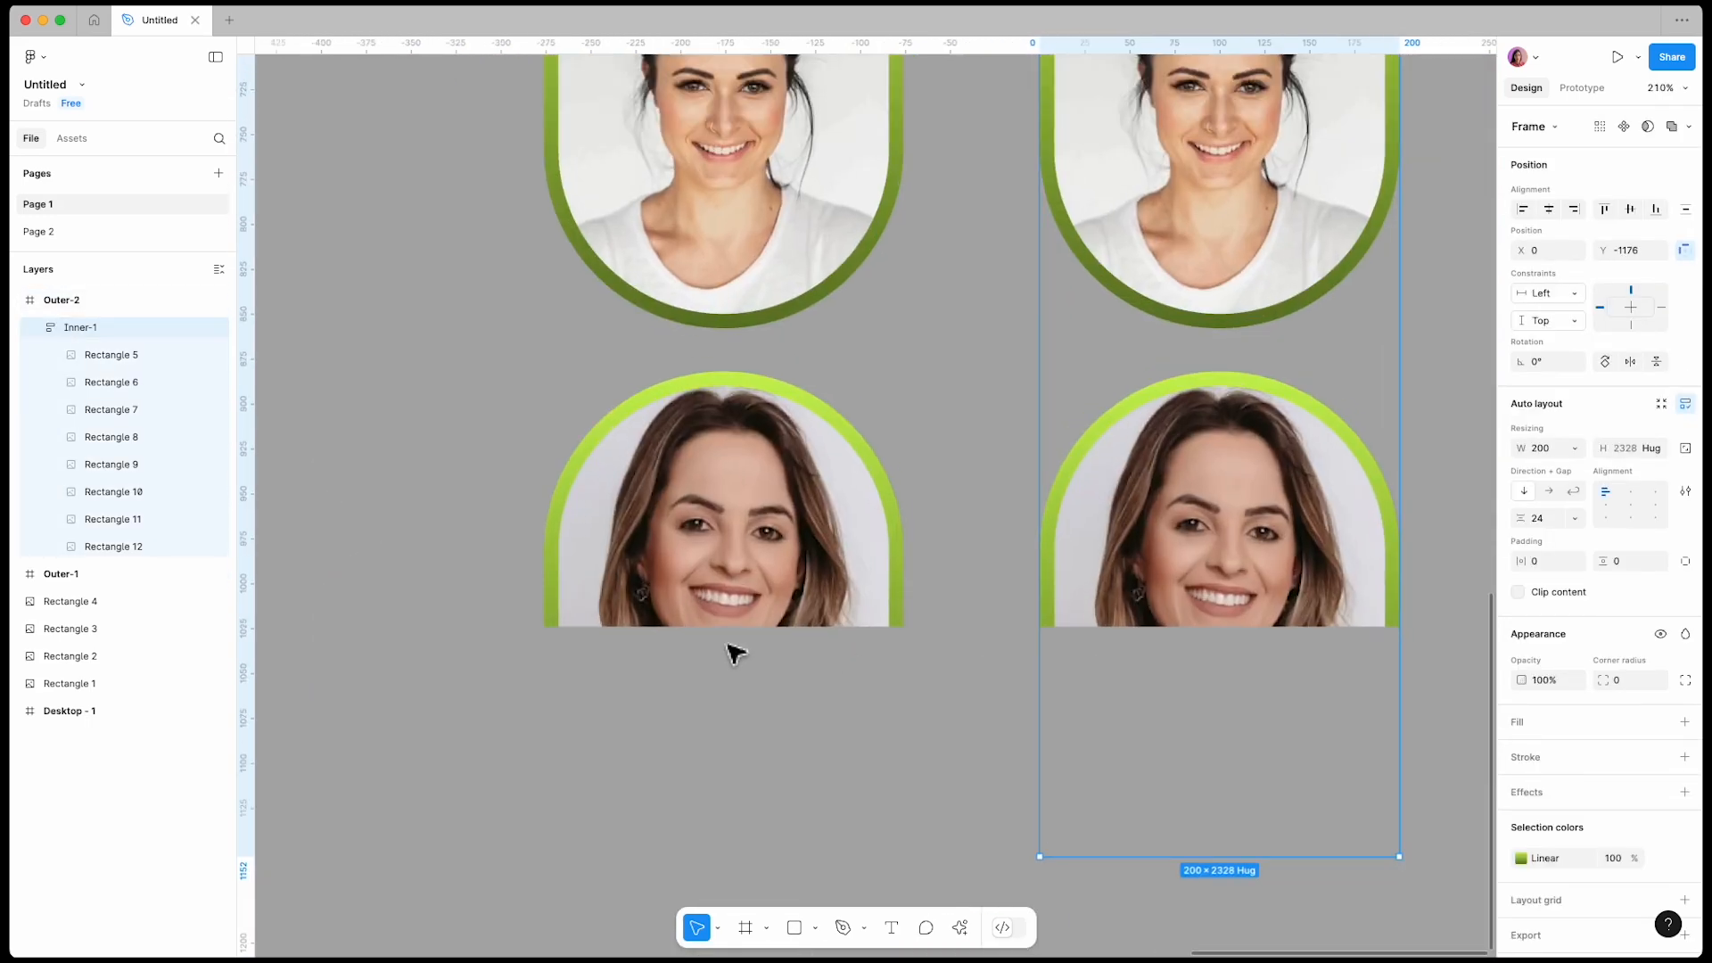
pyautogui.scroll(-6, 1124, 686)
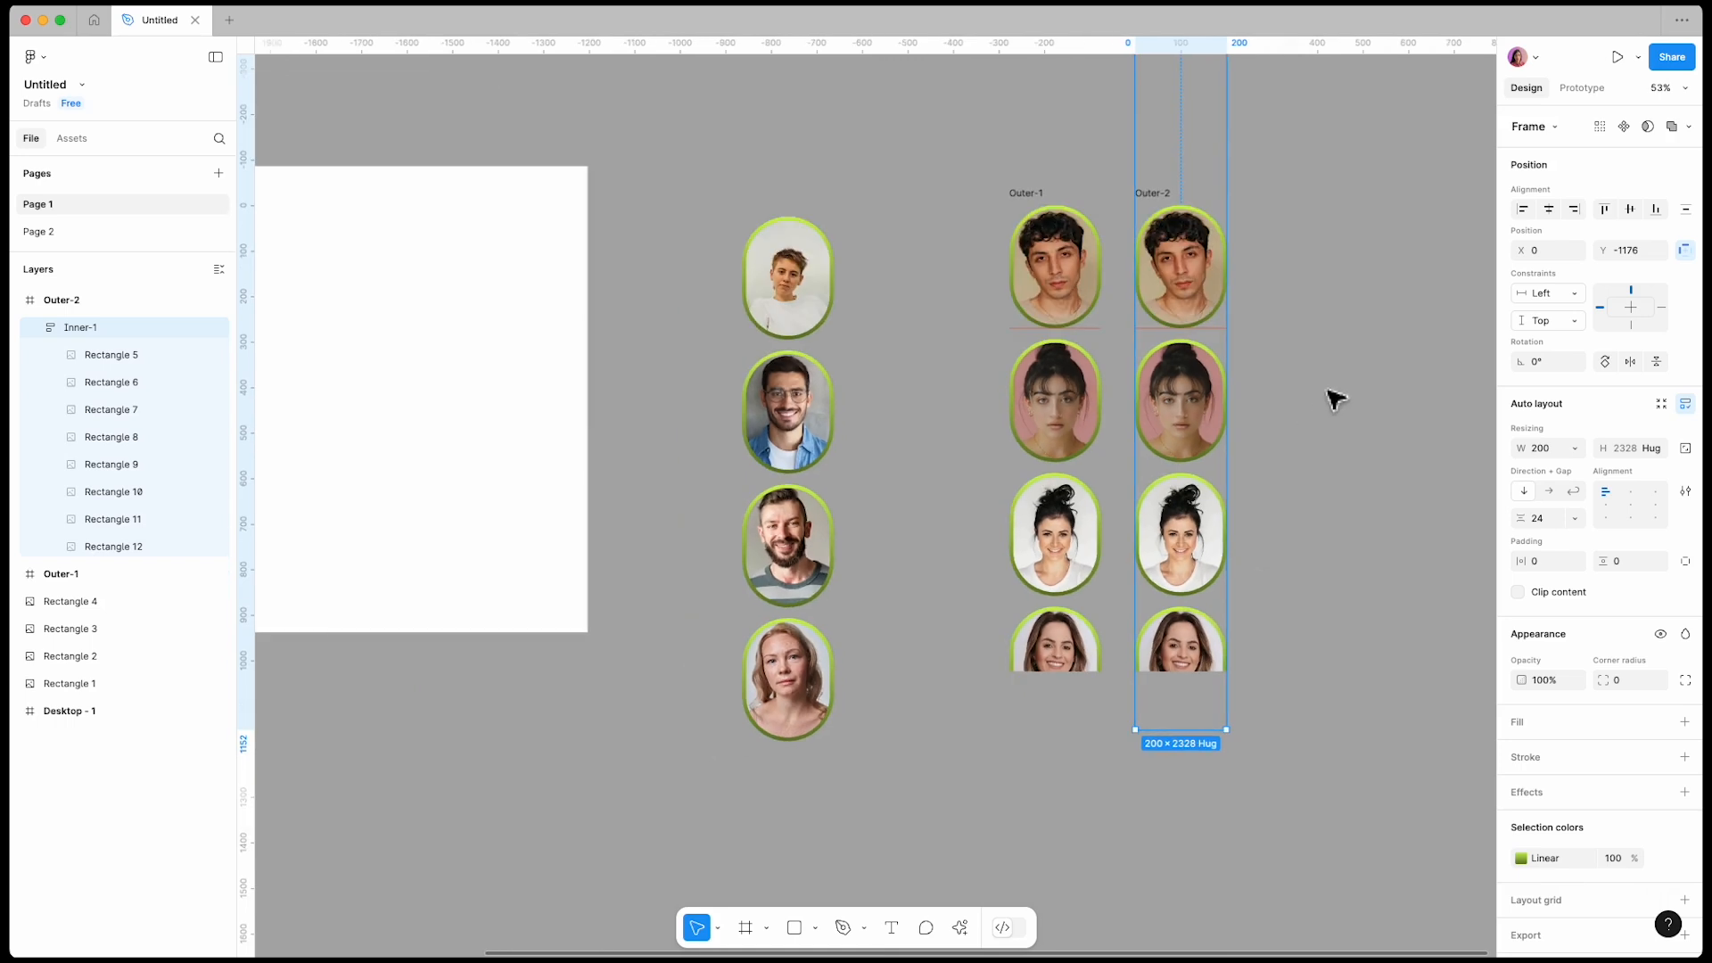
# Step: Select Outer-1 and Outer-2 and switch clip content off and back on to inspect the full length of both columns
pyautogui.click(1324, 398)
pyautogui.scroll(-2, 1315, 402)
pyautogui.moveTo(980, 183); pyautogui.dragTo(1290, 772)
pyautogui.click(1518, 450)
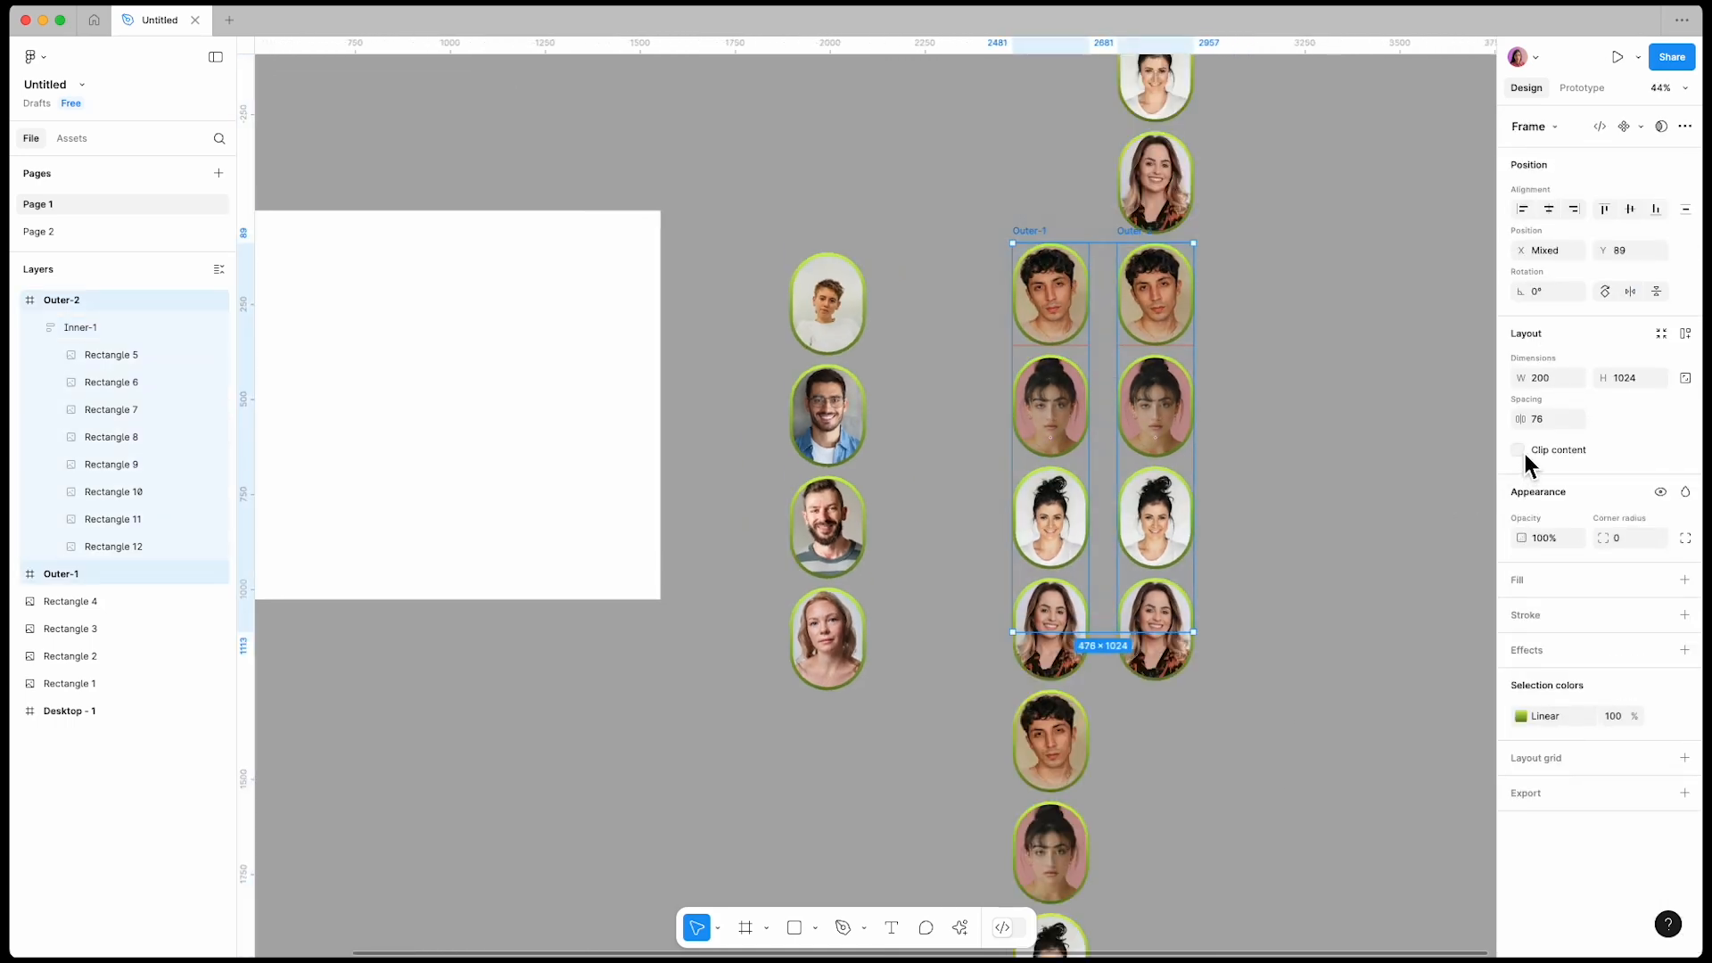
pyautogui.scroll(-3, 1293, 568)
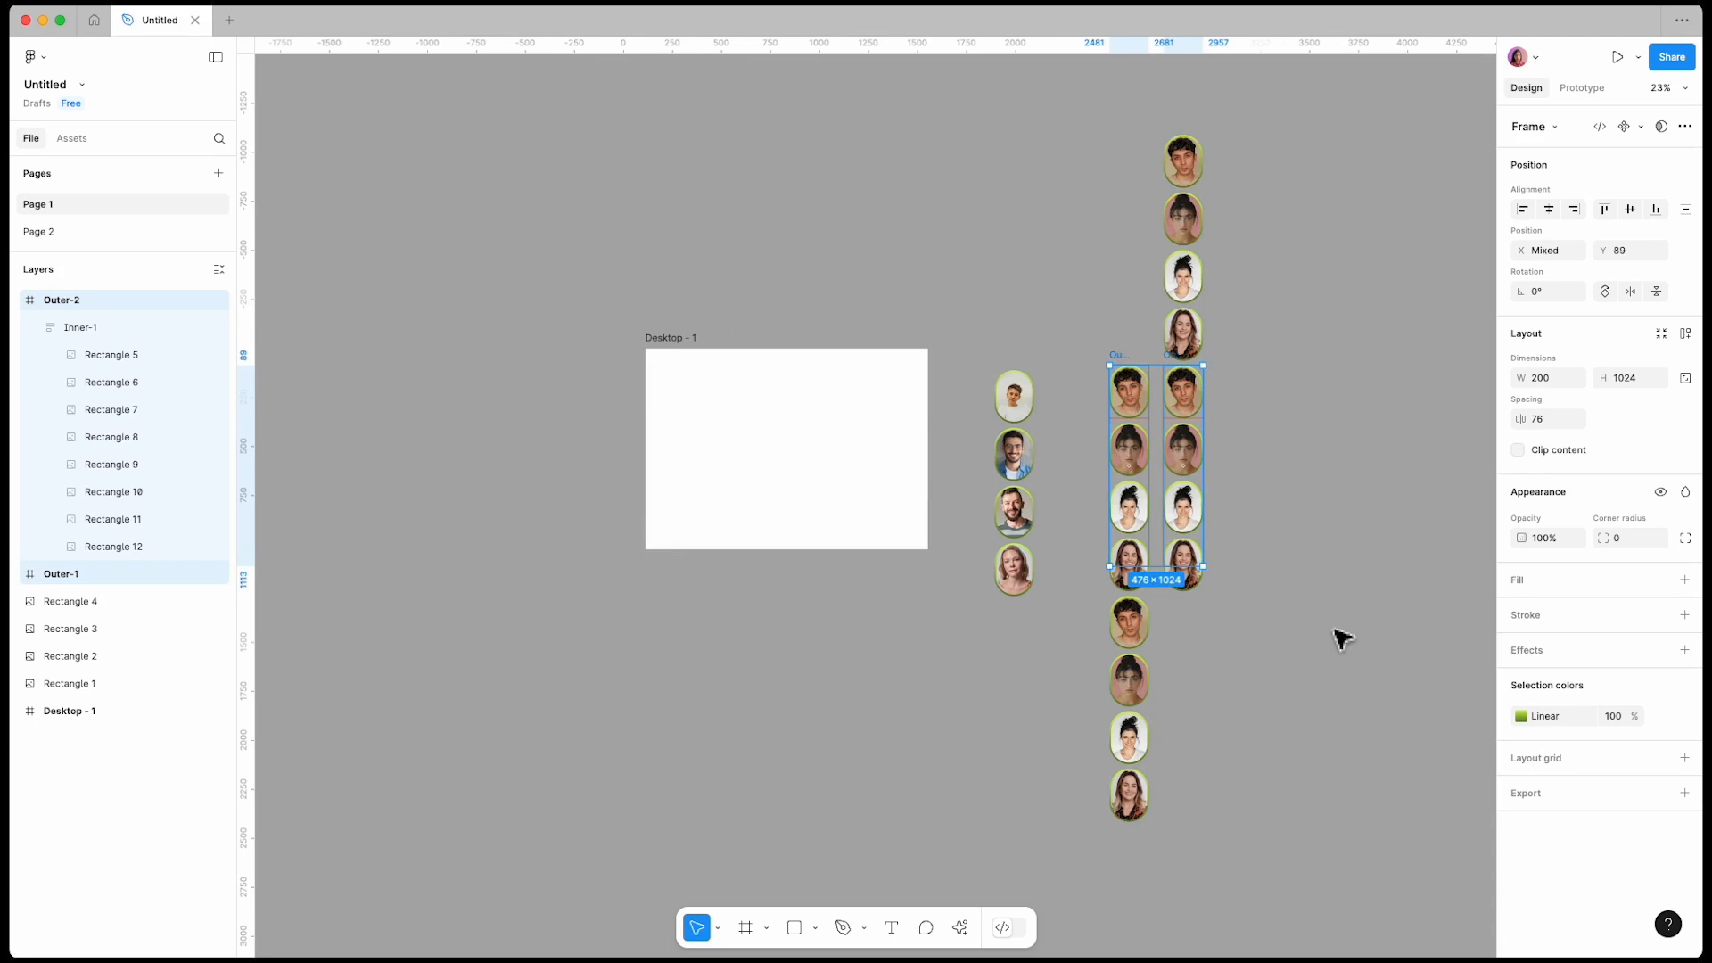
pyautogui.click(1518, 449)
# Step: Create a component set from the selected Outer-1 and Outer-2 frames
pyautogui.click(1641, 126)
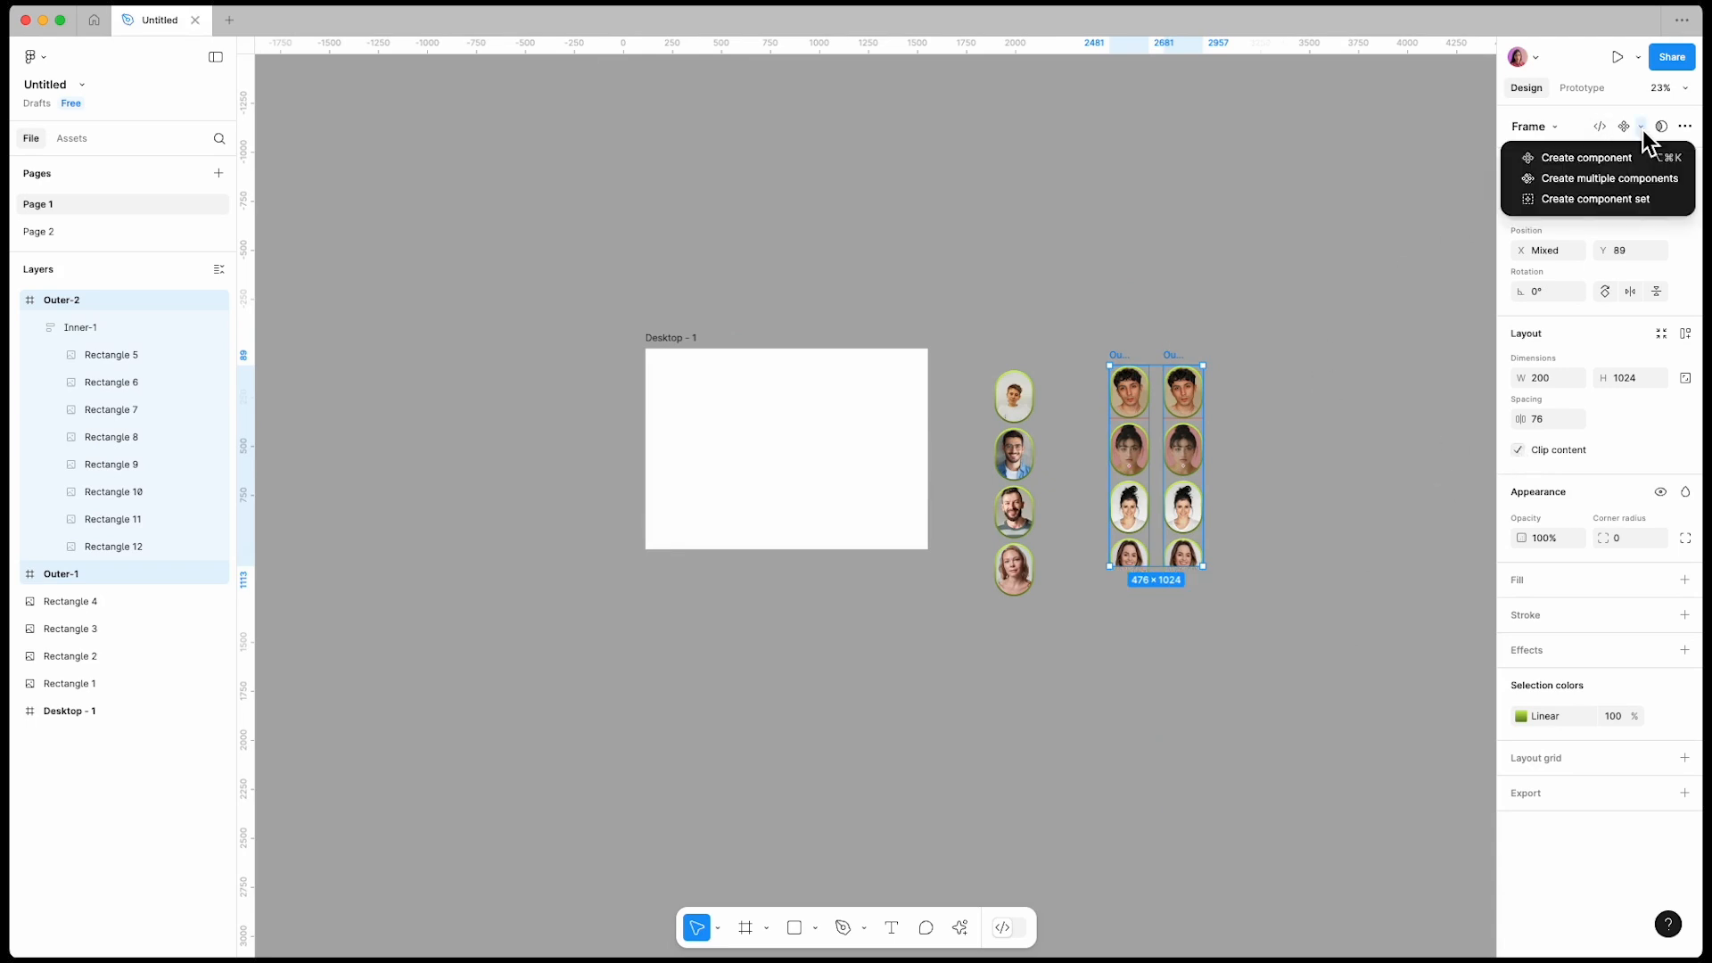
pyautogui.click(1628, 197)
pyautogui.scroll(2, 1252, 405)
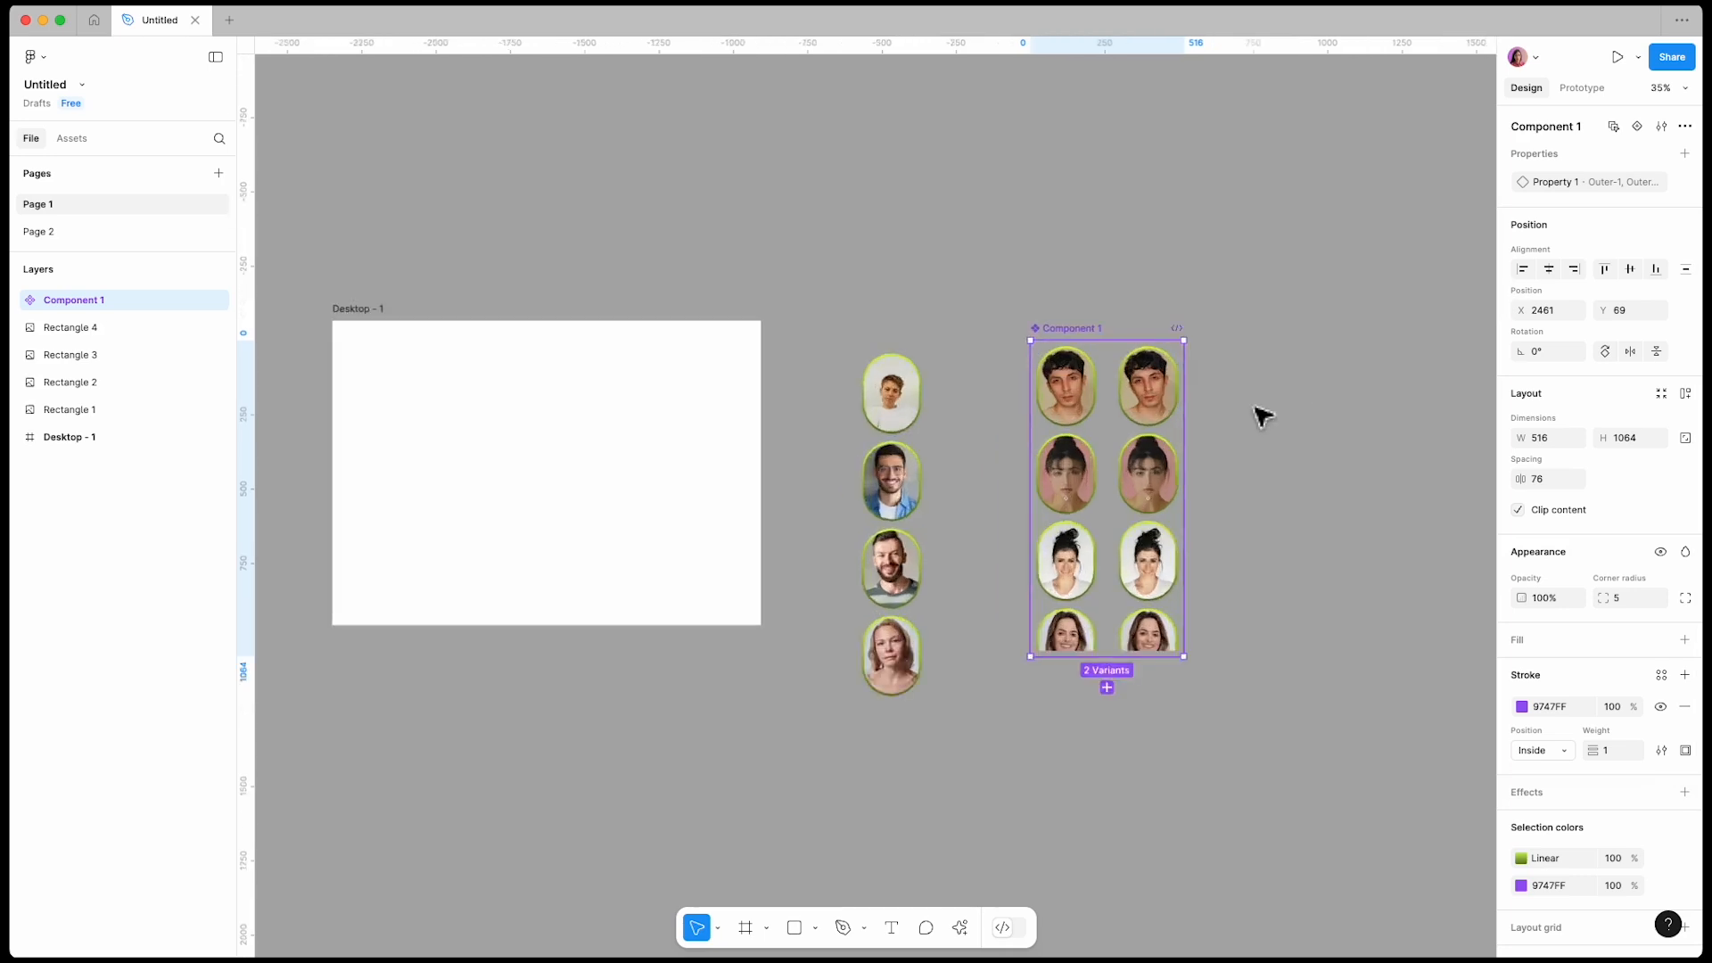
pyautogui.scroll(3, 1264, 416)
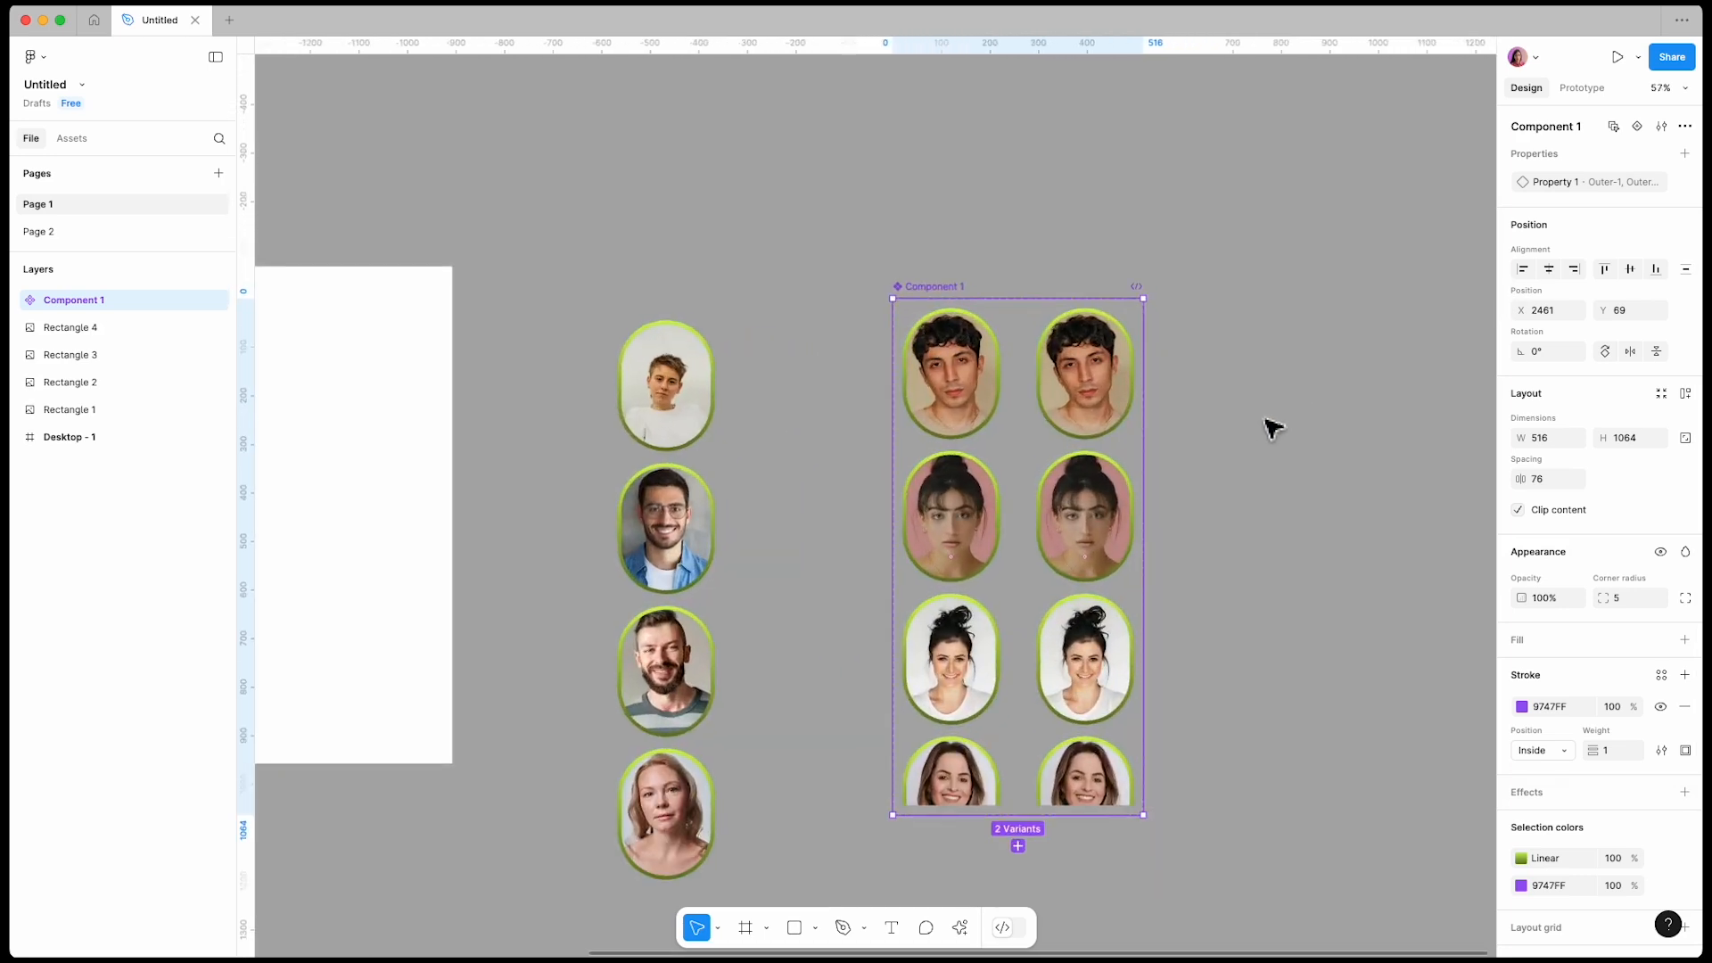
# Step: Connect the Outer-1 variant to Outer-2 with a Change to interaction triggered after a 1 ms delay
pyautogui.scroll(2, 1264, 430)
pyautogui.click(928, 459)
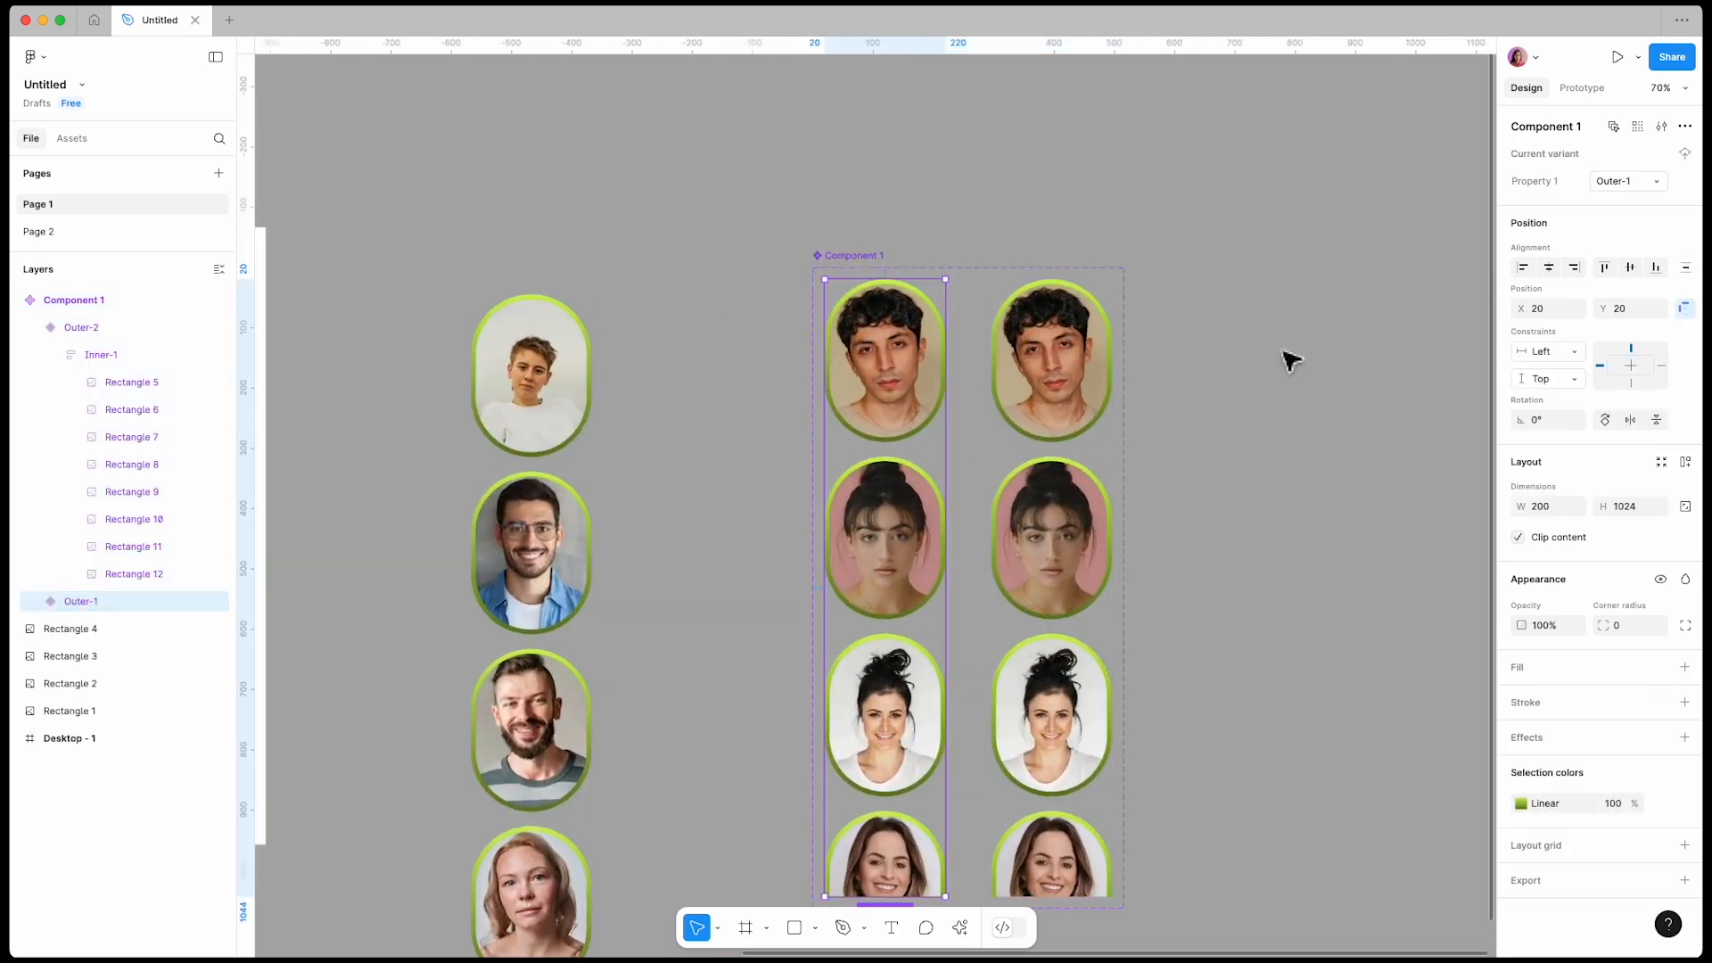
pyautogui.click(1583, 88)
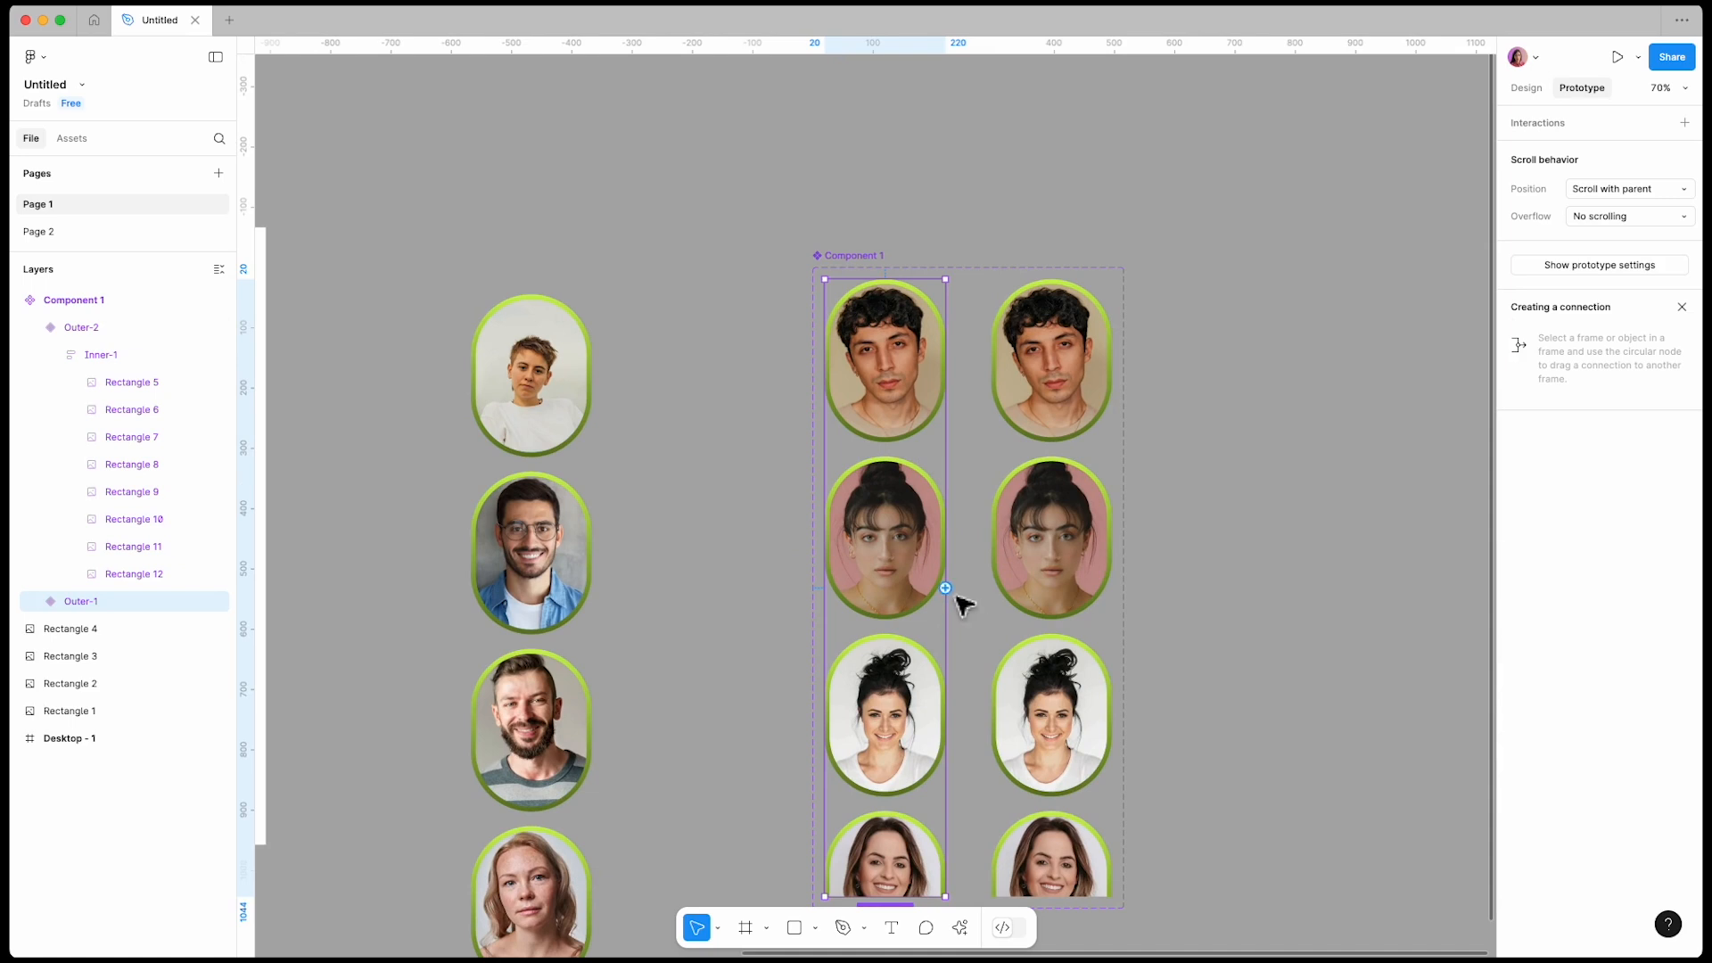
pyautogui.moveTo(945, 588); pyautogui.dragTo(1024, 585)
pyautogui.scroll(-3, 1025, 579)
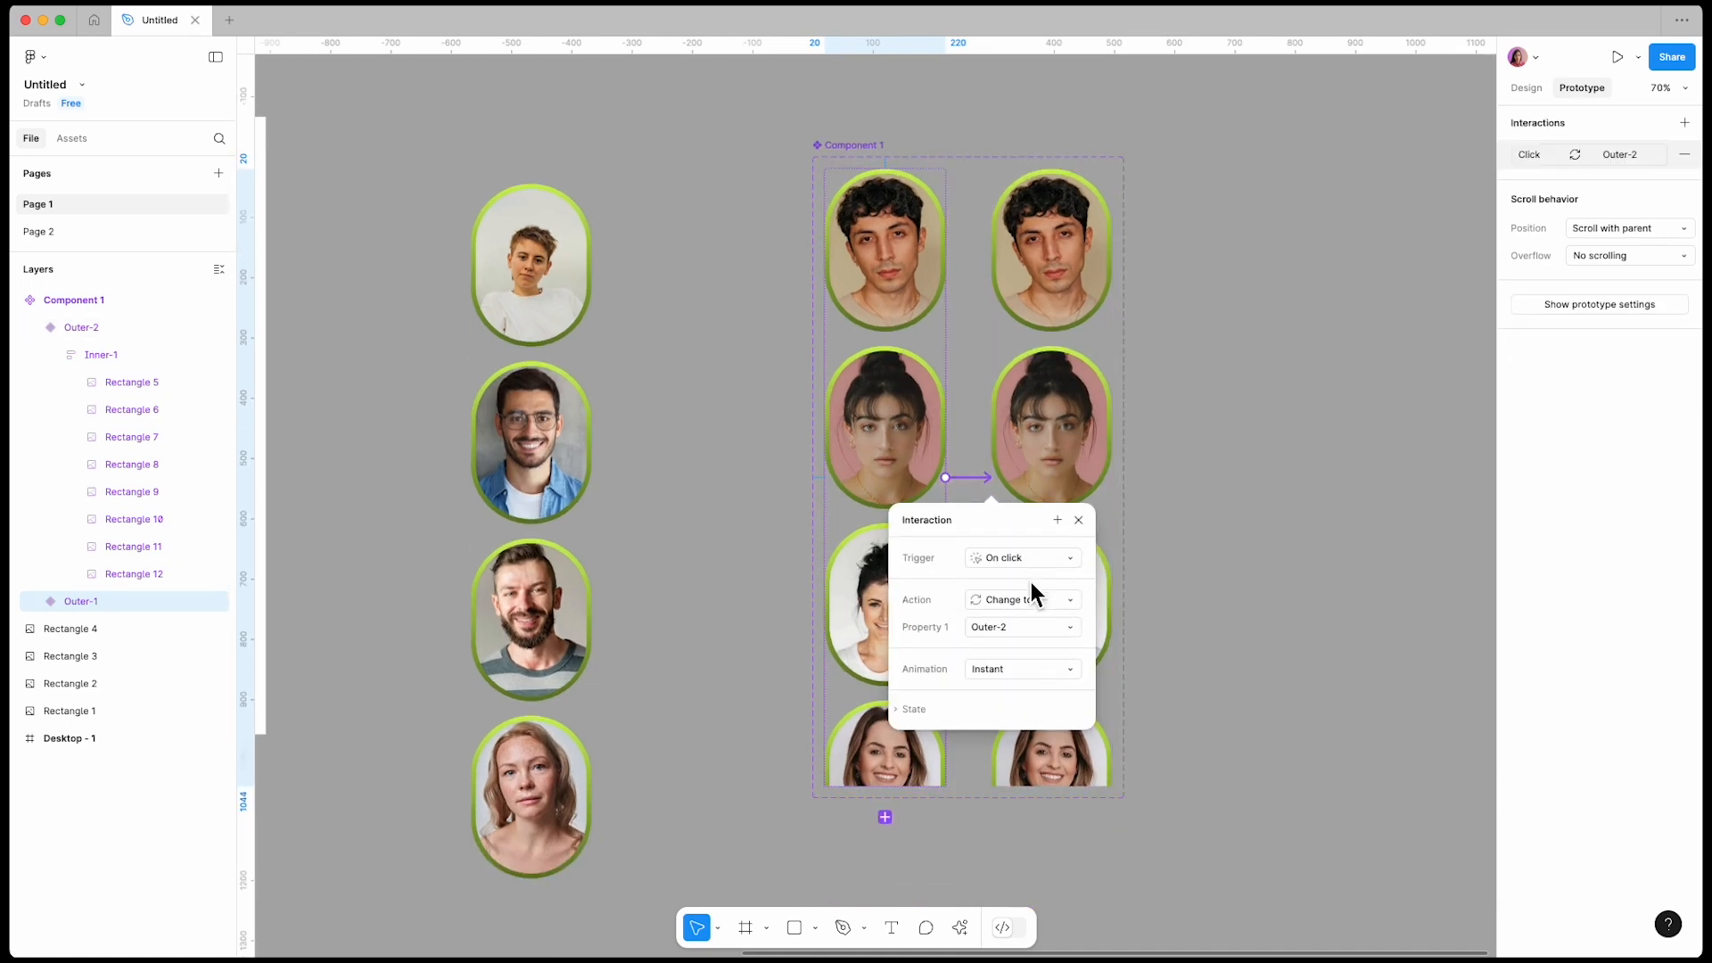
pyautogui.click(1073, 526)
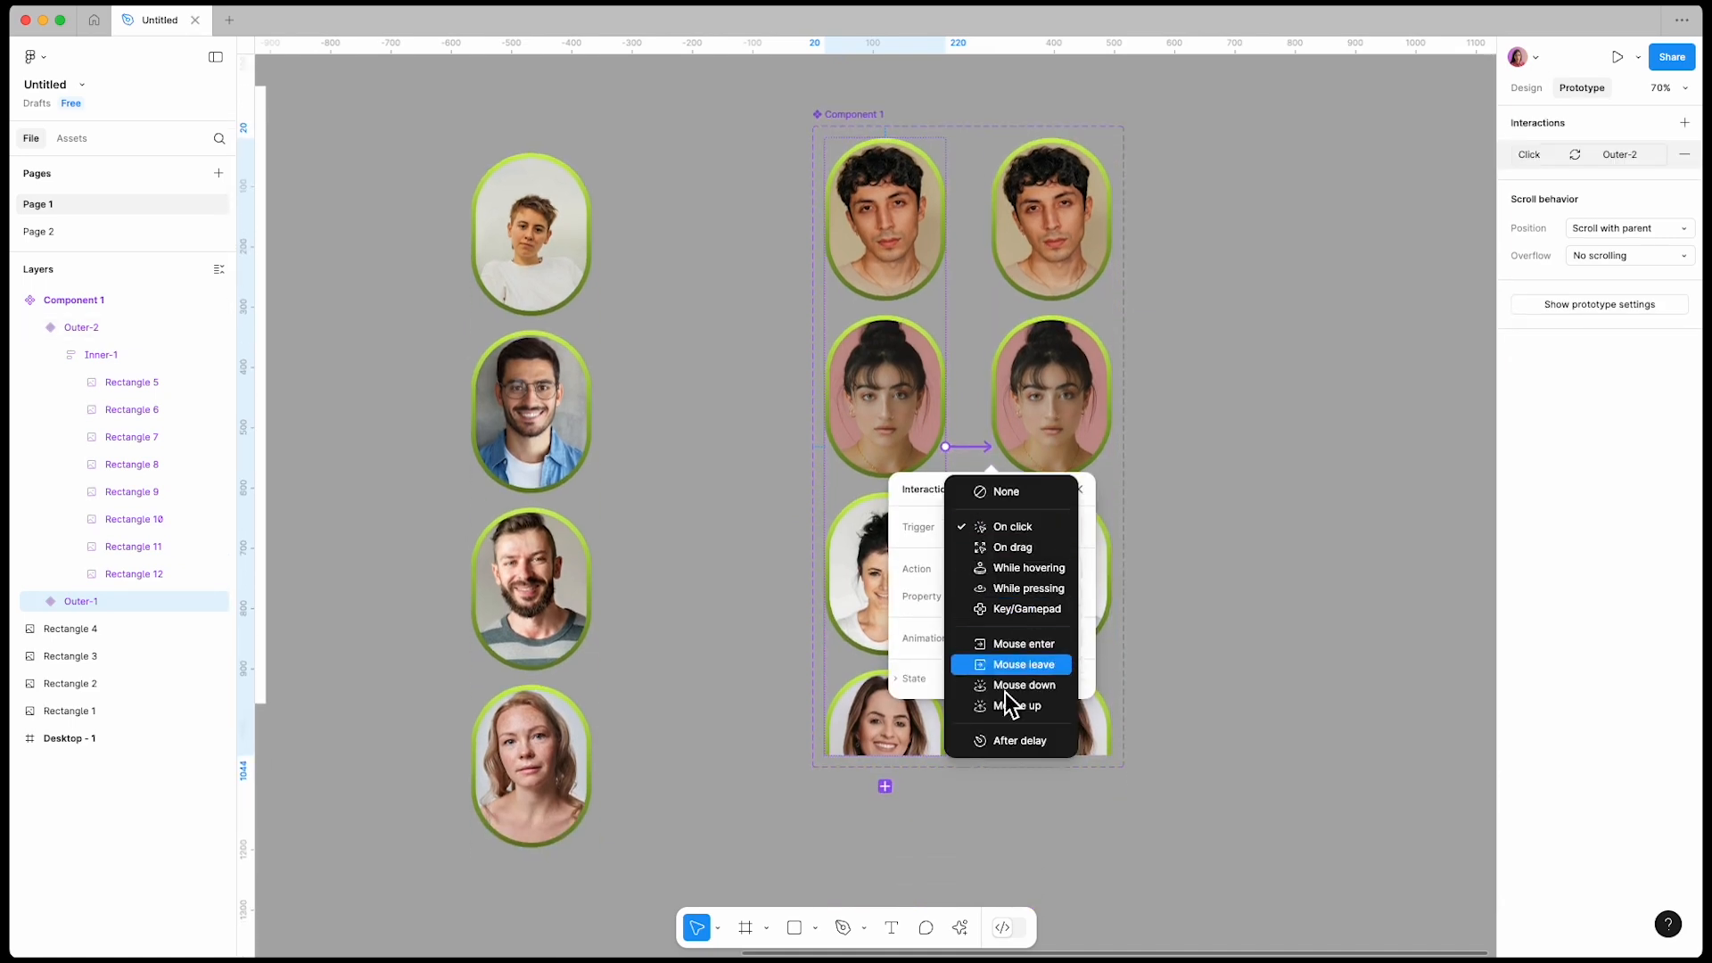
pyautogui.click(1010, 751)
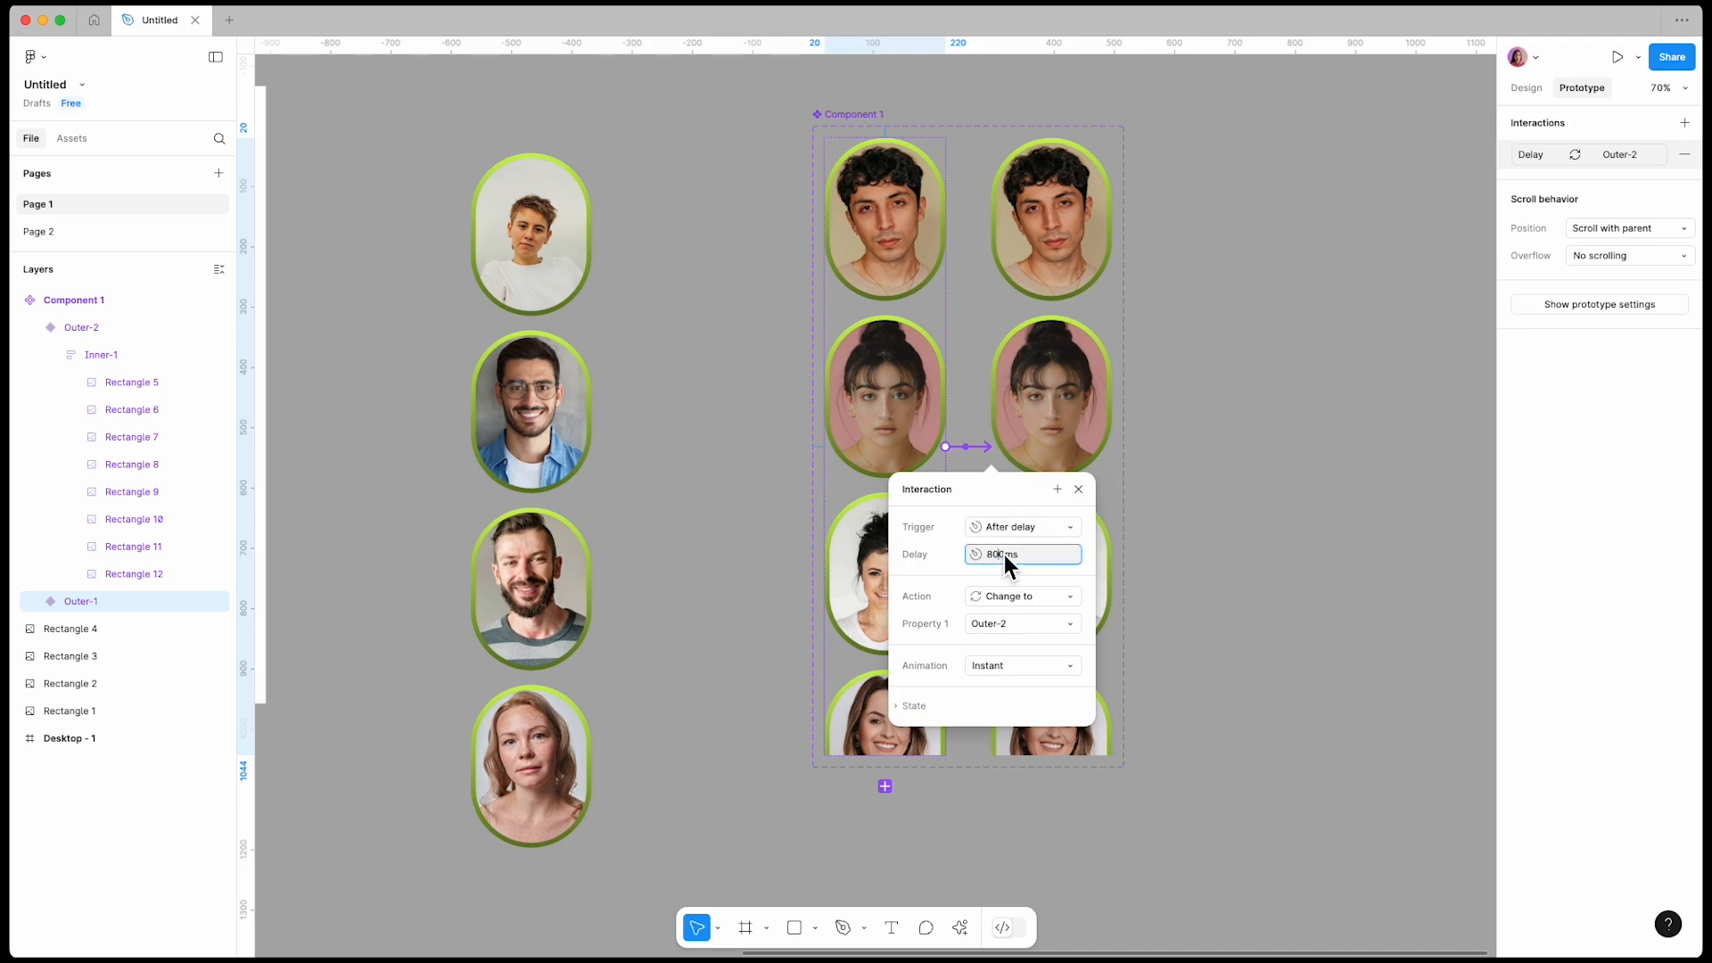
# Step: Set the Outer-1 interaction's animation to Smart animate with a Linear curve and a duration of 10000 ms
pyautogui.click(1067, 669)
pyautogui.click(1054, 709)
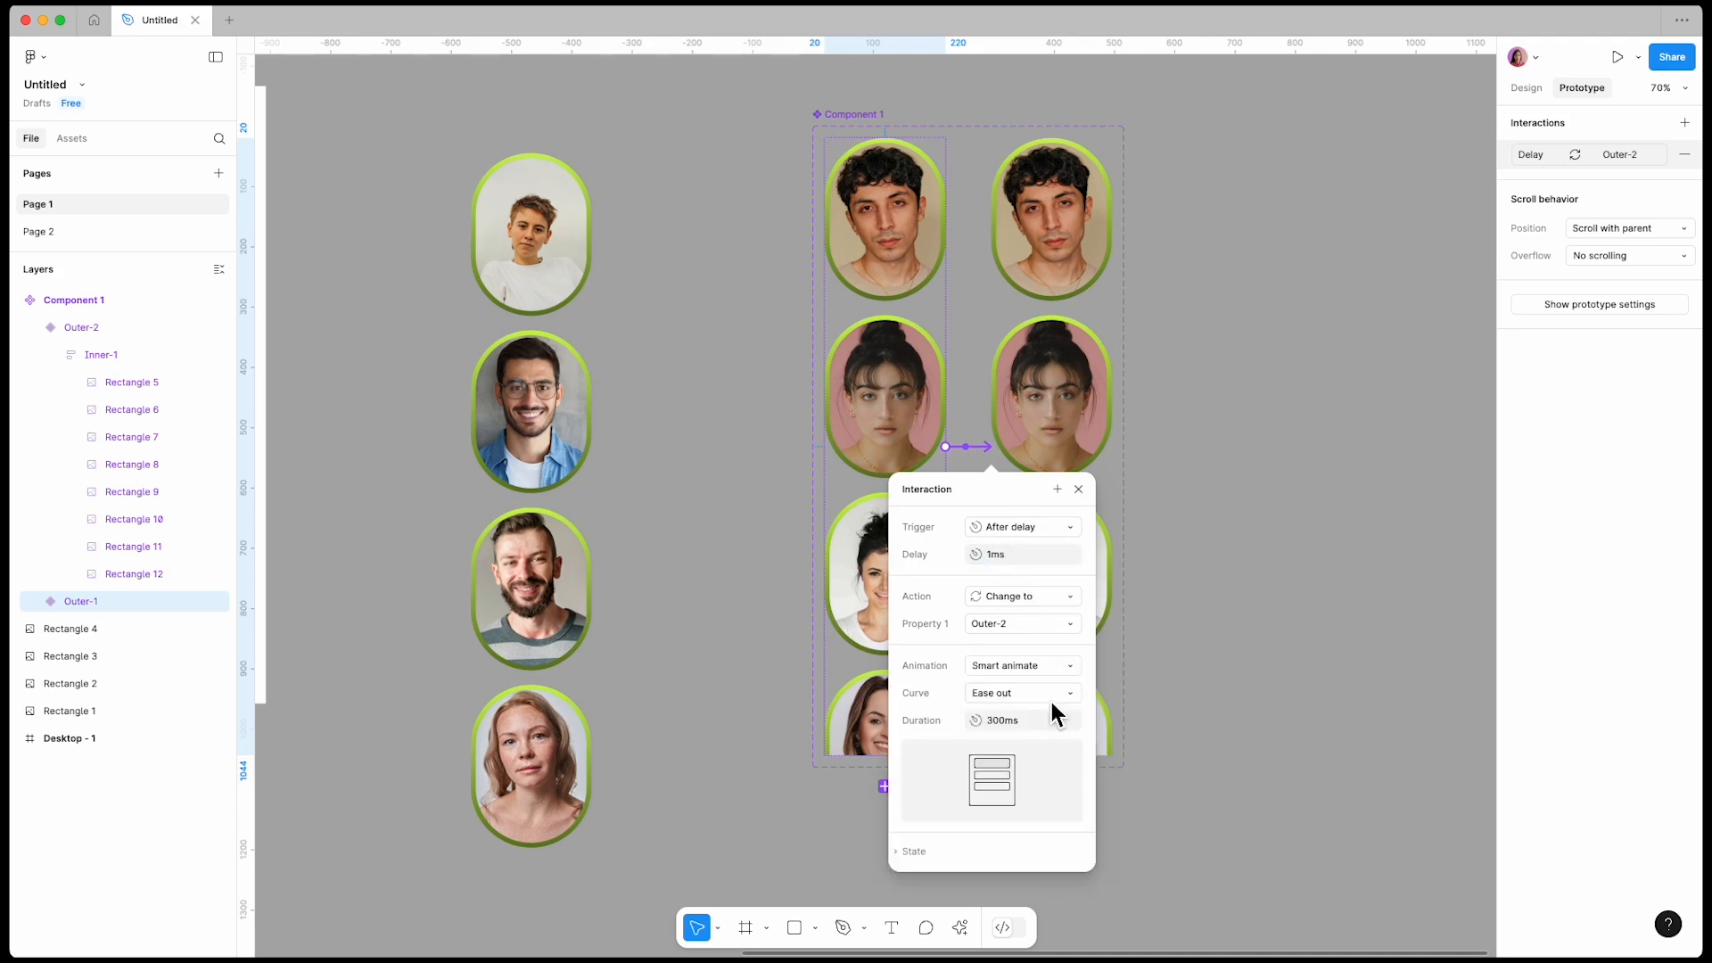
pyautogui.click(1066, 693)
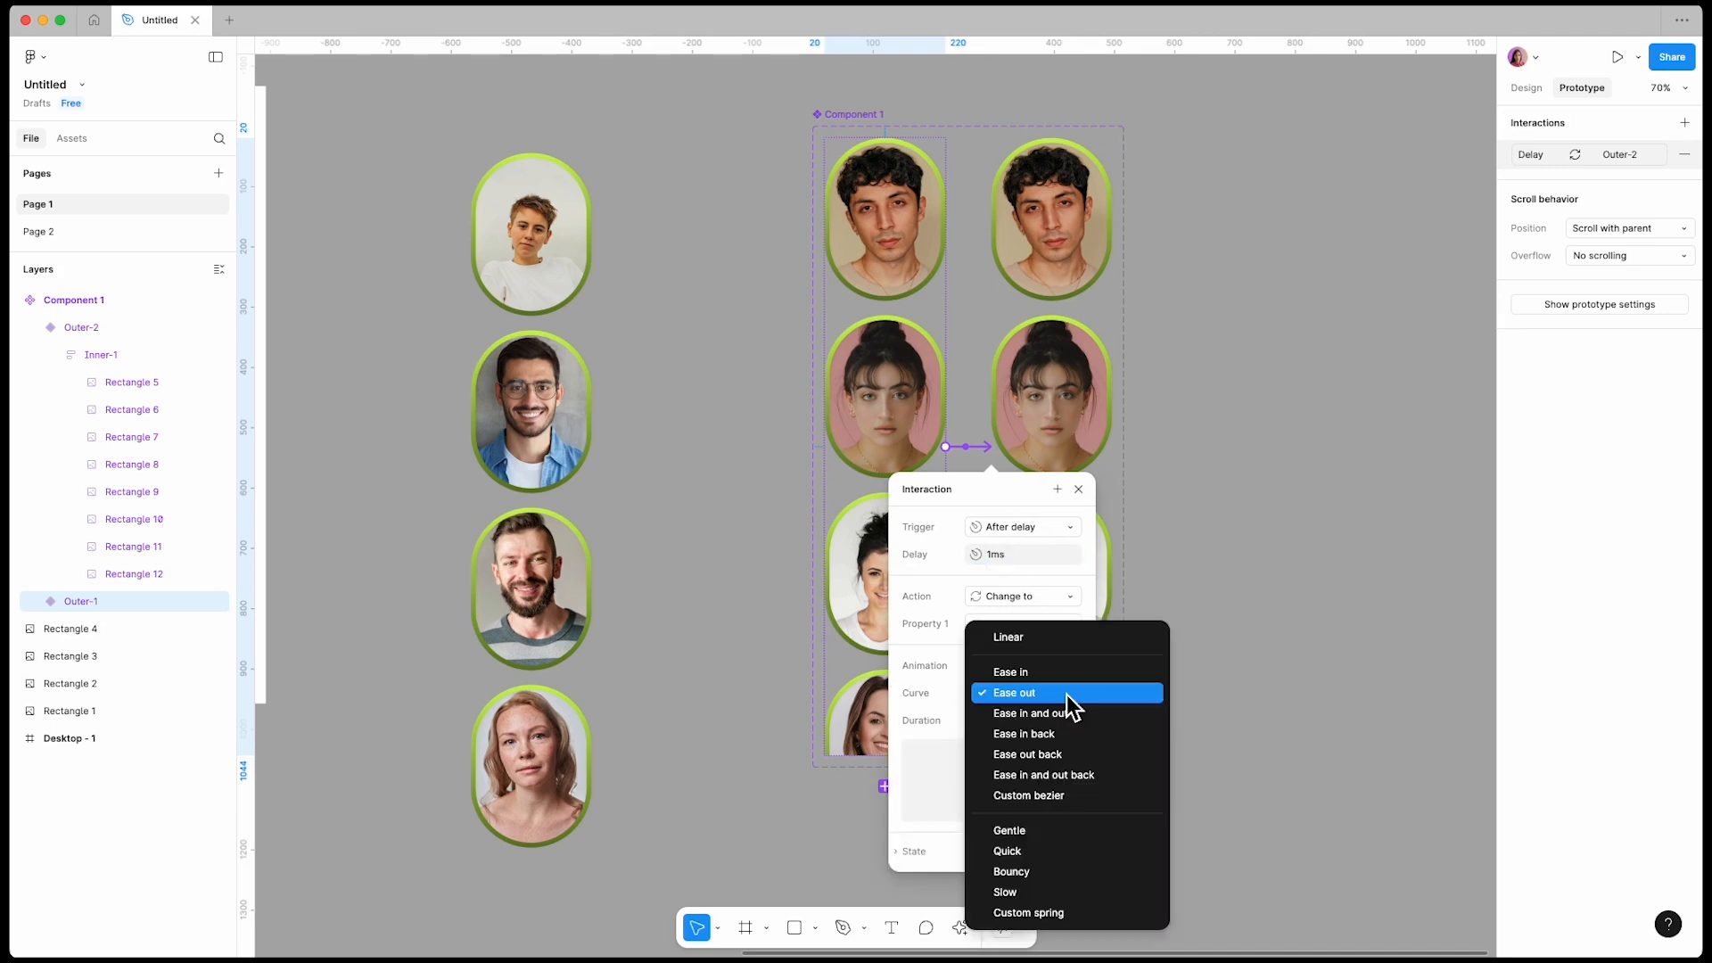
pyautogui.click(1035, 649)
pyautogui.click(1028, 720)
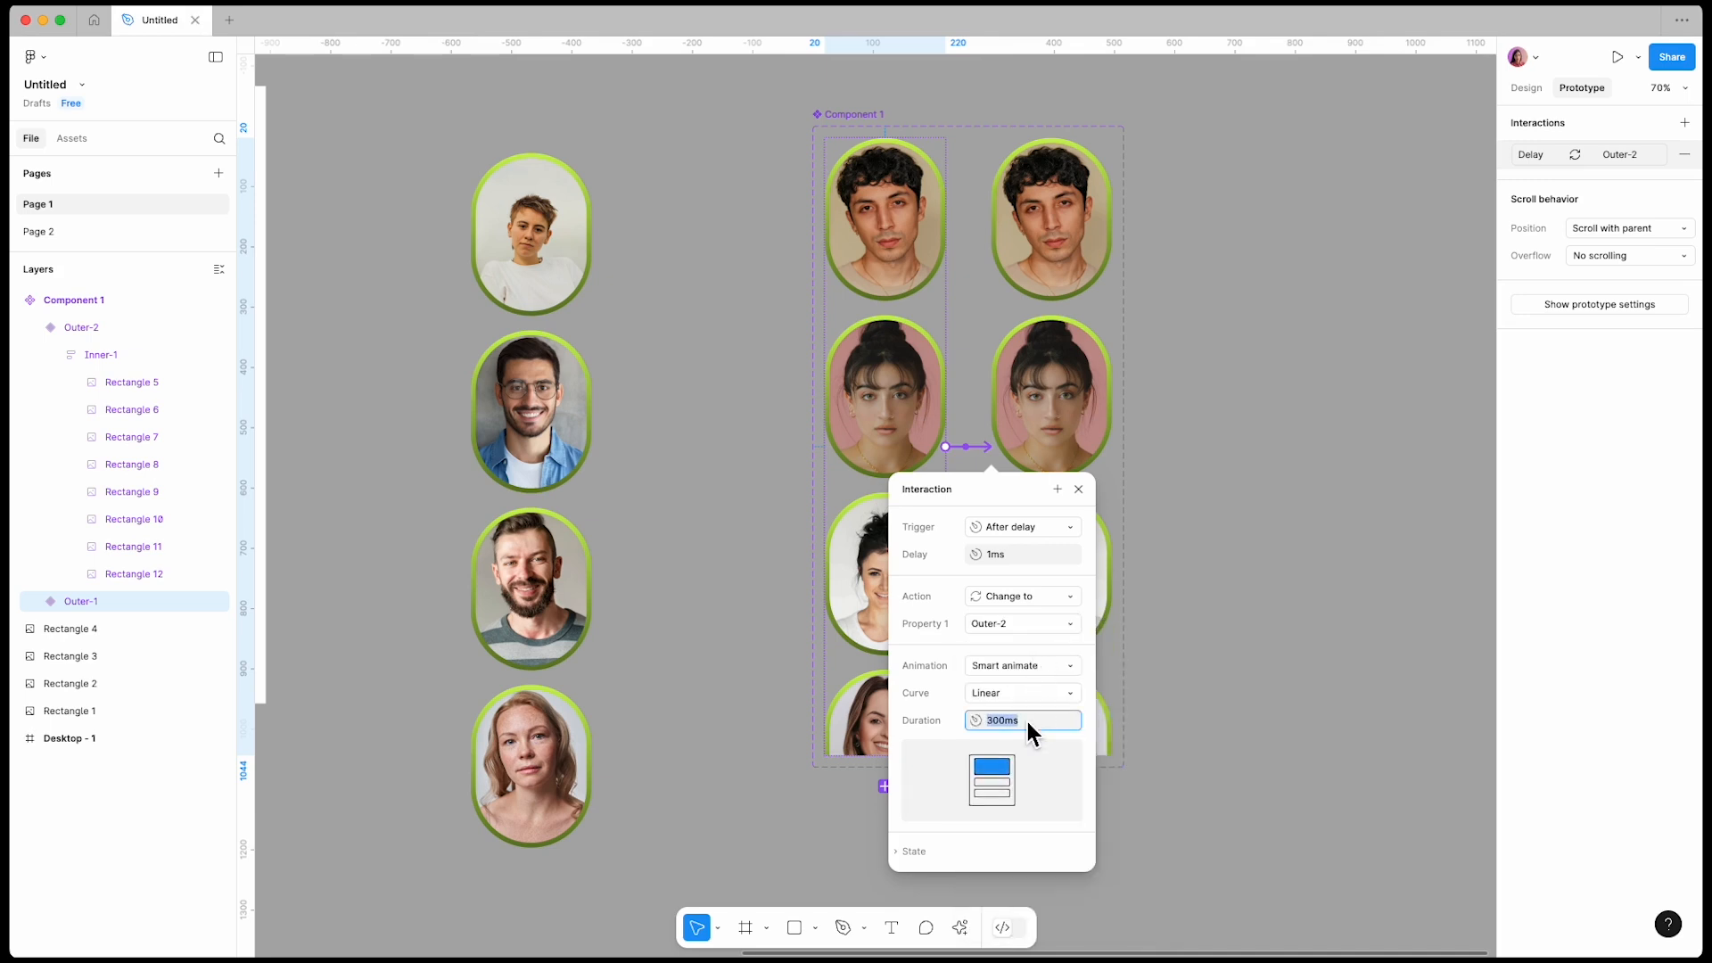
pyautogui.write('10000')
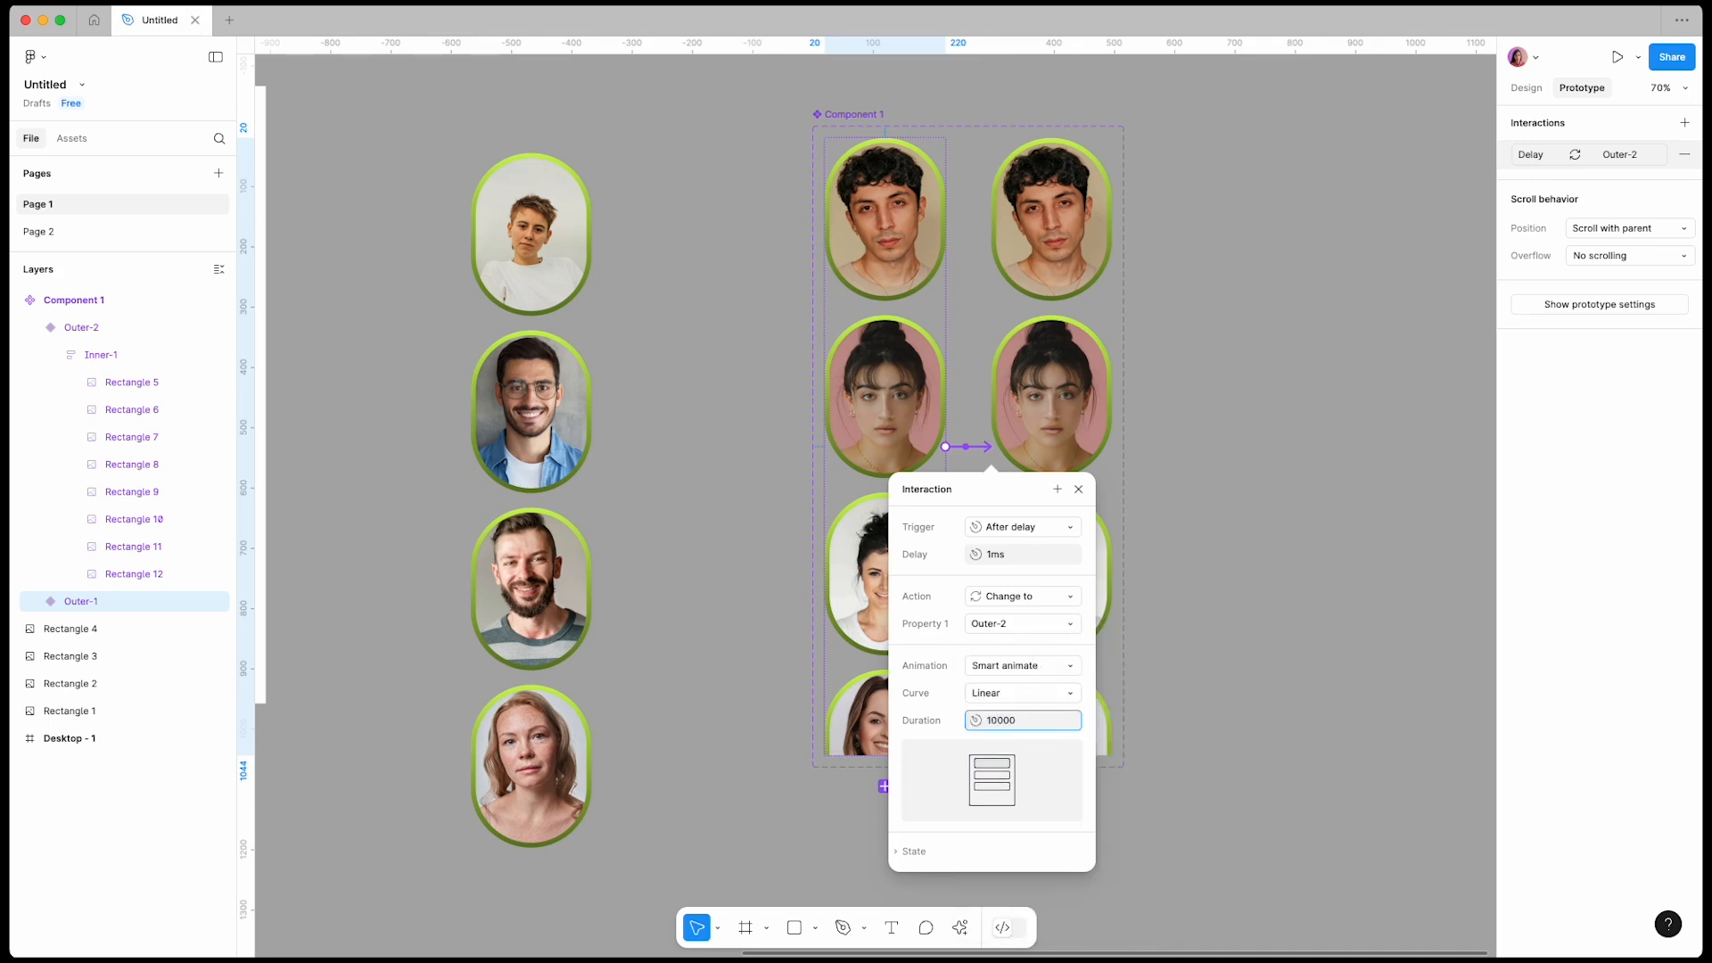
pyautogui.click(1284, 810)
# Step: Connect Outer-2 back to Outer-1 with a Change to interaction after a 1 ms delay, using the Instant animation
pyautogui.click(1088, 520)
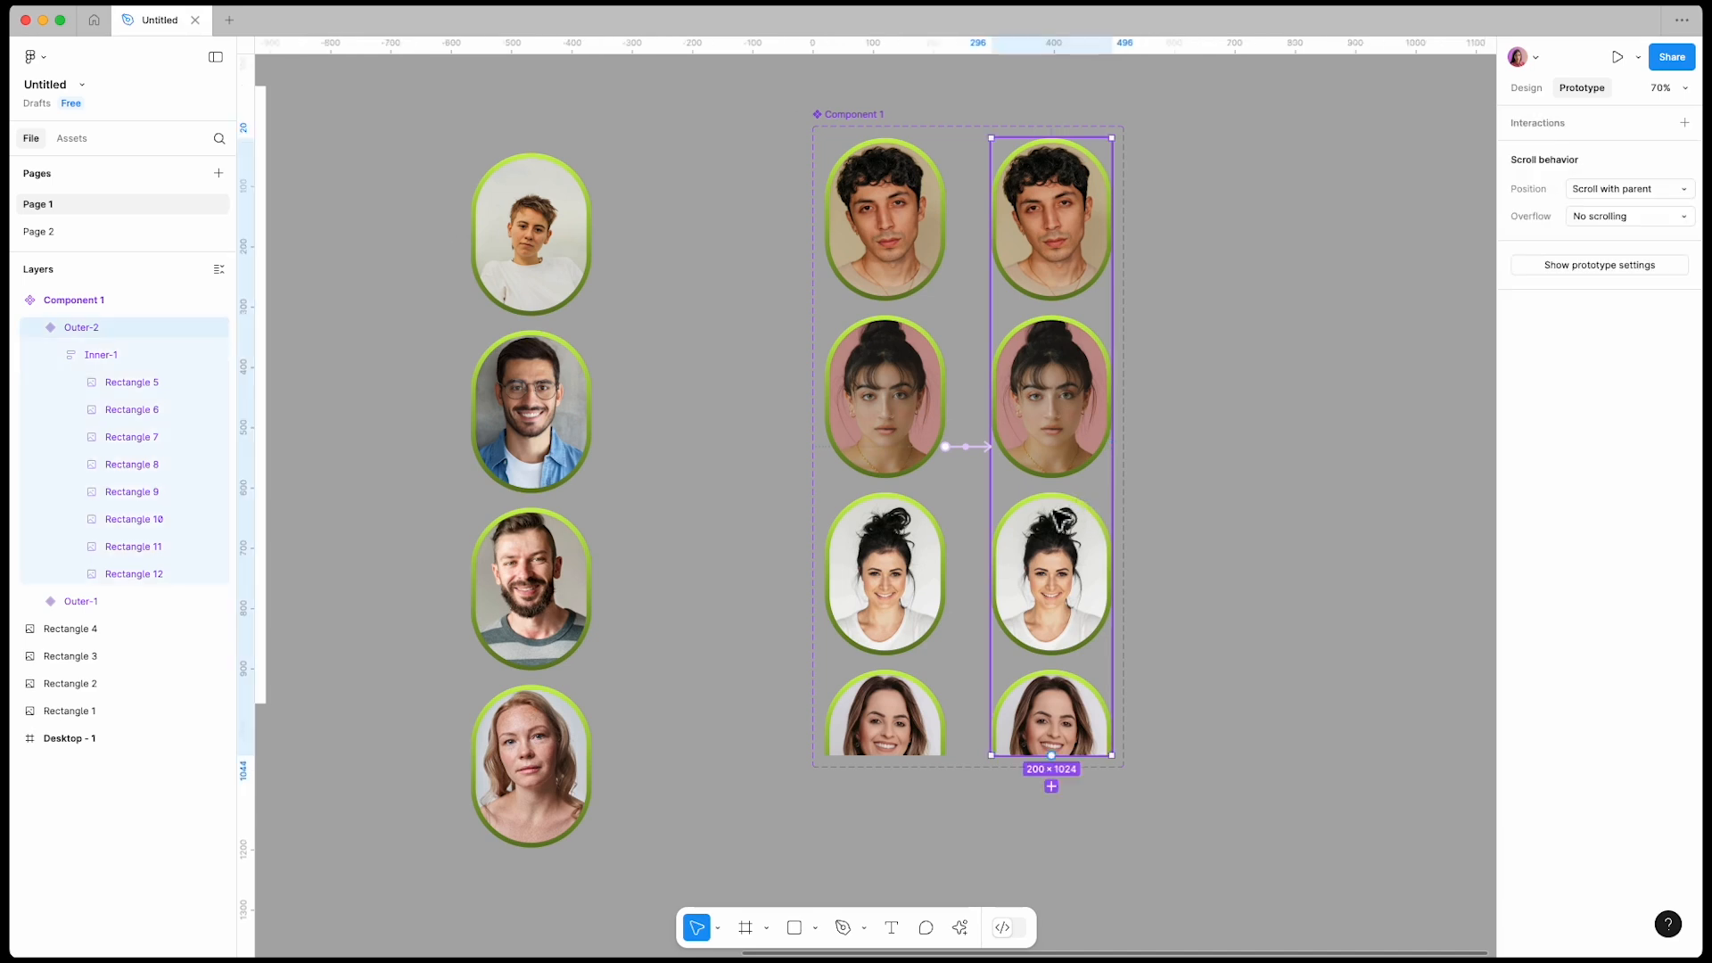
pyautogui.moveTo(962, 484); pyautogui.dragTo(945, 486)
pyautogui.click(1018, 531)
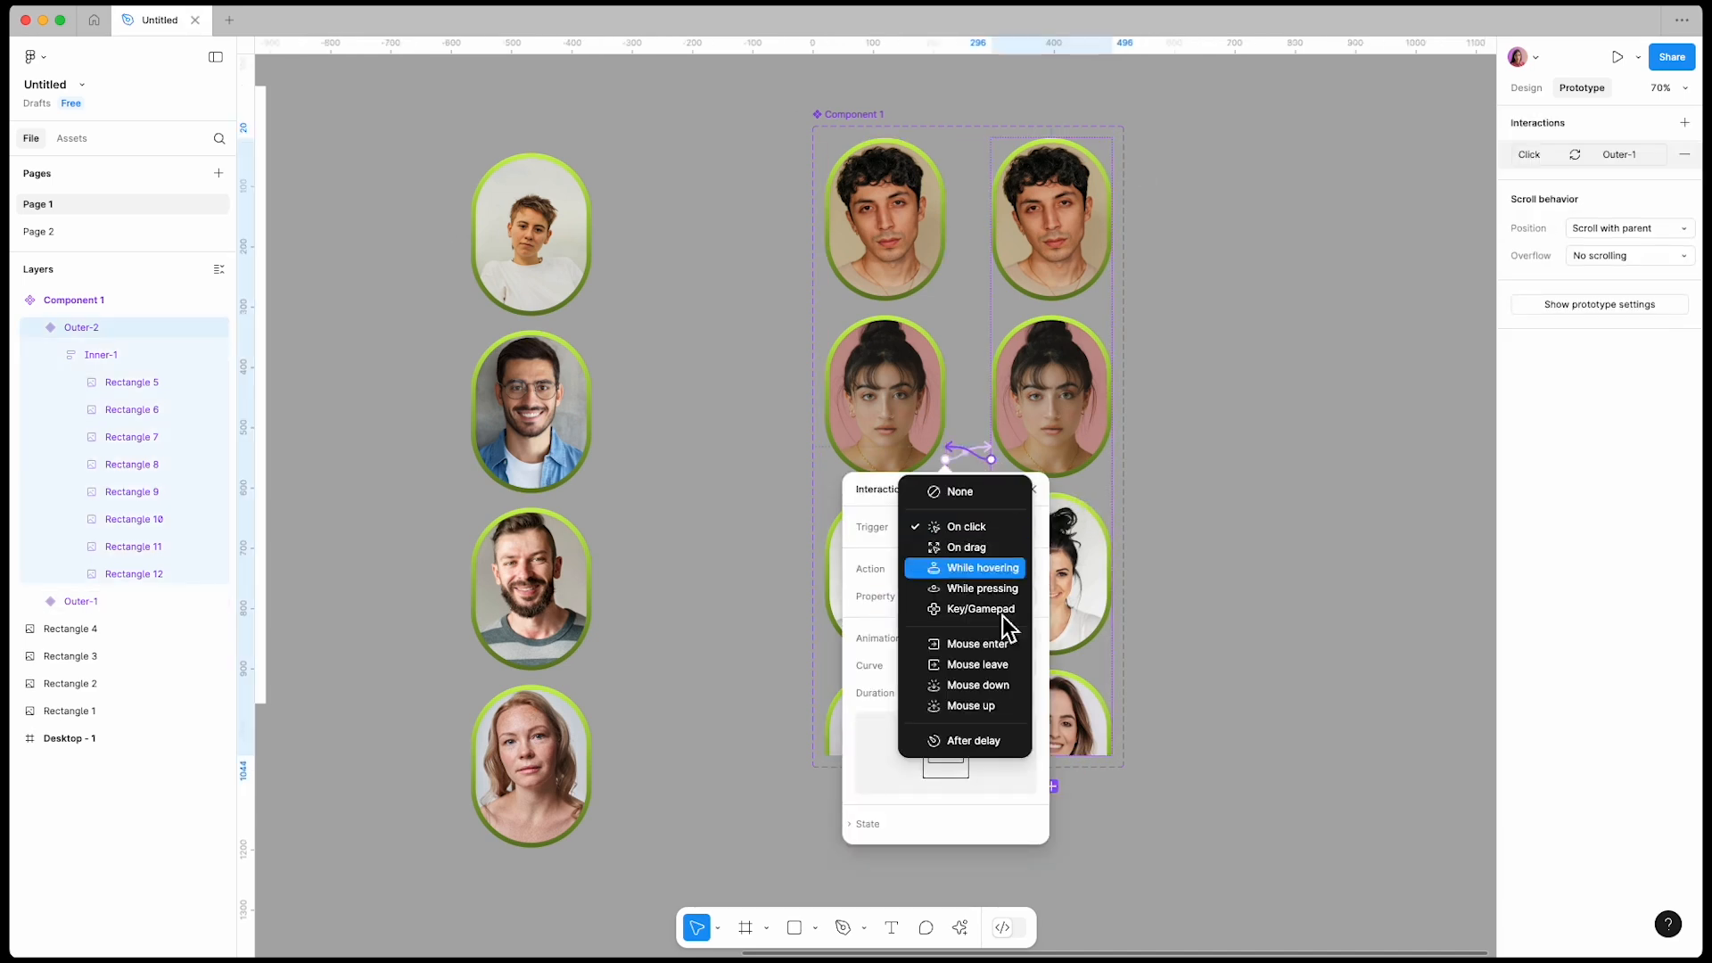
pyautogui.click(986, 743)
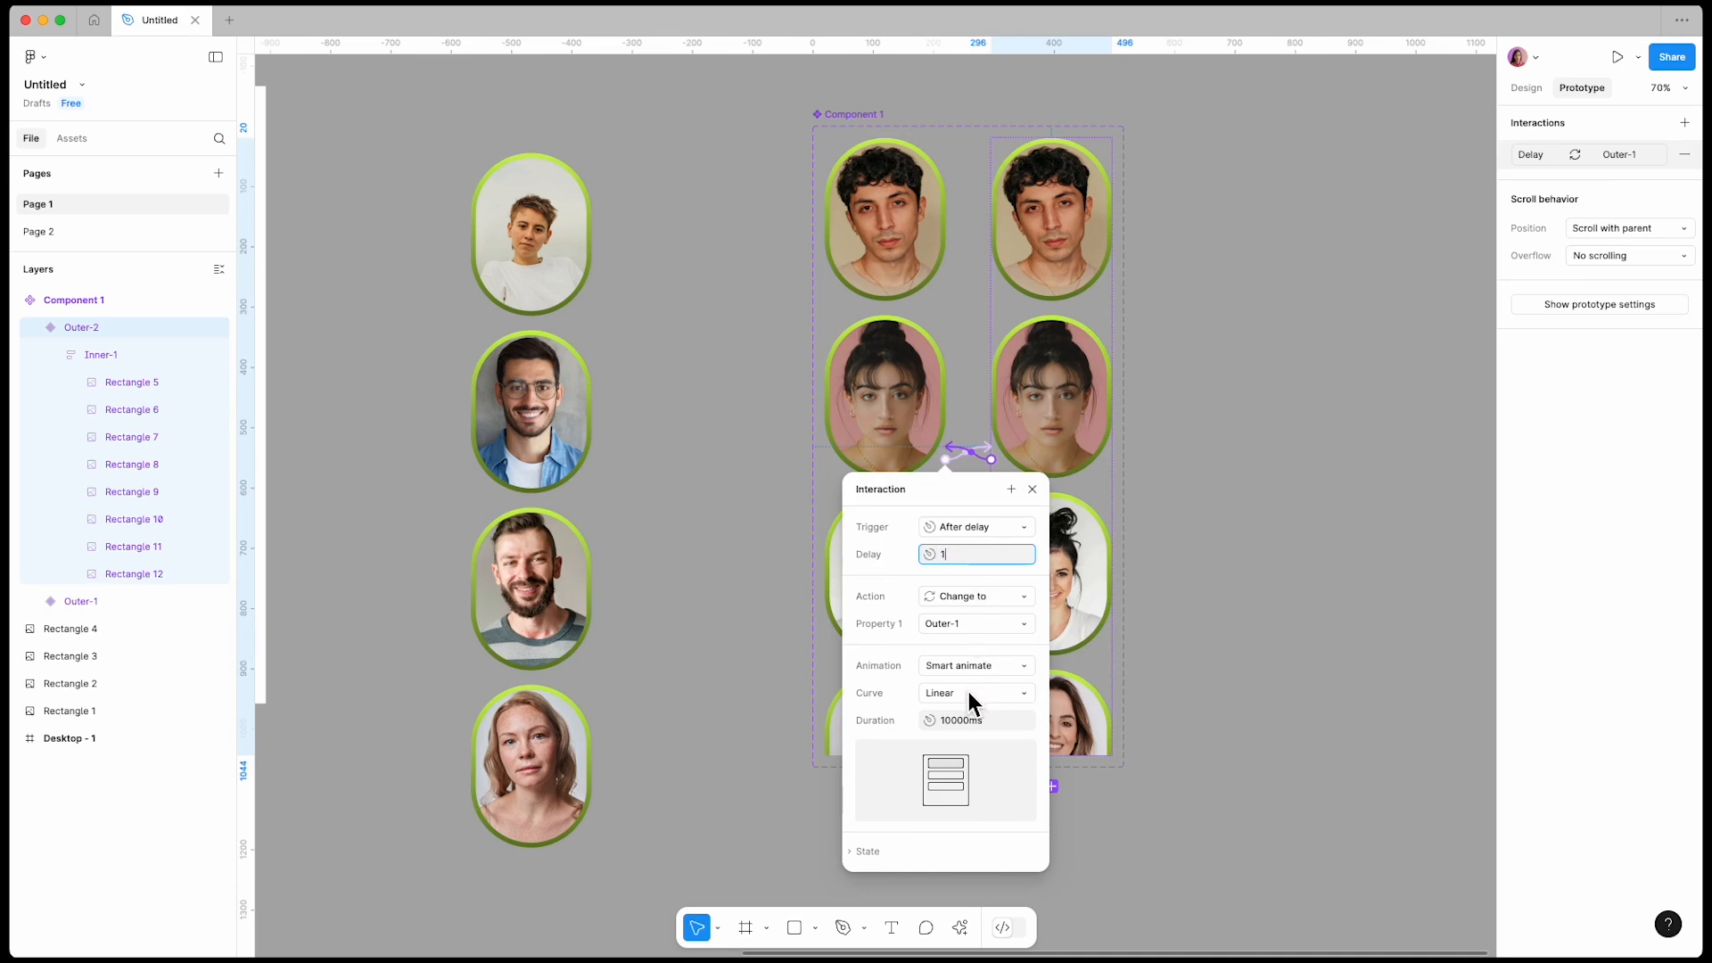
pyautogui.write('1')
pyautogui.click(1009, 666)
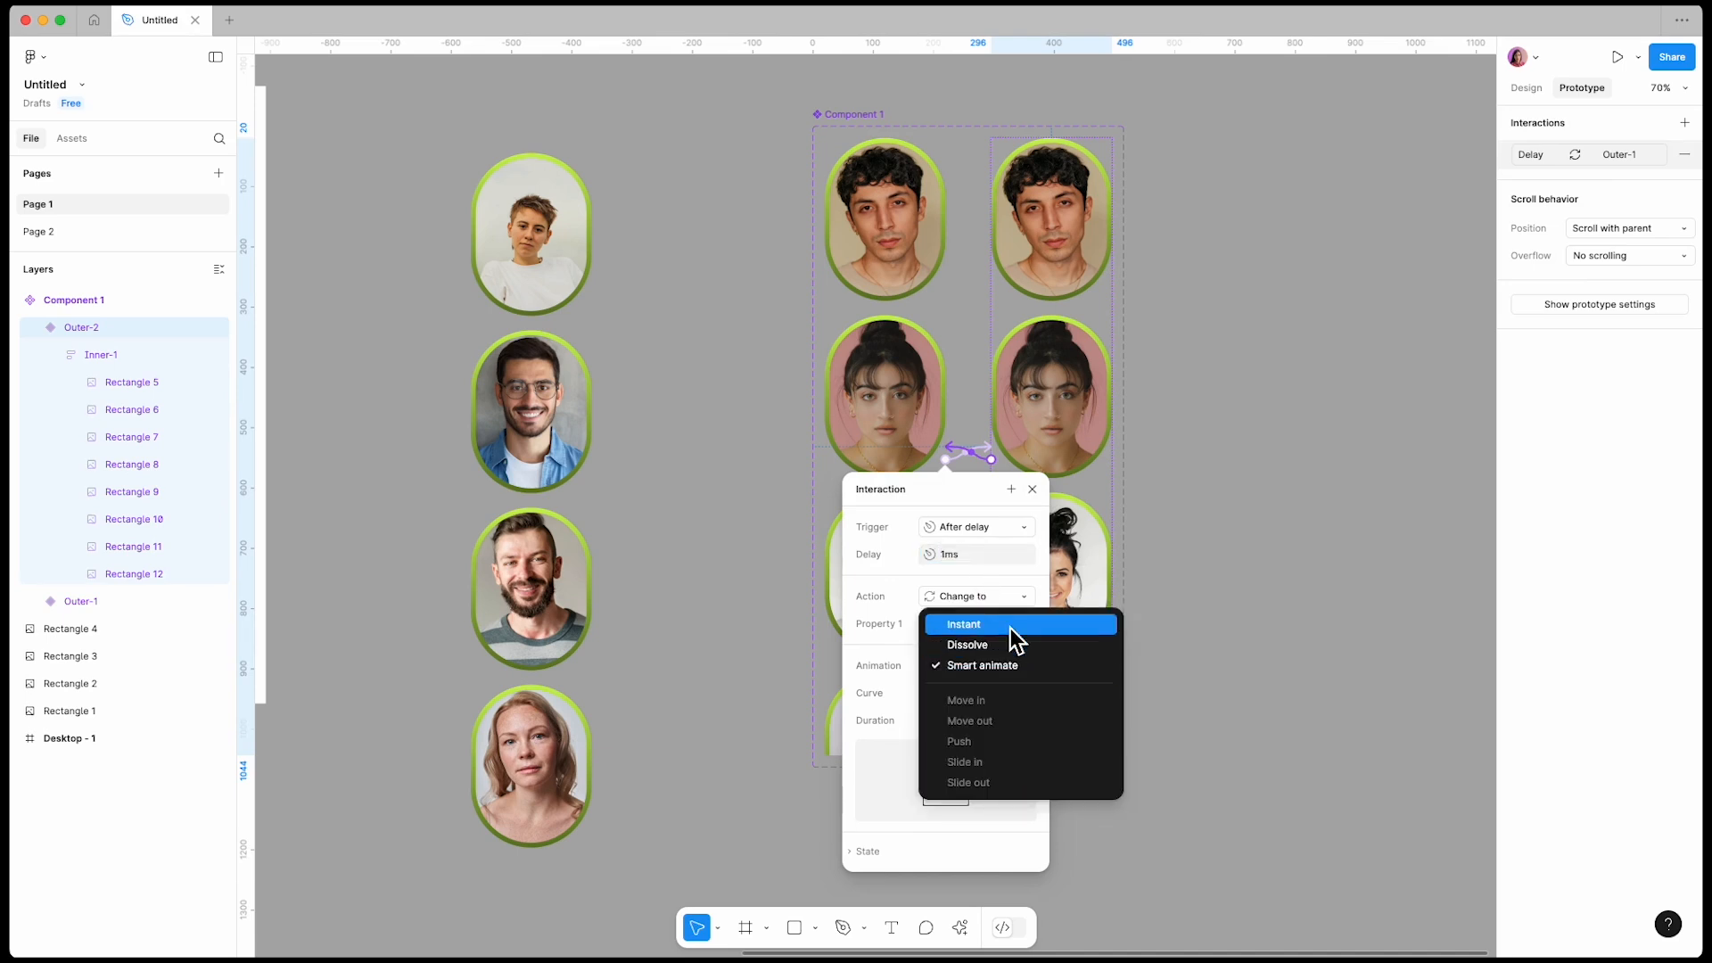
pyautogui.click(1009, 624)
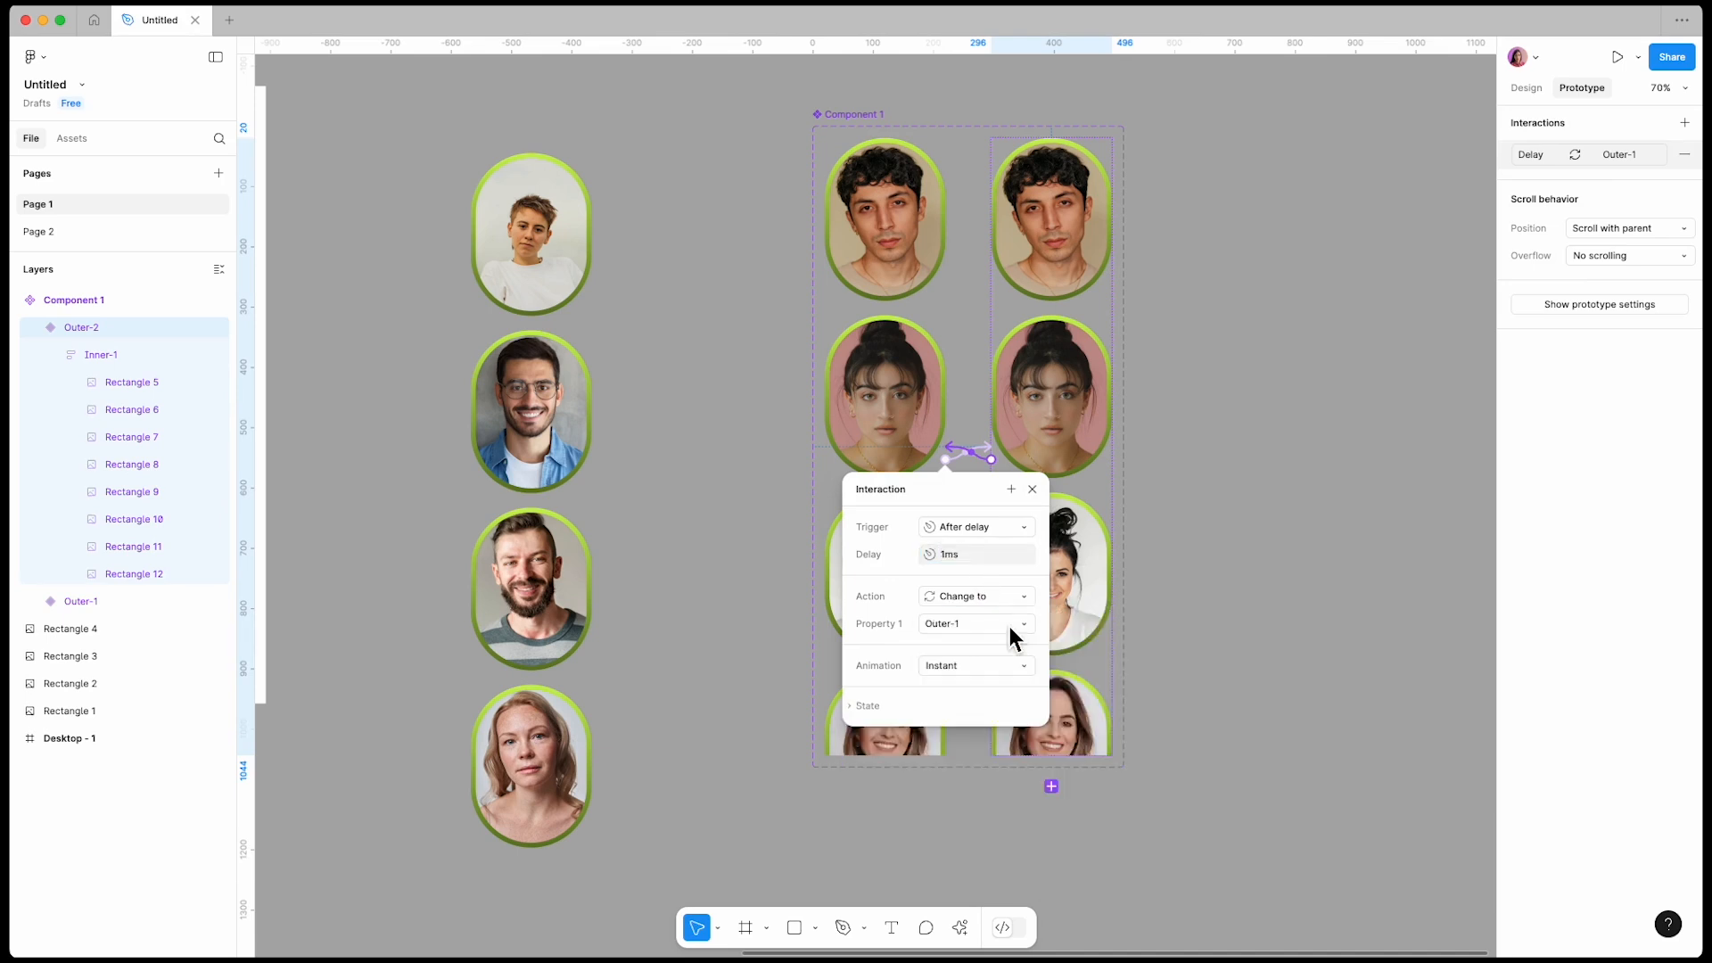
pyautogui.click(1031, 491)
# Step: Place a copy of the Outer-1 variant as an instance in the right part of the Desktop - 1 frame
pyautogui.click(1521, 93)
pyautogui.click(1399, 382)
pyautogui.scroll(-5, 1404, 394)
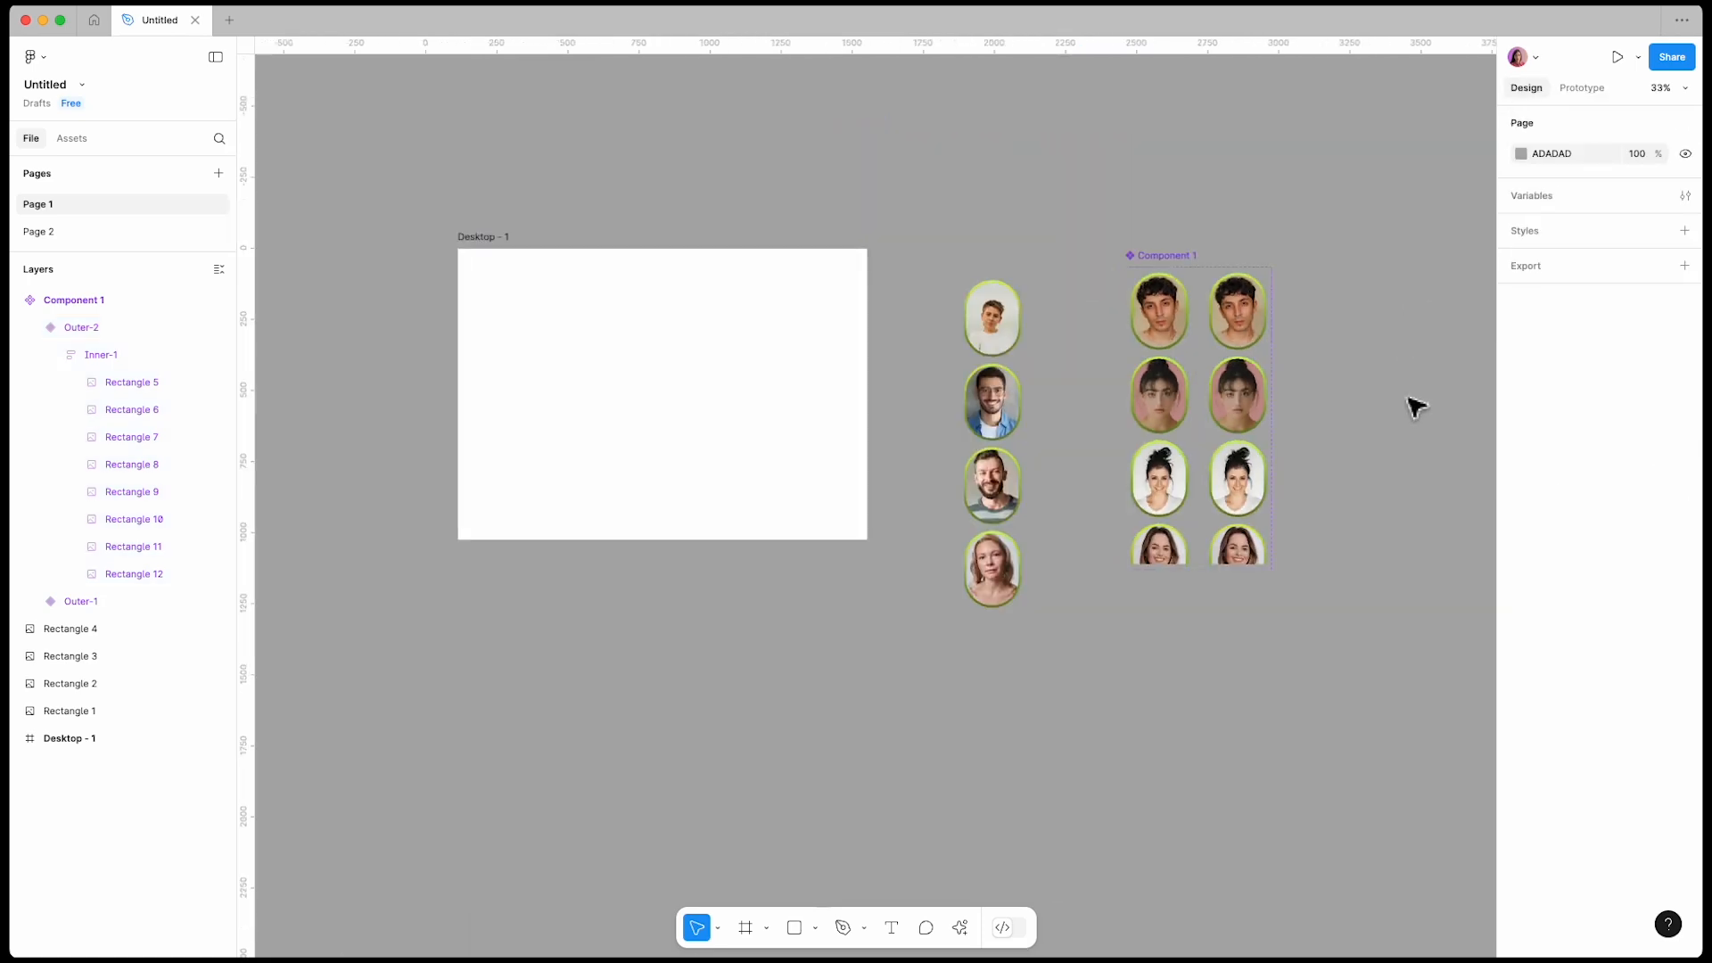
pyautogui.moveTo(1177, 345); pyautogui.dragTo(783, 305)
# Step: Play the Desktop - 1 prototype to check the scrolling portrait column, and return to the design file
pyautogui.click(506, 241)
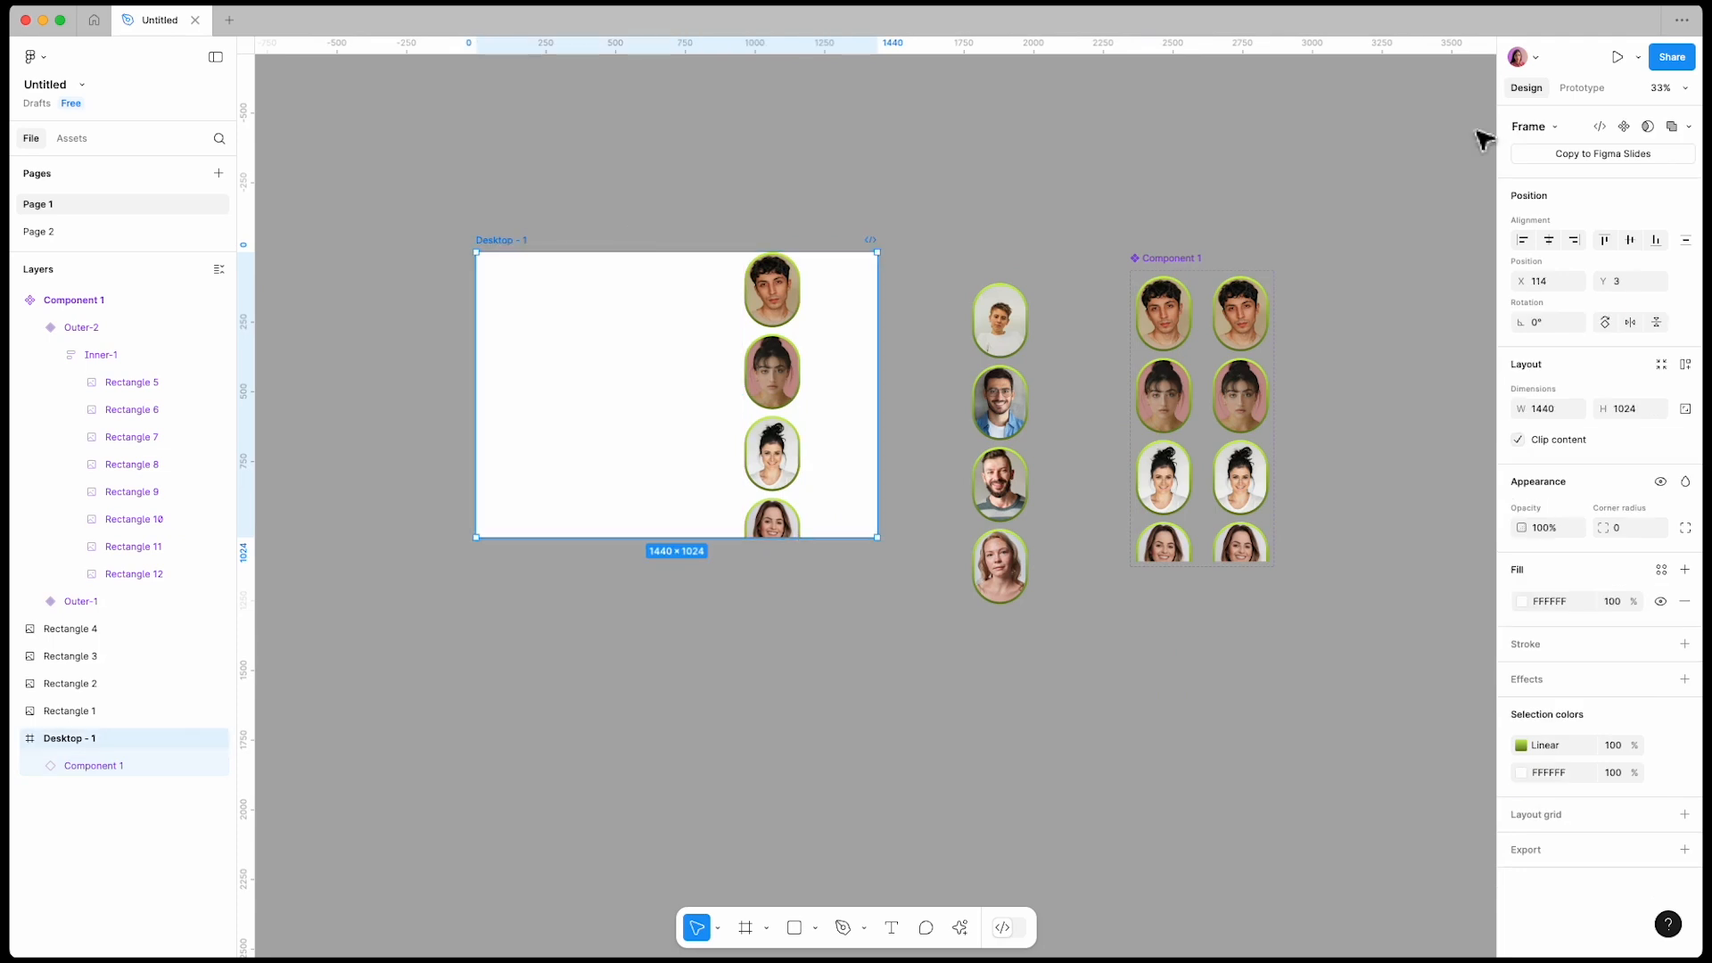
pyautogui.press('super+alt+Return')
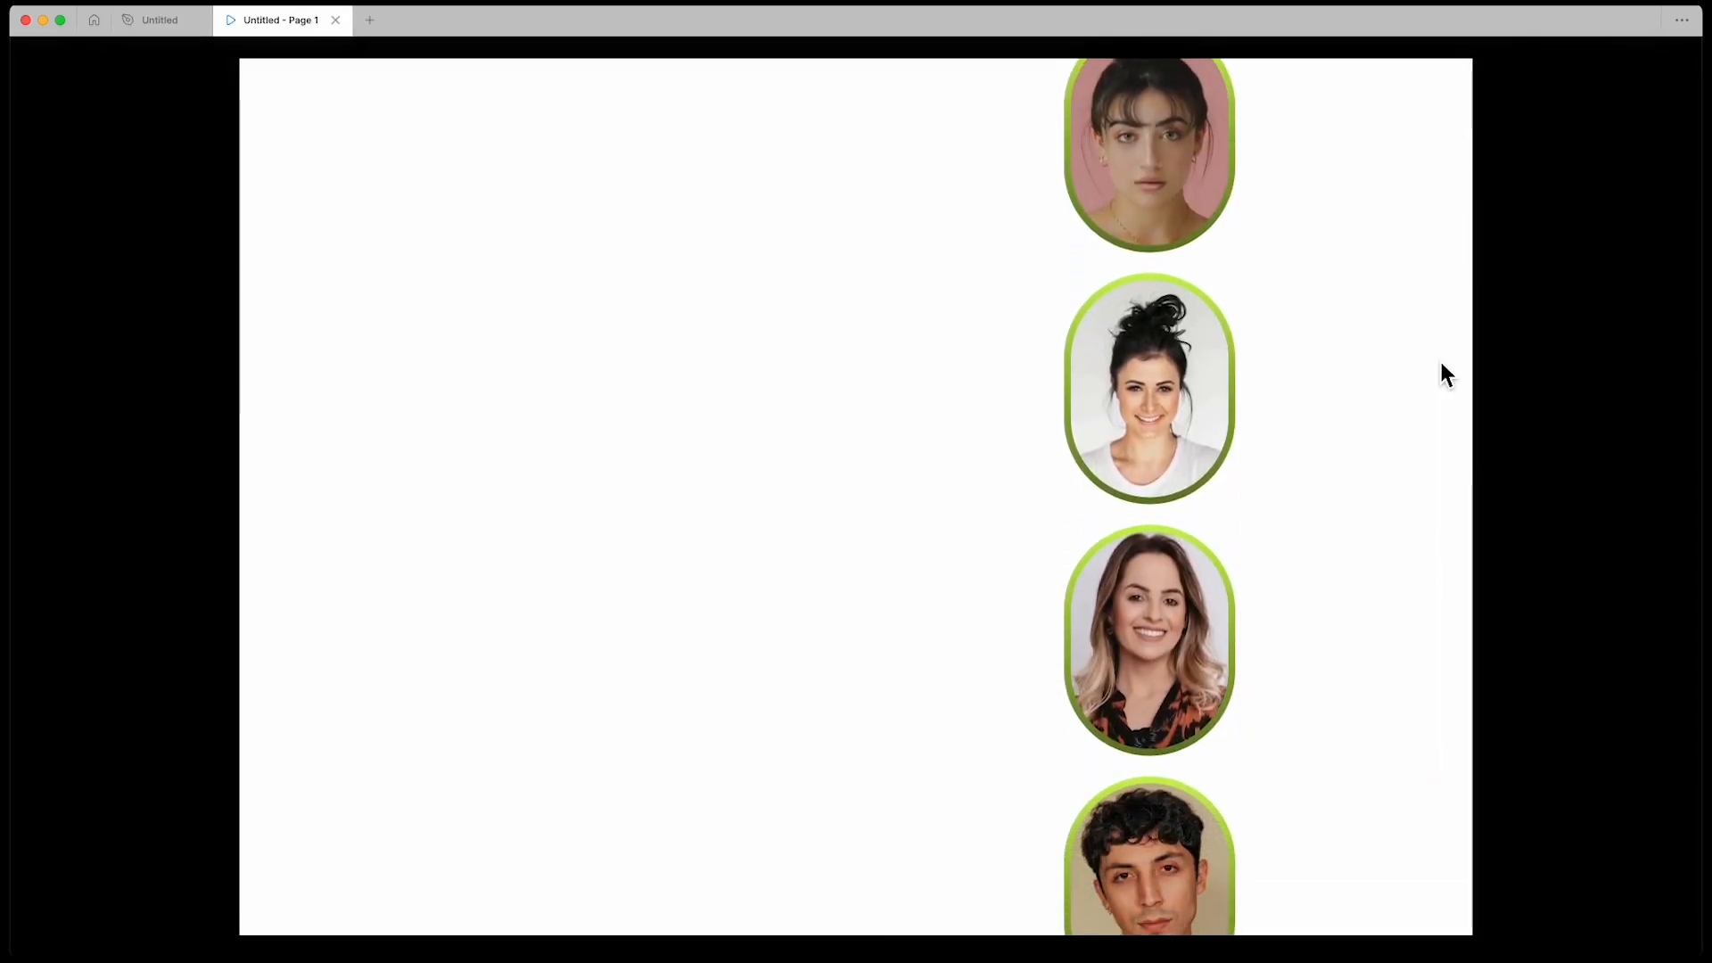
pyautogui.click(159, 20)
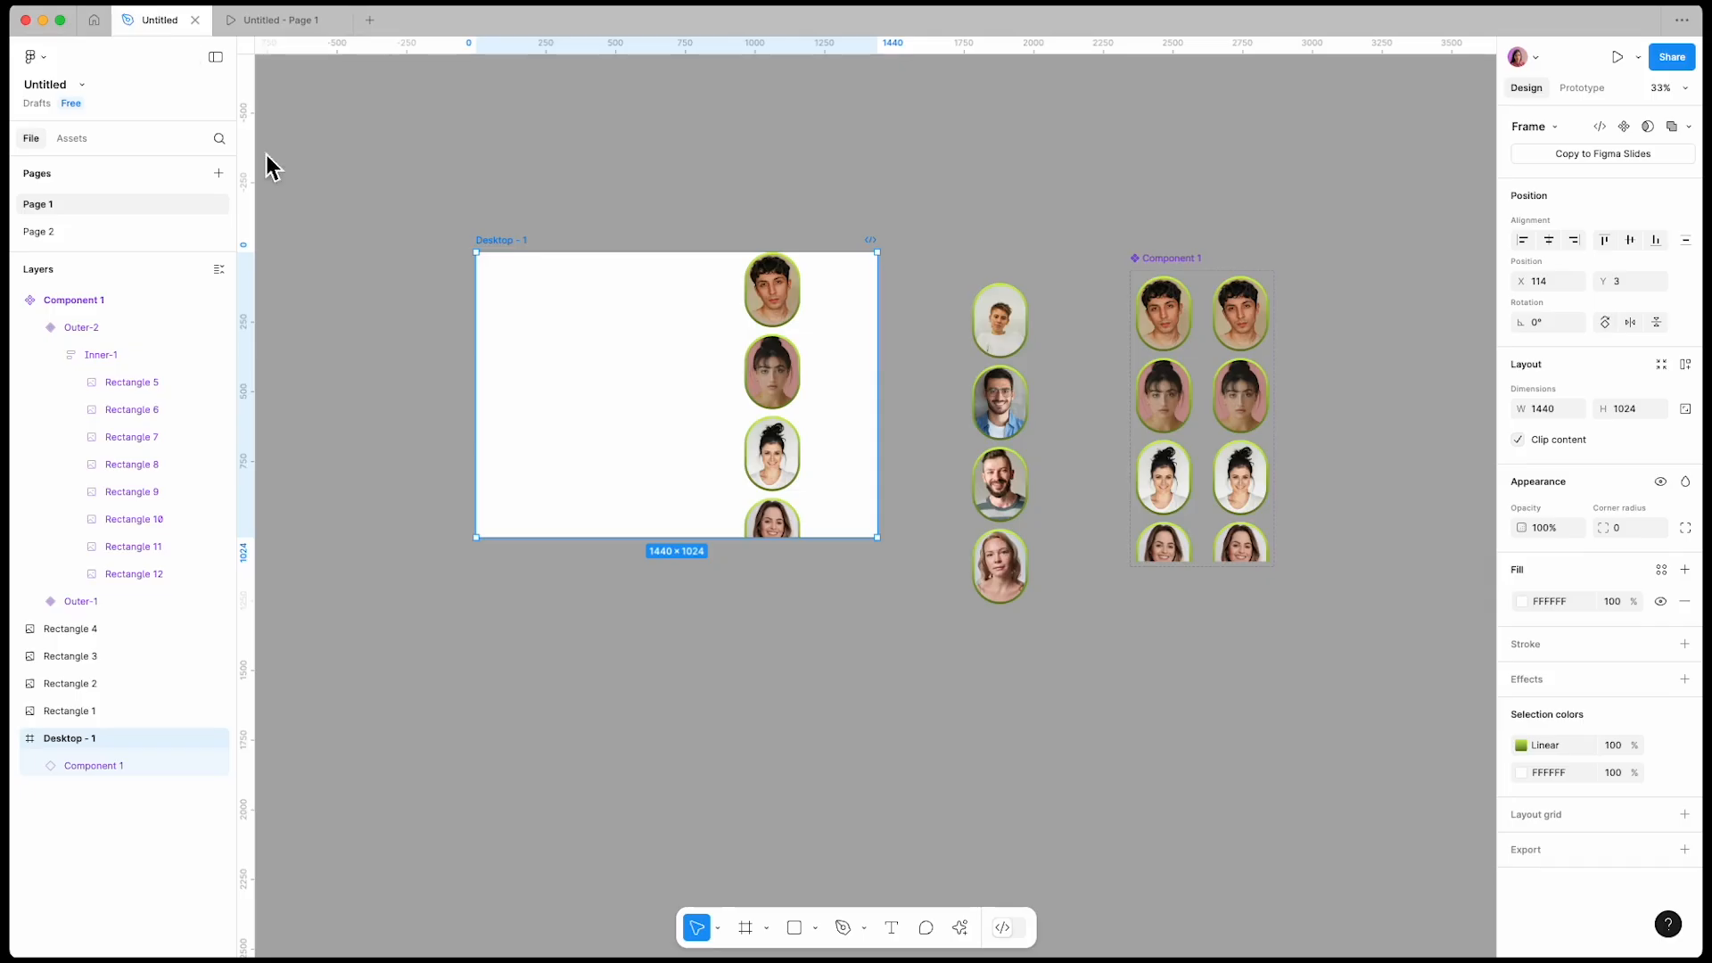
# Step: Change the Desktop - 1 frame's fill to black (000000) and check the prototype preview
pyautogui.click(1525, 605)
pyautogui.moveTo(1324, 740); pyautogui.dragTo(1314, 803)
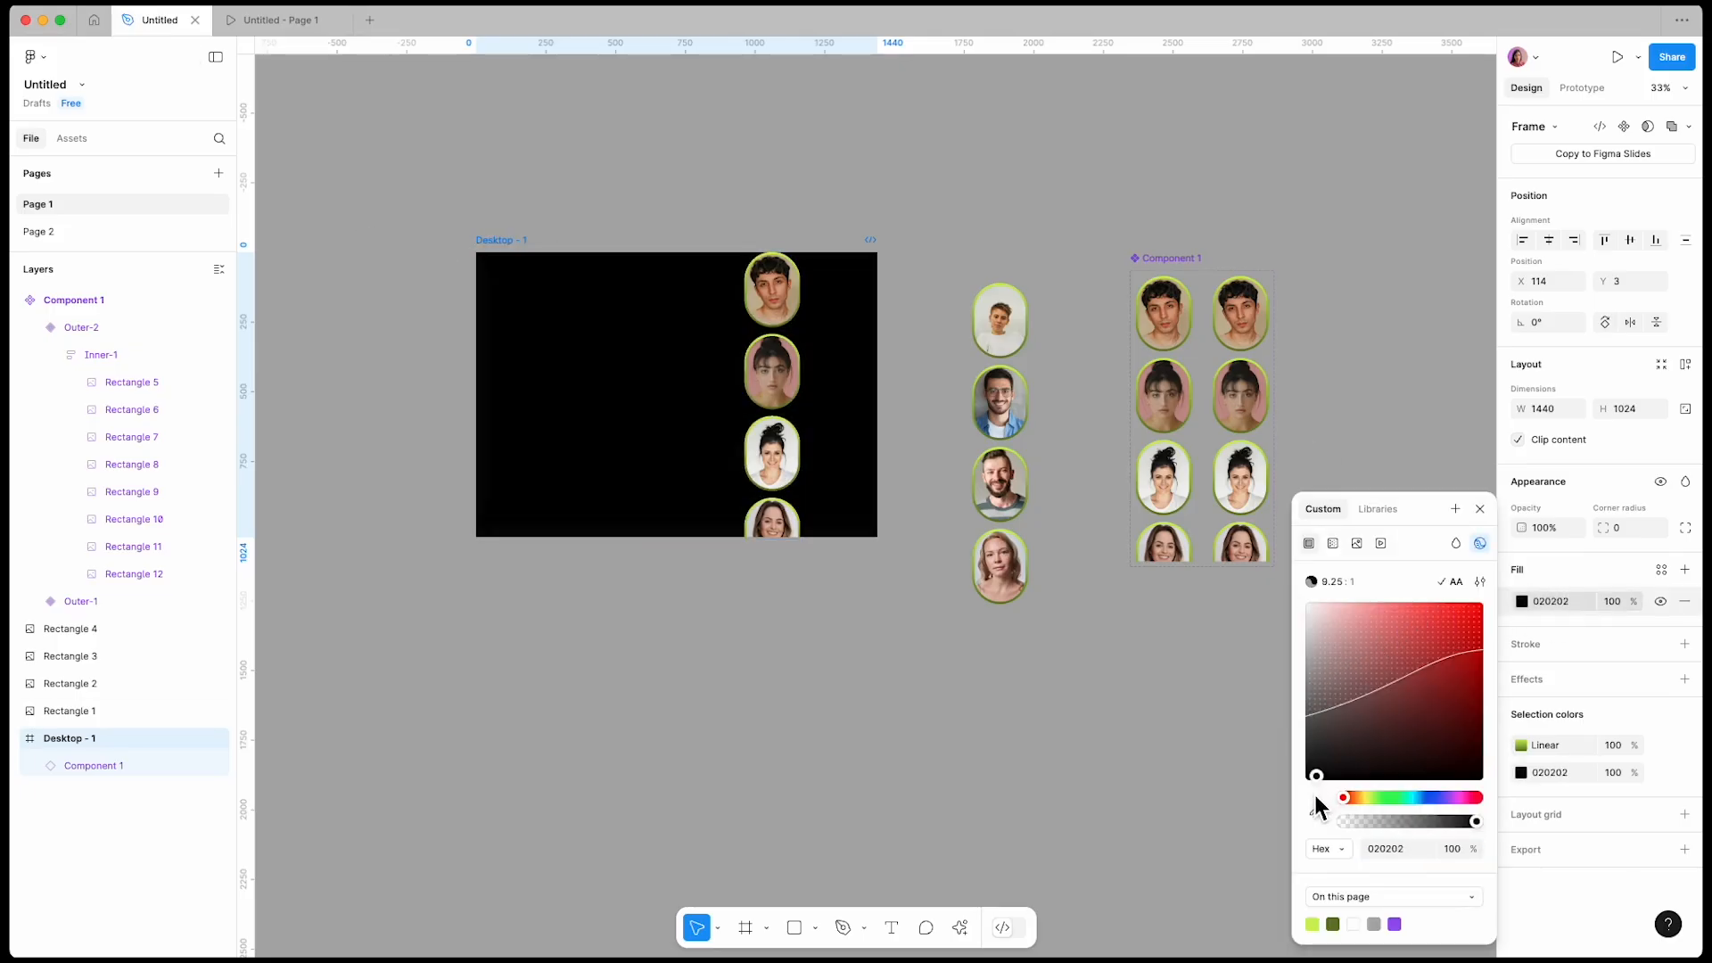
pyautogui.click(1479, 511)
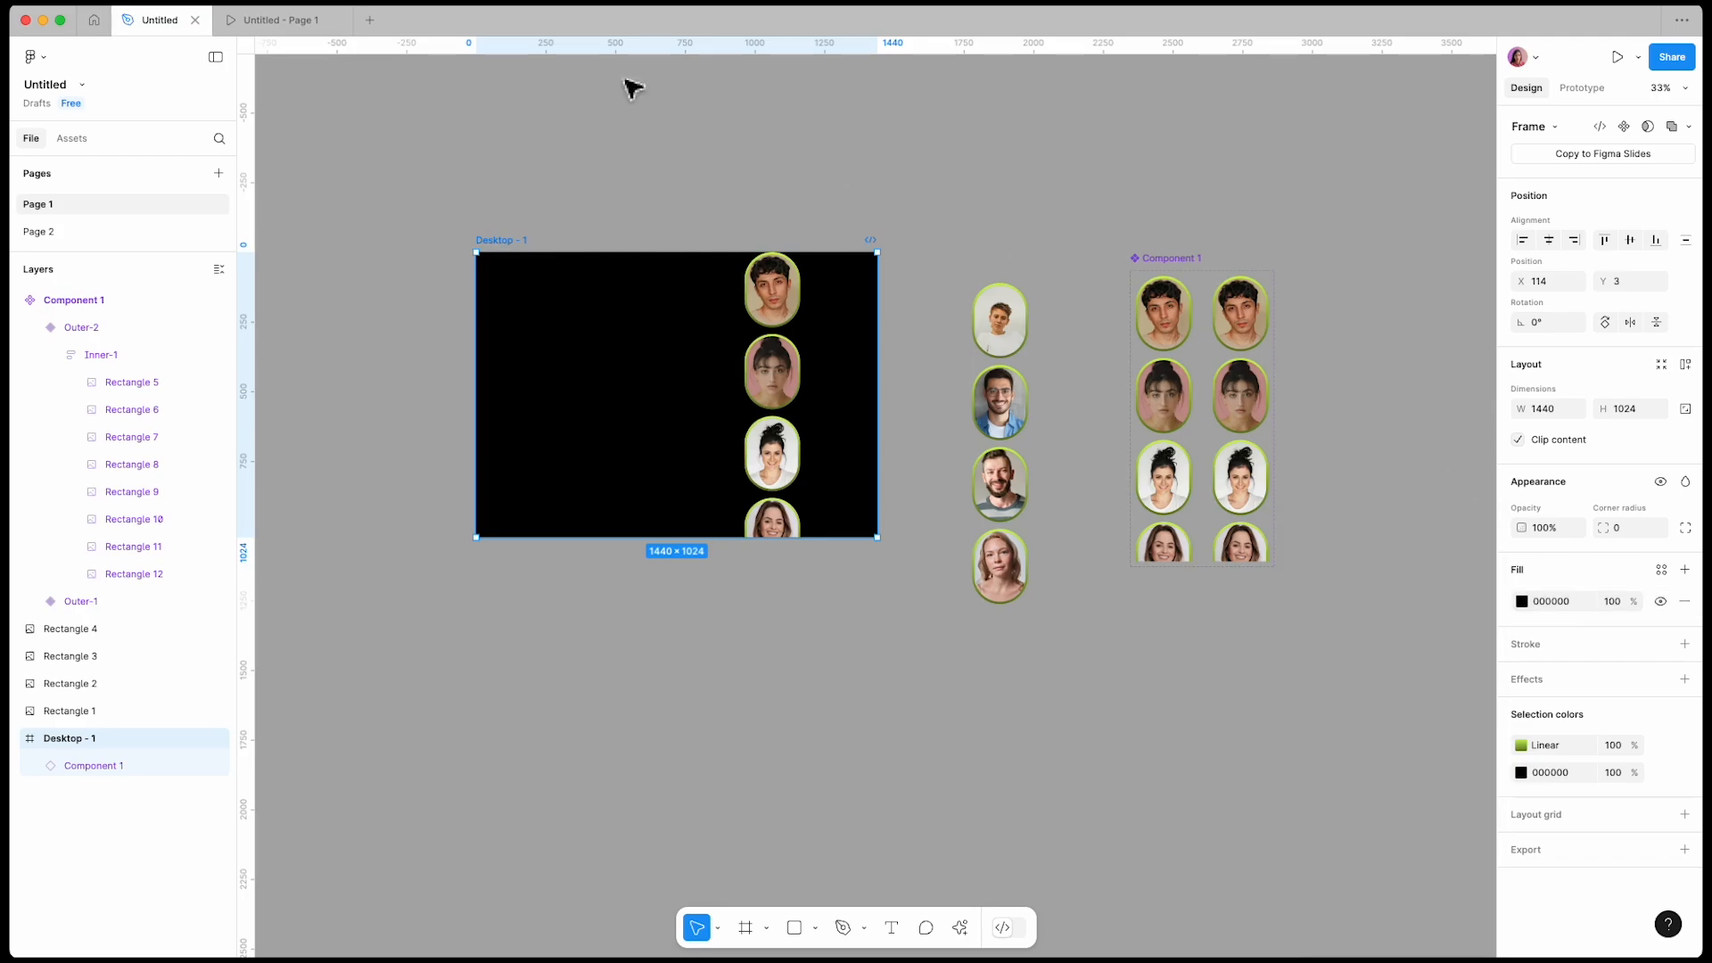
pyautogui.click(242, 19)
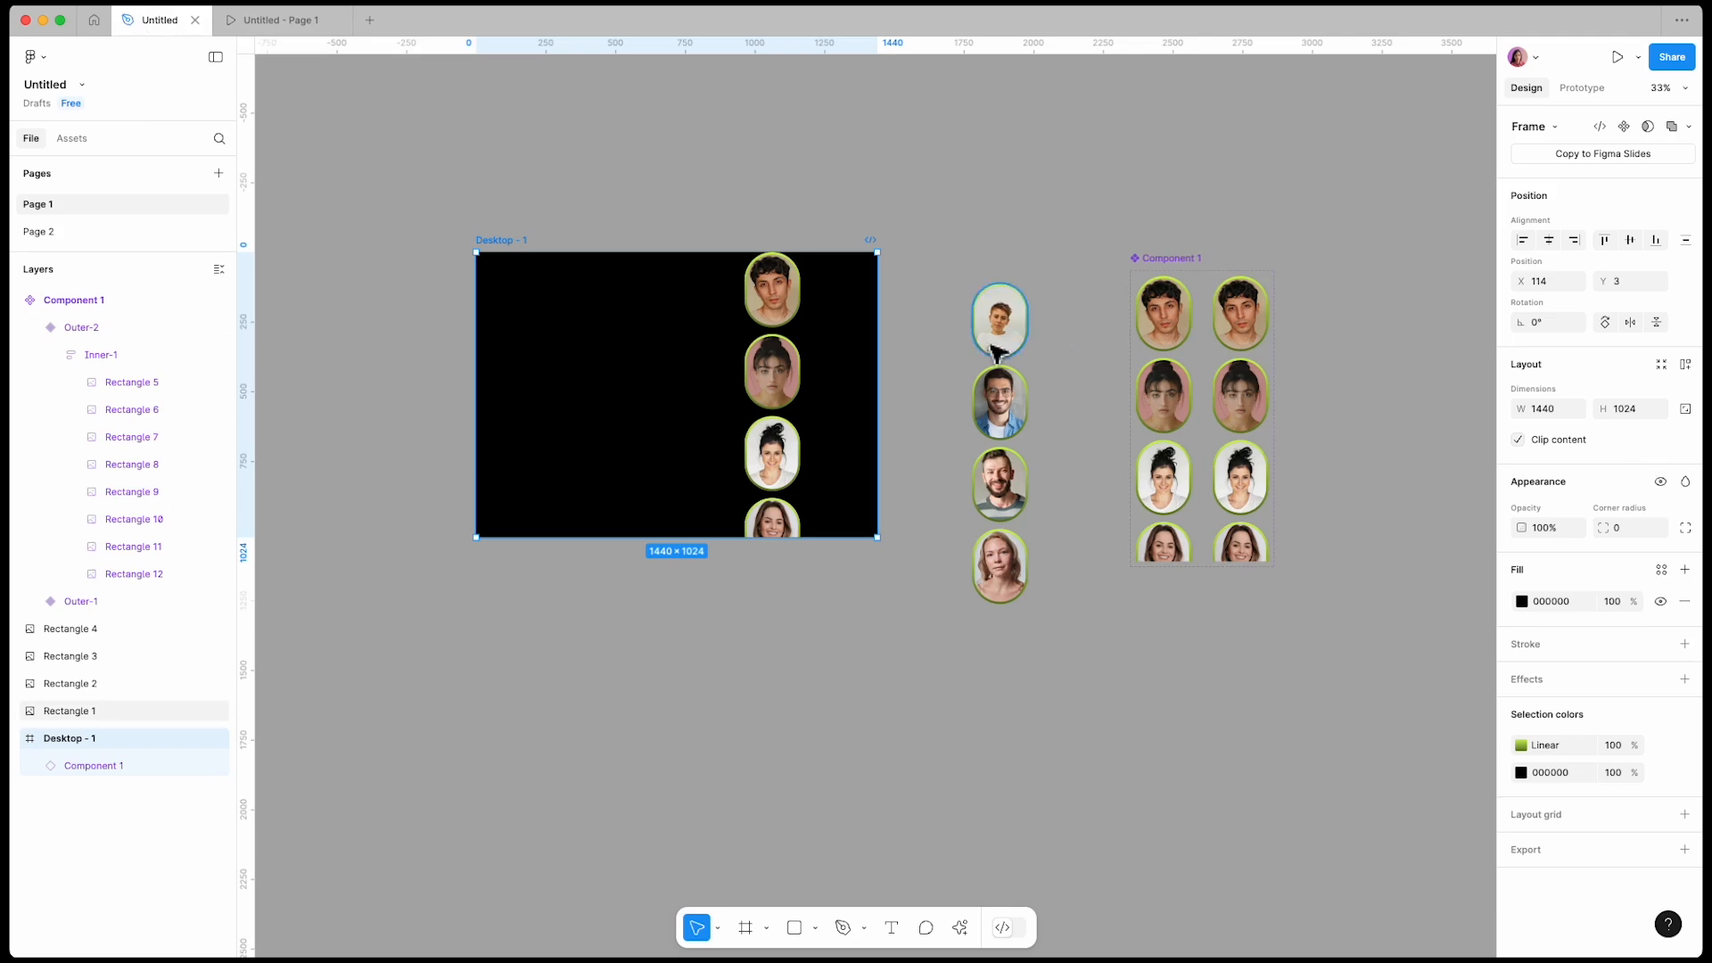
# Step: Move the four loose portrait rectangles together to the right of Component 1, at X 3279
pyautogui.moveTo(1045, 286); pyautogui.dragTo(1006, 622)
pyautogui.scroll(-1, 788, 558)
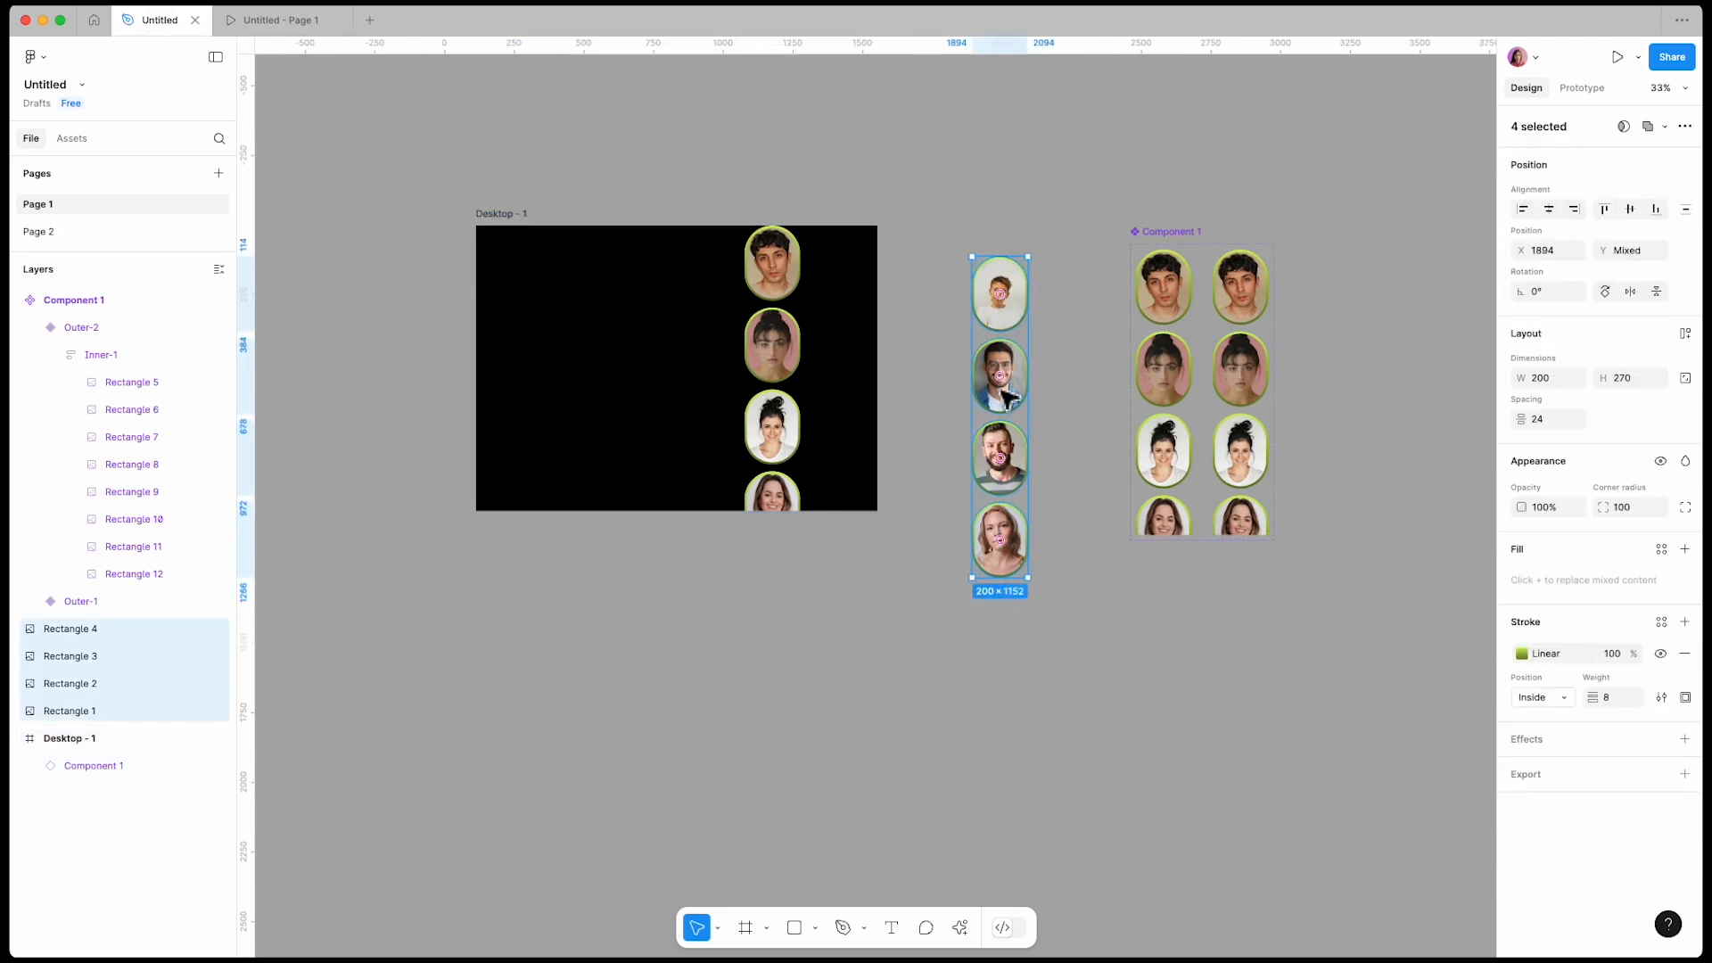
pyautogui.moveTo(1010, 406); pyautogui.dragTo(1396, 388)
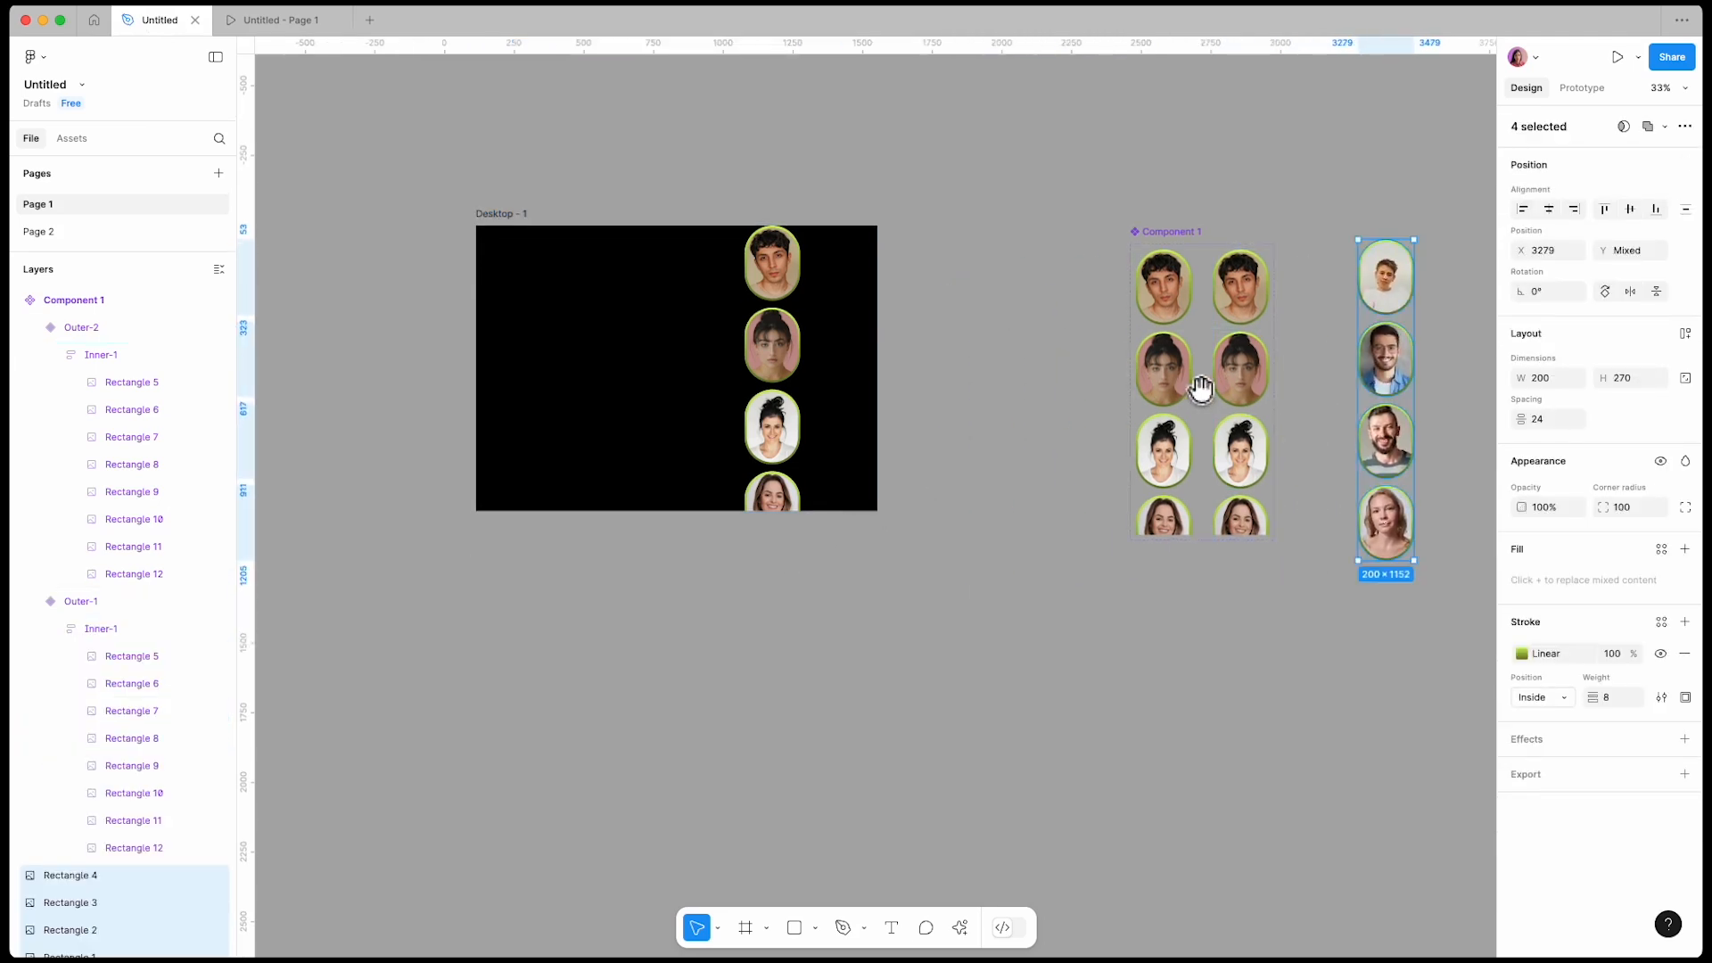
pyautogui.hscroll(3, 1132, 535)
pyautogui.hscroll(5, 1132, 535)
pyautogui.scroll(3, 1051, 418)
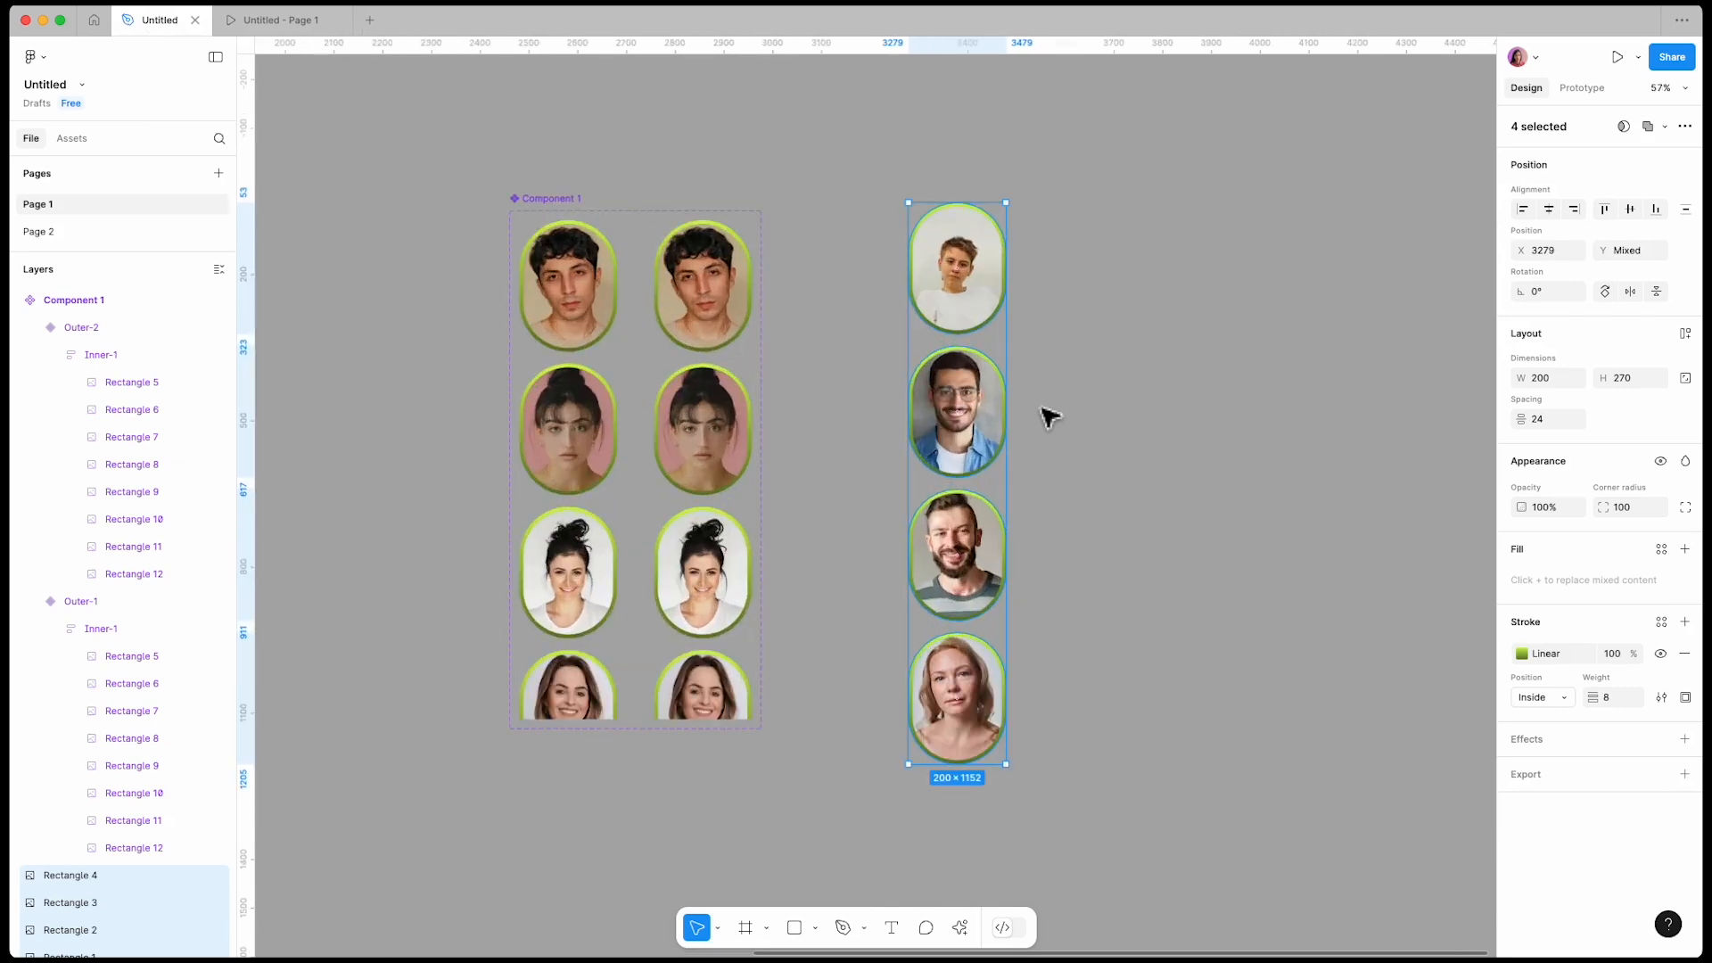
# Step: Wrap the four selected portraits in a vertical auto layout frame and rename it Inner-2
pyautogui.hotkey('shift', 'a')
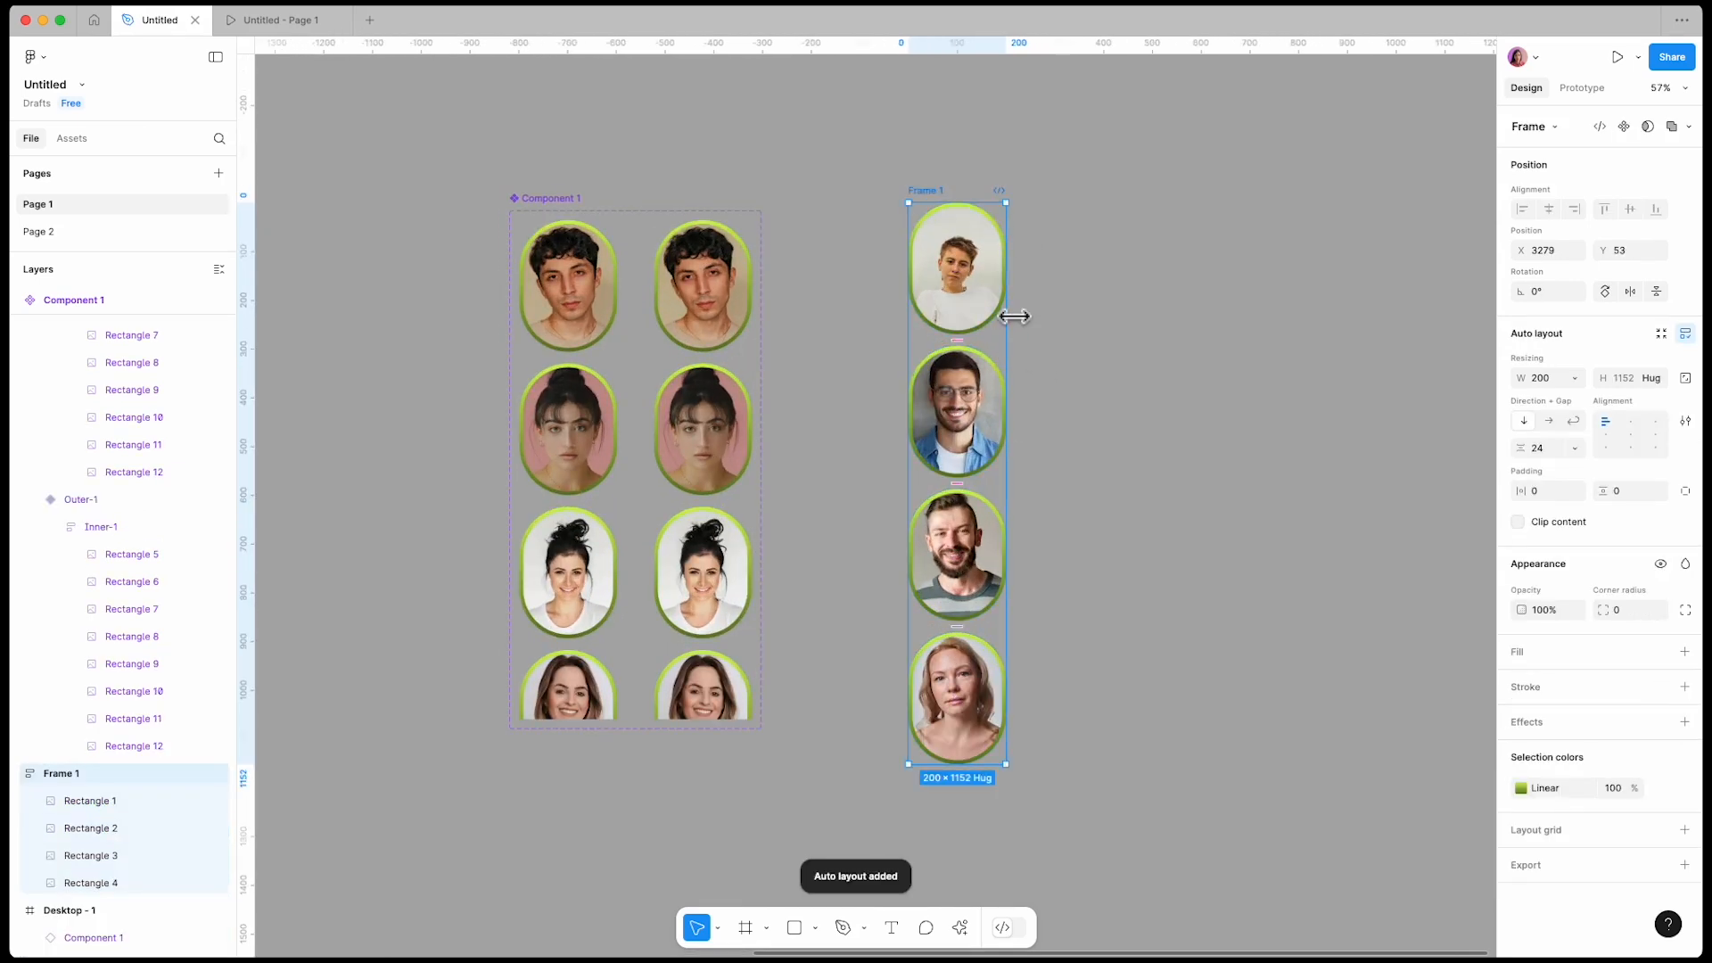
pyautogui.doubleClick(930, 191)
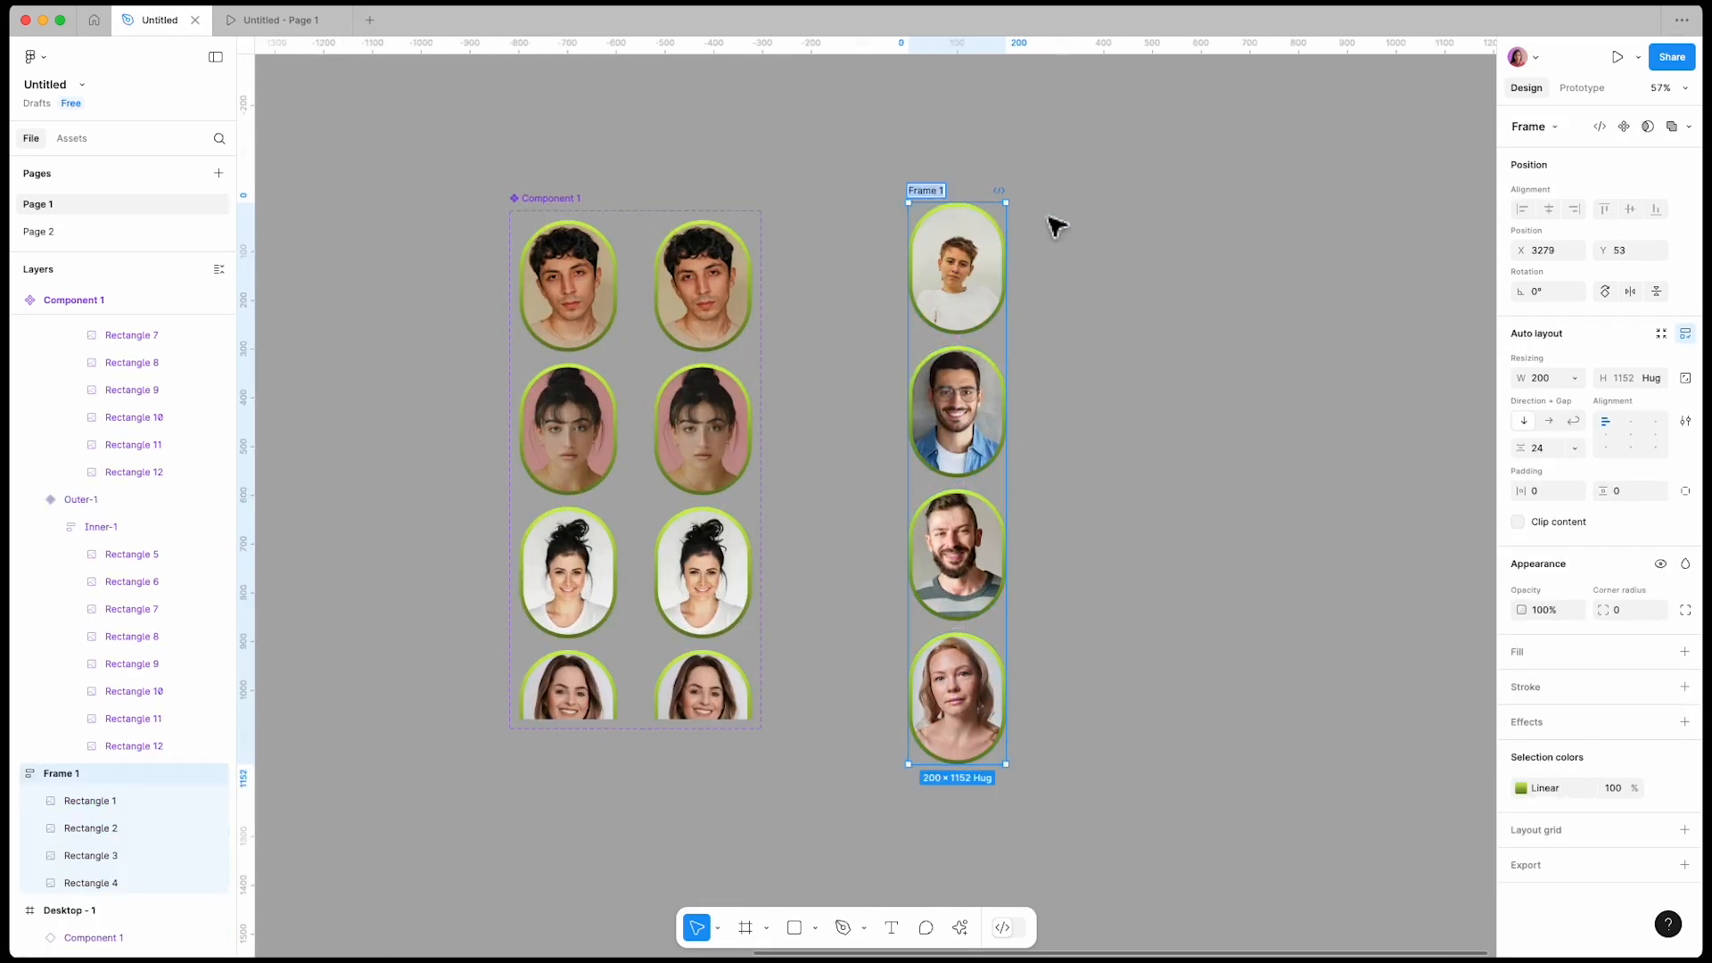
pyautogui.click(1113, 215)
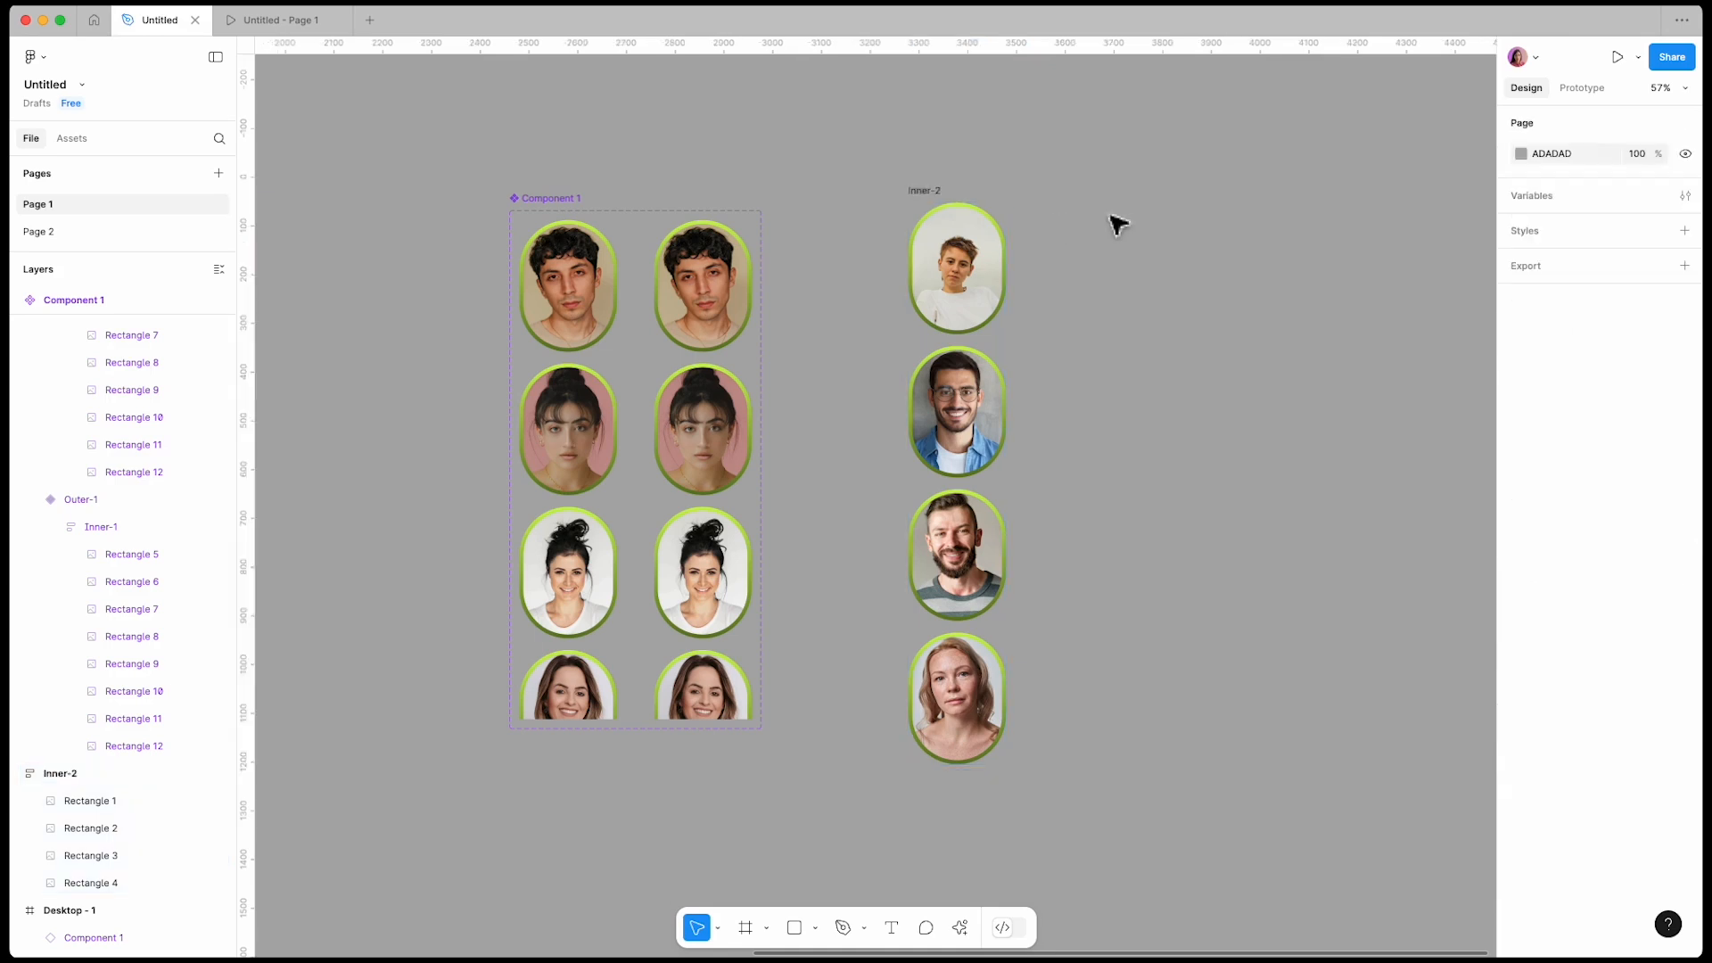
pyautogui.click(966, 239)
pyautogui.rightClick(967, 236)
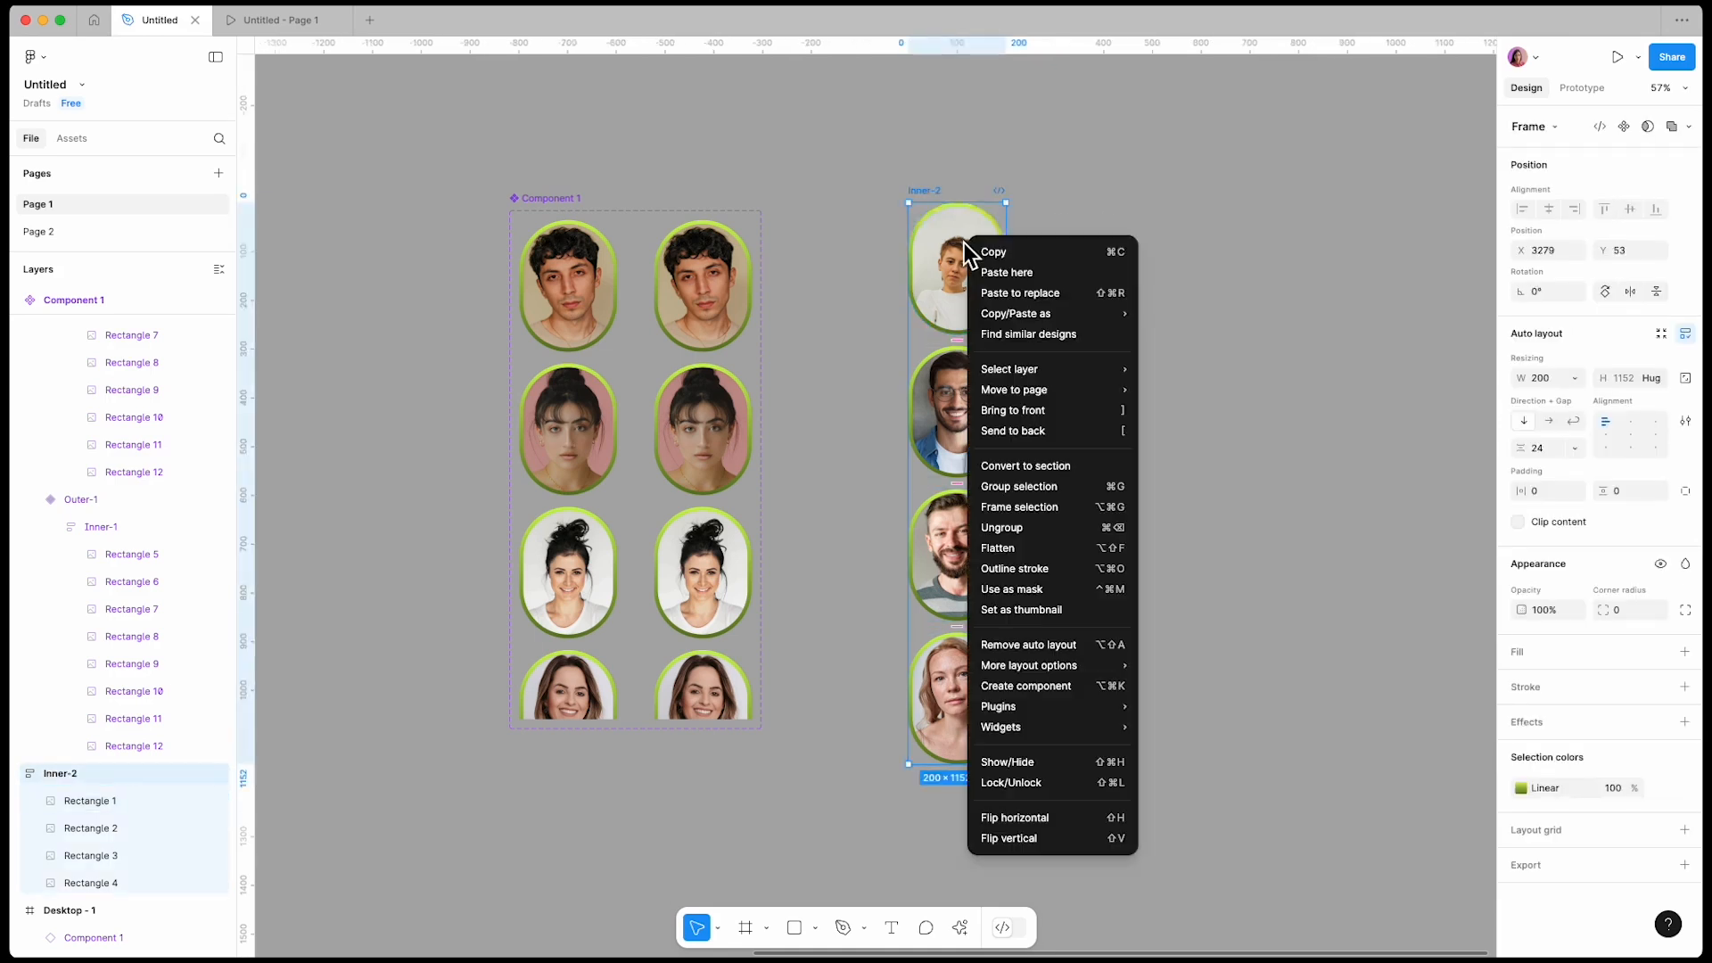
pyautogui.click(1083, 513)
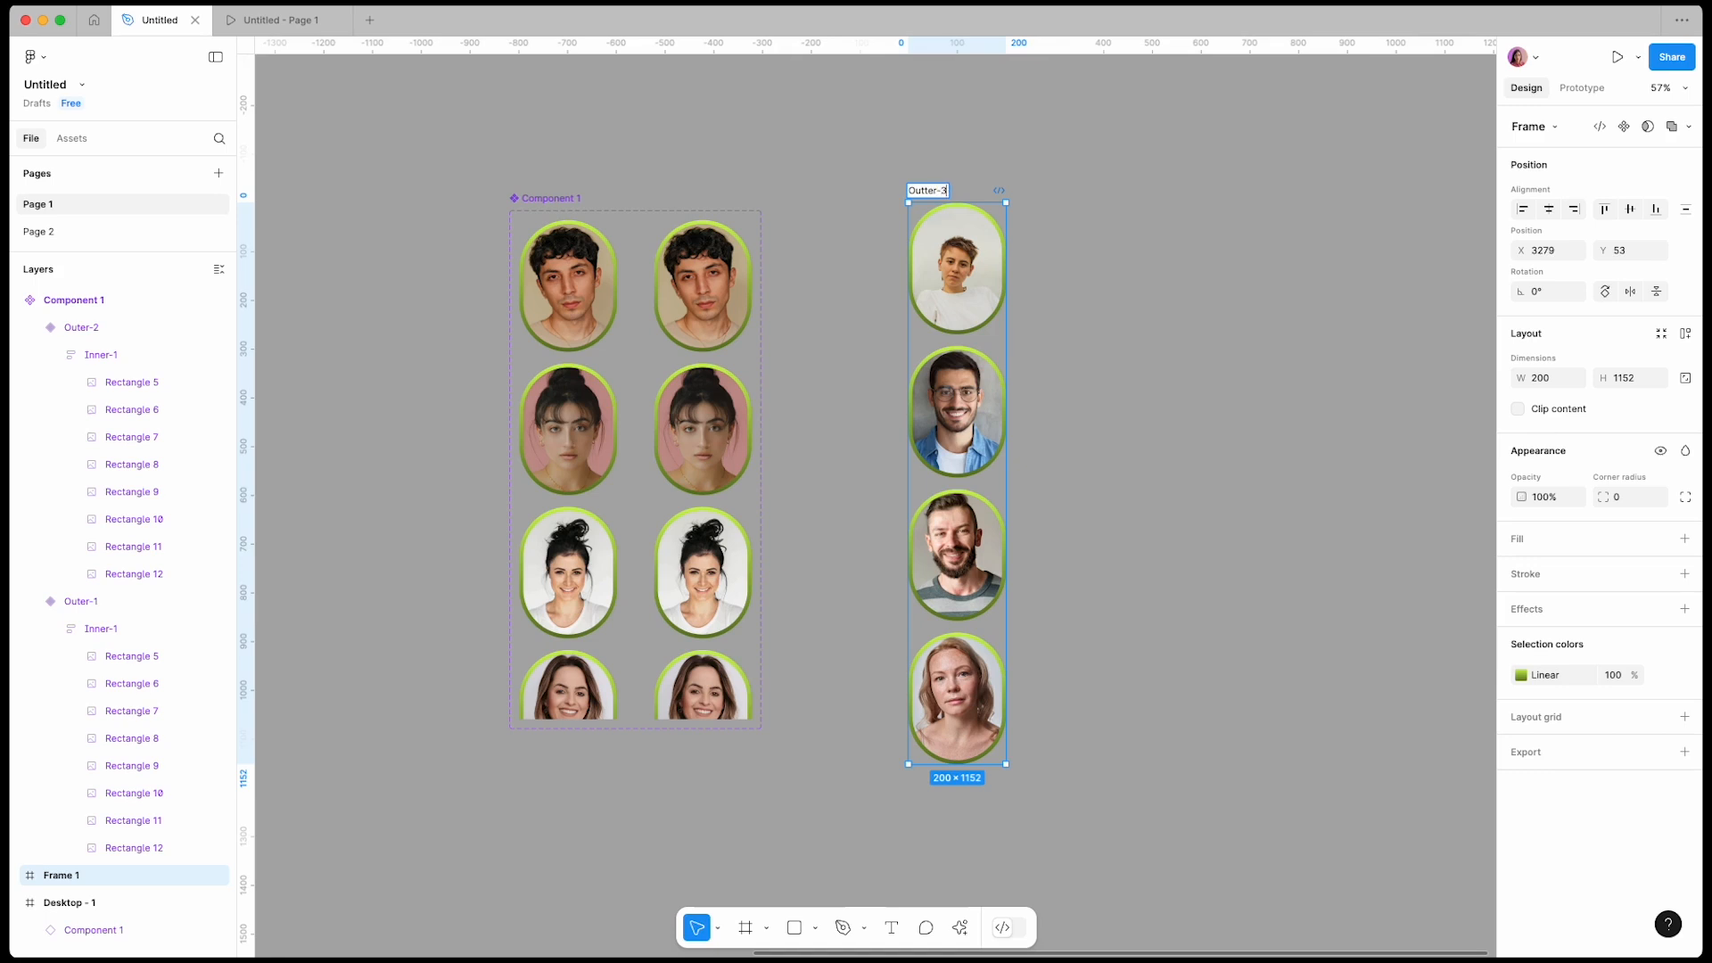
pyautogui.hotkey('ctrl', 'z')
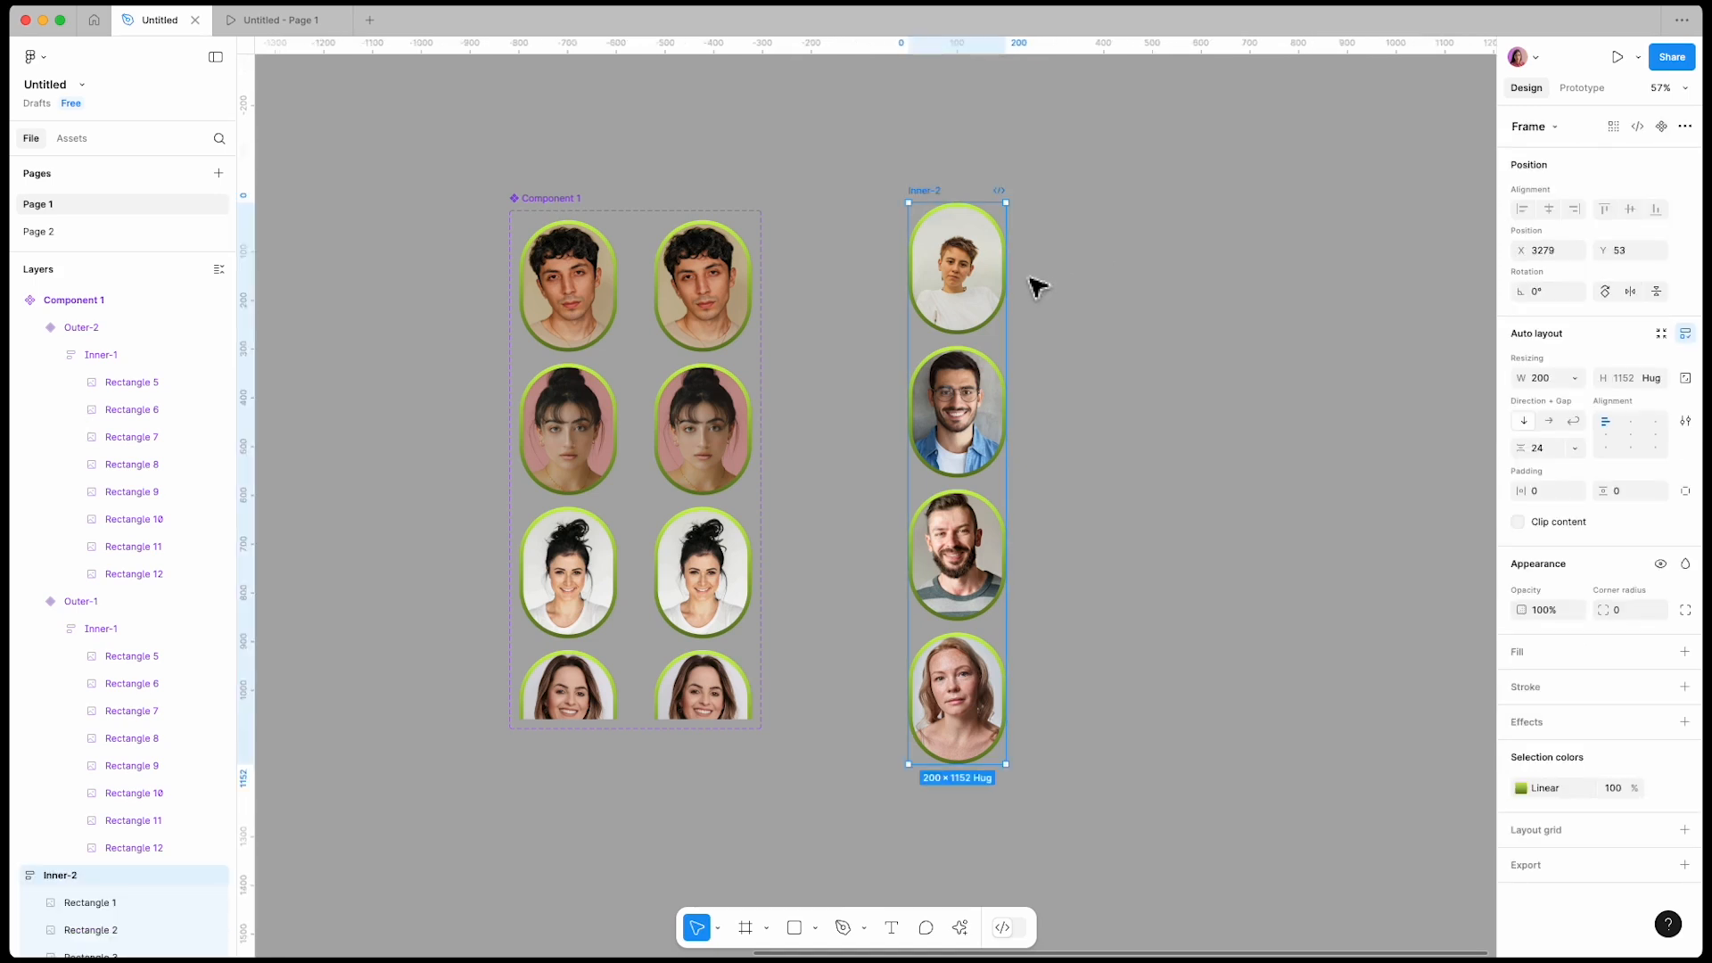
# Step: Duplicate all four portraits inside the Inner-2 frame so the column repeats twice
pyautogui.press('Return')
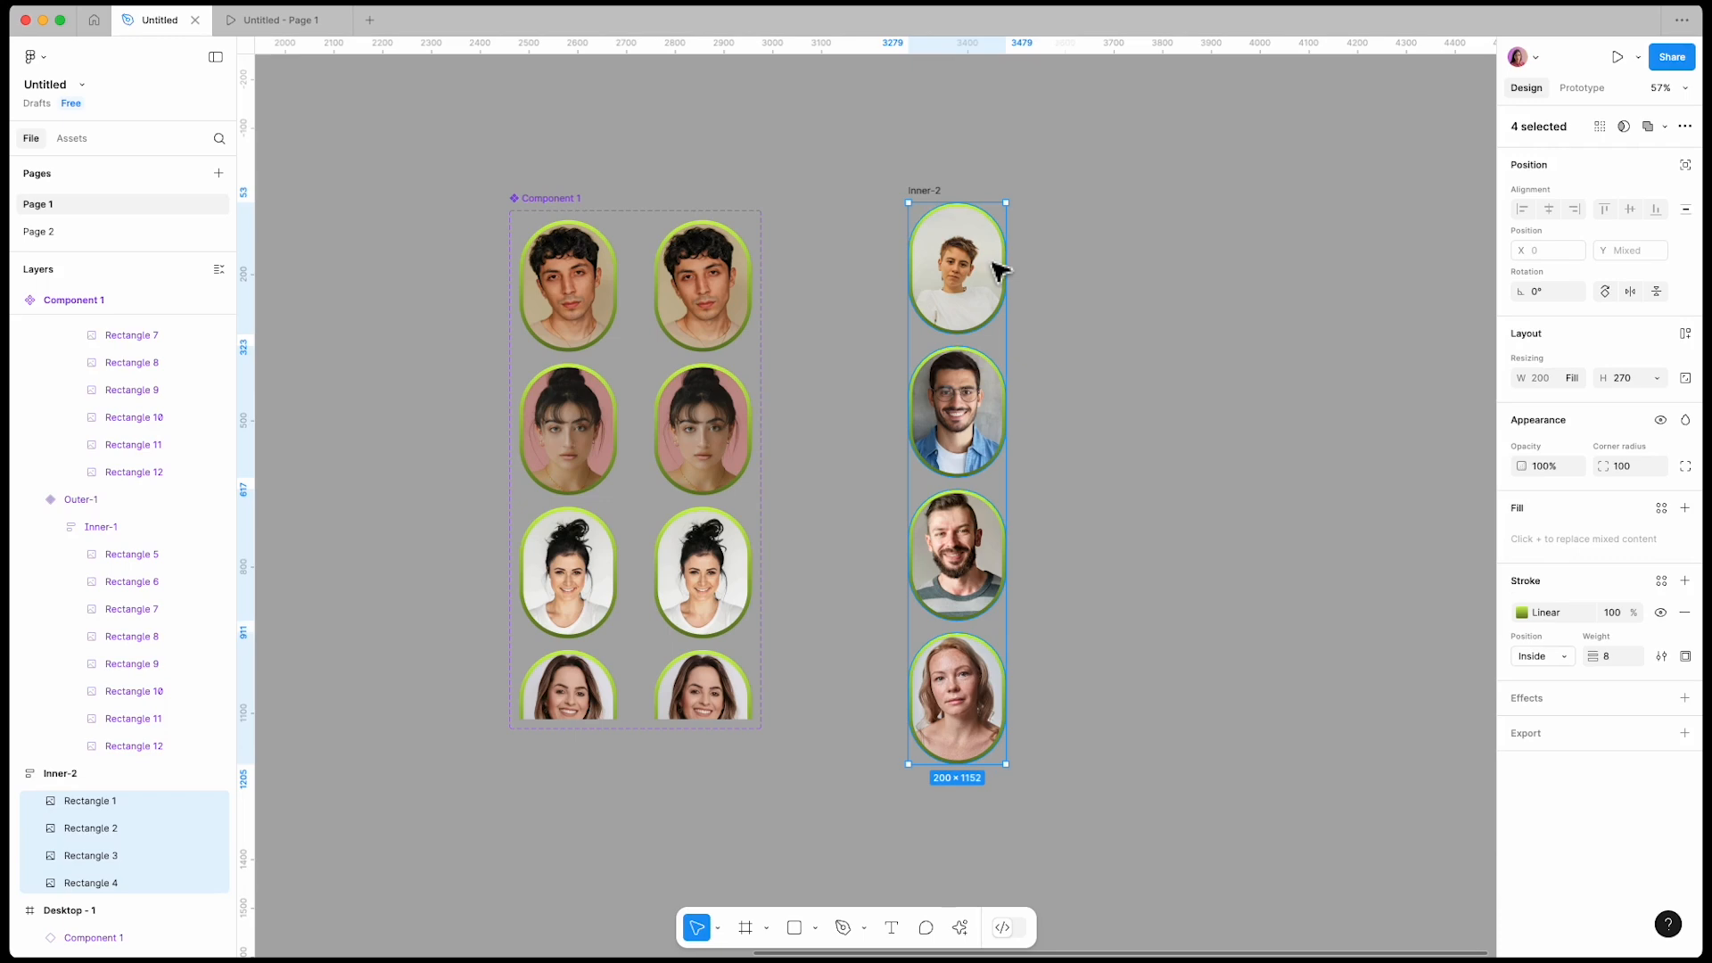
pyautogui.hotkey('ctrl', 'd')
pyautogui.scroll(-5, 994, 263)
pyautogui.click(1062, 370)
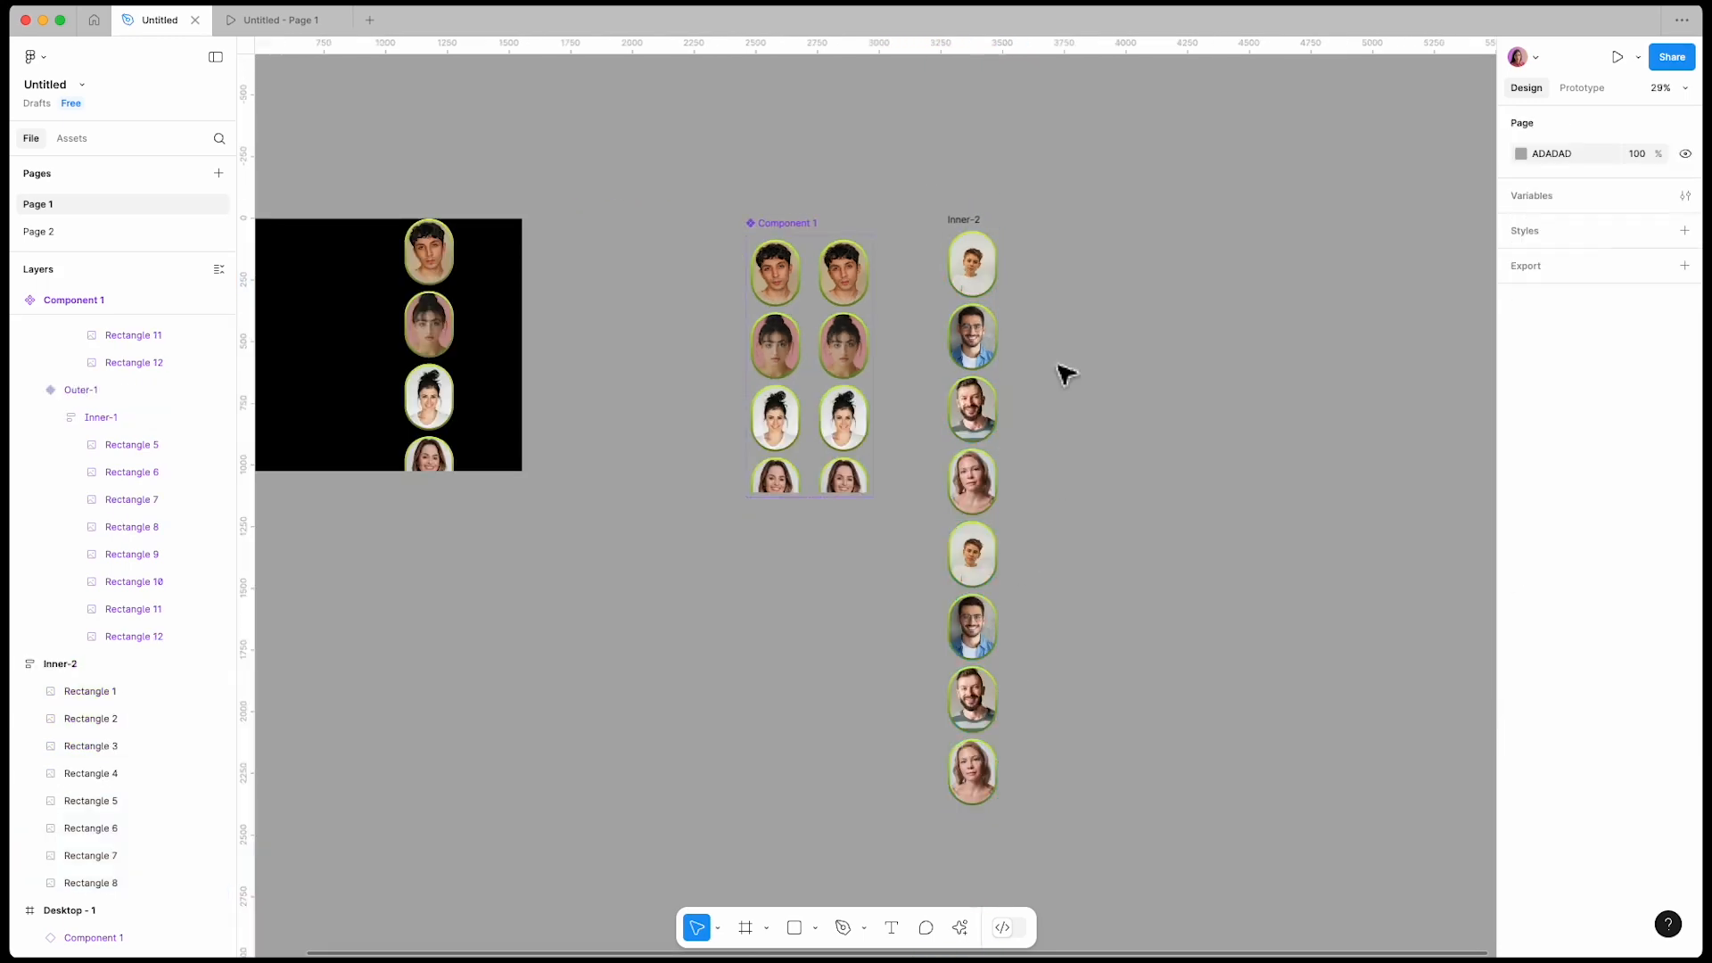
# Step: Wrap the Inner-2 column in a new outer frame and name that frame Outter-3
pyautogui.click(970, 230)
pyautogui.scroll(5, 985, 239)
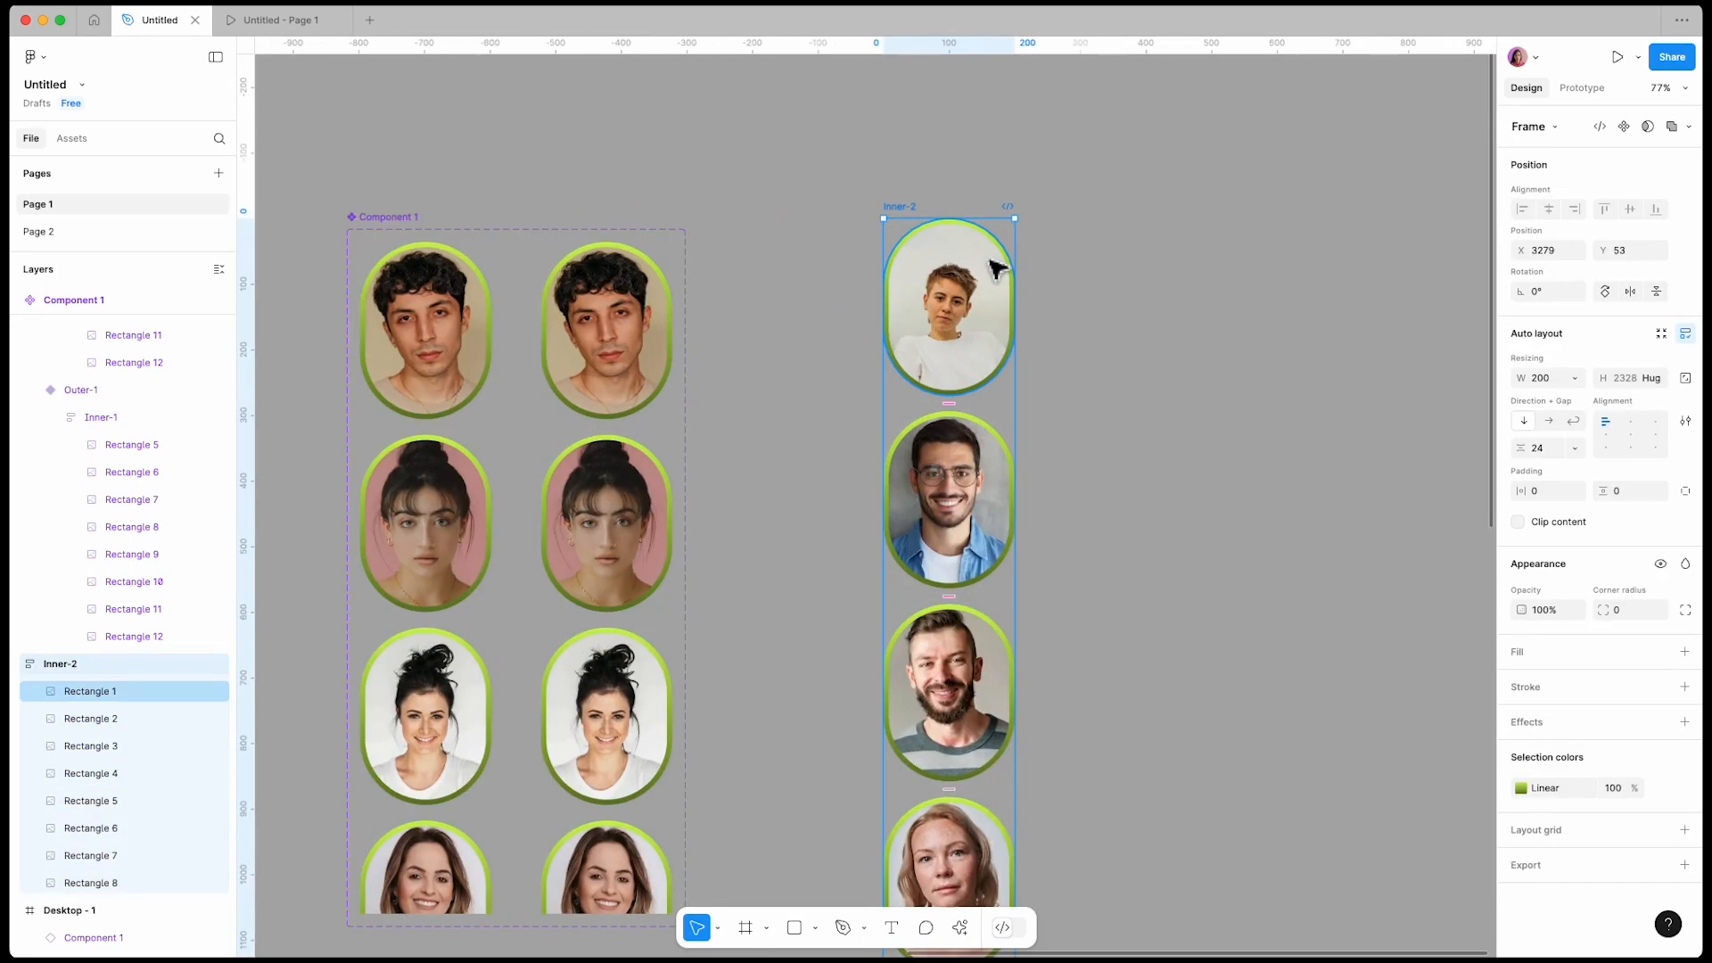
pyautogui.rightClick(990, 259)
pyautogui.click(1070, 525)
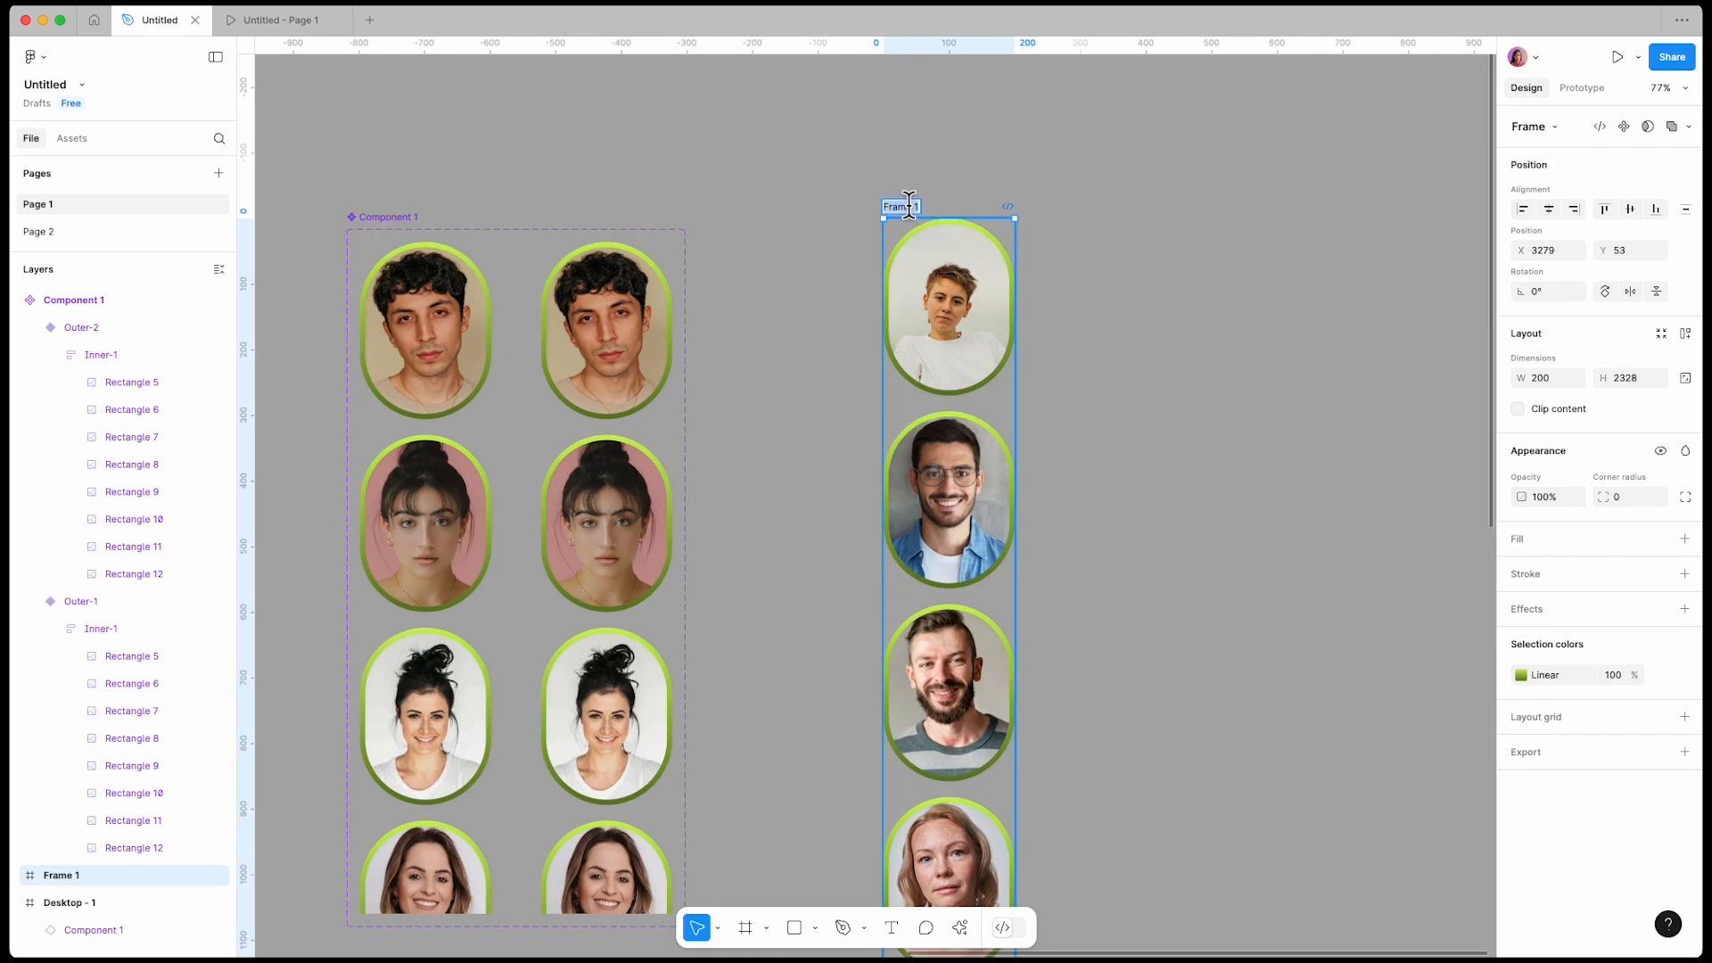
pyautogui.write('Outter-3')
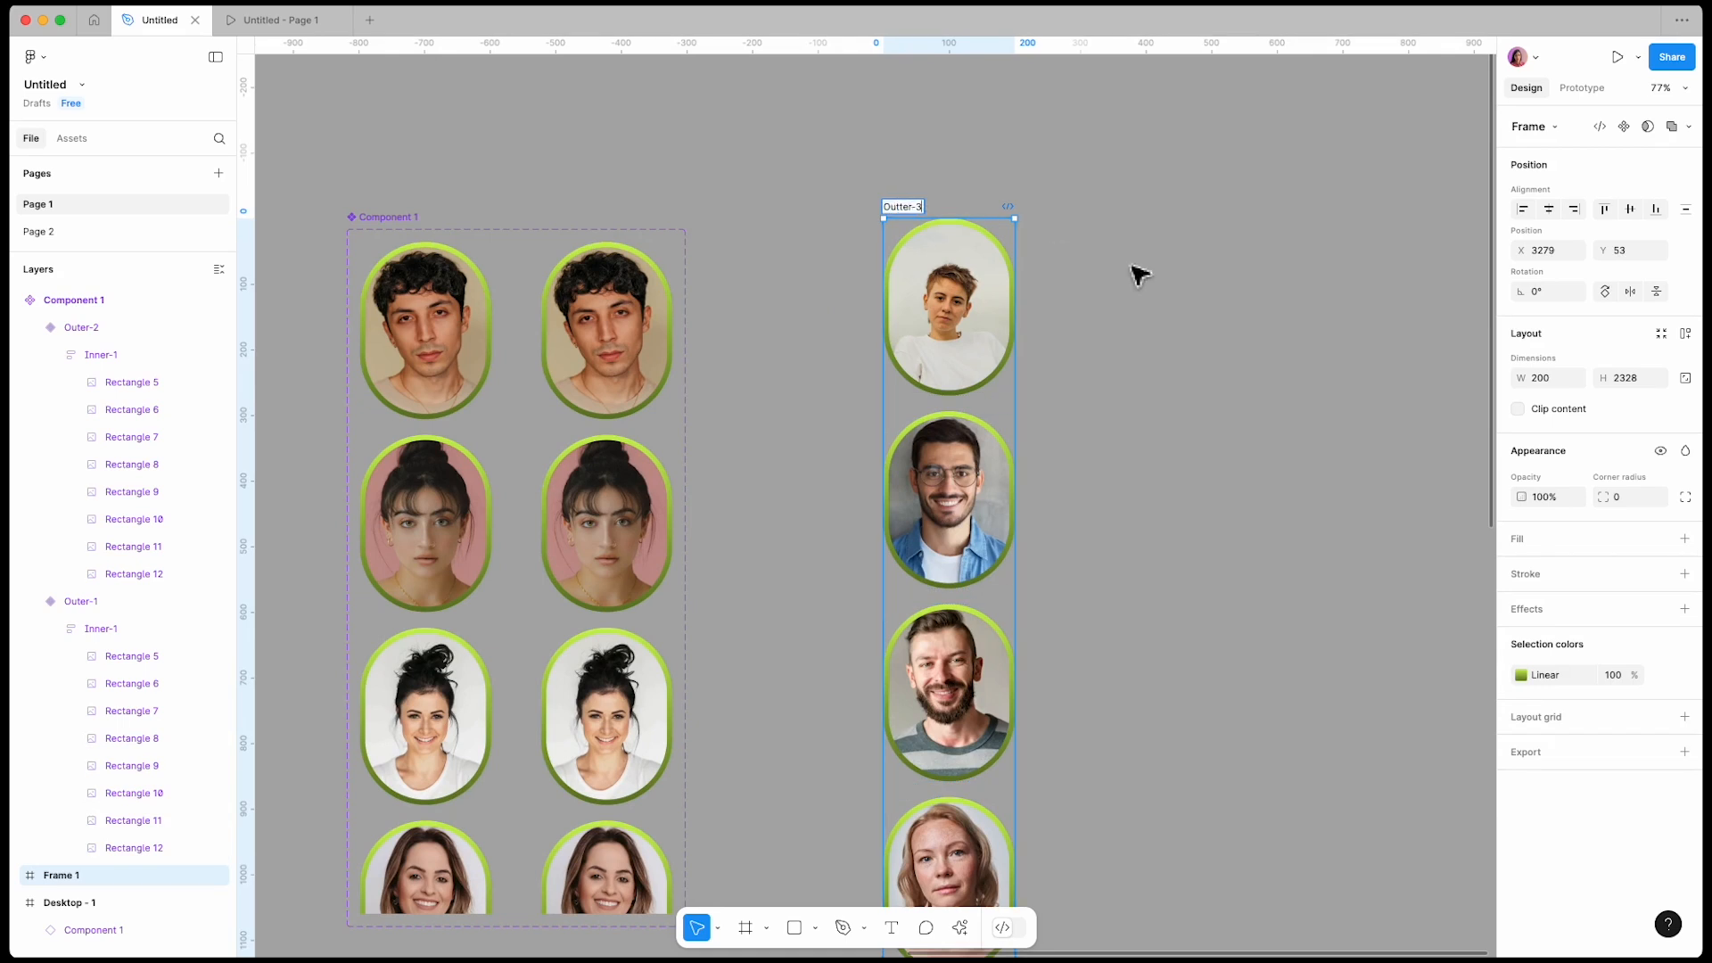
# Step: Confirm the Outter-3 frame name and set the frame's height to 1024
pyautogui.press('Return')
pyautogui.scroll(-3, 1141, 277)
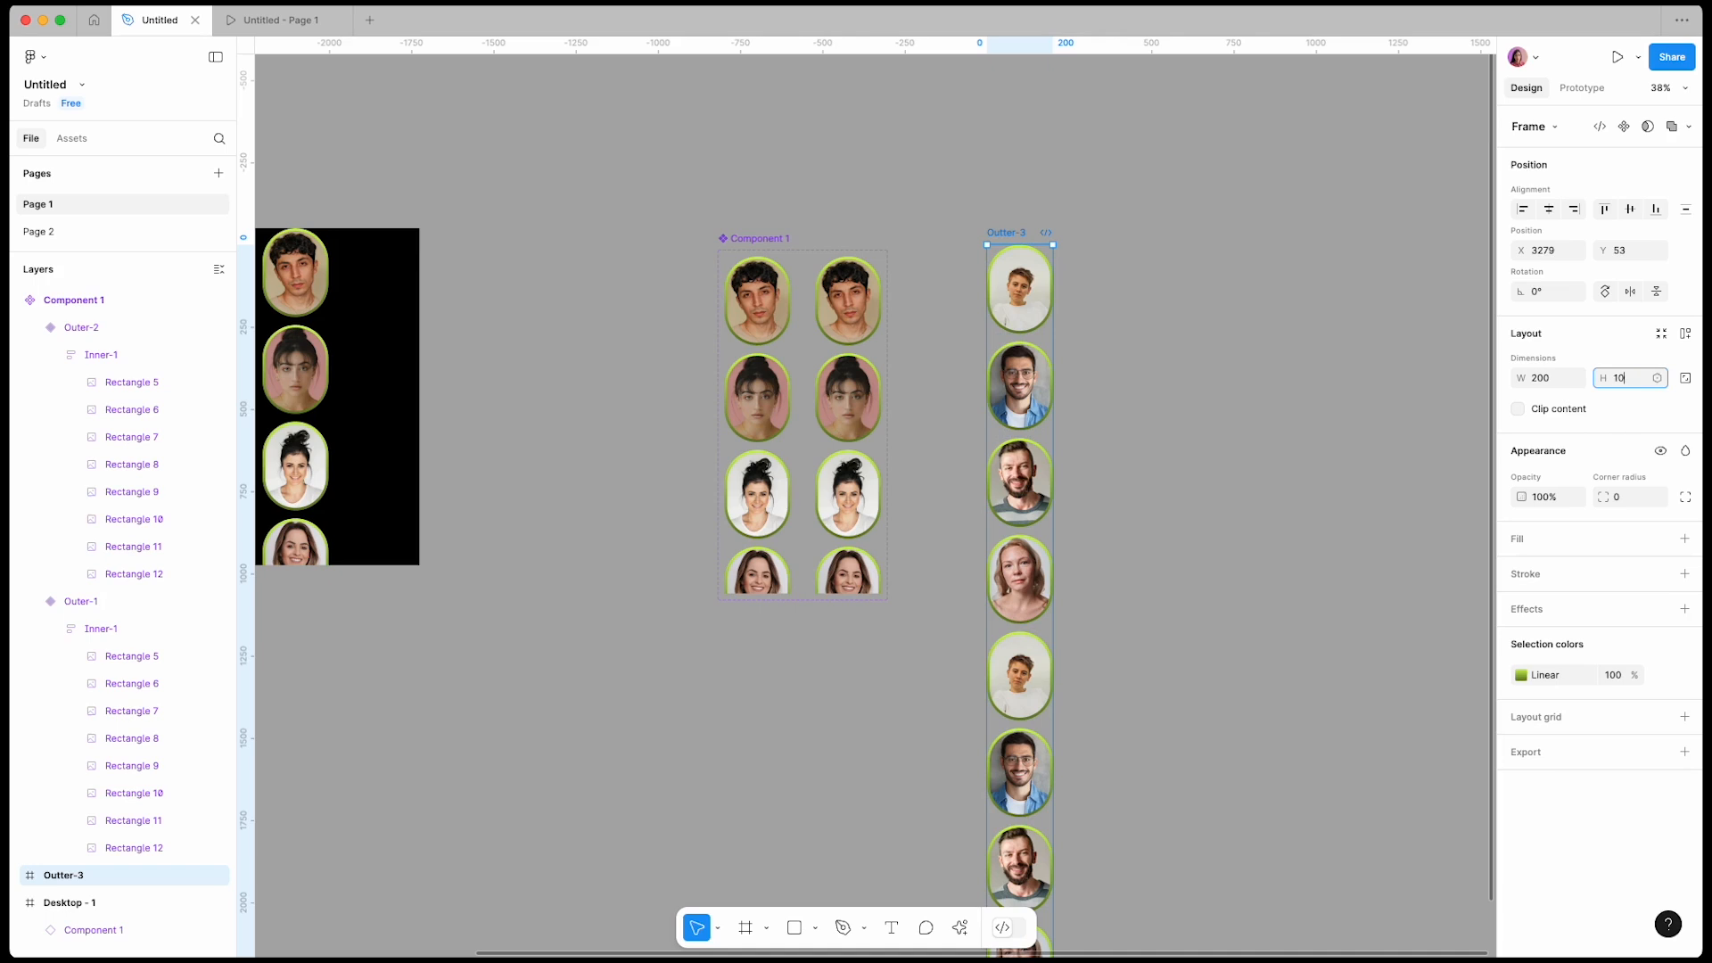
pyautogui.write('1024')
pyautogui.press('Return')
pyautogui.scroll(3, 1030, 486)
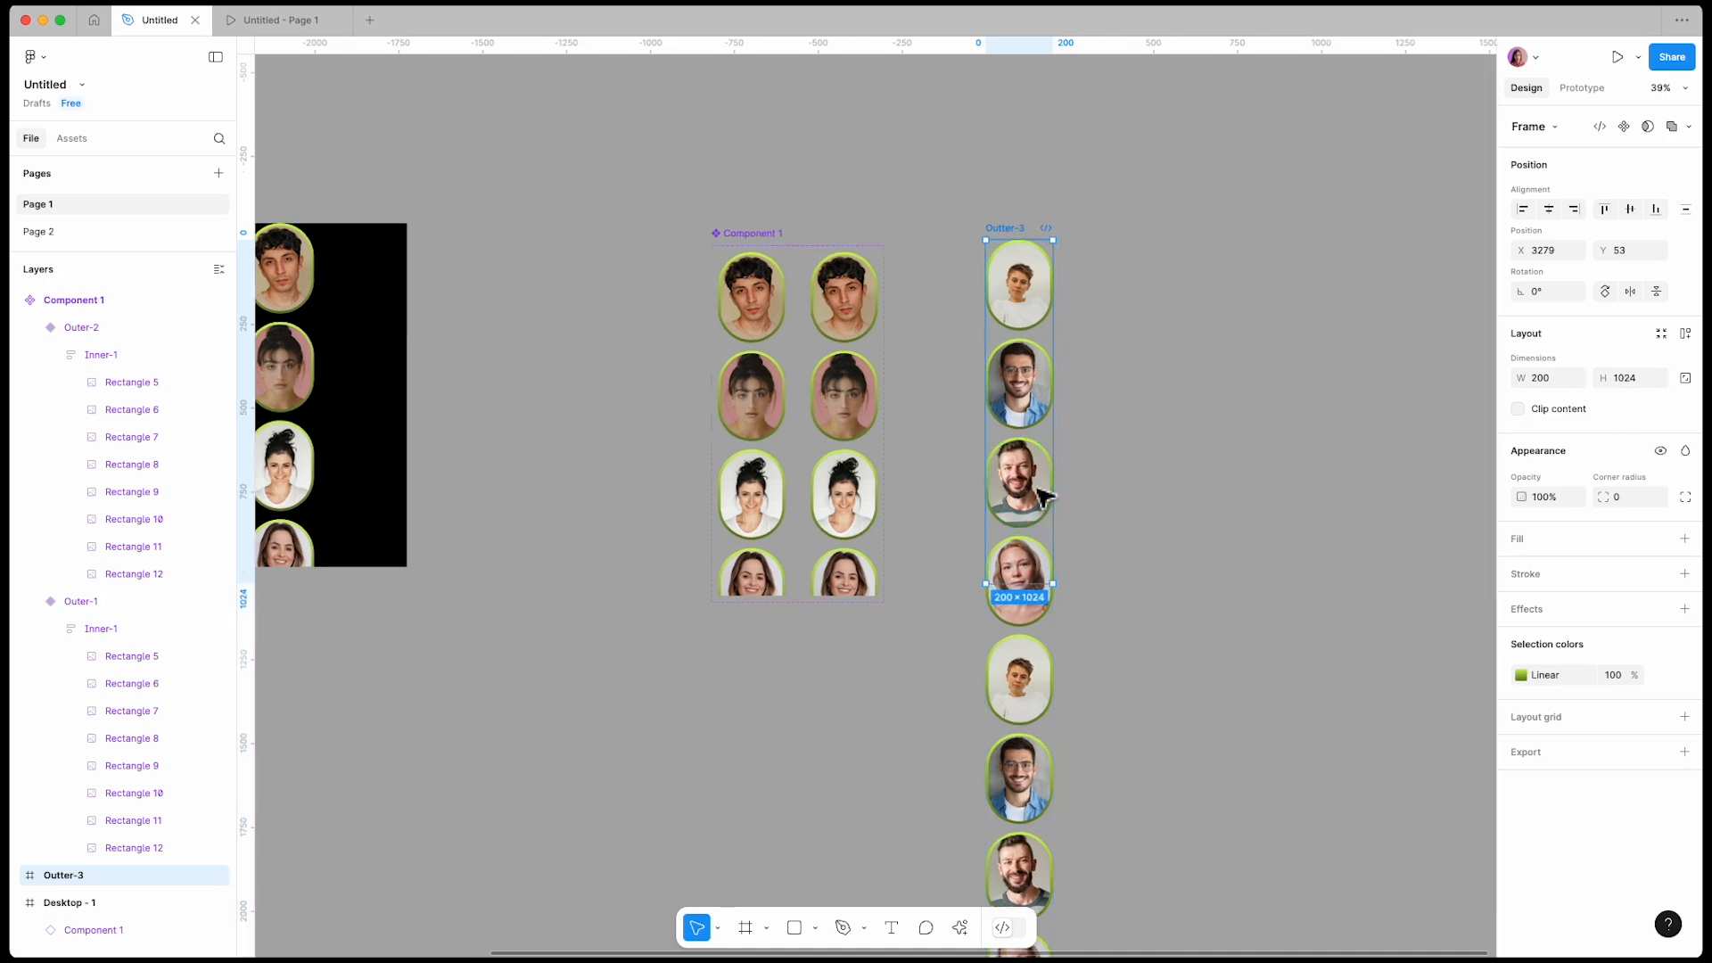
# Step: Align the Inner-2 column to the bottom of the Outter-3 frame
pyautogui.scroll(-3, 947, 601)
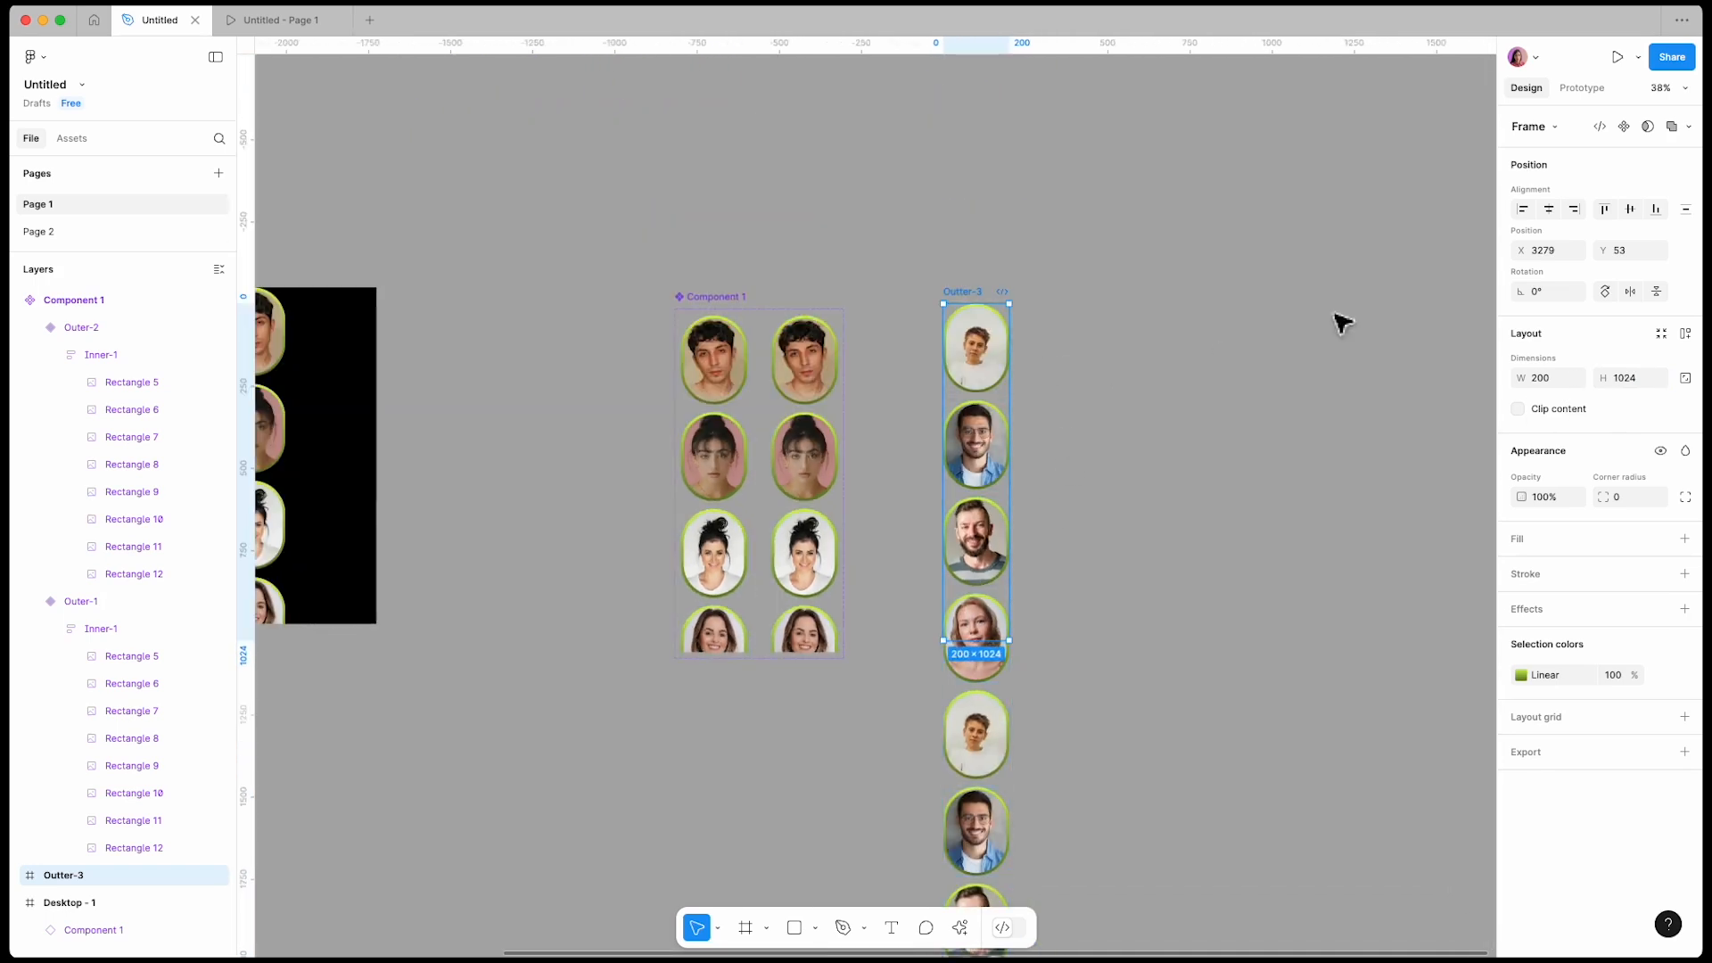
pyautogui.click(1656, 210)
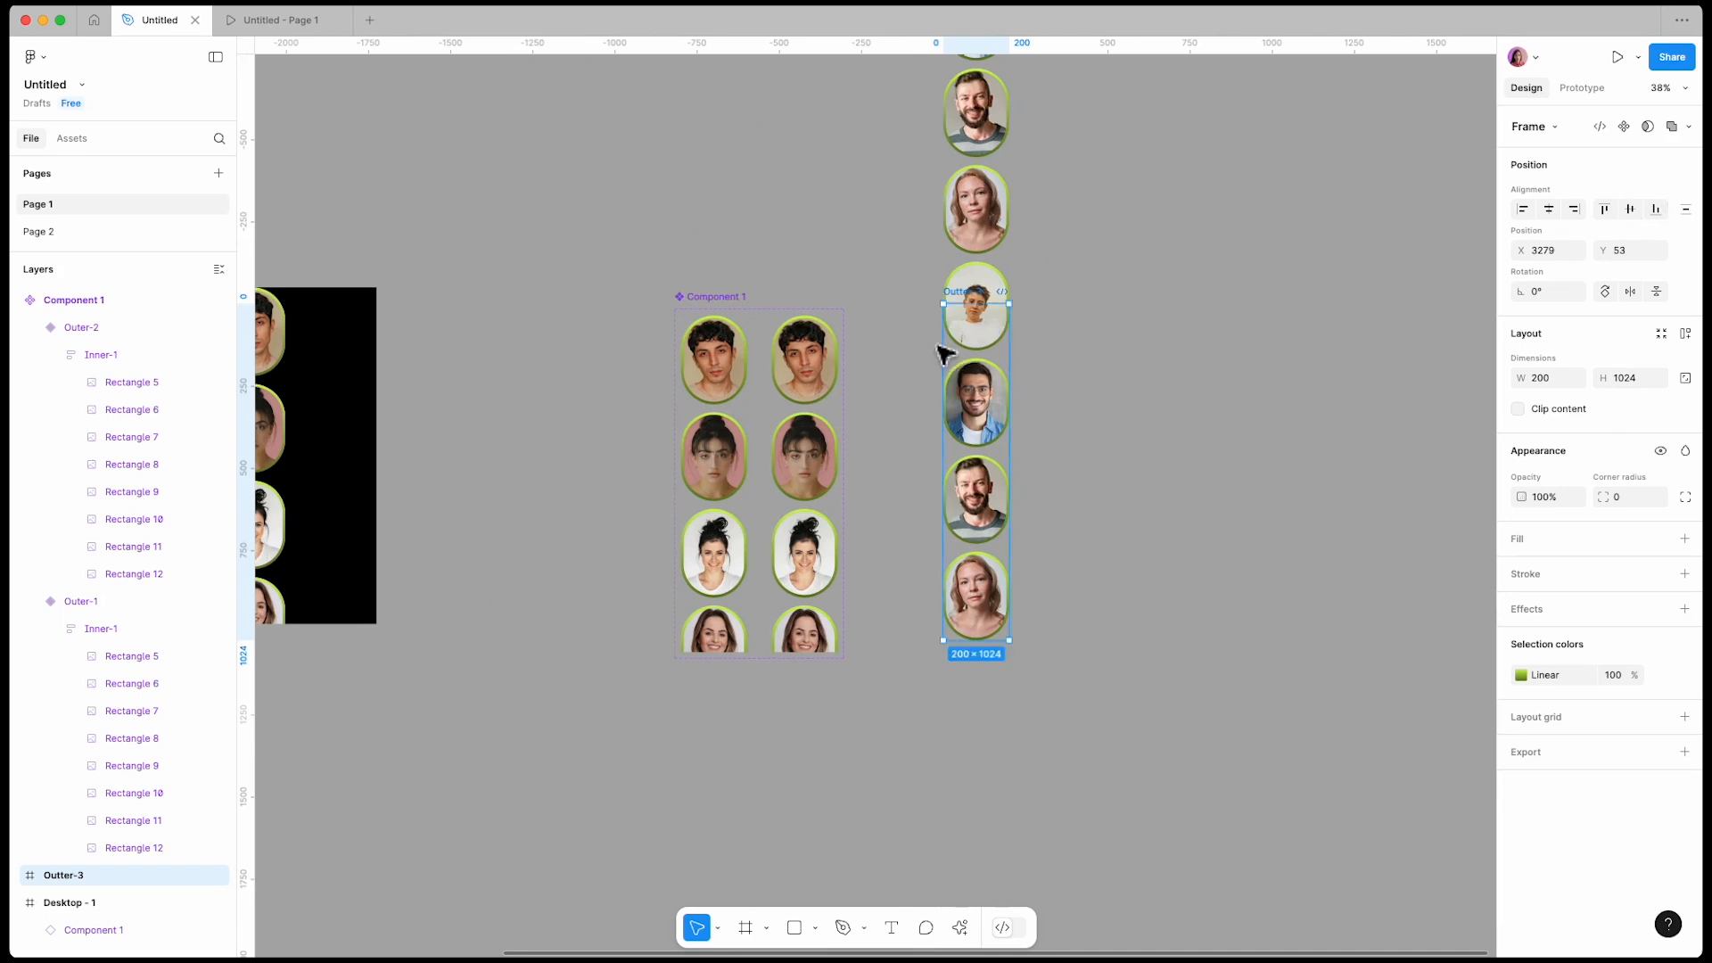
pyautogui.scroll(5, 958, 414)
pyautogui.scroll(-3, 1145, 218)
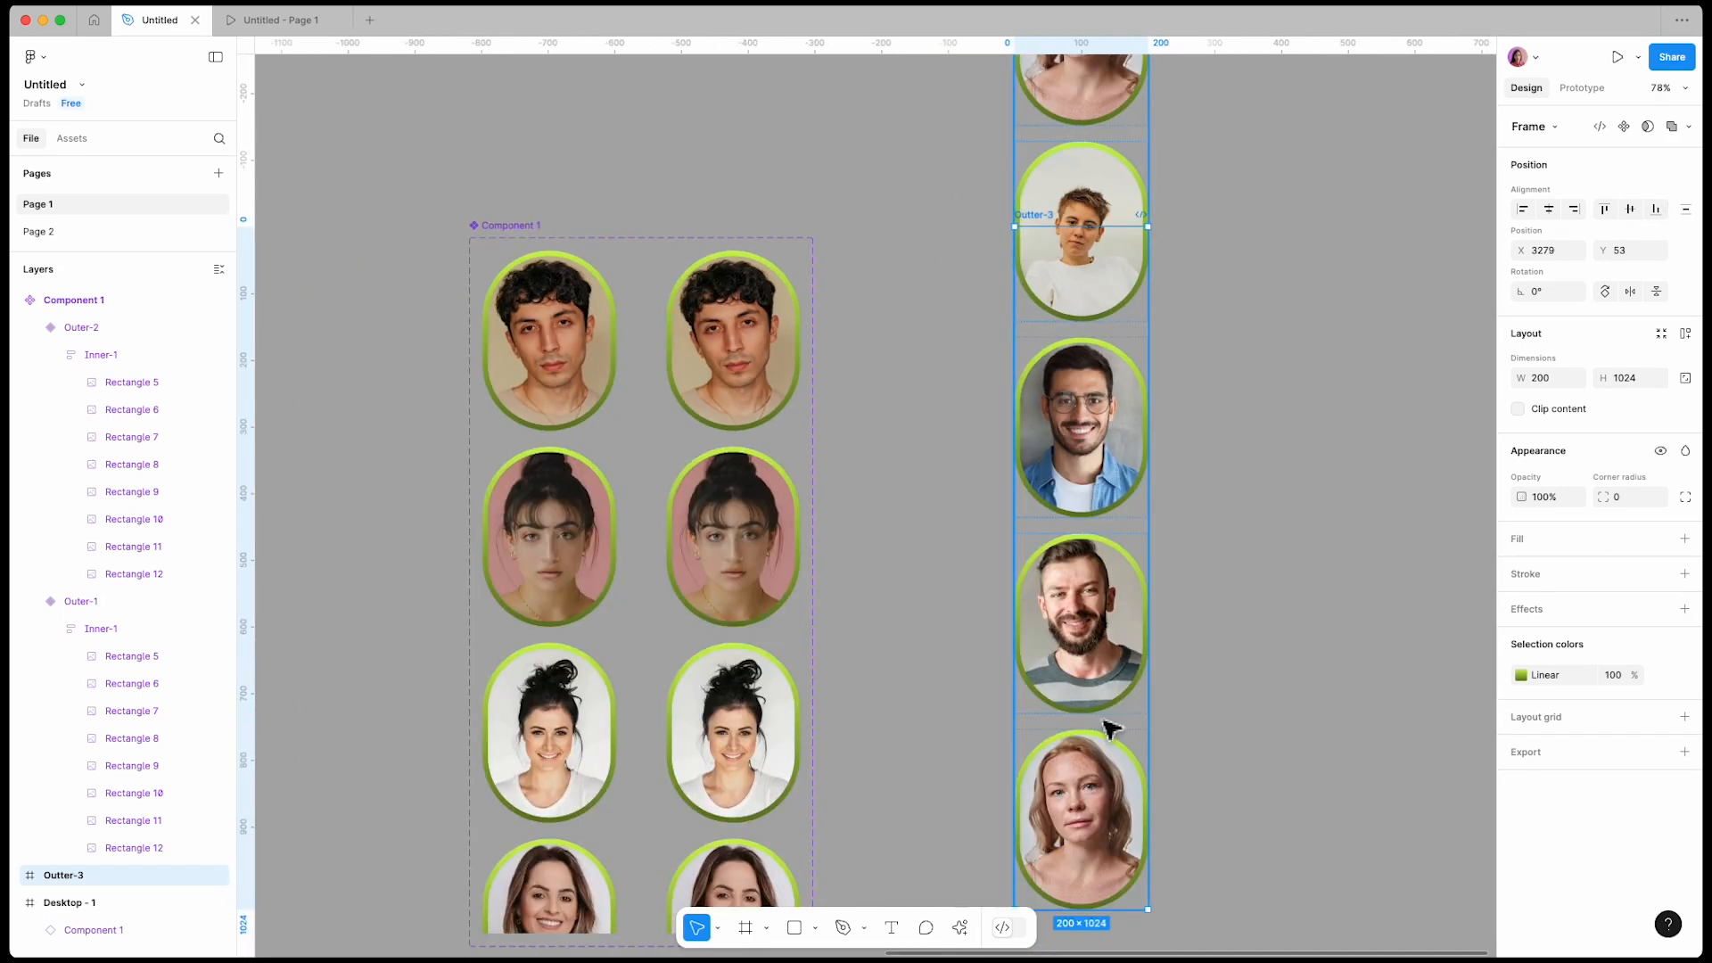
pyautogui.scroll(-2, 1108, 725)
pyautogui.scroll(-5, 1174, 581)
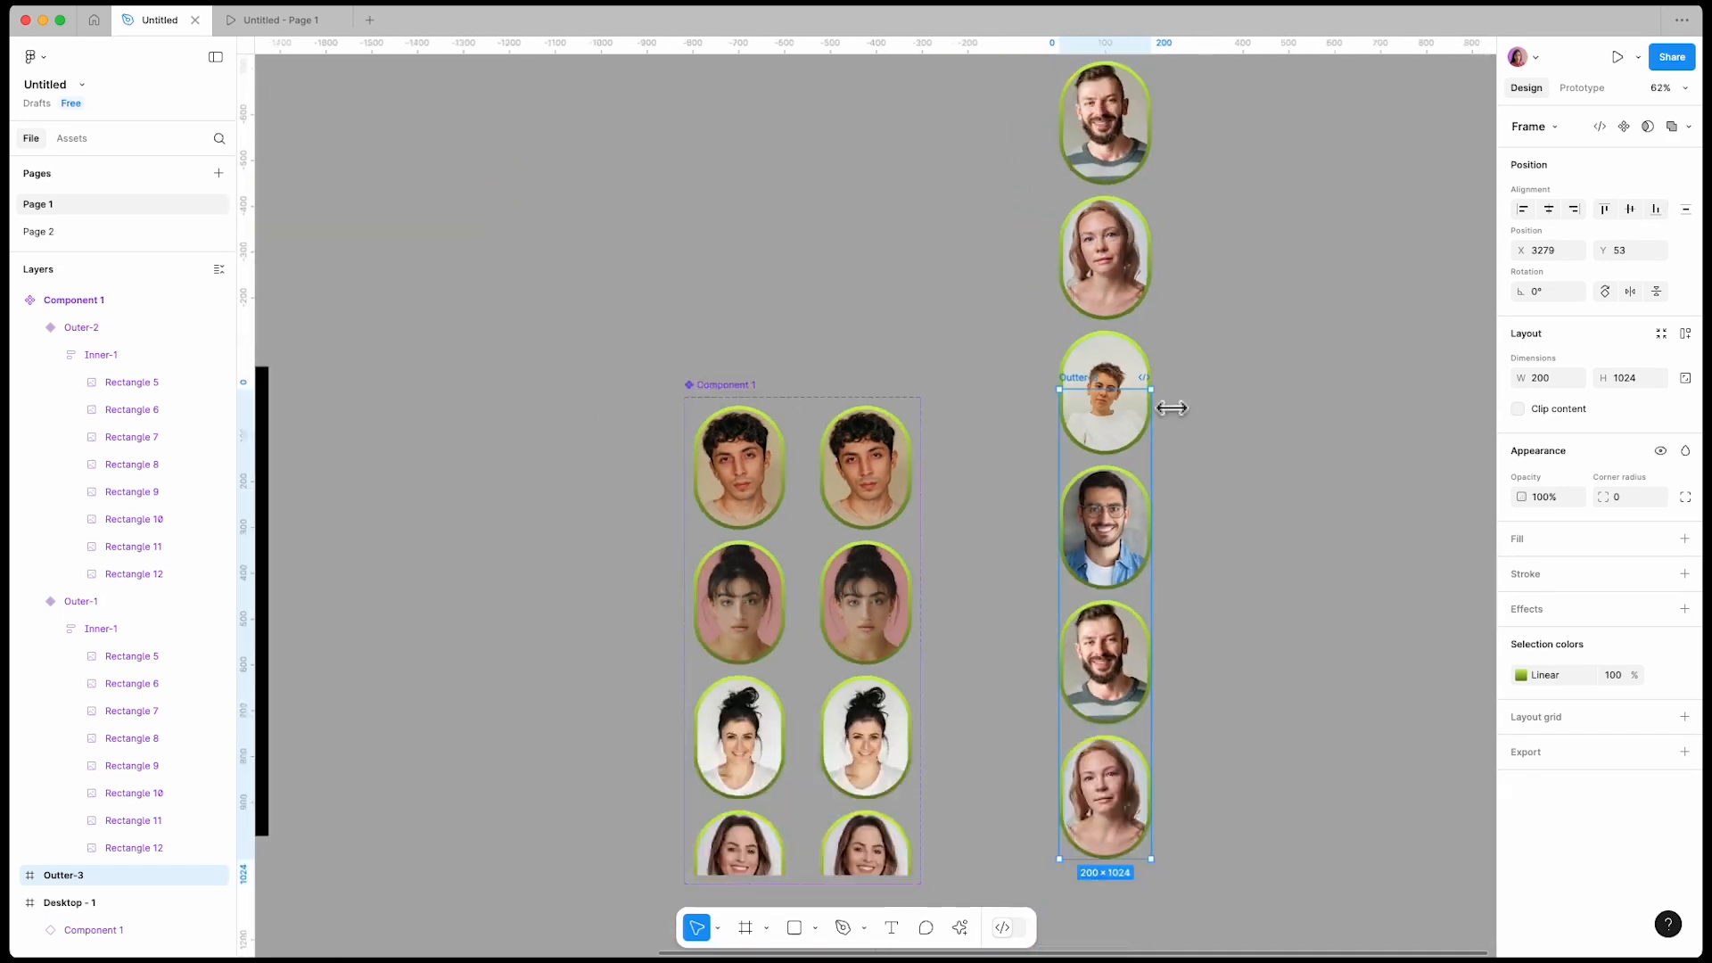
# Step: Turn on clip content for the Outter-3 frame to hide the portraits extending beyond it
pyautogui.click(1517, 409)
pyautogui.click(1517, 408)
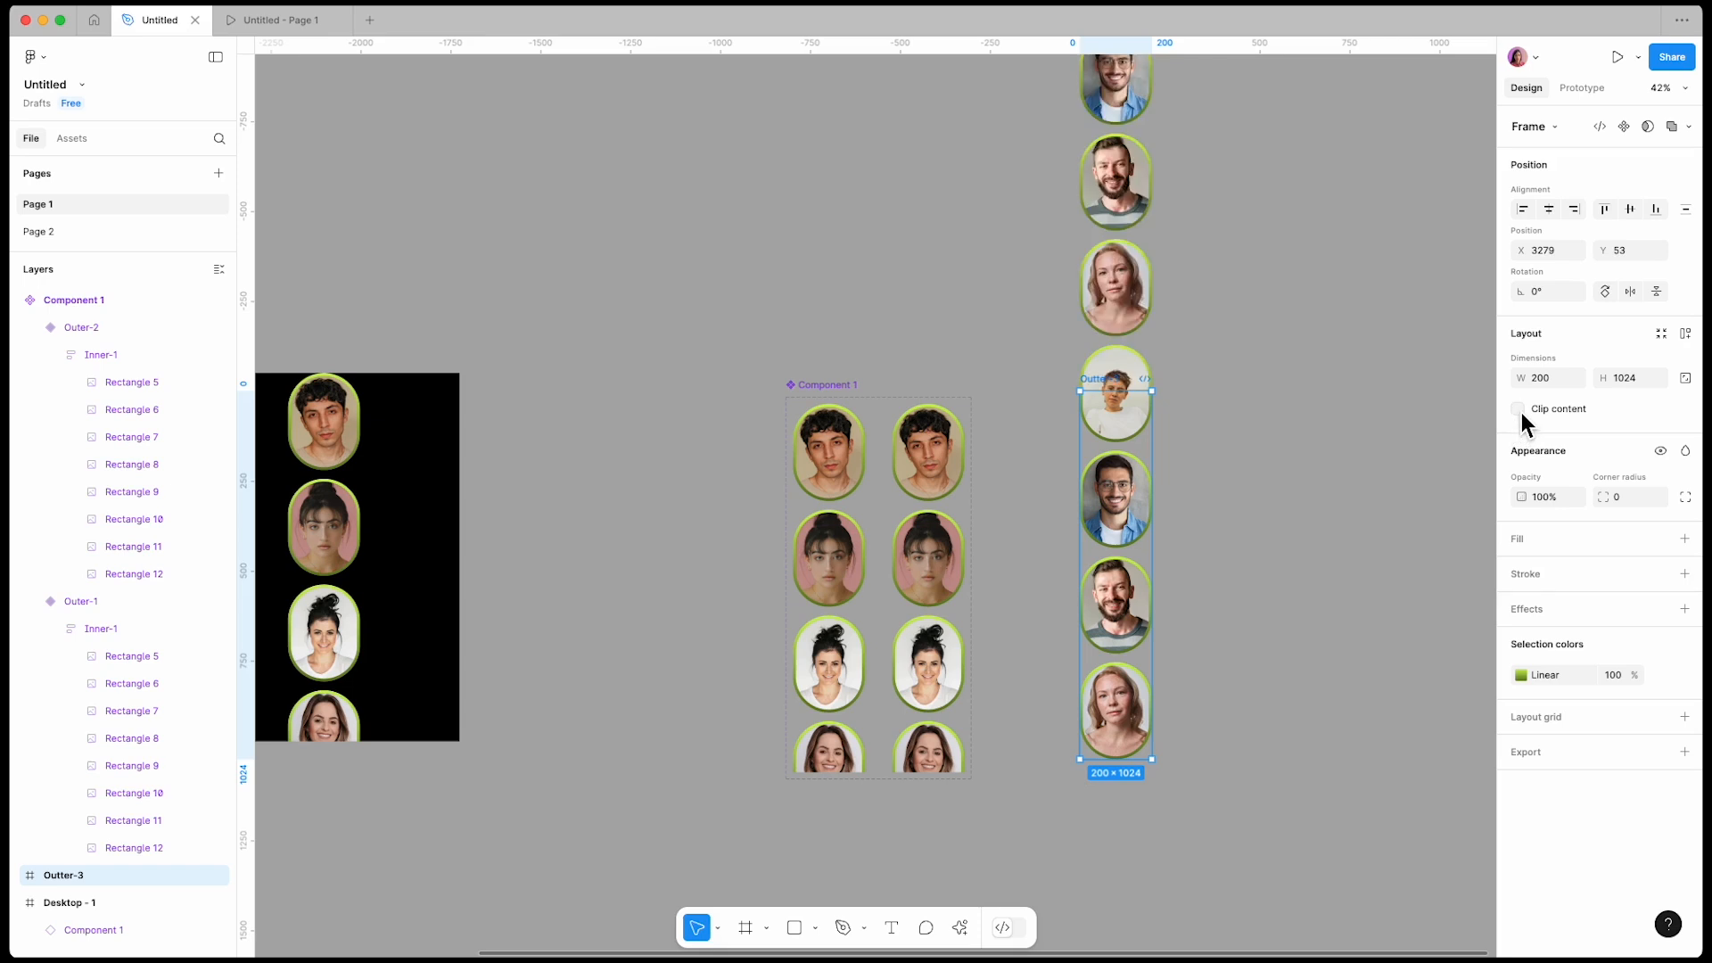
pyautogui.click(1518, 409)
pyautogui.scroll(3, 1226, 558)
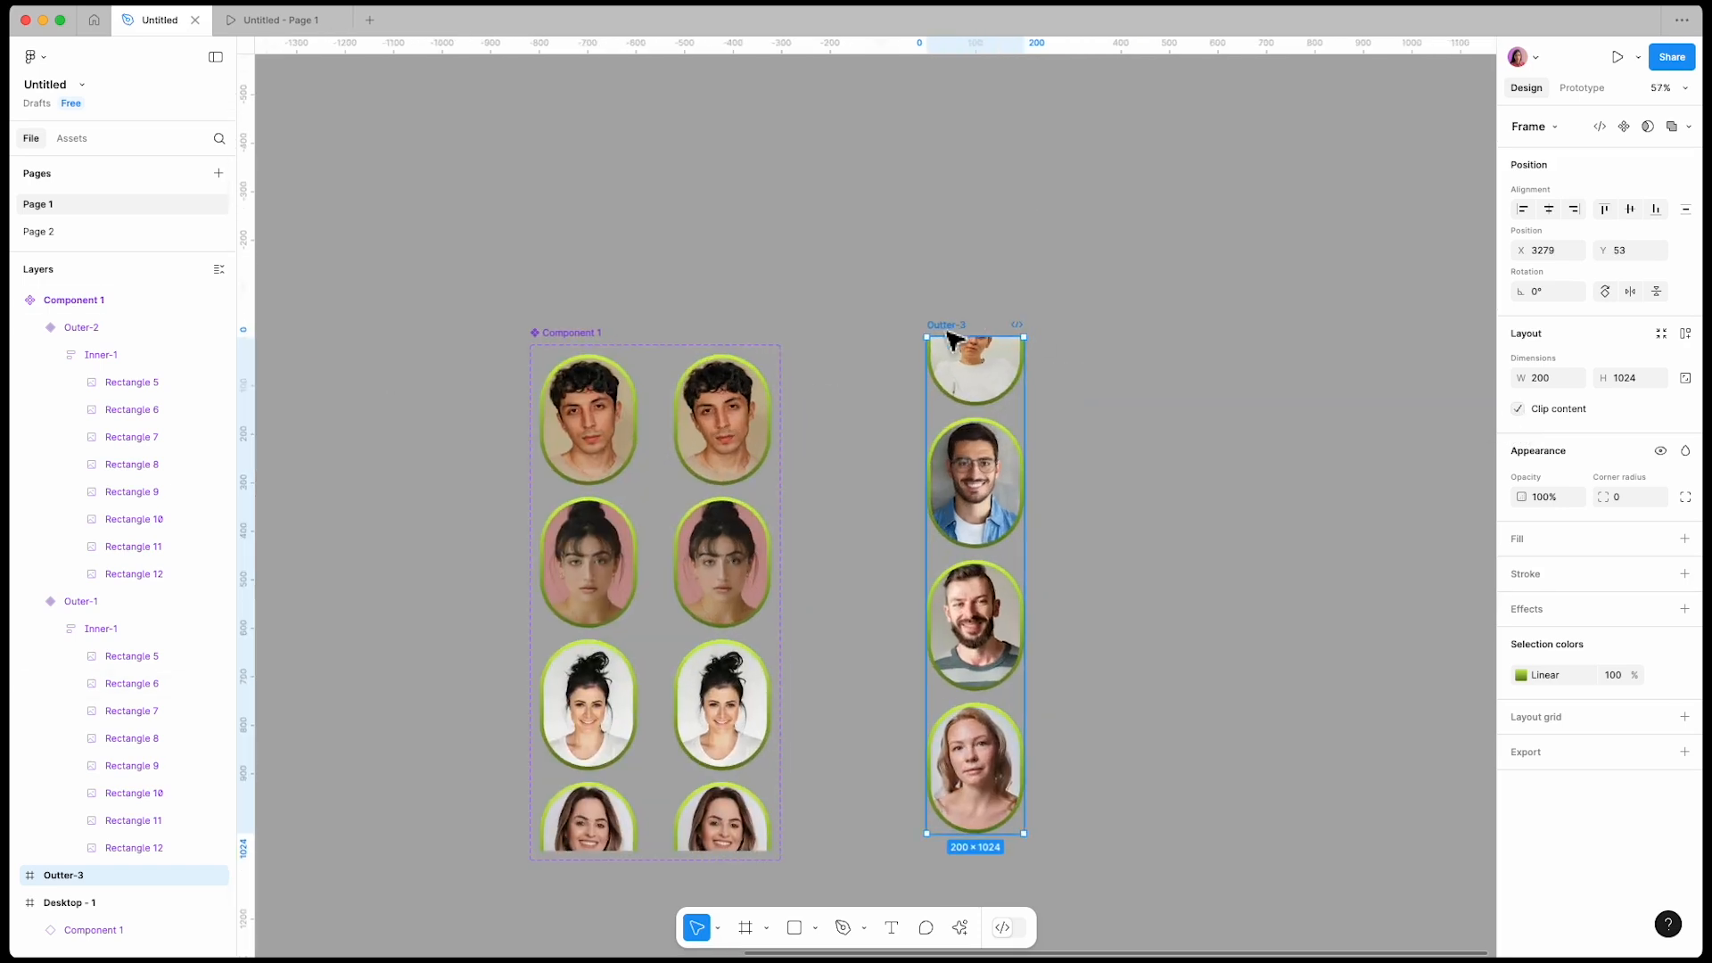
# Step: Duplicate Outter-3 to its right at X 3547 and rename the copy Outter-4
pyautogui.moveTo(952, 337); pyautogui.dragTo(1089, 337)
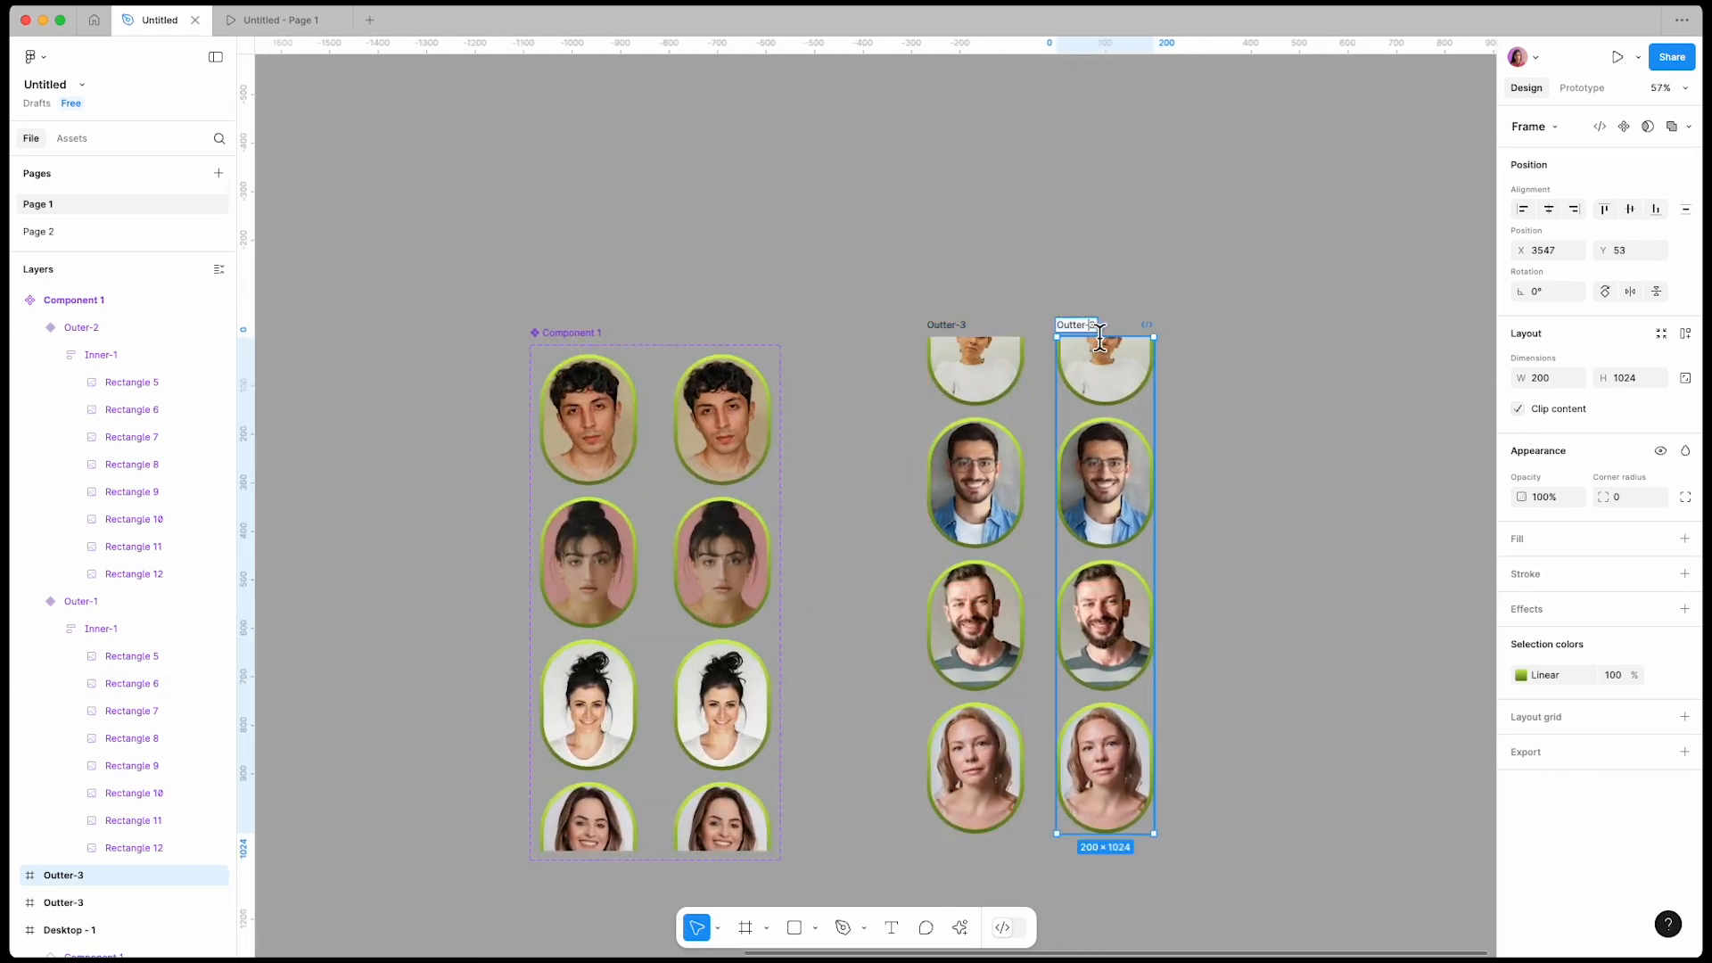
pyautogui.click(1215, 305)
# Step: Shift the Inner-2 column inside Outter-4 down to Y -125 so its upper portrait set roughly matches Outter-3's visible portraits
pyautogui.click(1106, 355)
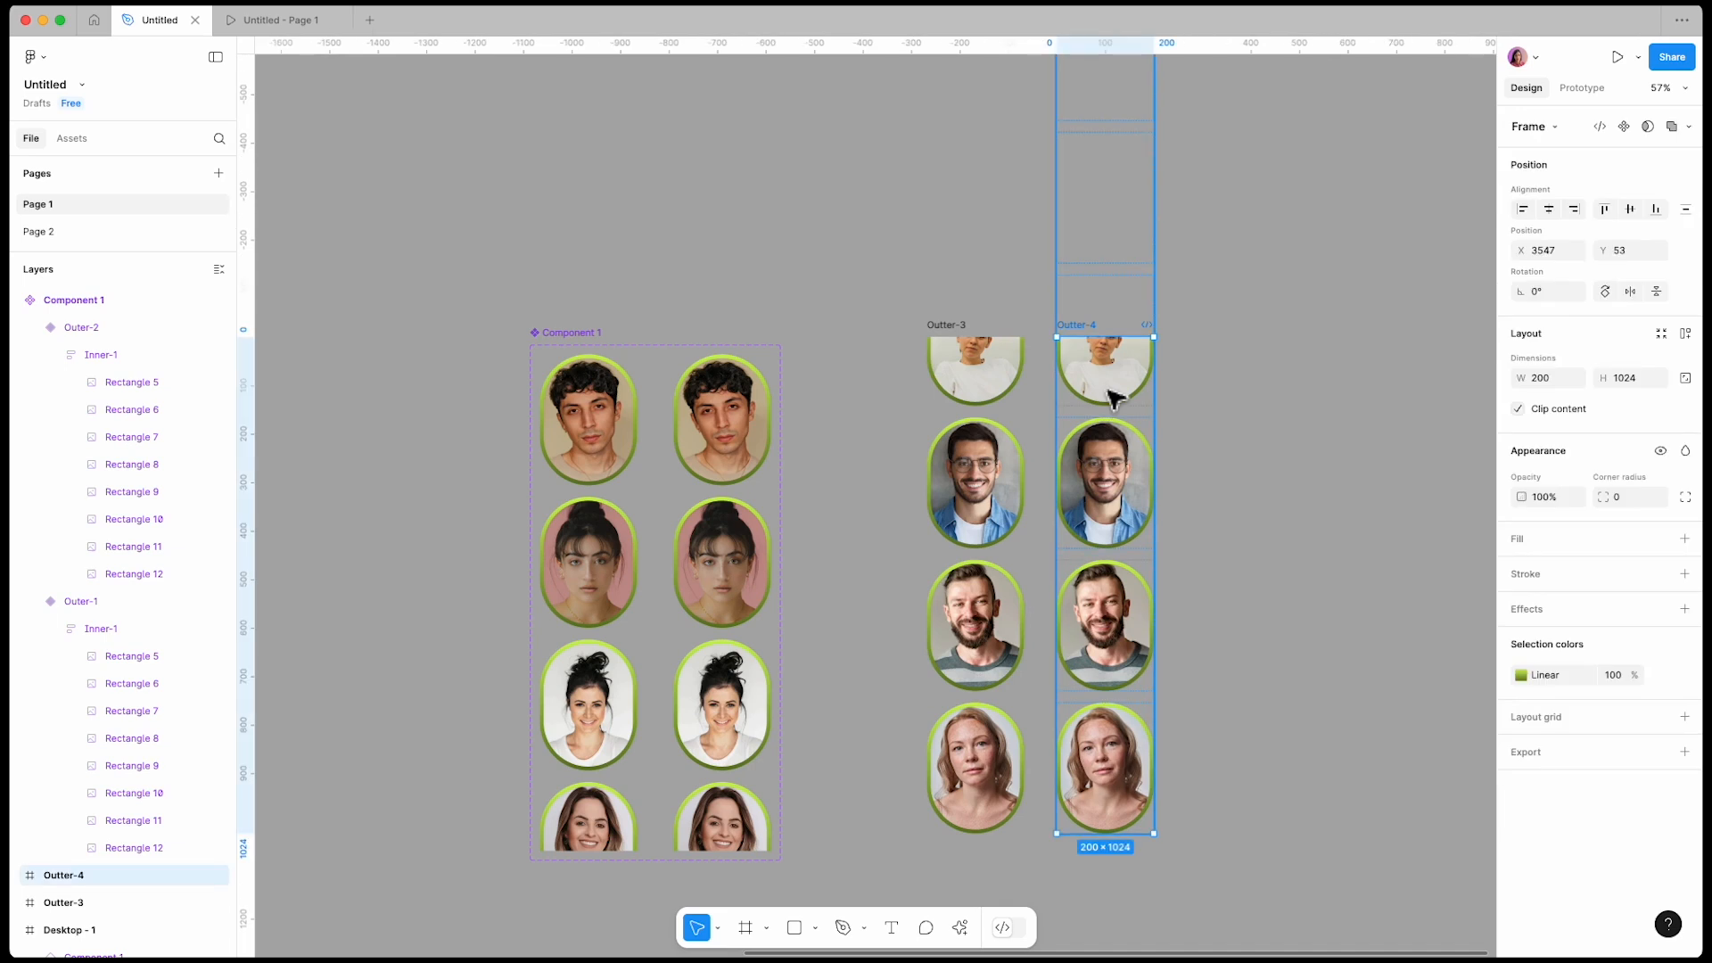
pyautogui.hotkey('shift', 'Down')
pyautogui.hotkey('shift', 'Down')
pyautogui.hotkey('shift', 'Down')
pyautogui.hotkey('shift', 'Down')
pyautogui.hotkey('shift', 'Down')
pyautogui.hotkey('shift', 'Down')
pyautogui.hotkey('shift', 'Down')
pyautogui.hotkey('shift', 'Down')
pyautogui.hotkey('shift', 'Down')
pyautogui.hotkey('shift', 'Down')
pyautogui.hotkey('shift', 'Down')
pyautogui.hotkey('shift', 'Down')
pyautogui.hotkey('shift', 'Down')
pyautogui.hotkey('shift', 'Down')
pyautogui.hotkey('shift', 'Down')
pyautogui.hotkey('shift', 'Down')
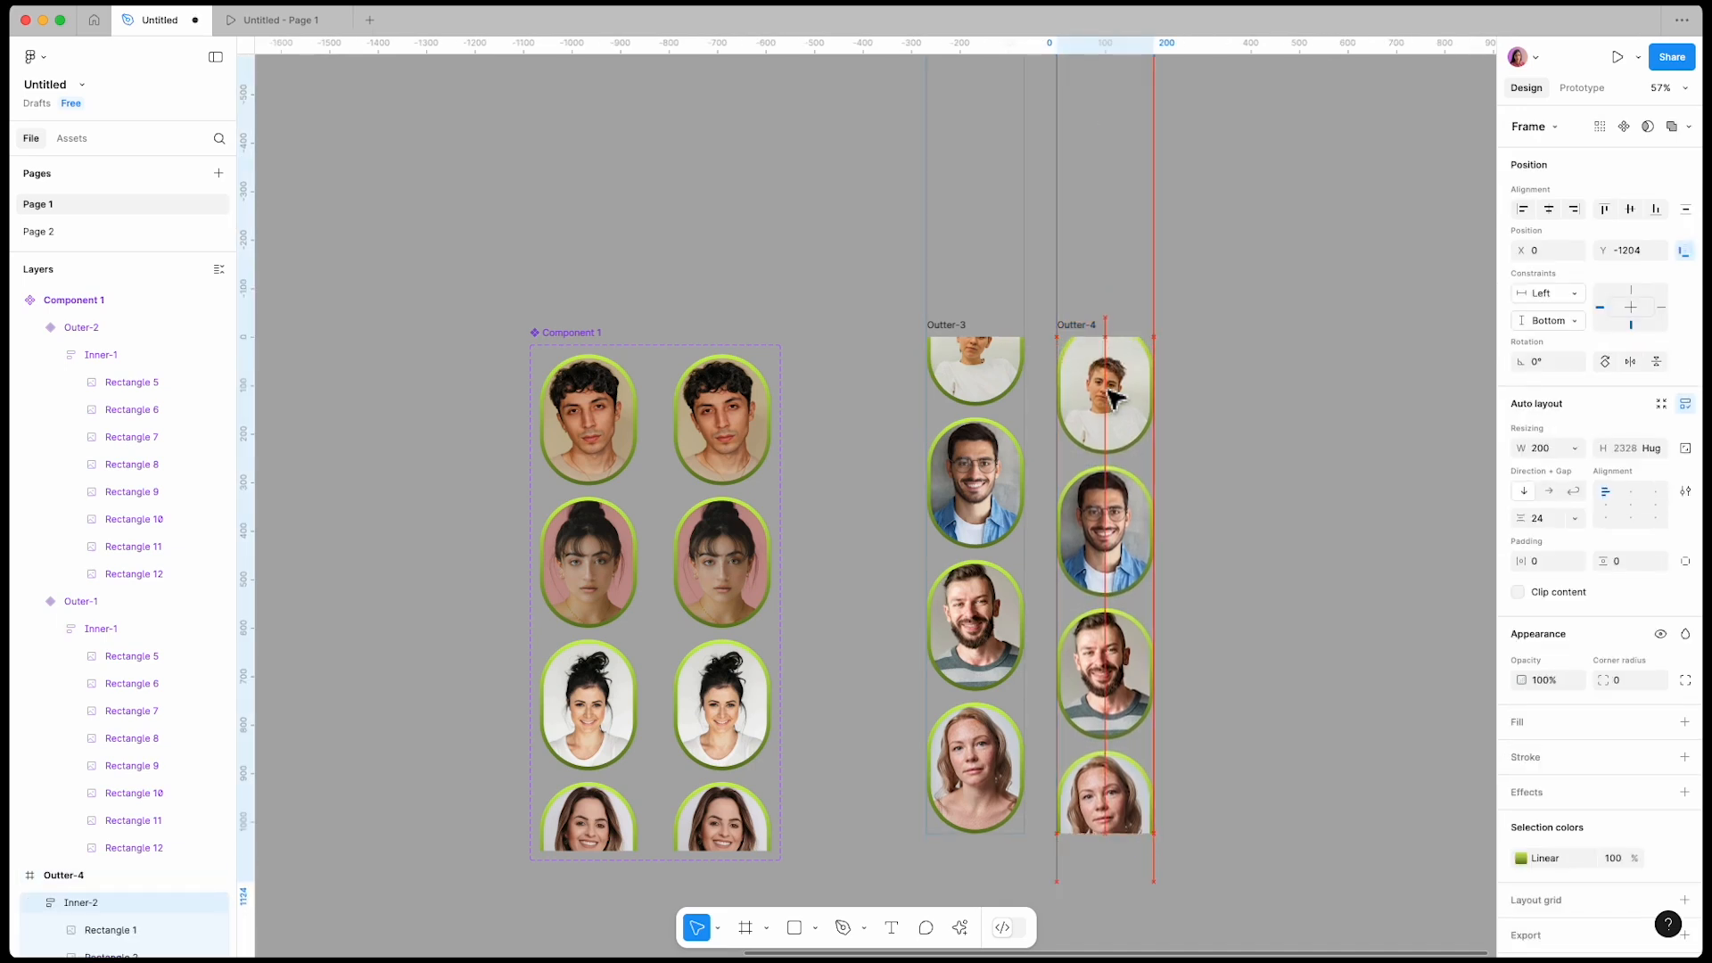
pyautogui.hotkey('shift', 'Down')
pyautogui.hotkey('shift', 'Down')
pyautogui.hotkey('shift', 'Down')
pyautogui.hotkey('shift', 'Down')
pyautogui.hotkey('shift', 'Down')
pyautogui.hotkey('shift', 'Down')
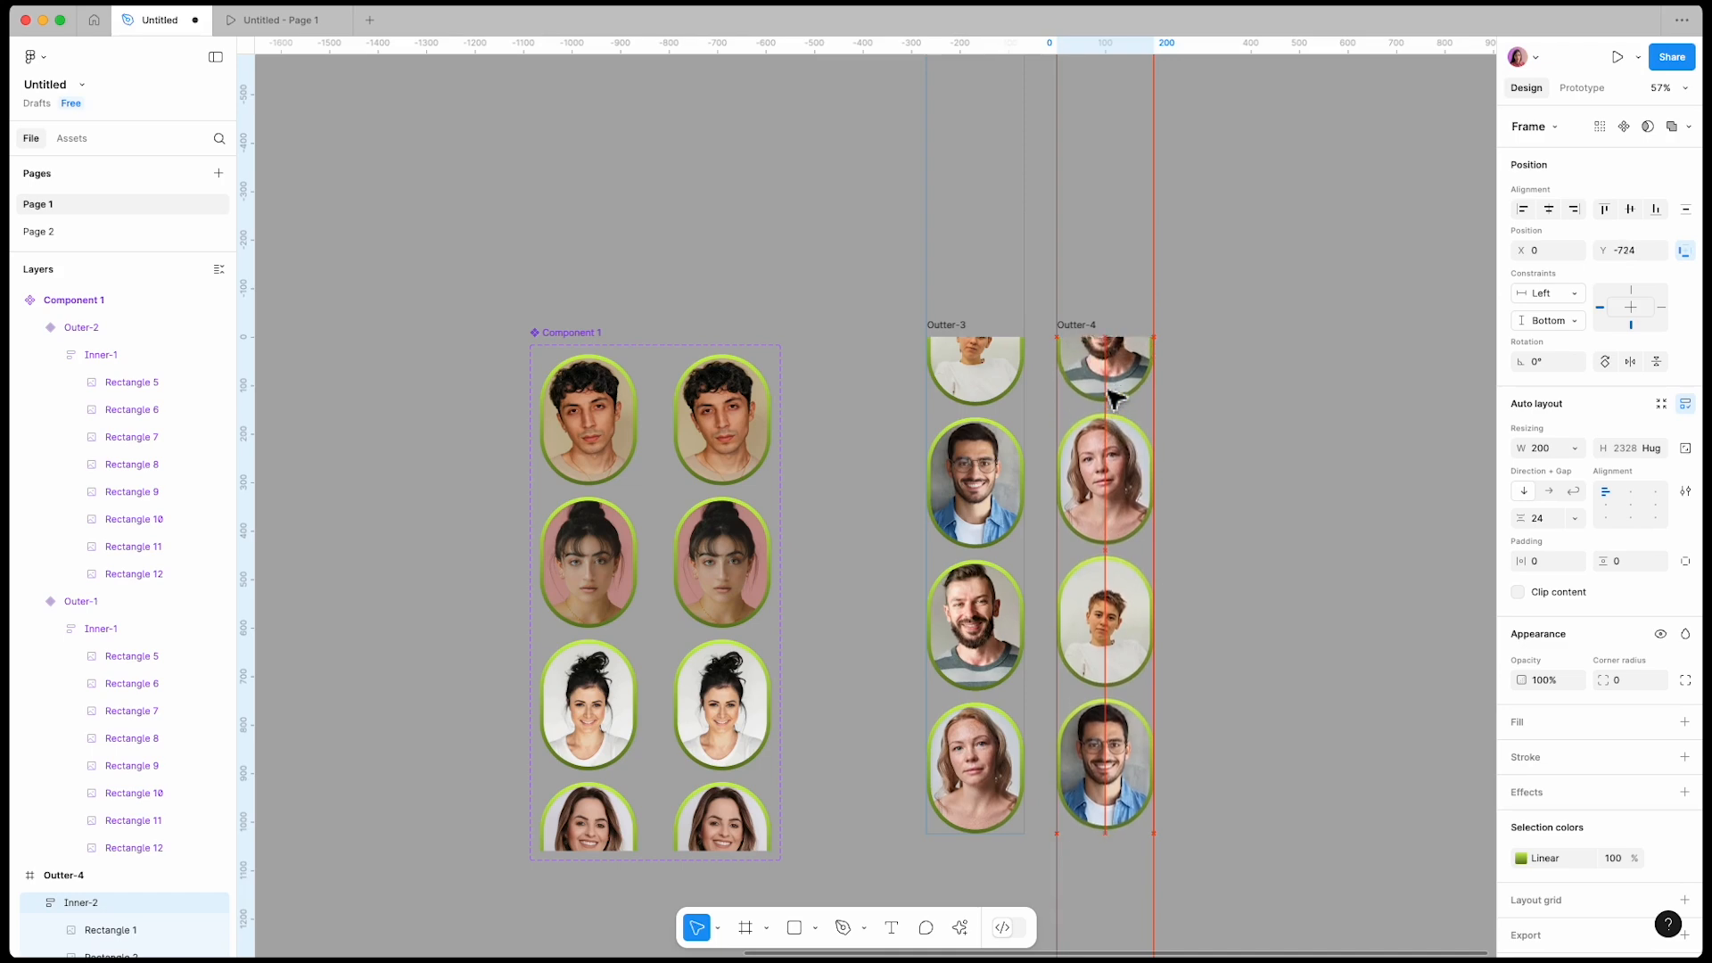
pyautogui.hotkey('shift', 'Down')
pyautogui.hotkey('shift', 'Down')
pyautogui.hotkey('shift', 'Down')
pyautogui.hotkey('shift', 'Down')
pyautogui.hotkey('shift', 'Down')
pyautogui.hotkey('shift', 'Down')
pyautogui.hotkey('shift', 'Down')
pyautogui.hotkey('shift', 'Down')
pyautogui.hotkey('shift', 'Down')
pyautogui.hotkey('shift', 'Down')
pyautogui.hotkey('shift', 'Down')
pyautogui.hotkey('shift', 'Down')
pyautogui.hotkey('shift', 'Down')
pyautogui.hotkey('shift', 'Down')
pyautogui.hotkey('shift', 'Down')
pyautogui.hotkey('shift', 'Down')
pyautogui.hotkey('shift', 'Down')
pyautogui.hotkey('shift', 'Down')
pyautogui.hotkey('shift', 'Down')
pyautogui.hotkey('shift', 'Down')
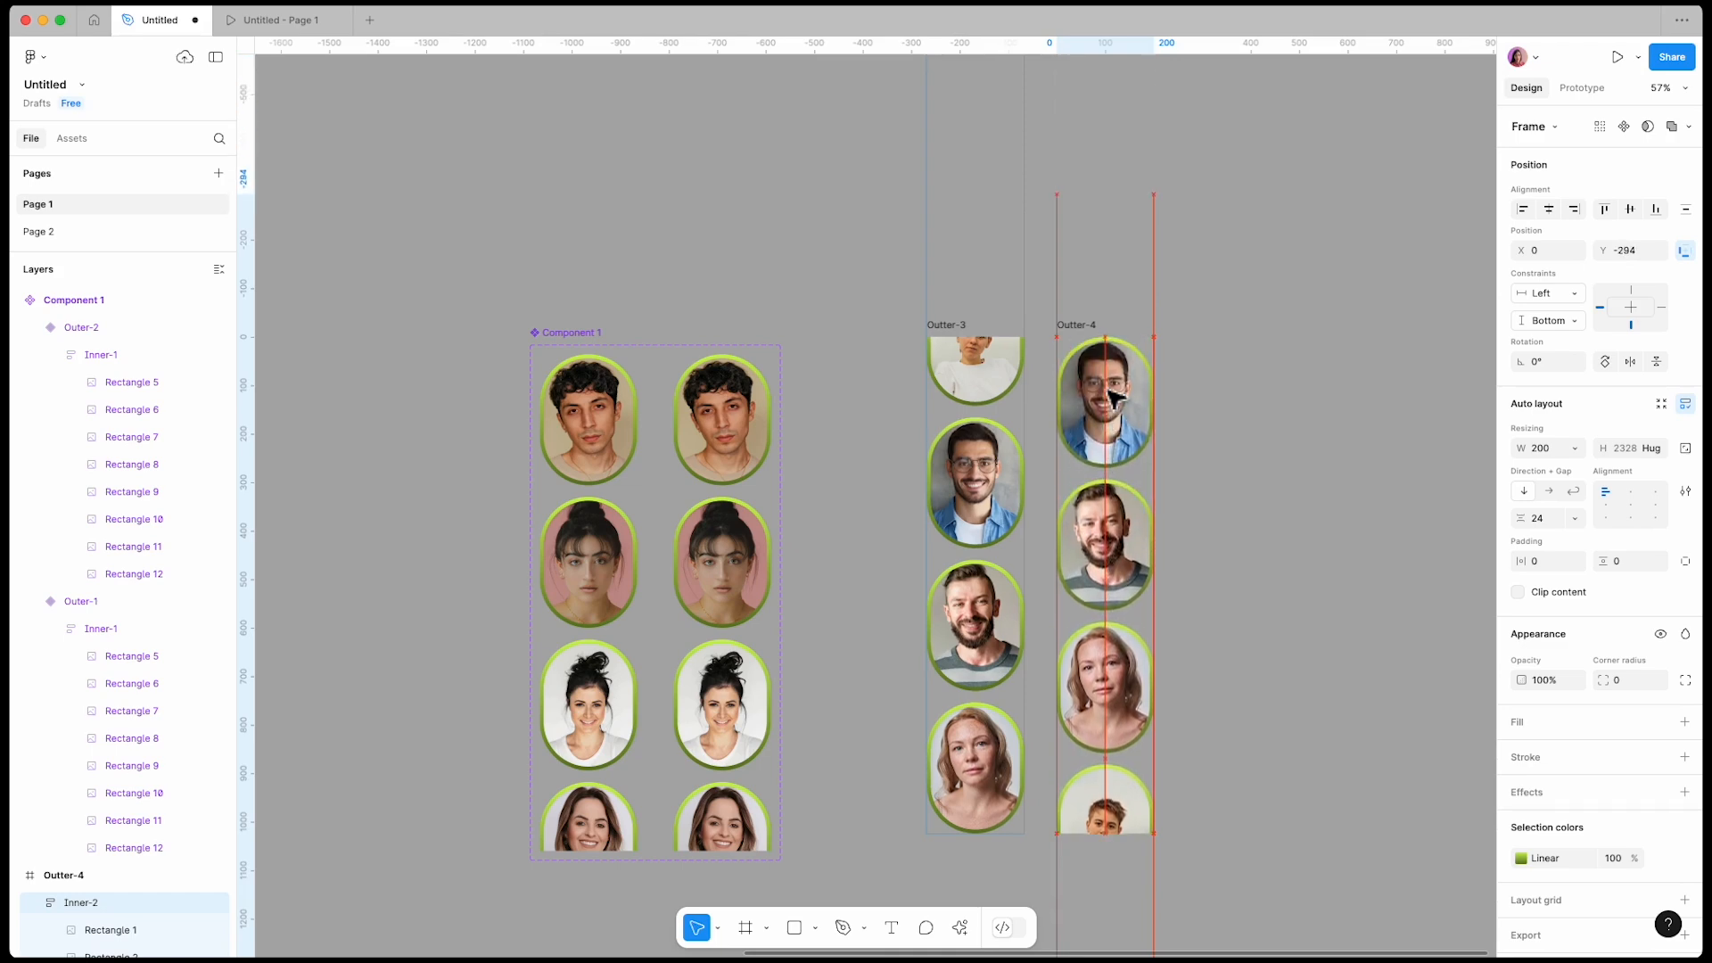
pyautogui.hotkey('shift', 'Down')
pyautogui.hotkey('shift', 'Down')
pyautogui.hotkey('shift', 'Down')
pyautogui.hotkey('shift', 'Down')
pyautogui.hotkey('shift', 'Down')
pyautogui.hotkey('shift', 'Down')
pyautogui.hotkey('shift', 'Down')
pyautogui.hotkey('shift', 'Down')
pyautogui.hotkey('shift', 'Down')
pyautogui.hotkey('shift', 'Down')
pyautogui.hotkey('shift', 'Down')
pyautogui.hotkey('shift', 'Down')
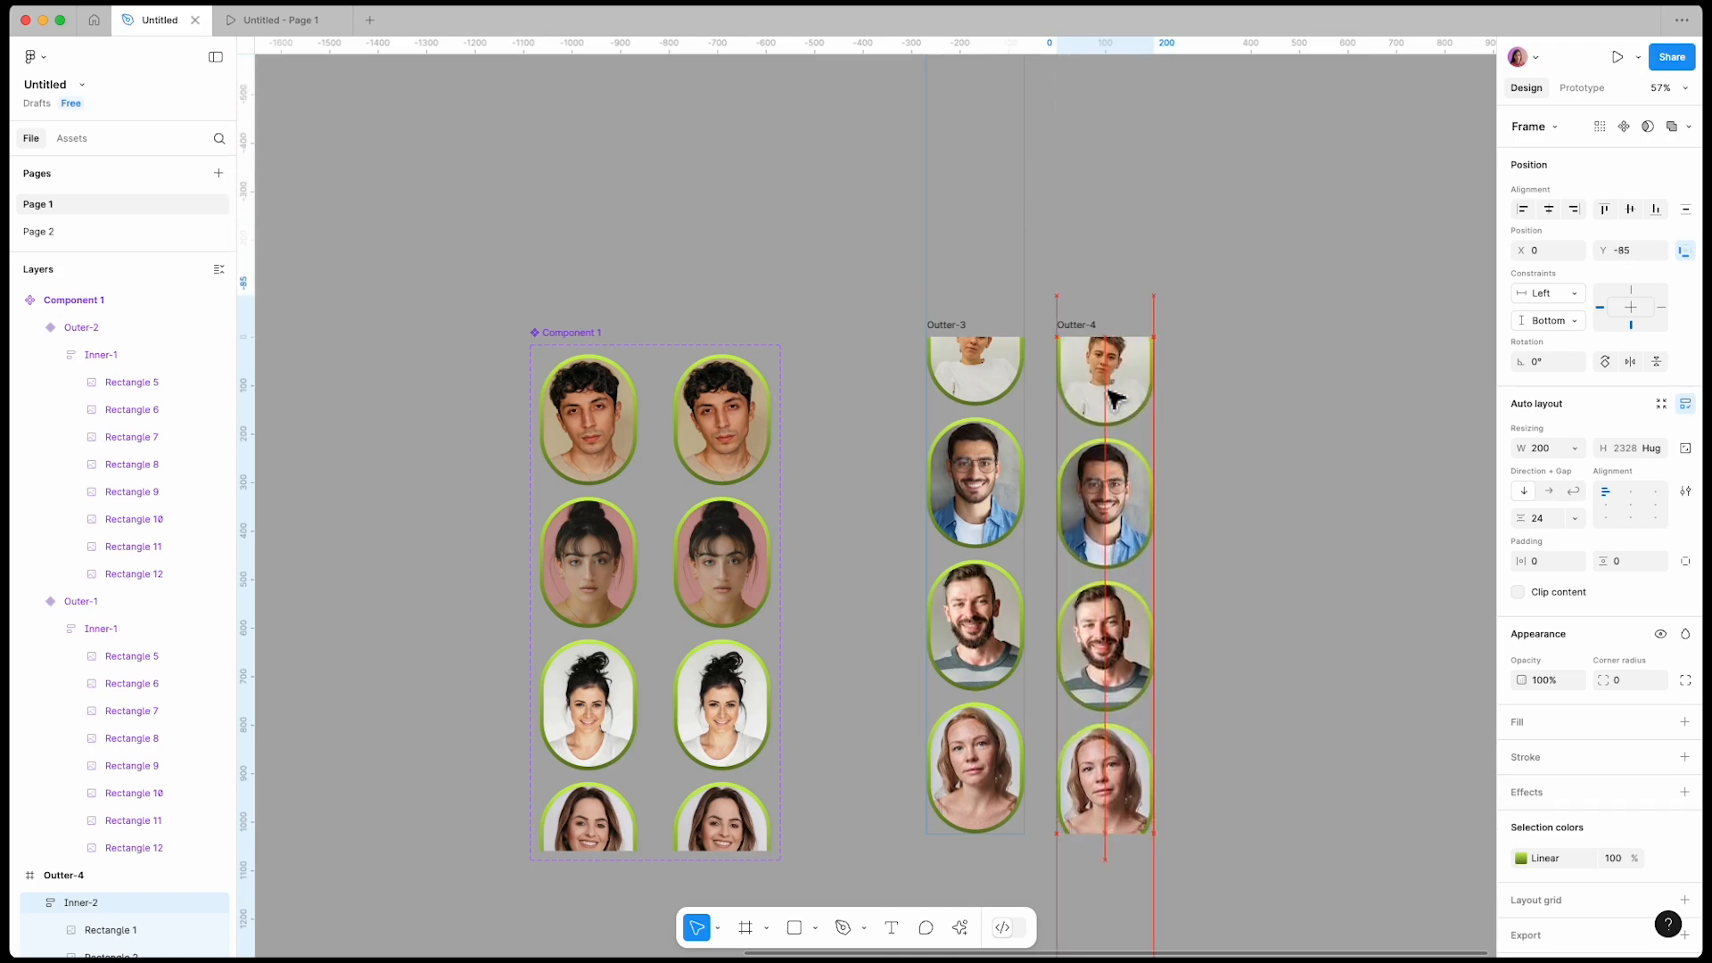
pyautogui.scroll(5, 1110, 397)
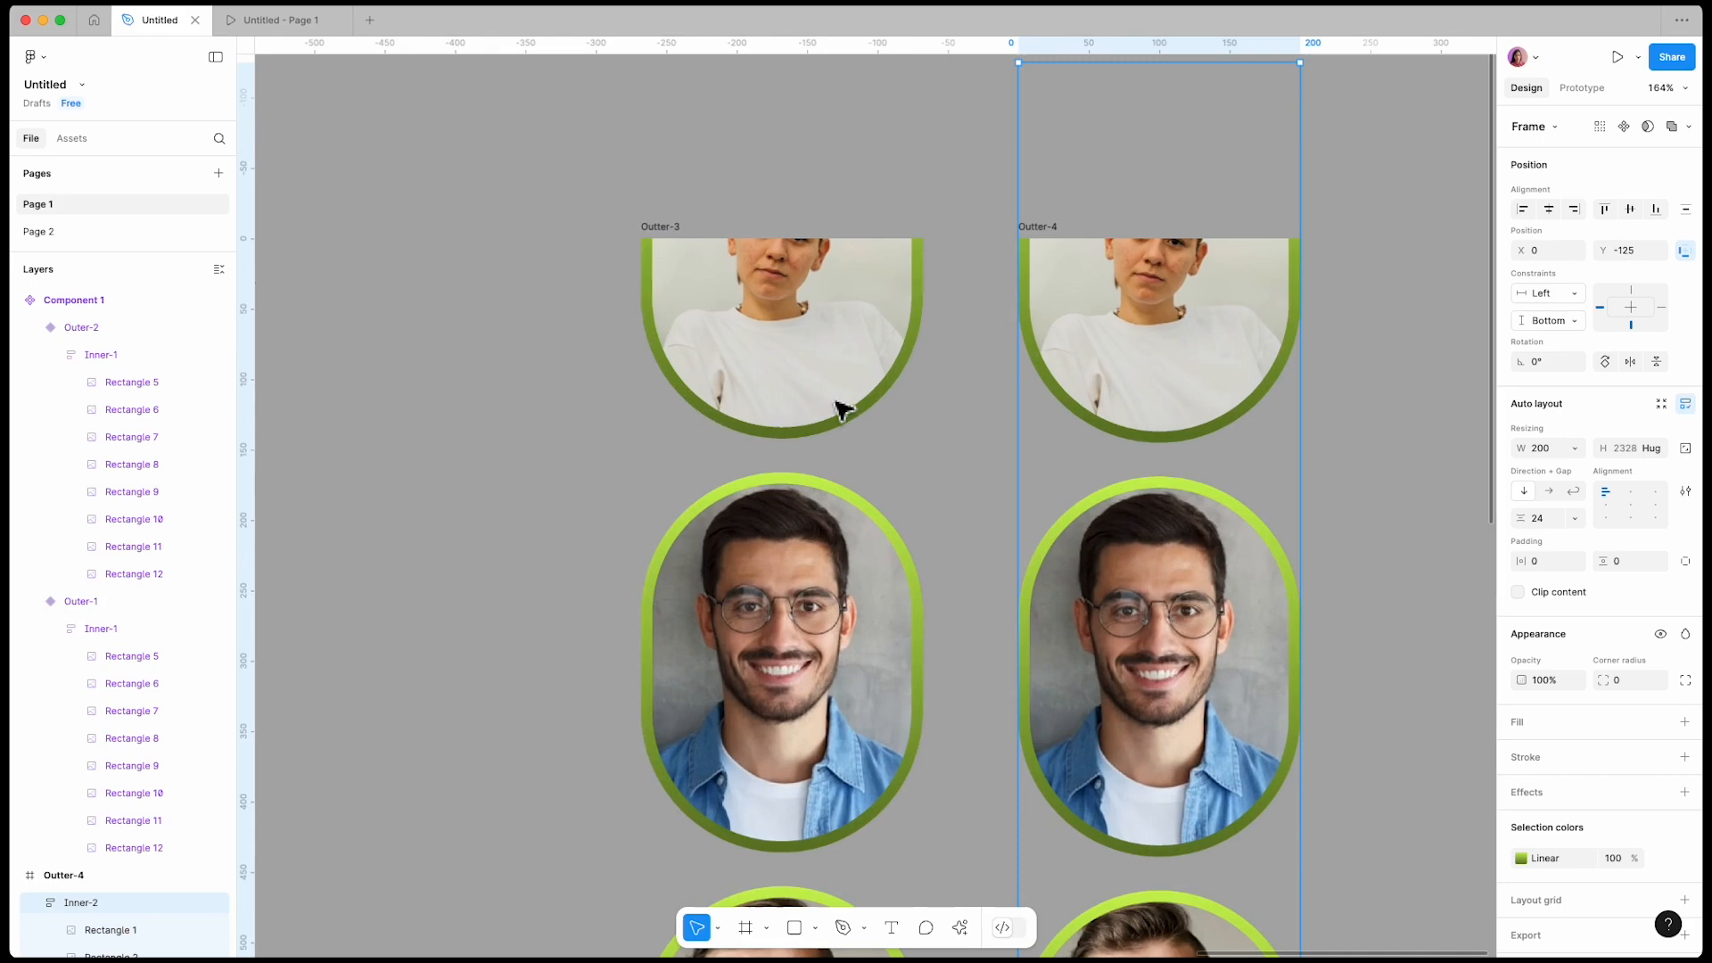
# Step: Add horizontal ruler guides at the same height in Outter-3 and Outter-4, along the bottom edge of the first visible portrait
pyautogui.click(765, 92)
pyautogui.scroll(5, 833, 455)
pyautogui.scroll(-4, 794, 451)
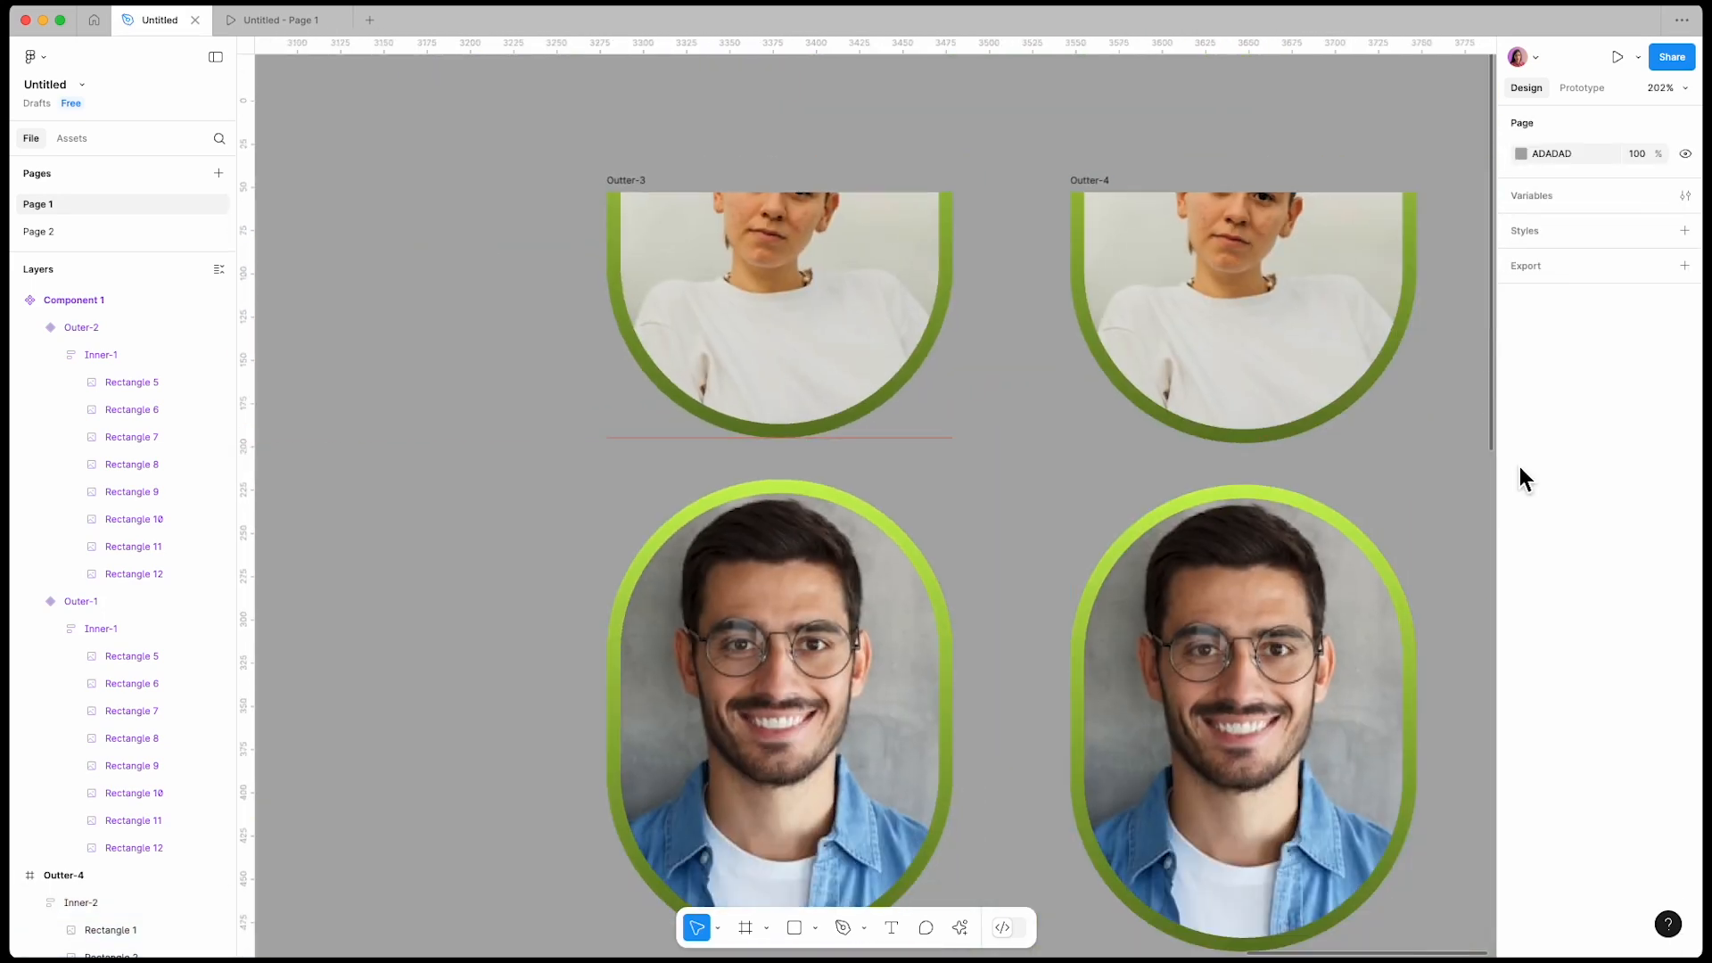
pyautogui.scroll(3, 1427, 446)
pyautogui.moveTo(1100, 45); pyautogui.dragTo(1103, 451)
pyautogui.scroll(5, 727, 440)
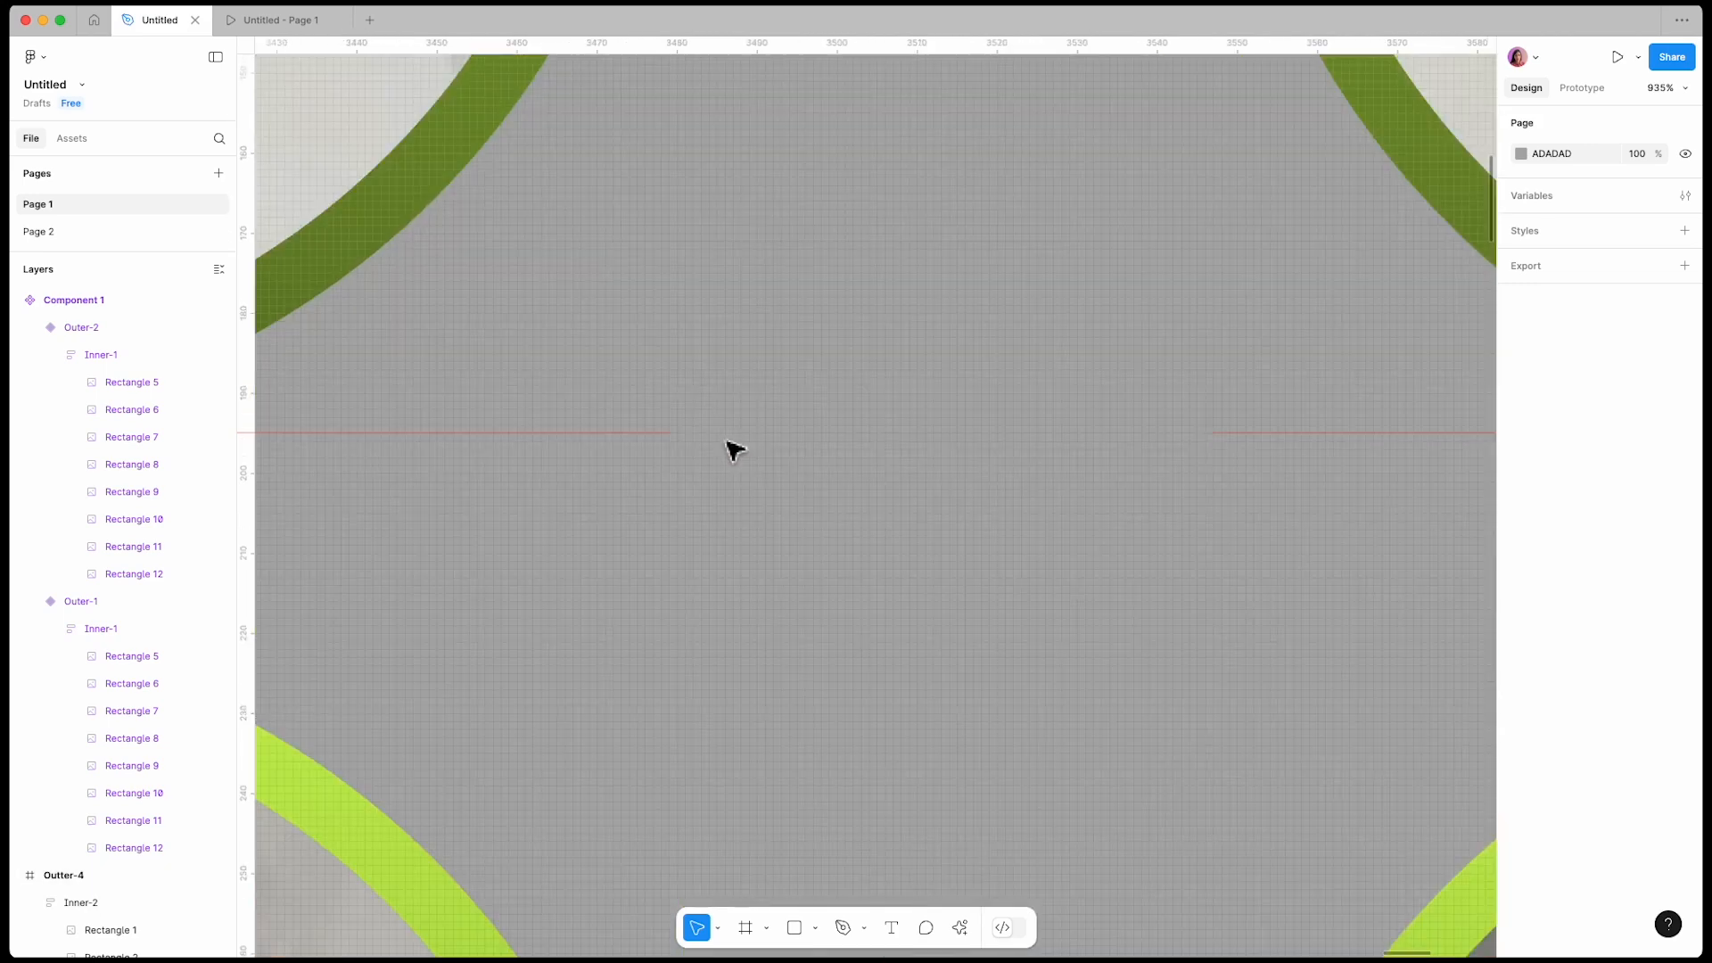
# Step: Nudge the Inner-2 column inside Outter-4 up to Y -128 so its first portrait touches the guide as in Outter-3
pyautogui.scroll(-3, 727, 440)
pyautogui.scroll(-3, 1019, 505)
pyautogui.click(1024, 174)
pyautogui.press('Up')
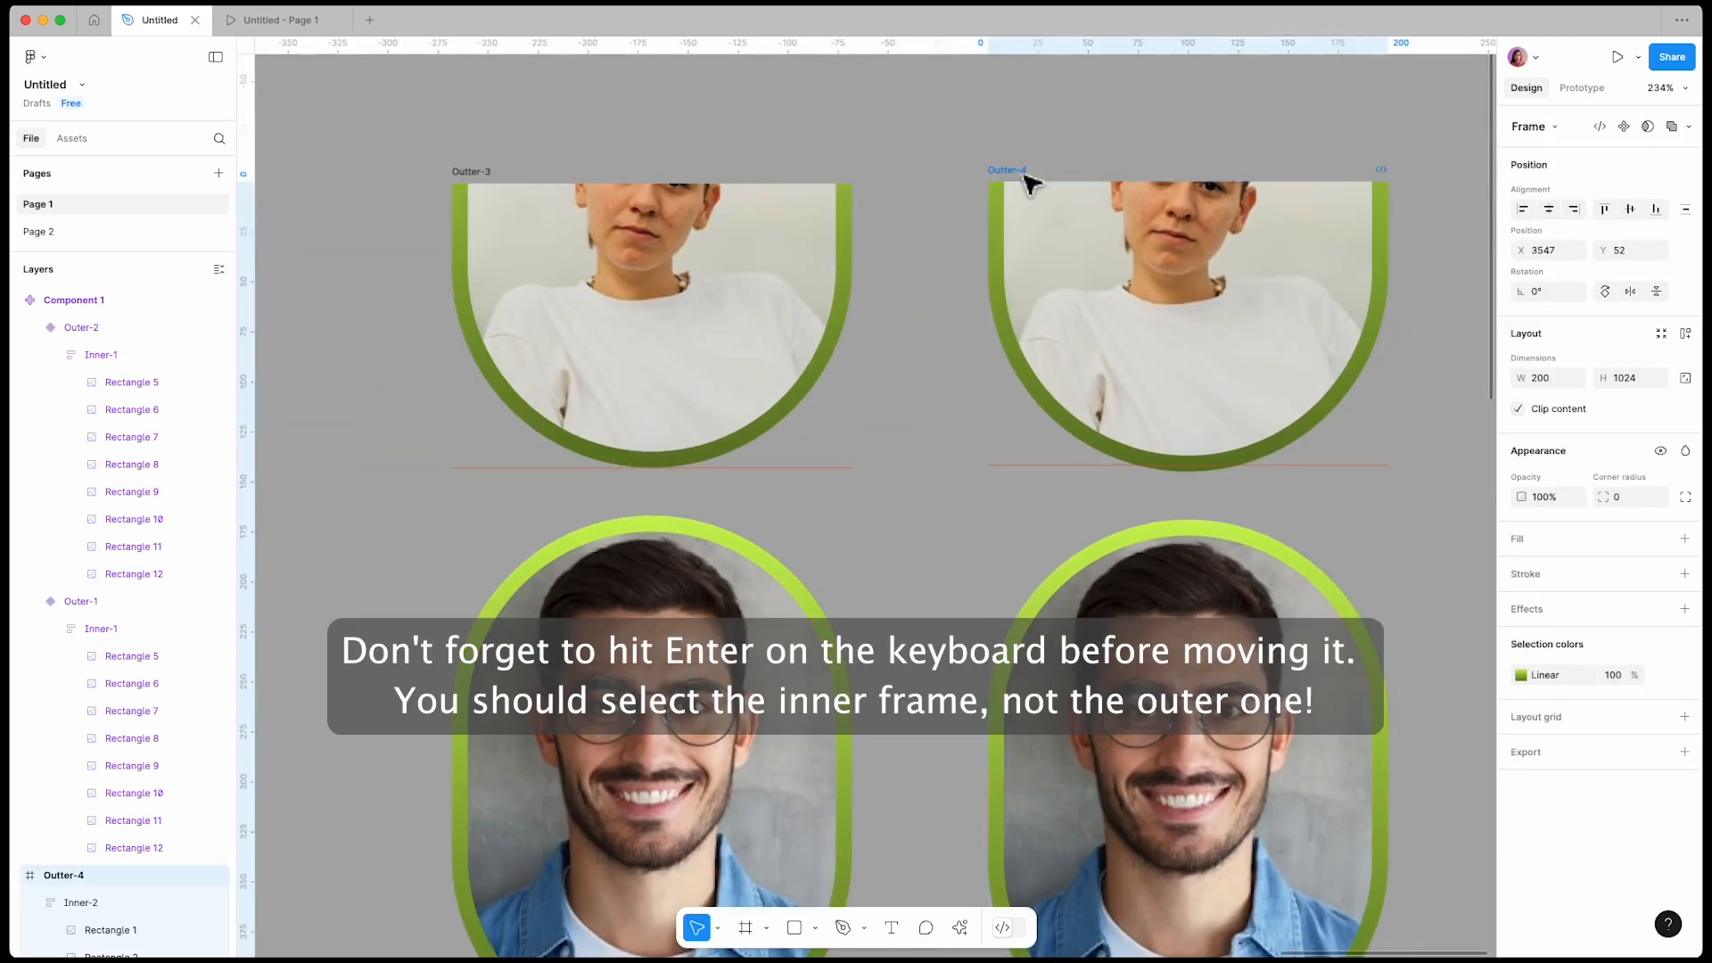
pyautogui.press('Return')
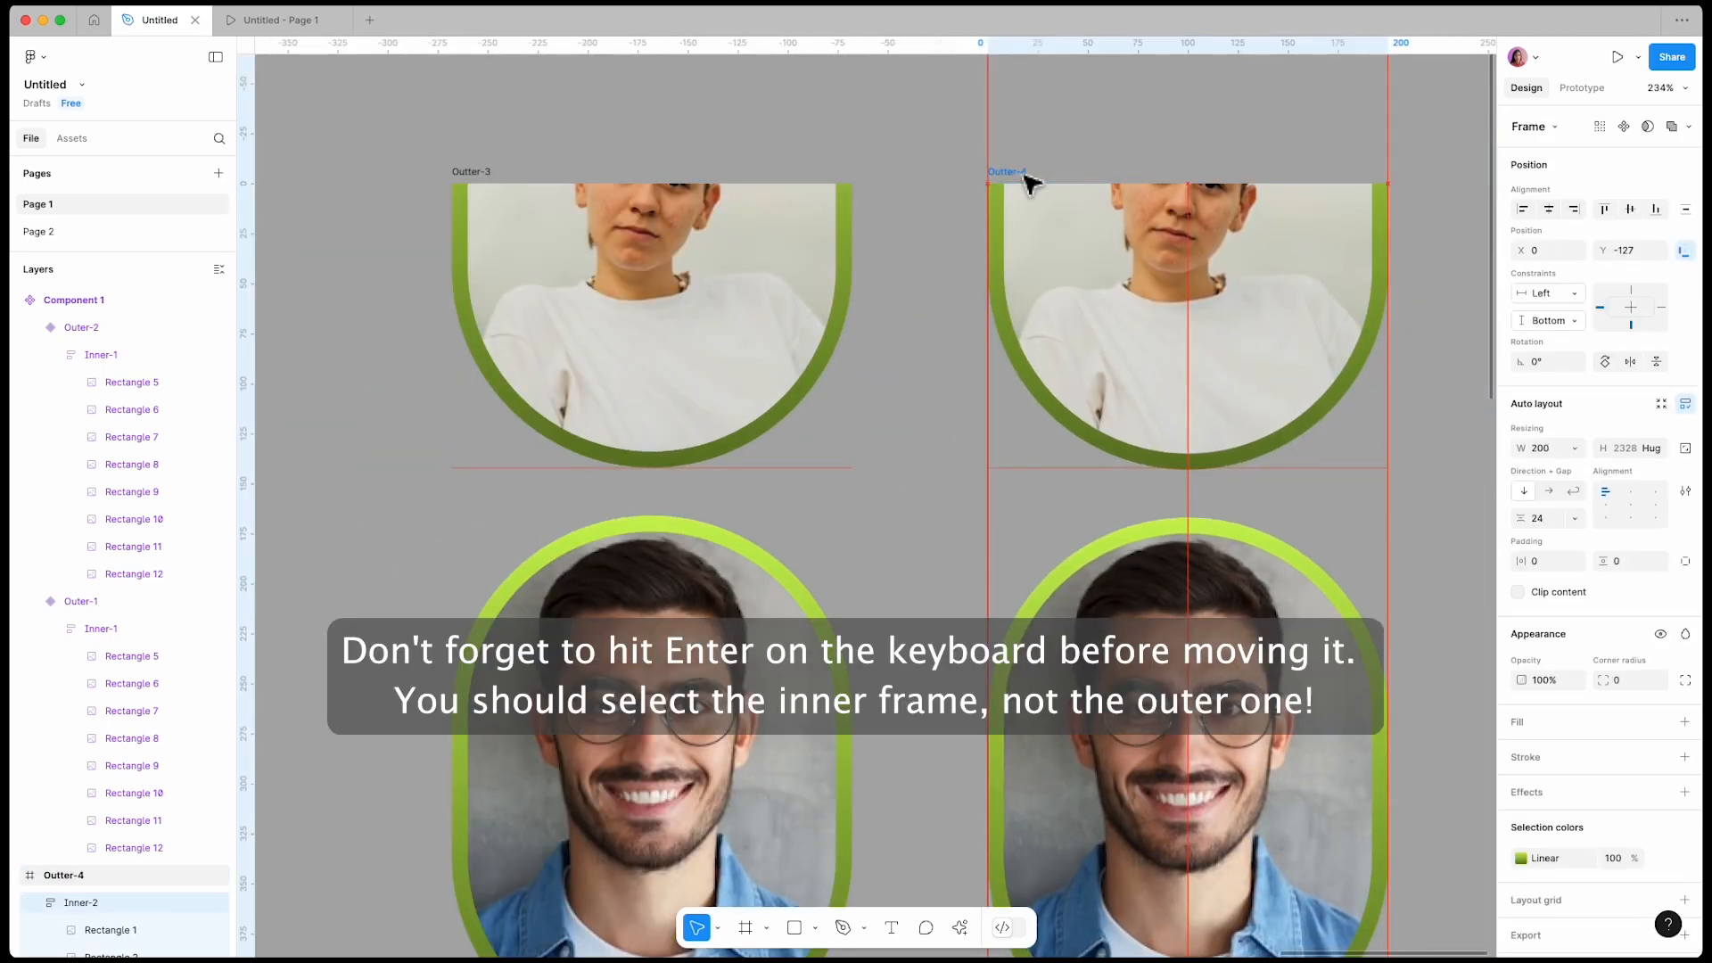
pyautogui.press('Up')
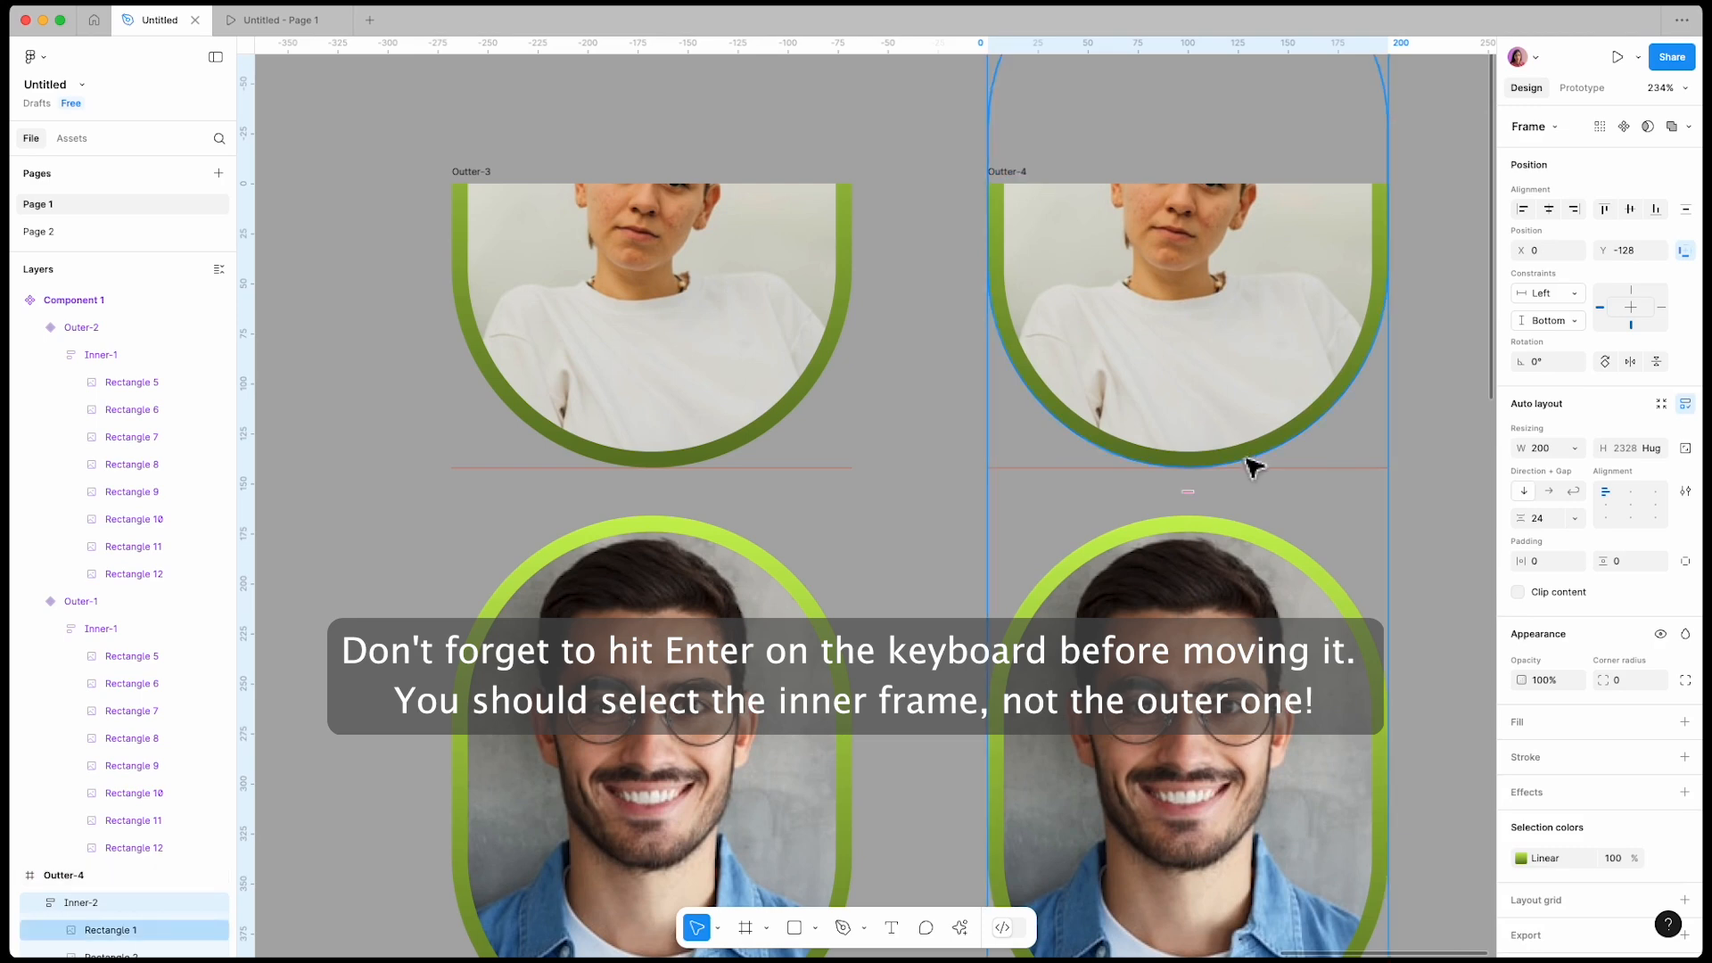
pyautogui.scroll(5, 1203, 477)
pyautogui.scroll(-15, 1177, 497)
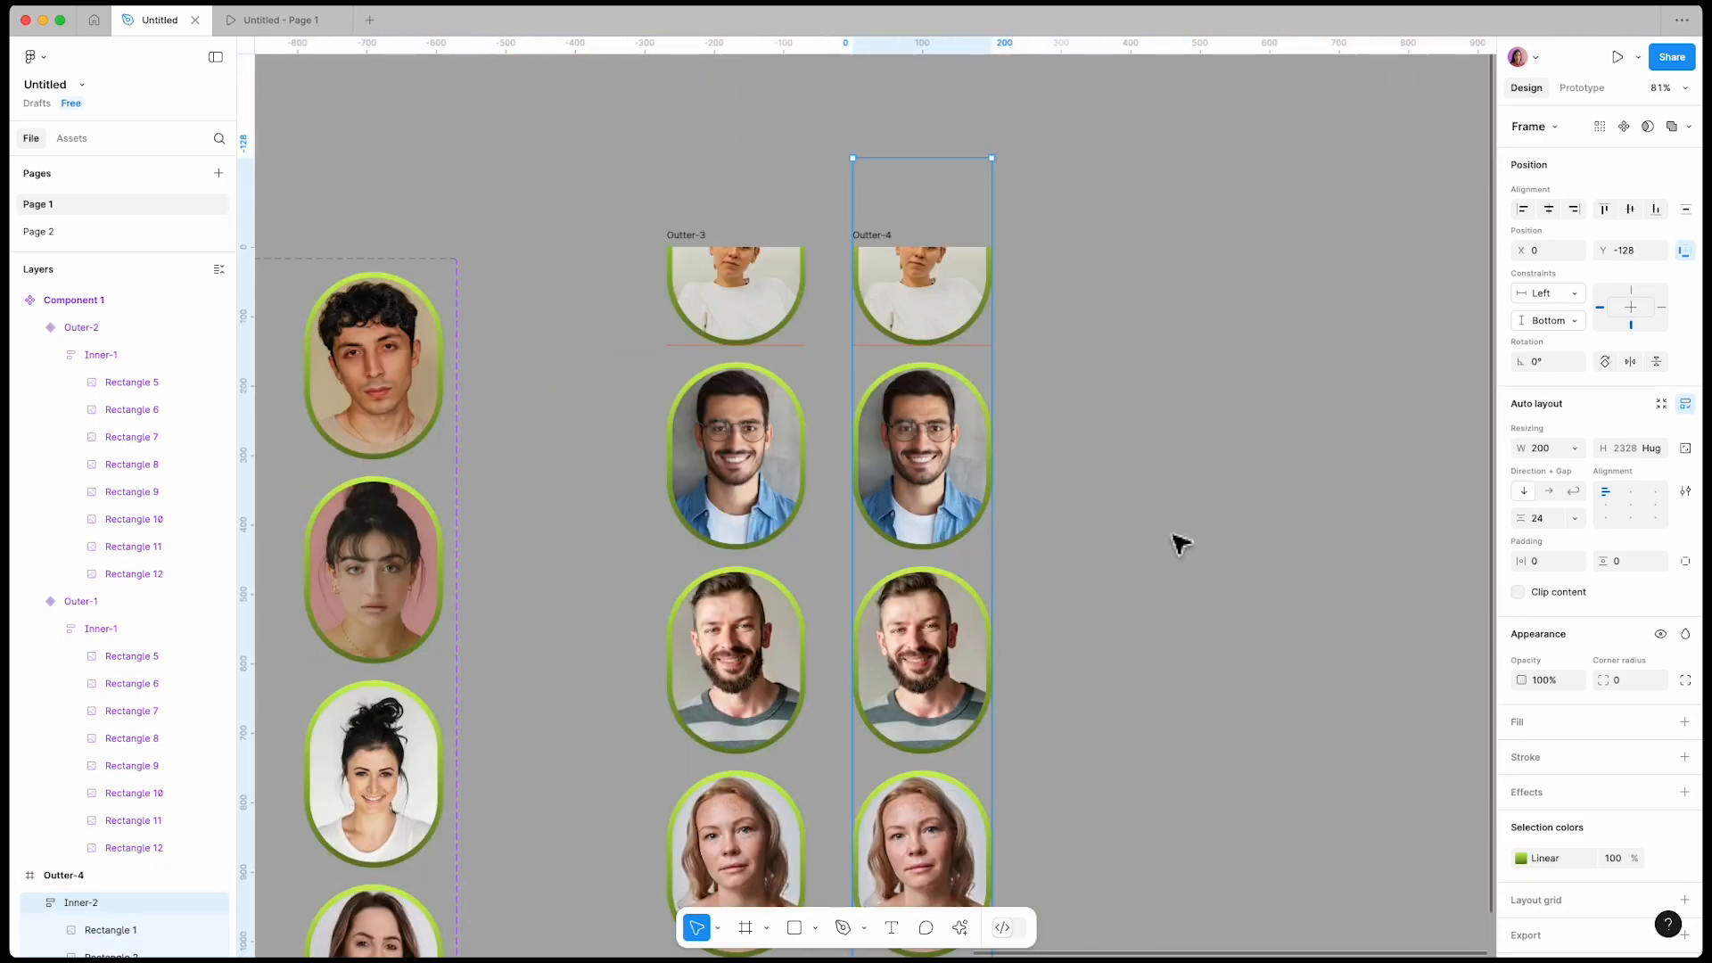
# Step: Select Outter-3 and Outter-4 and briefly turn clip content off and on again to compare their full inner columns
pyautogui.click(1177, 543)
pyautogui.click(1076, 363)
pyautogui.keyDown('shift'); pyautogui.click(1030, 365); pyautogui.keyUp('shift')
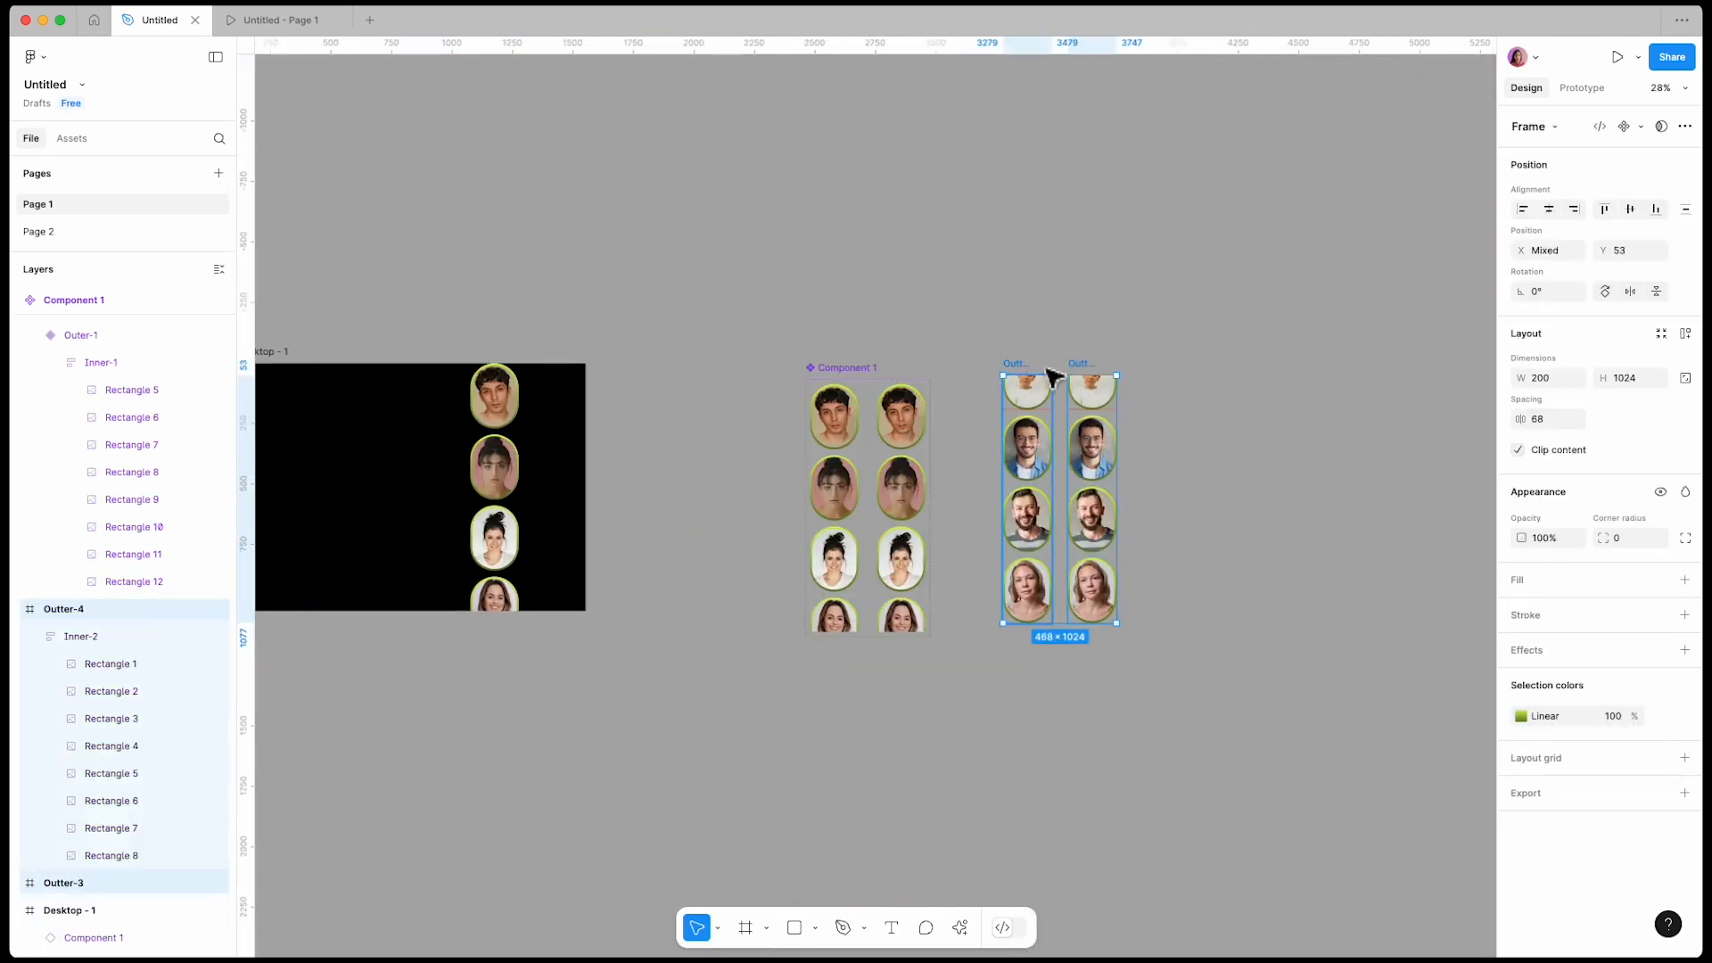
pyautogui.click(1518, 450)
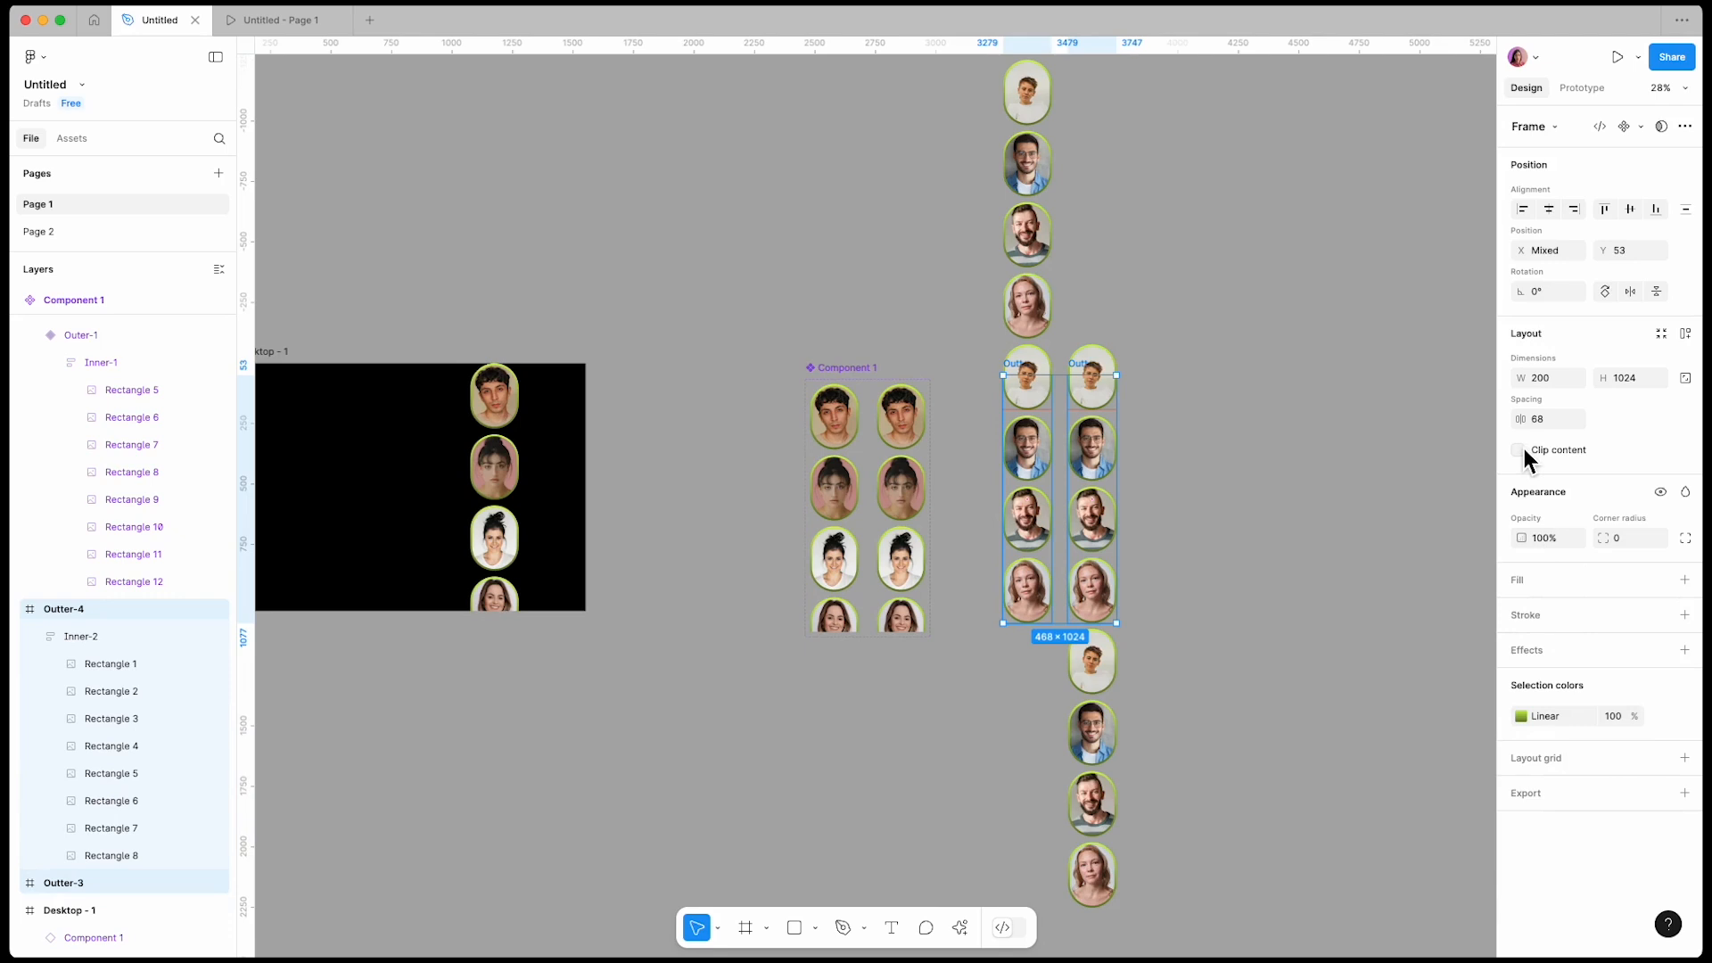
pyautogui.scroll(-2, 1147, 543)
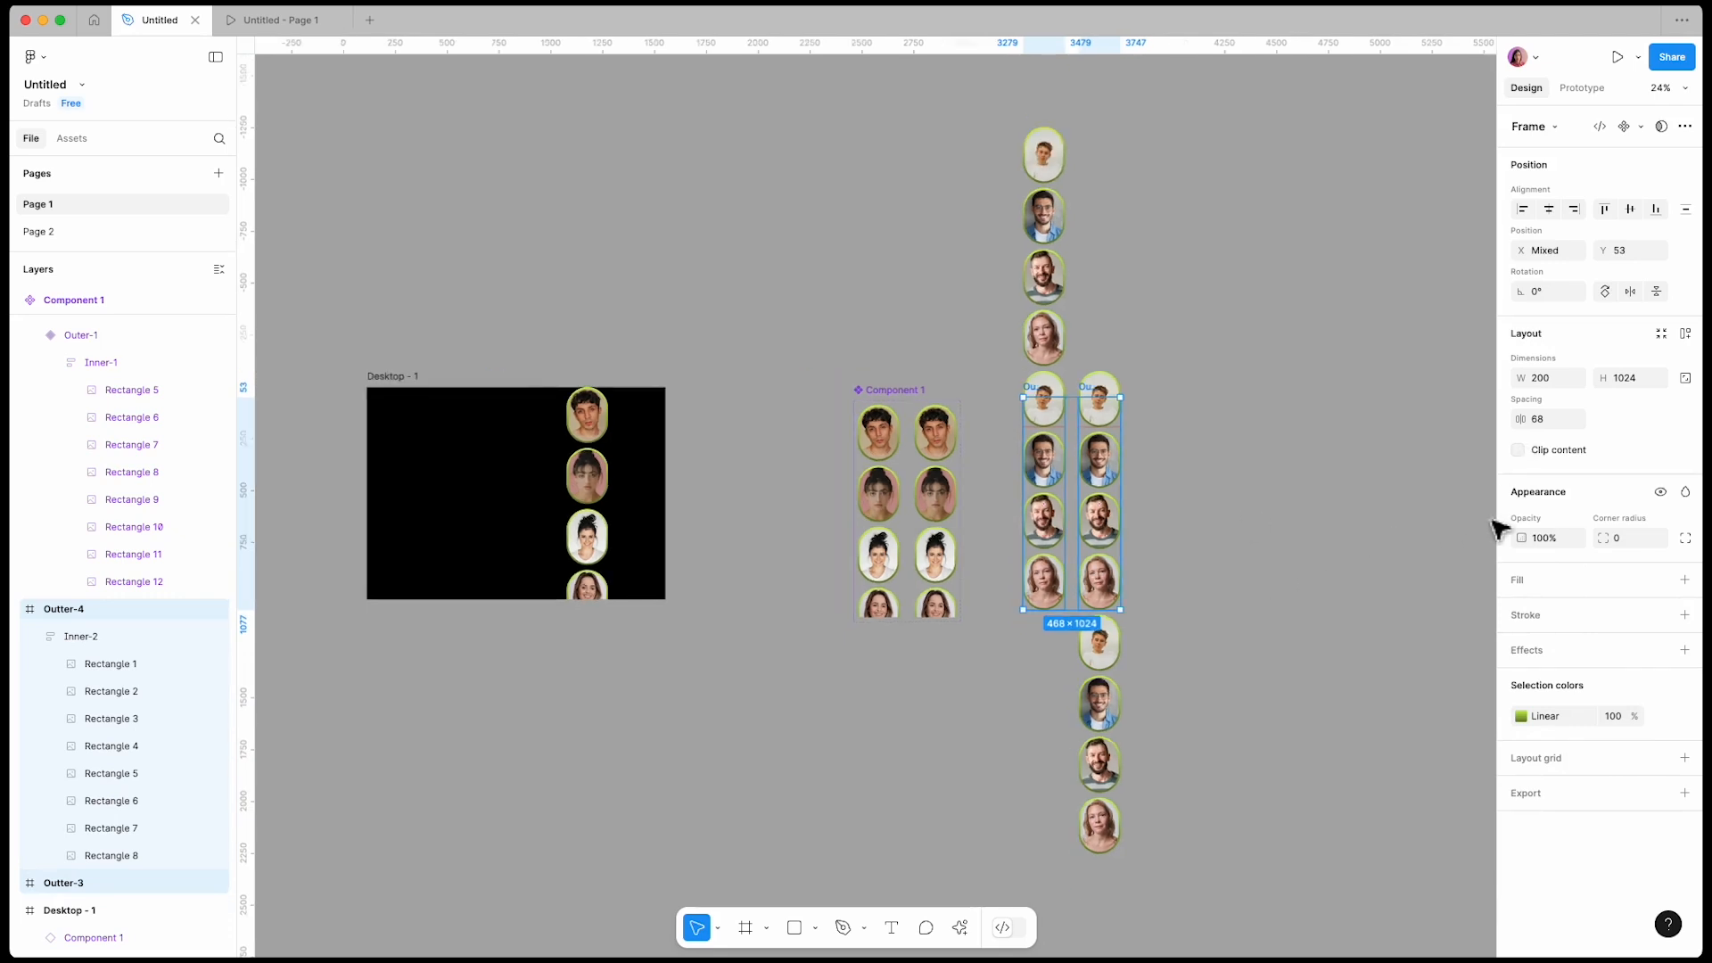
pyautogui.click(1518, 449)
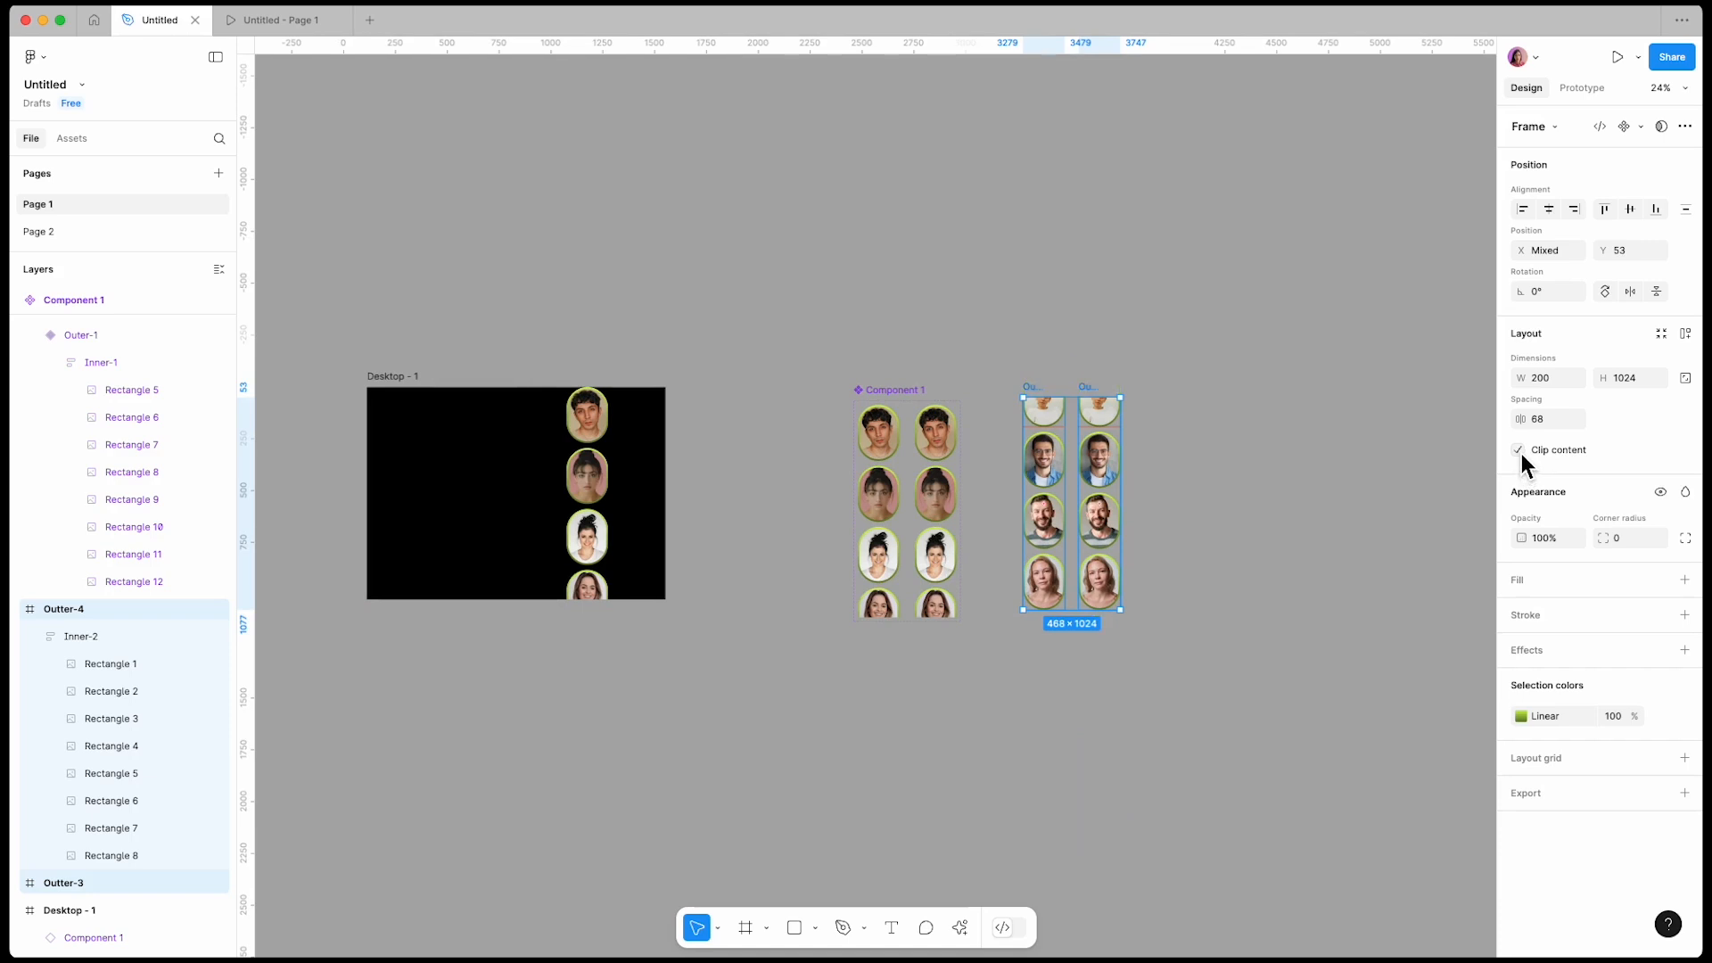
# Step: Create a component set from Outter-3 and Outter-4 and align its top edge with Component 1
pyautogui.scroll(1, 1534, 321)
pyautogui.click(1638, 126)
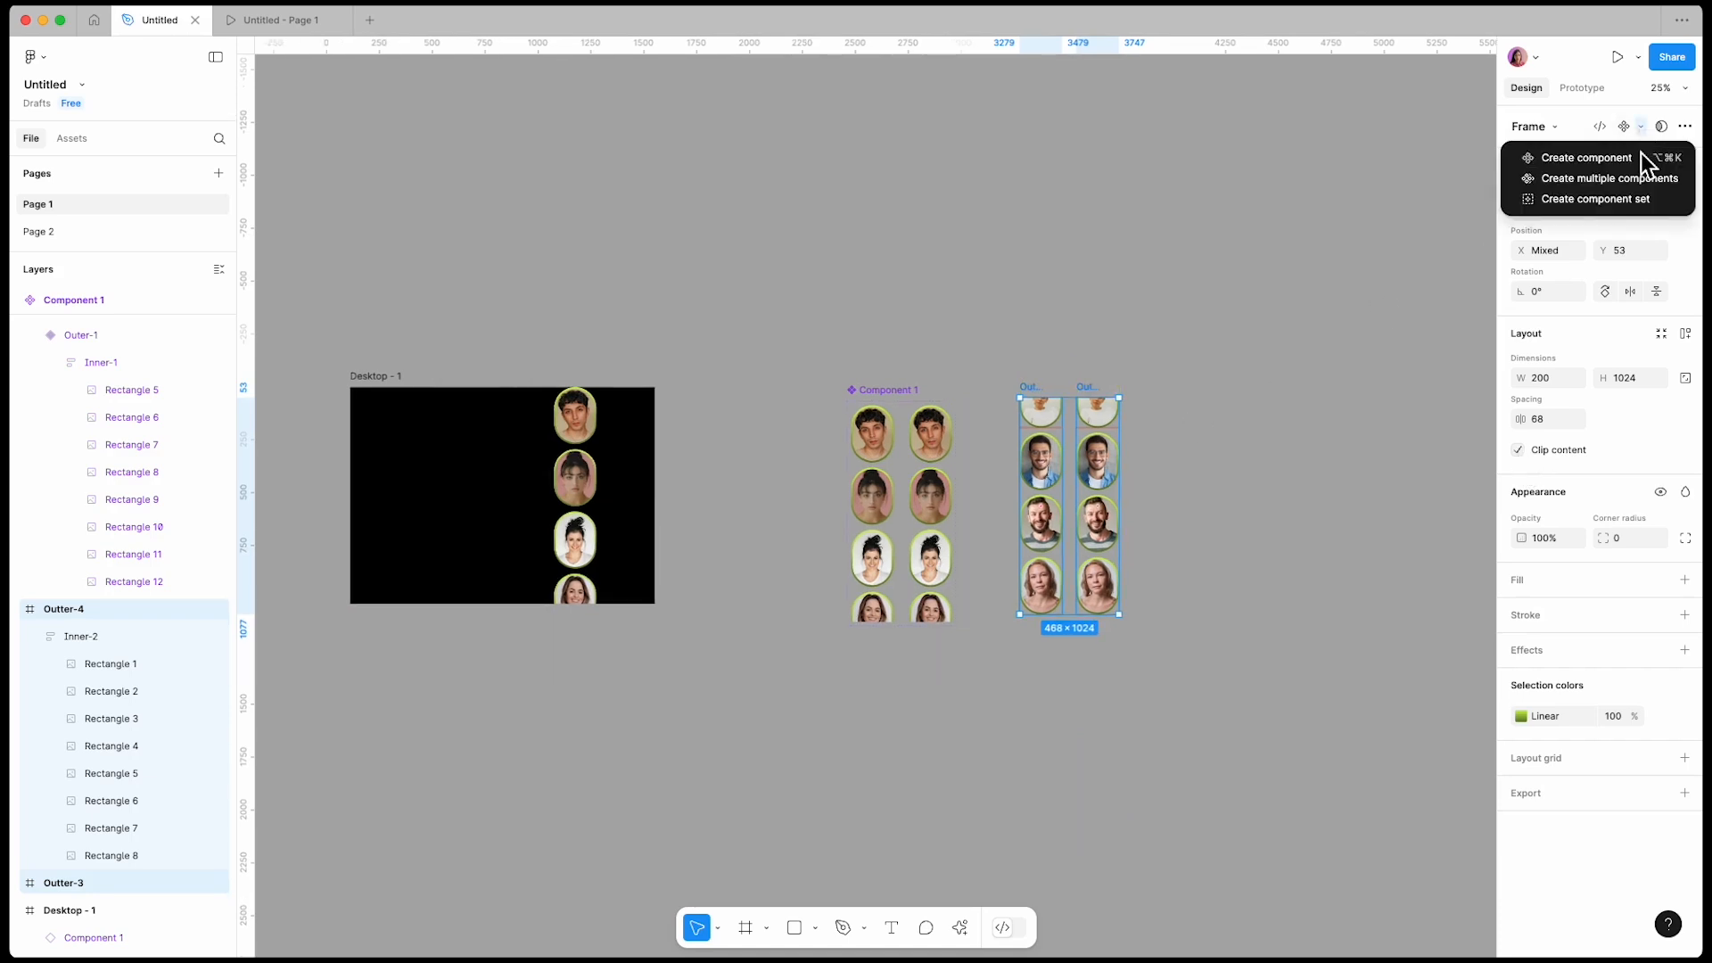
pyautogui.click(1636, 198)
pyautogui.scroll(5, 1174, 413)
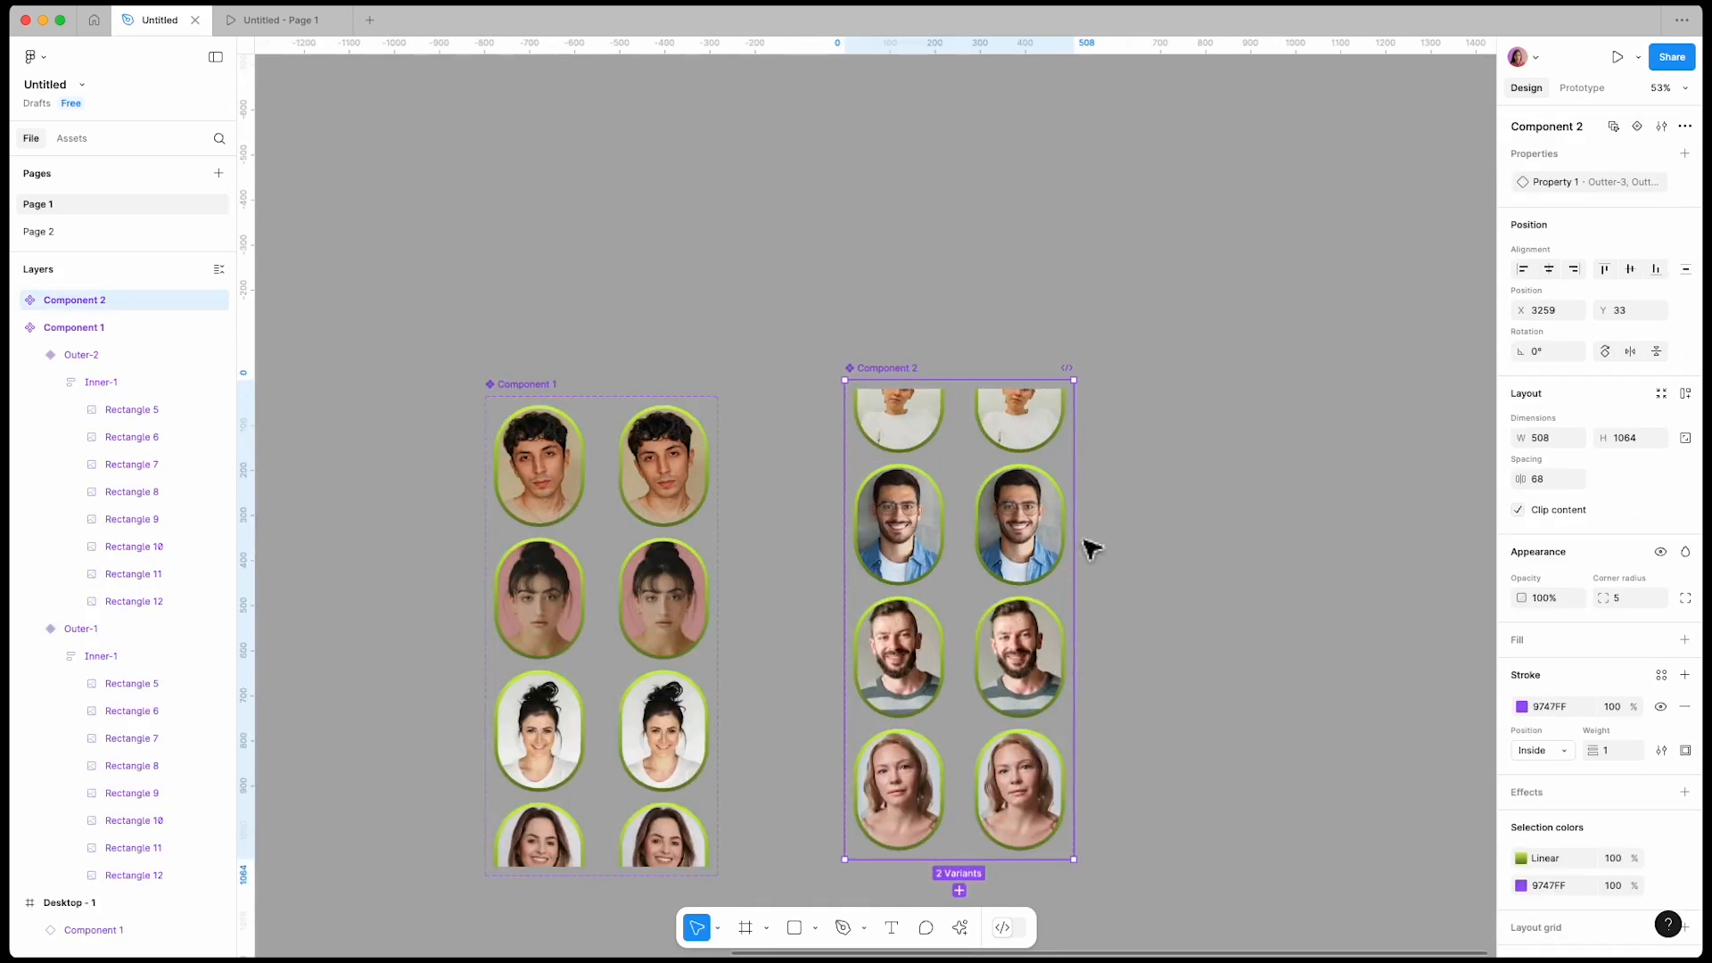
pyautogui.moveTo(878, 381); pyautogui.dragTo(873, 389)
pyautogui.scroll(3, 1203, 570)
# Step: Add a prototype connection from the Outter-3 variant to Outter-4 with an After delay trigger
pyautogui.click(814, 581)
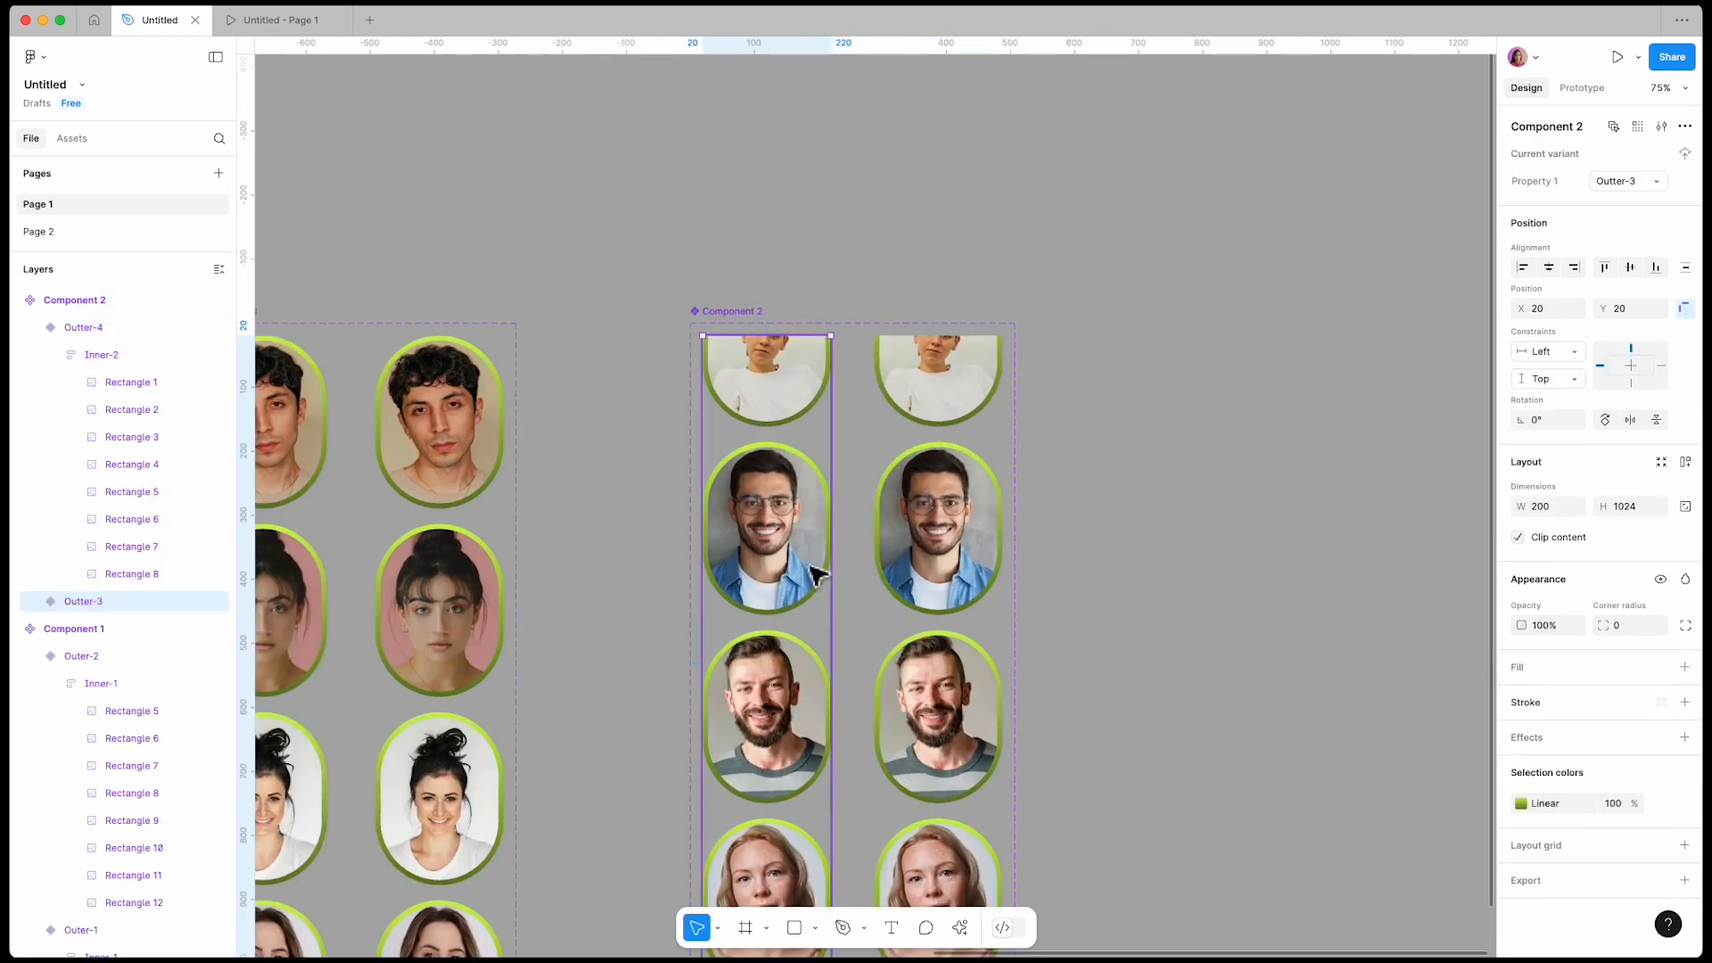
pyautogui.click(1596, 90)
pyautogui.scroll(-3, 1016, 493)
pyautogui.moveTo(830, 505); pyautogui.dragTo(918, 513)
pyautogui.click(929, 590)
pyautogui.click(922, 796)
# Step: Set the Outter-3 interaction's delay to 1 ms and its animation to Smart animate
pyautogui.click(880, 617)
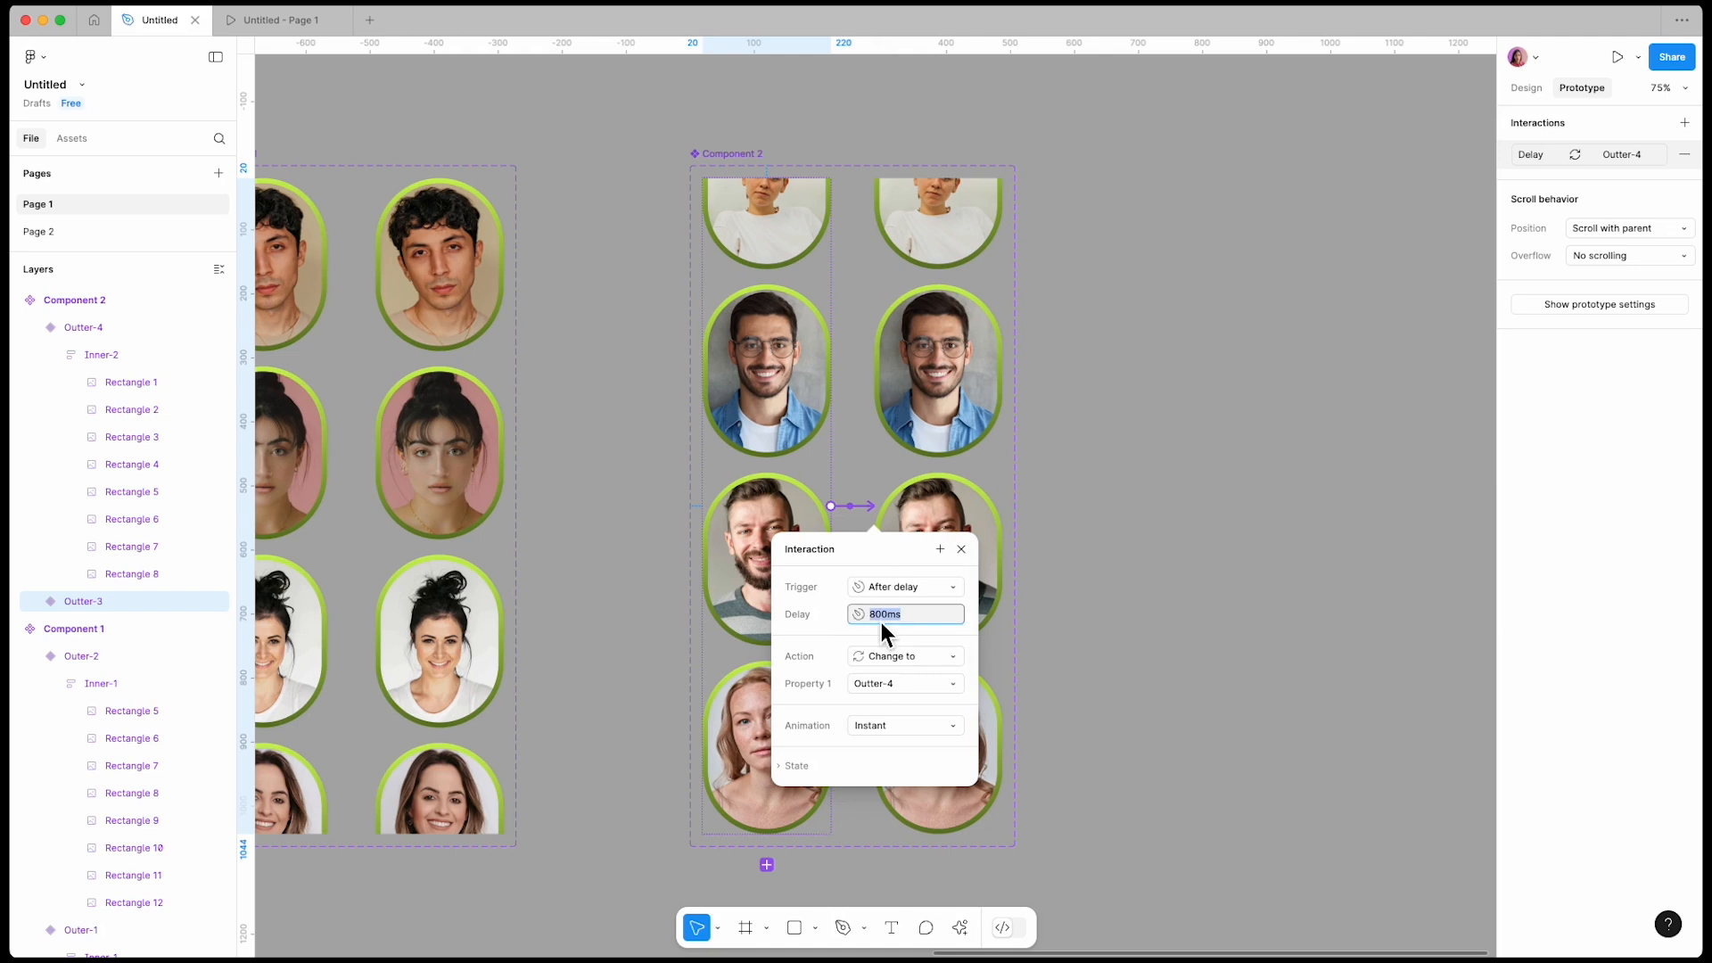
pyautogui.write('1')
pyautogui.click(939, 724)
pyautogui.click(936, 763)
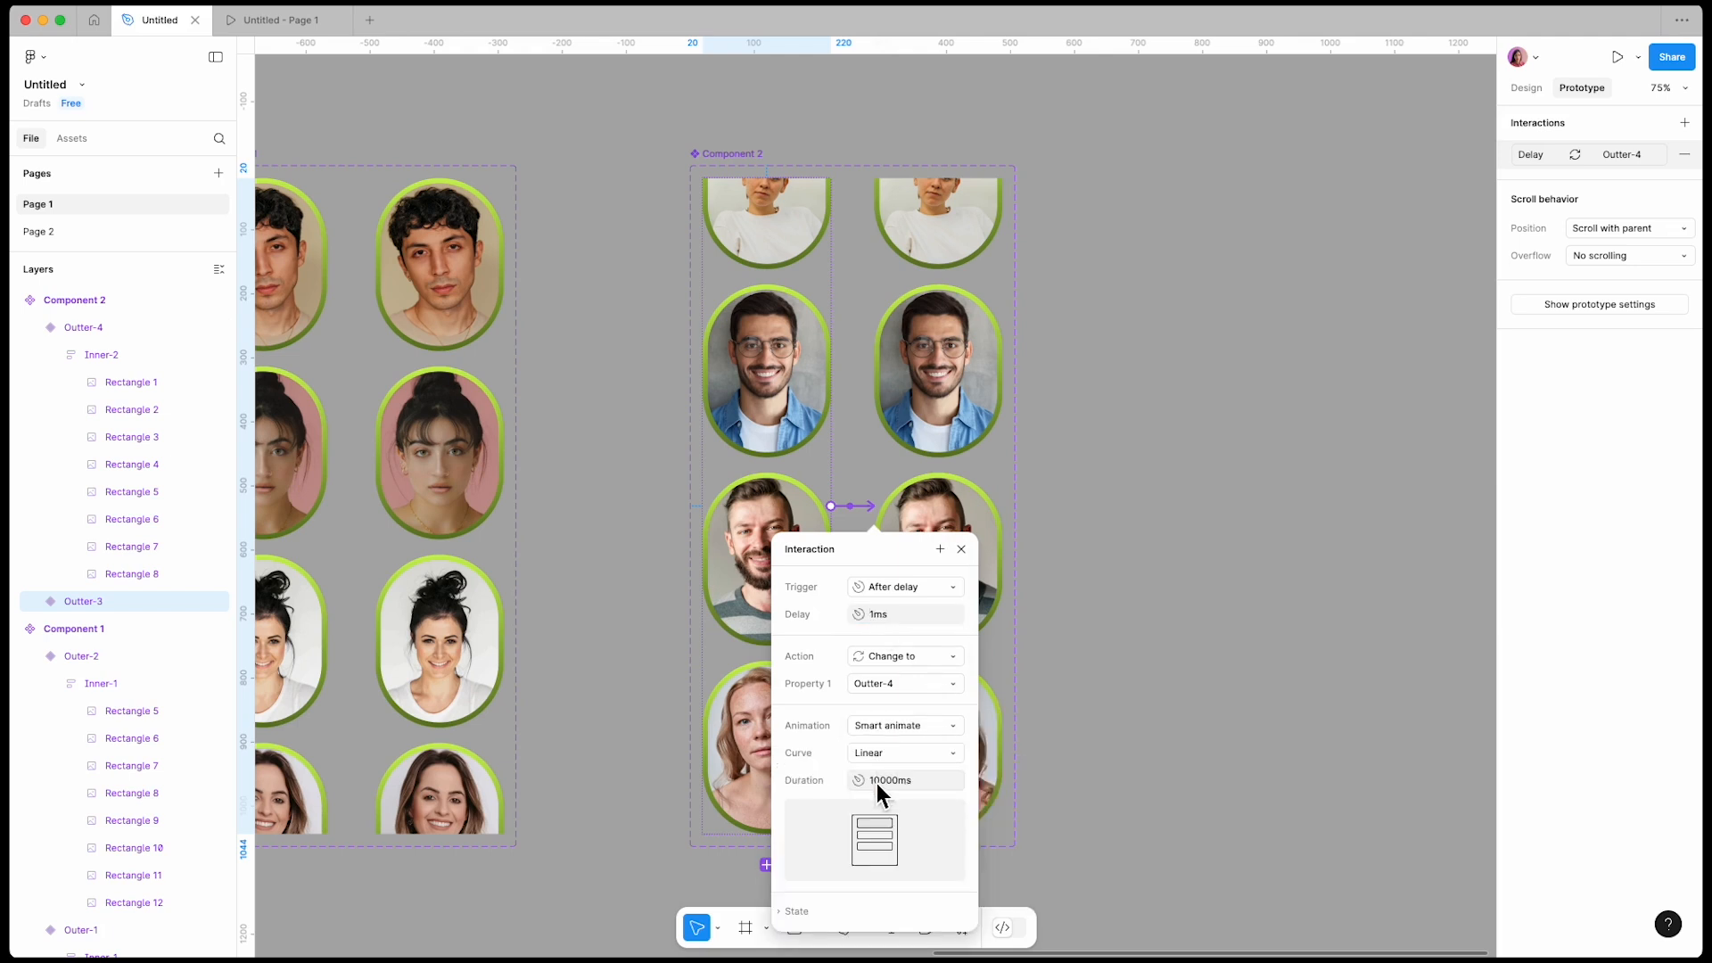
# Step: Connect the Outter-4 variant back to Outter-3 with an After delay trigger of 1 ms and an Instant animation
pyautogui.click(929, 501)
pyautogui.moveTo(875, 520); pyautogui.dragTo(807, 532)
pyautogui.click(873, 586)
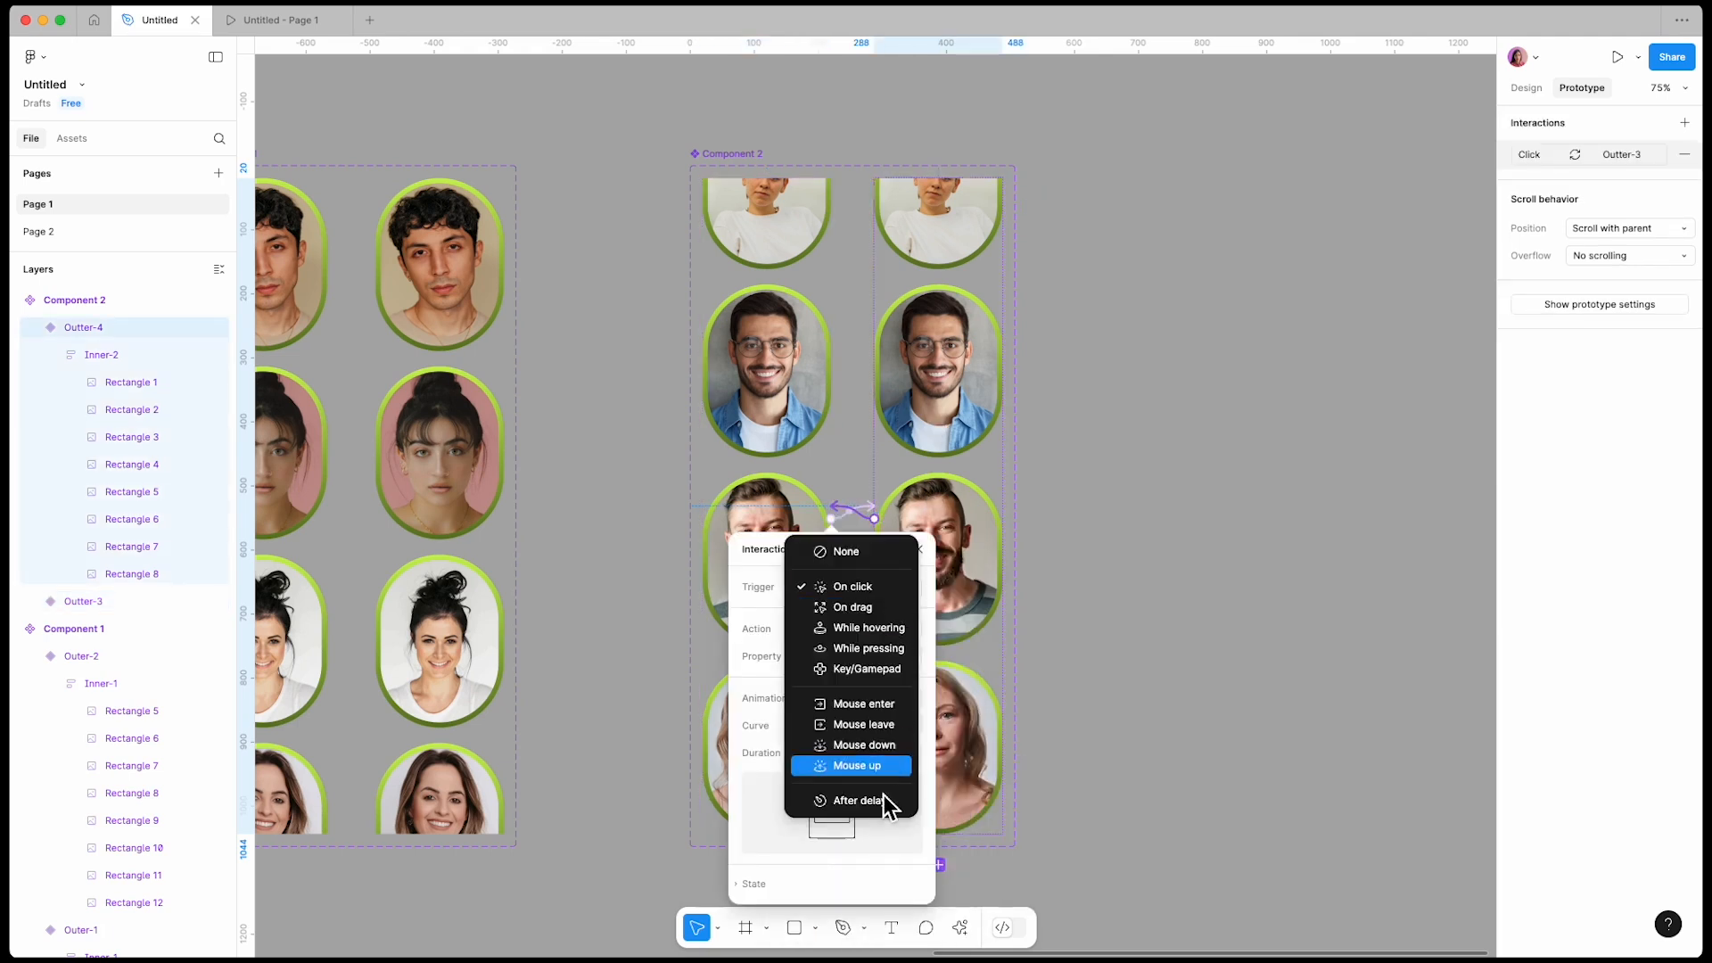
pyautogui.click(885, 800)
pyautogui.click(898, 729)
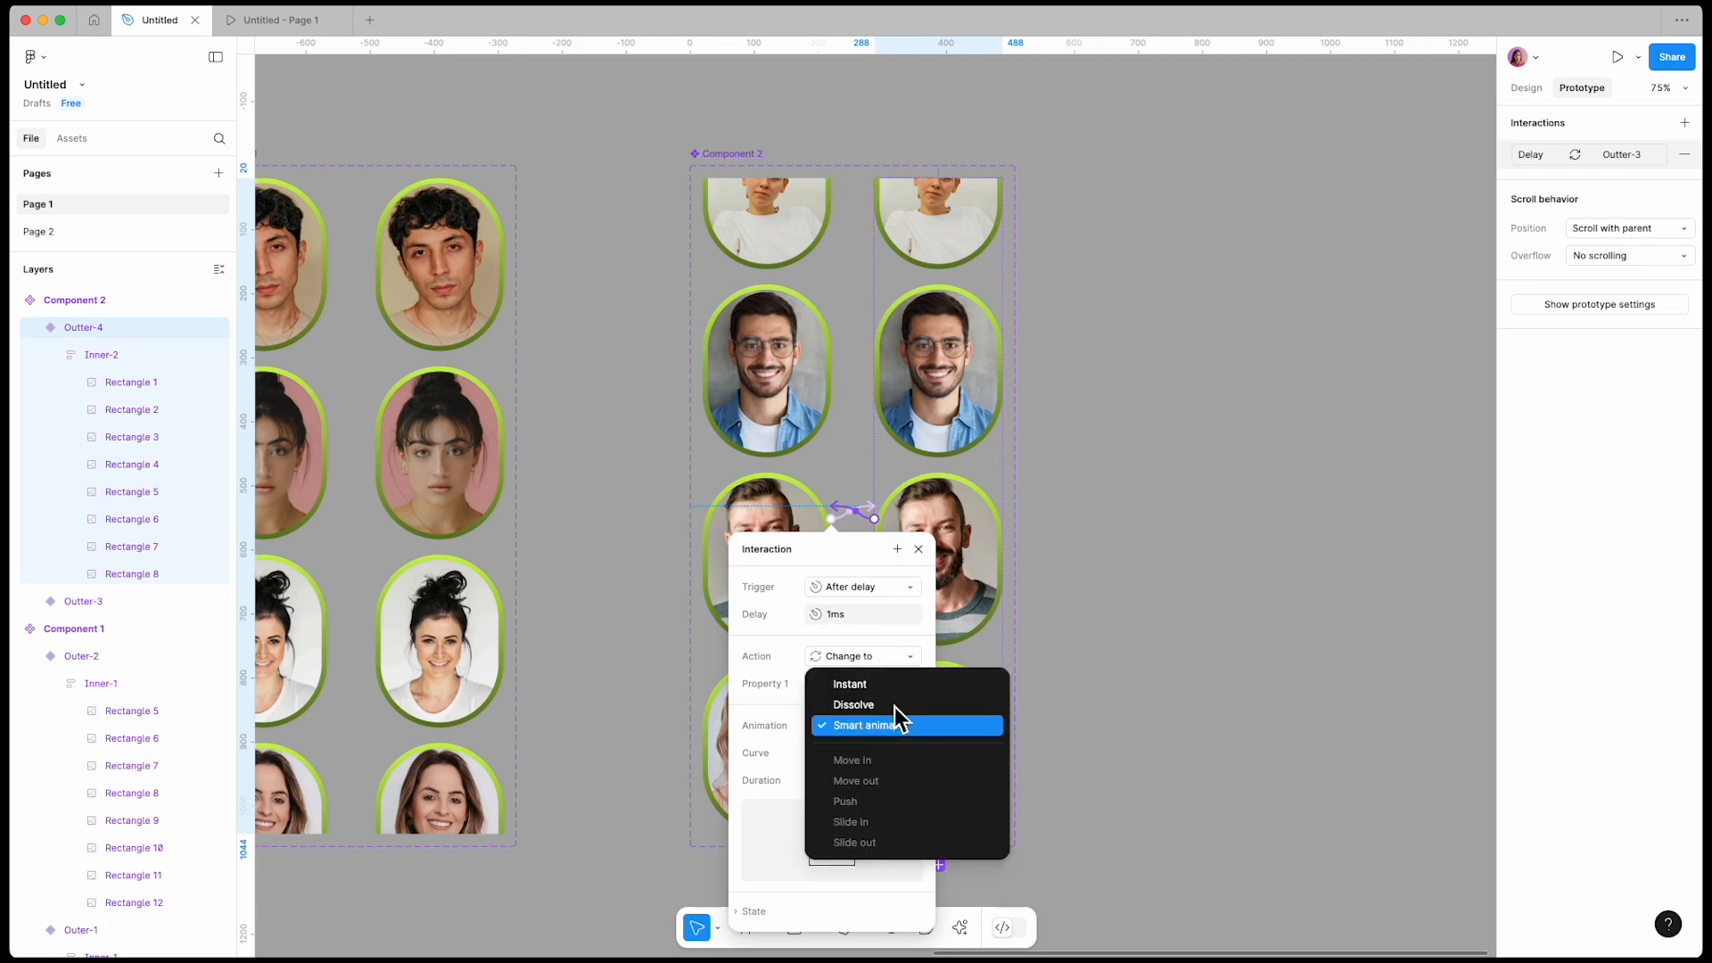
pyautogui.click(891, 684)
pyautogui.click(918, 548)
# Step: Place a copy of the Outter-3 variant in the Desktop - 1 frame right of the first portrait column, flush with the frame's top
pyautogui.click(1525, 88)
pyautogui.click(1391, 375)
pyautogui.scroll(-5, 1385, 366)
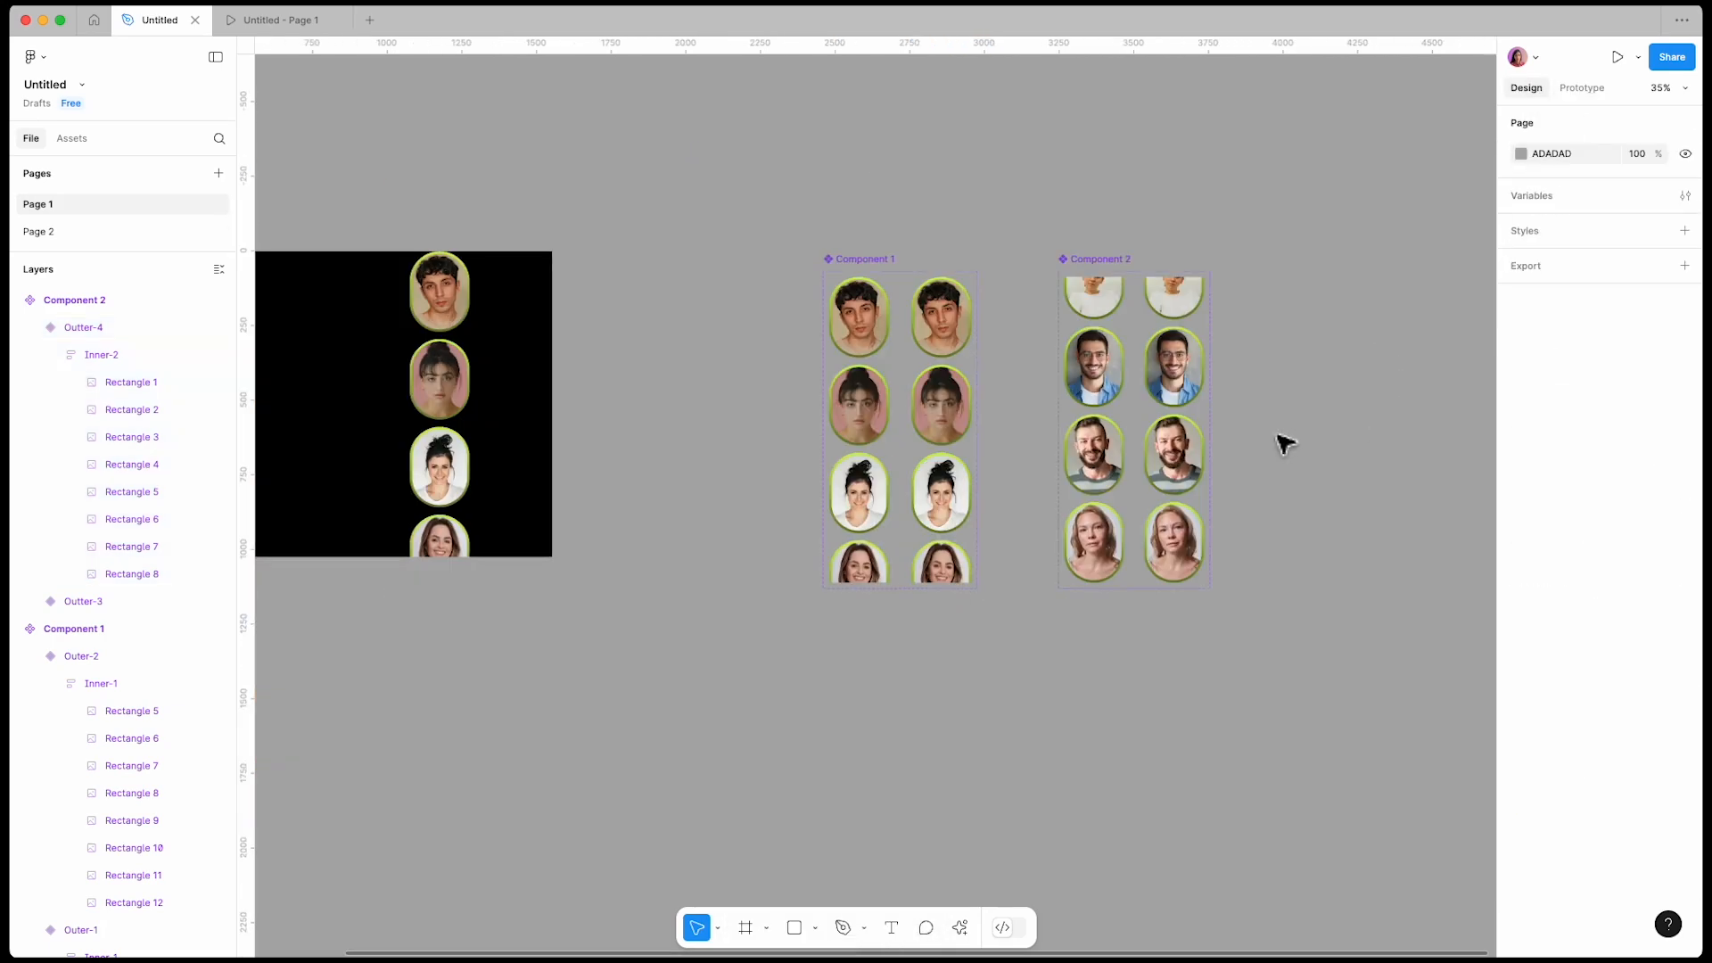
pyautogui.moveTo(1105, 417); pyautogui.dragTo(526, 381)
pyautogui.scroll(3, 900, 458)
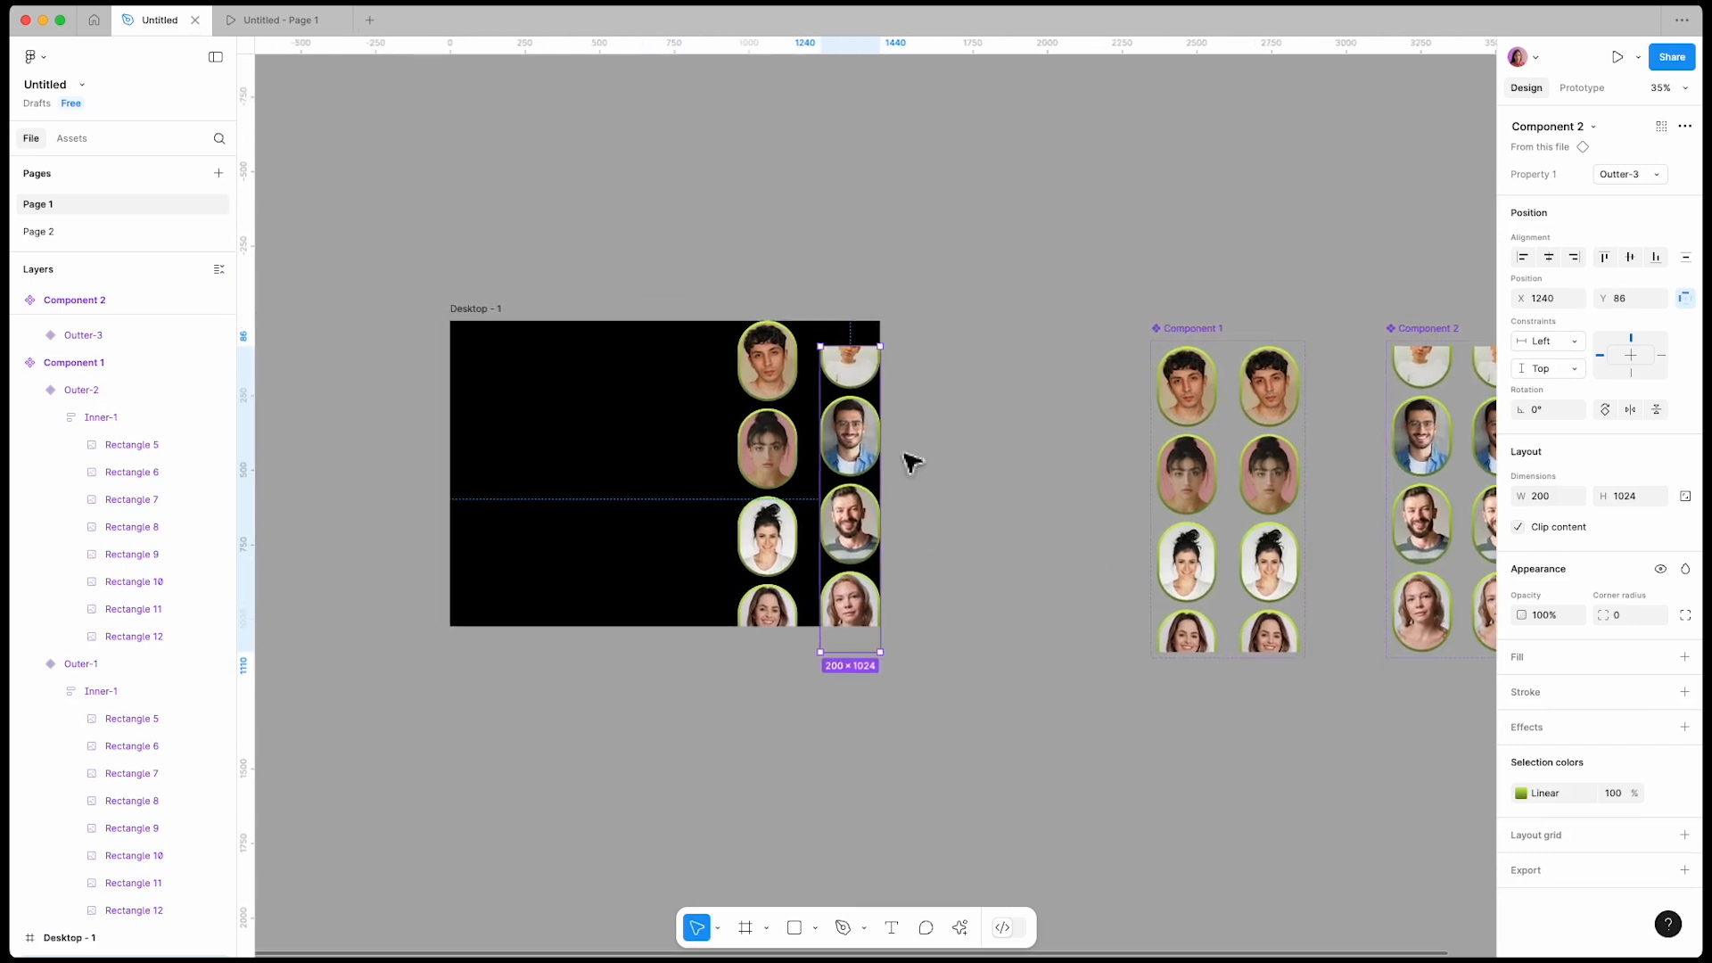
pyautogui.moveTo(882, 458); pyautogui.dragTo(859, 424)
pyautogui.click(1023, 427)
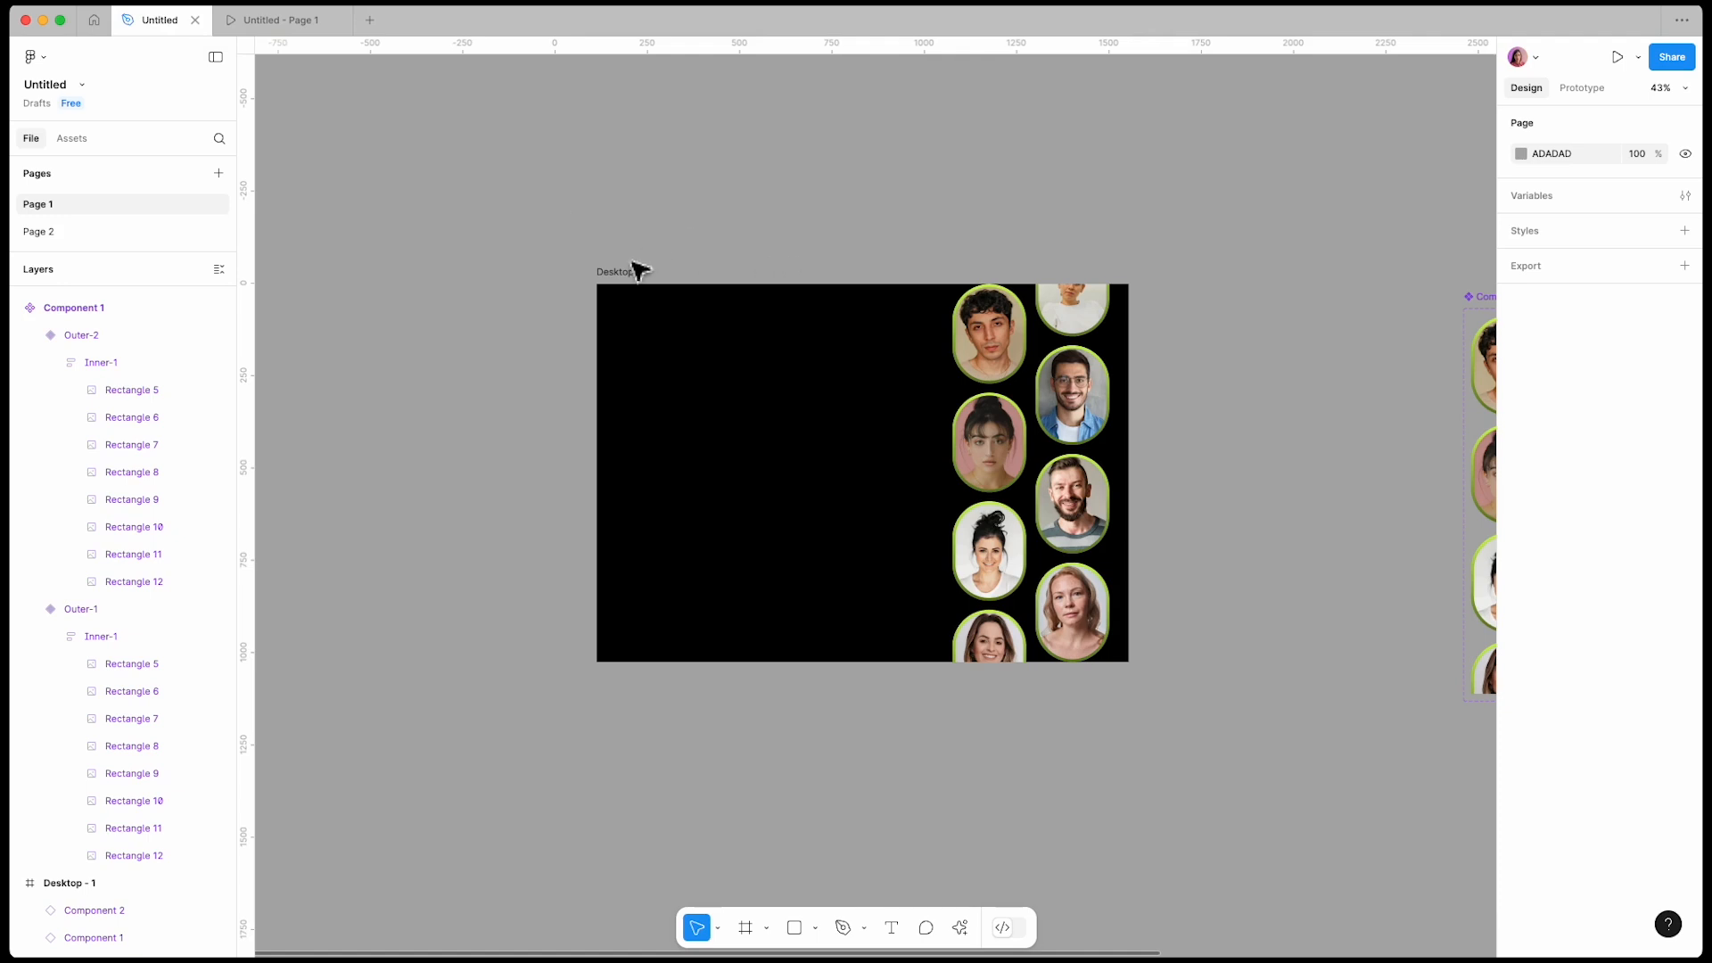
# Step: Extend the Desktop - 1 frame downward to a height of about 2573 and check it in the prototype preview
pyautogui.click(636, 271)
pyautogui.moveTo(888, 670); pyautogui.dragTo(898, 827)
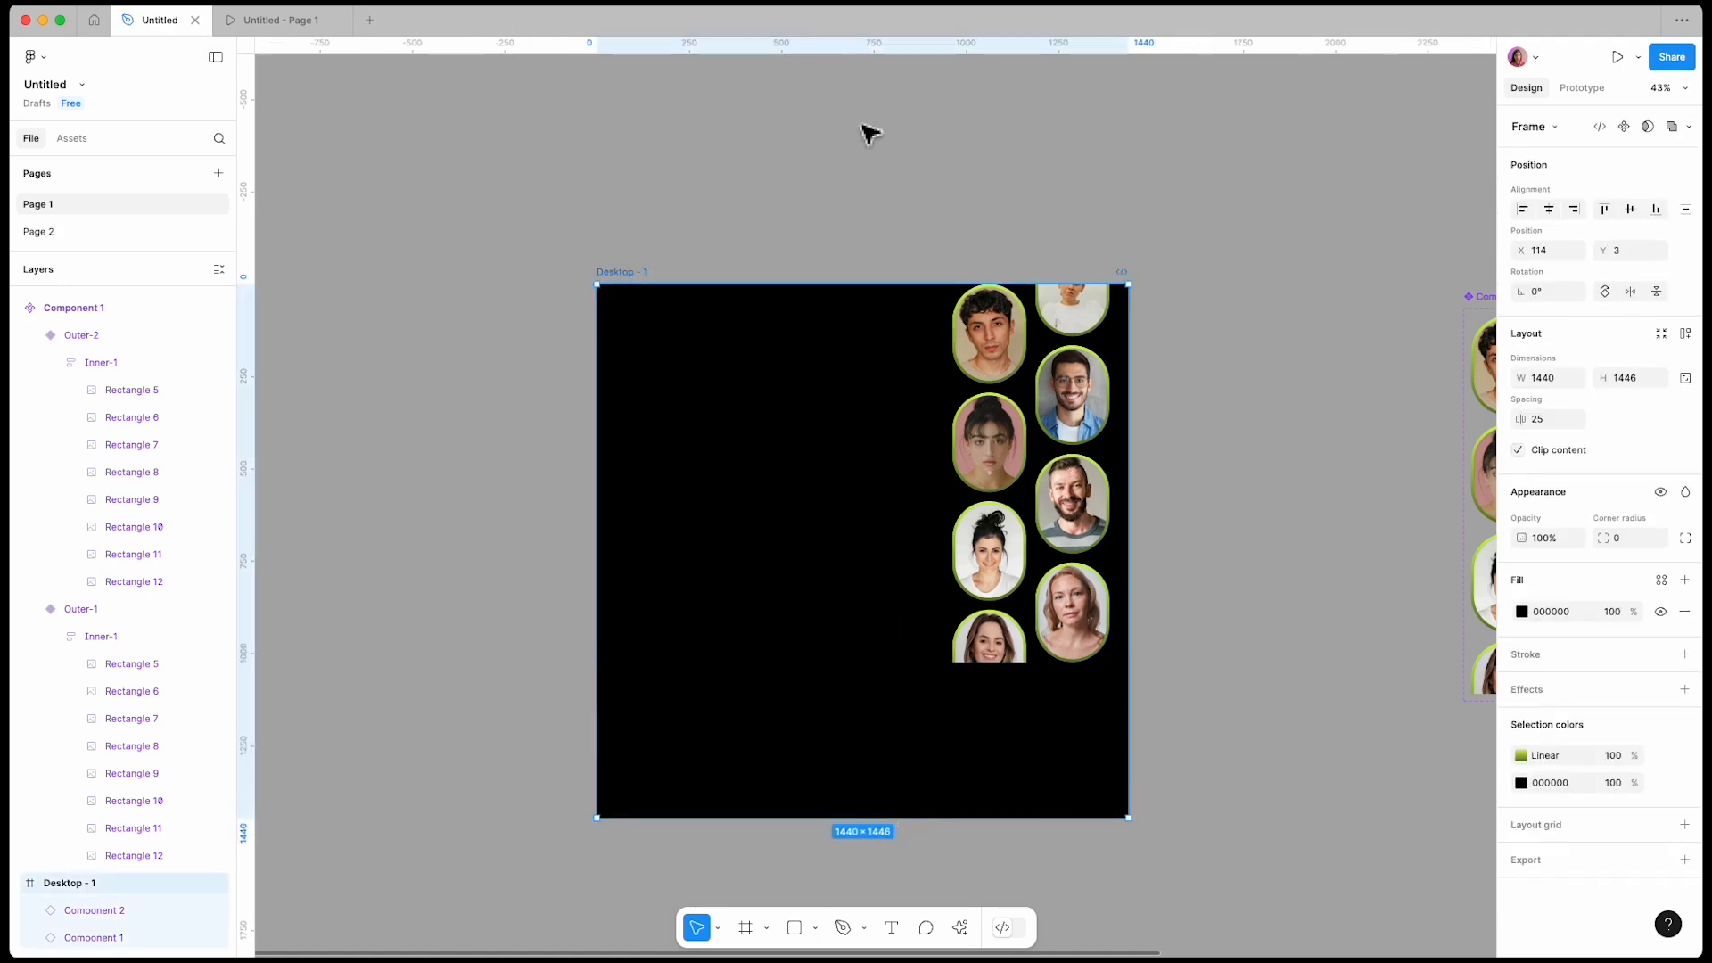
pyautogui.scroll(-3, 870, 134)
pyautogui.moveTo(914, 604); pyautogui.dragTo(909, 870)
pyautogui.scroll(-3, 854, 581)
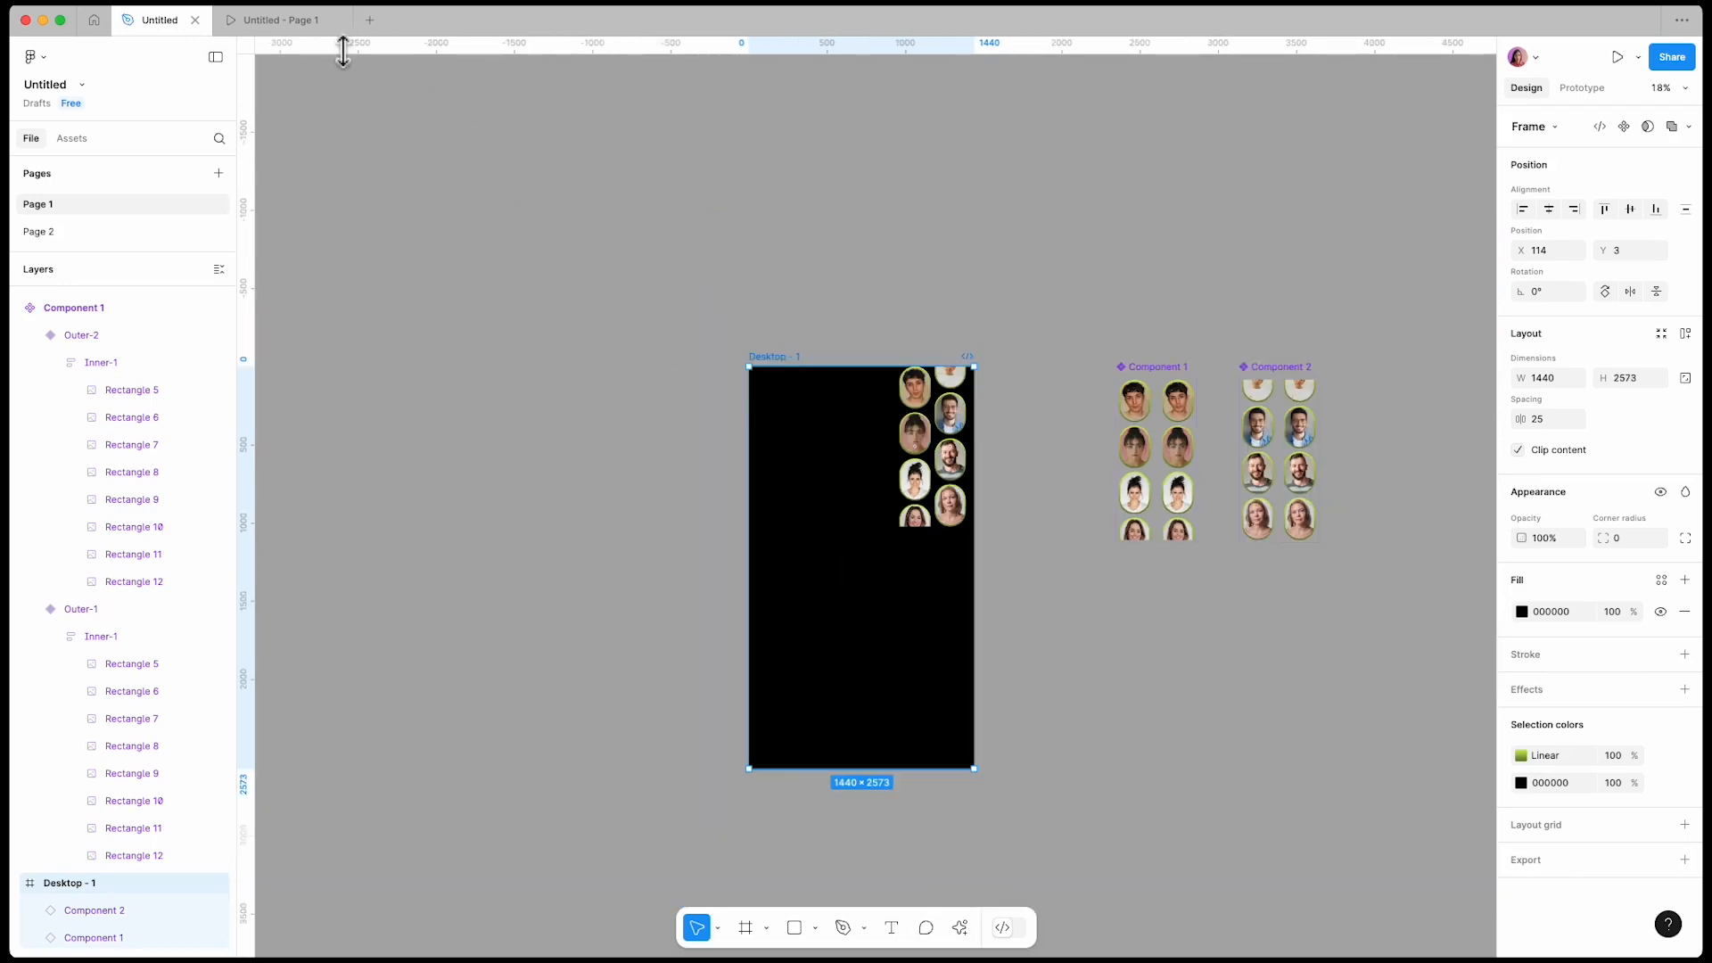
pyautogui.click(280, 27)
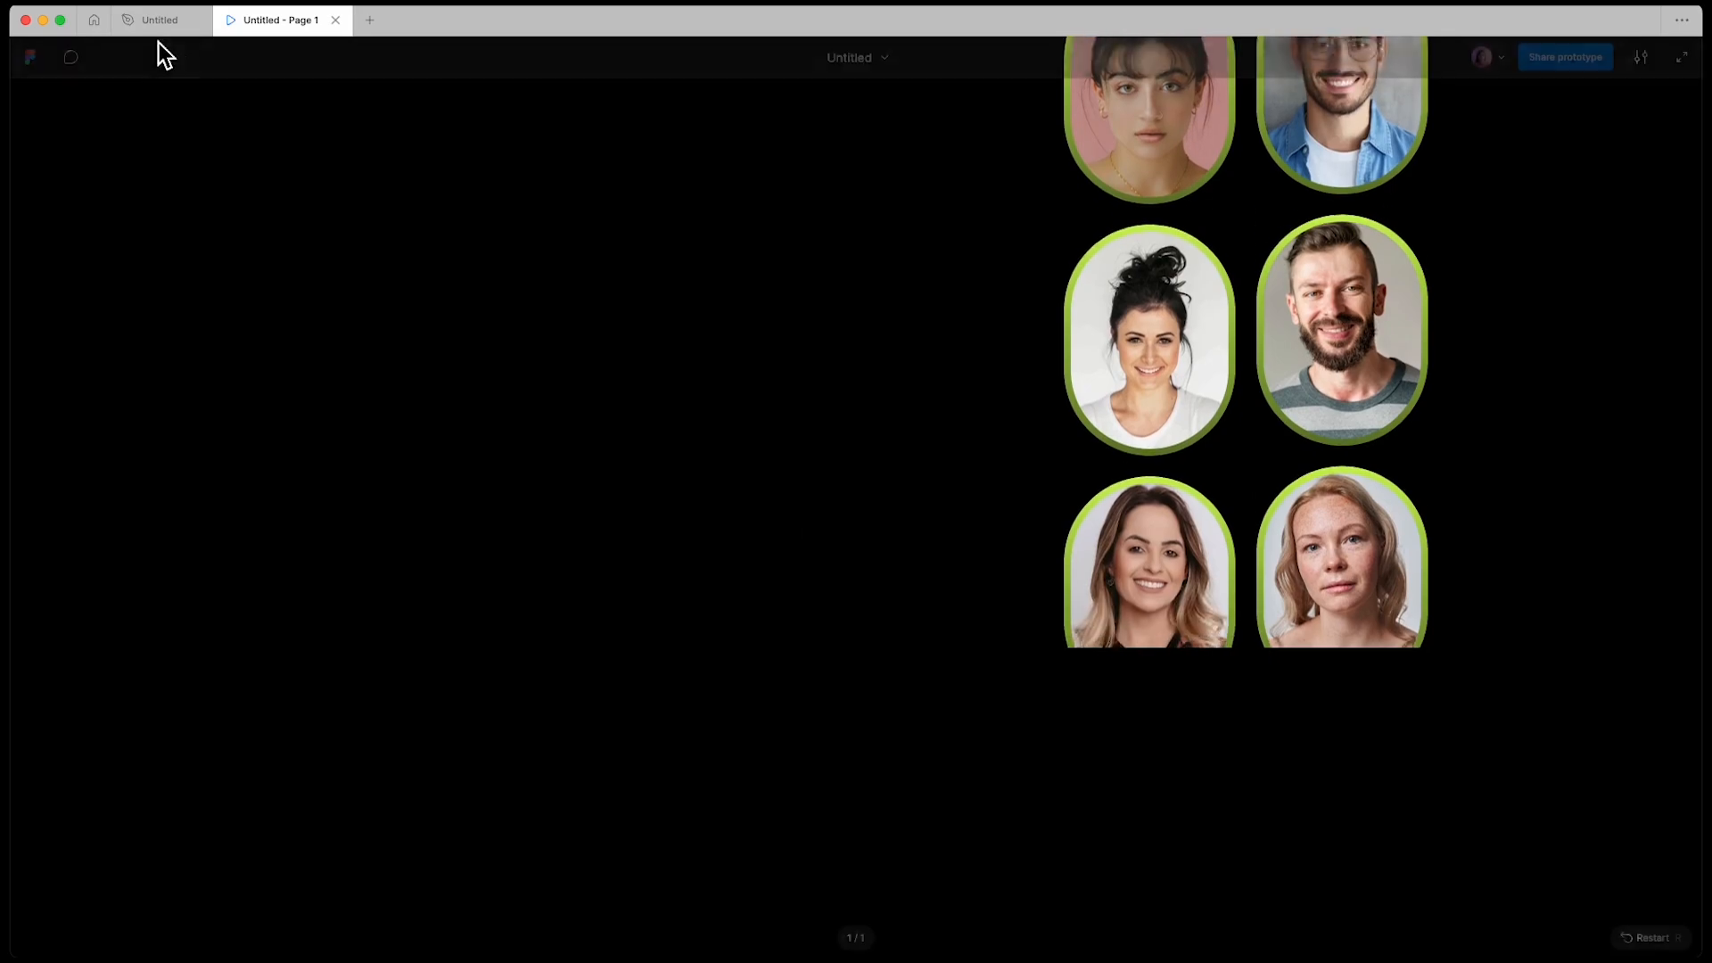
pyautogui.click(159, 22)
# Step: Draw a rectangle of about 538 × 44 across the lower edge of both portrait columns, reaching the frame's right edge
pyautogui.scroll(5, 903, 556)
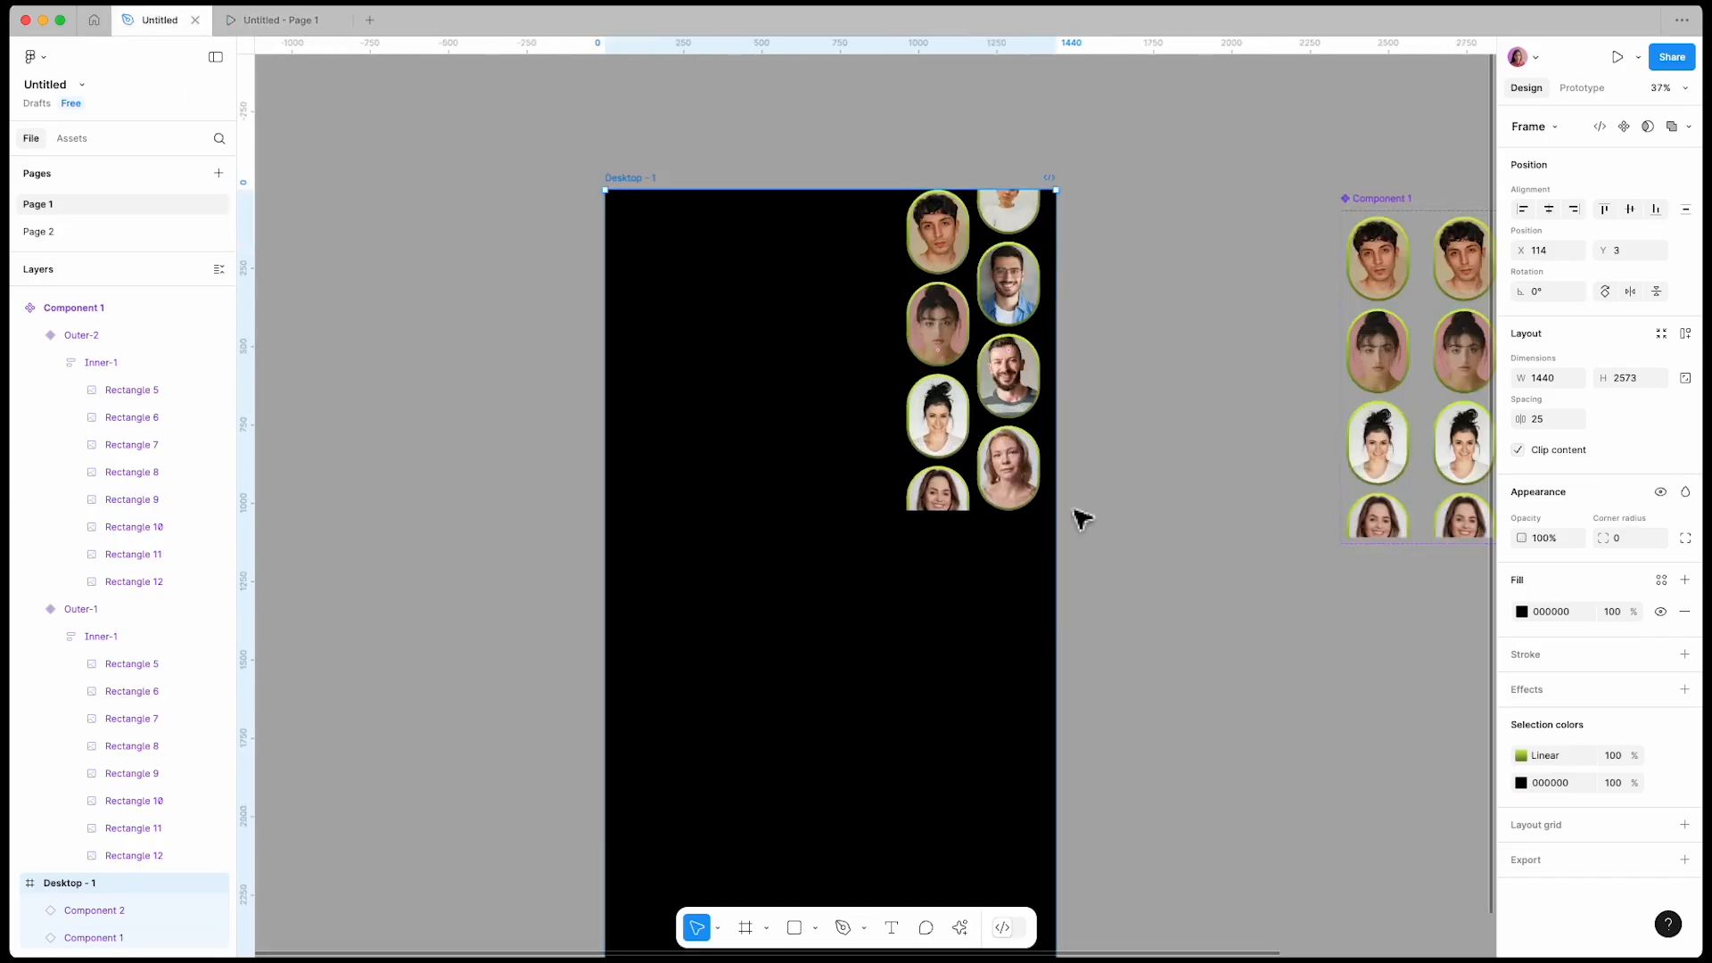
pyautogui.click(794, 929)
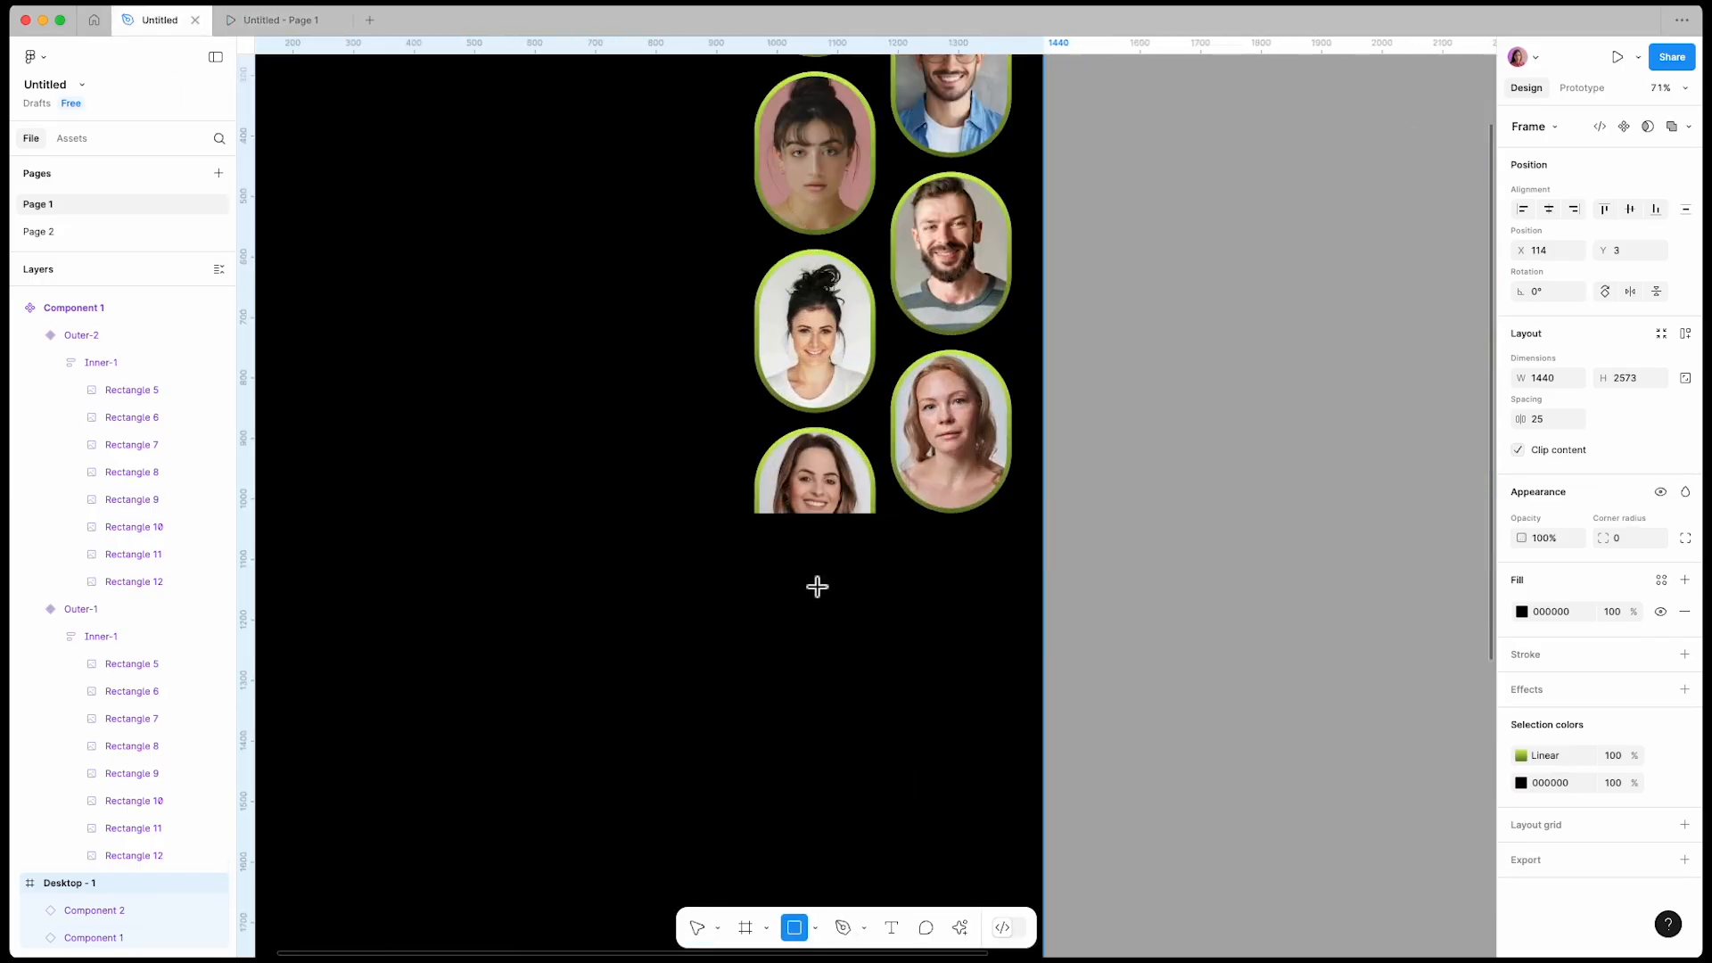
pyautogui.scroll(3, 791, 524)
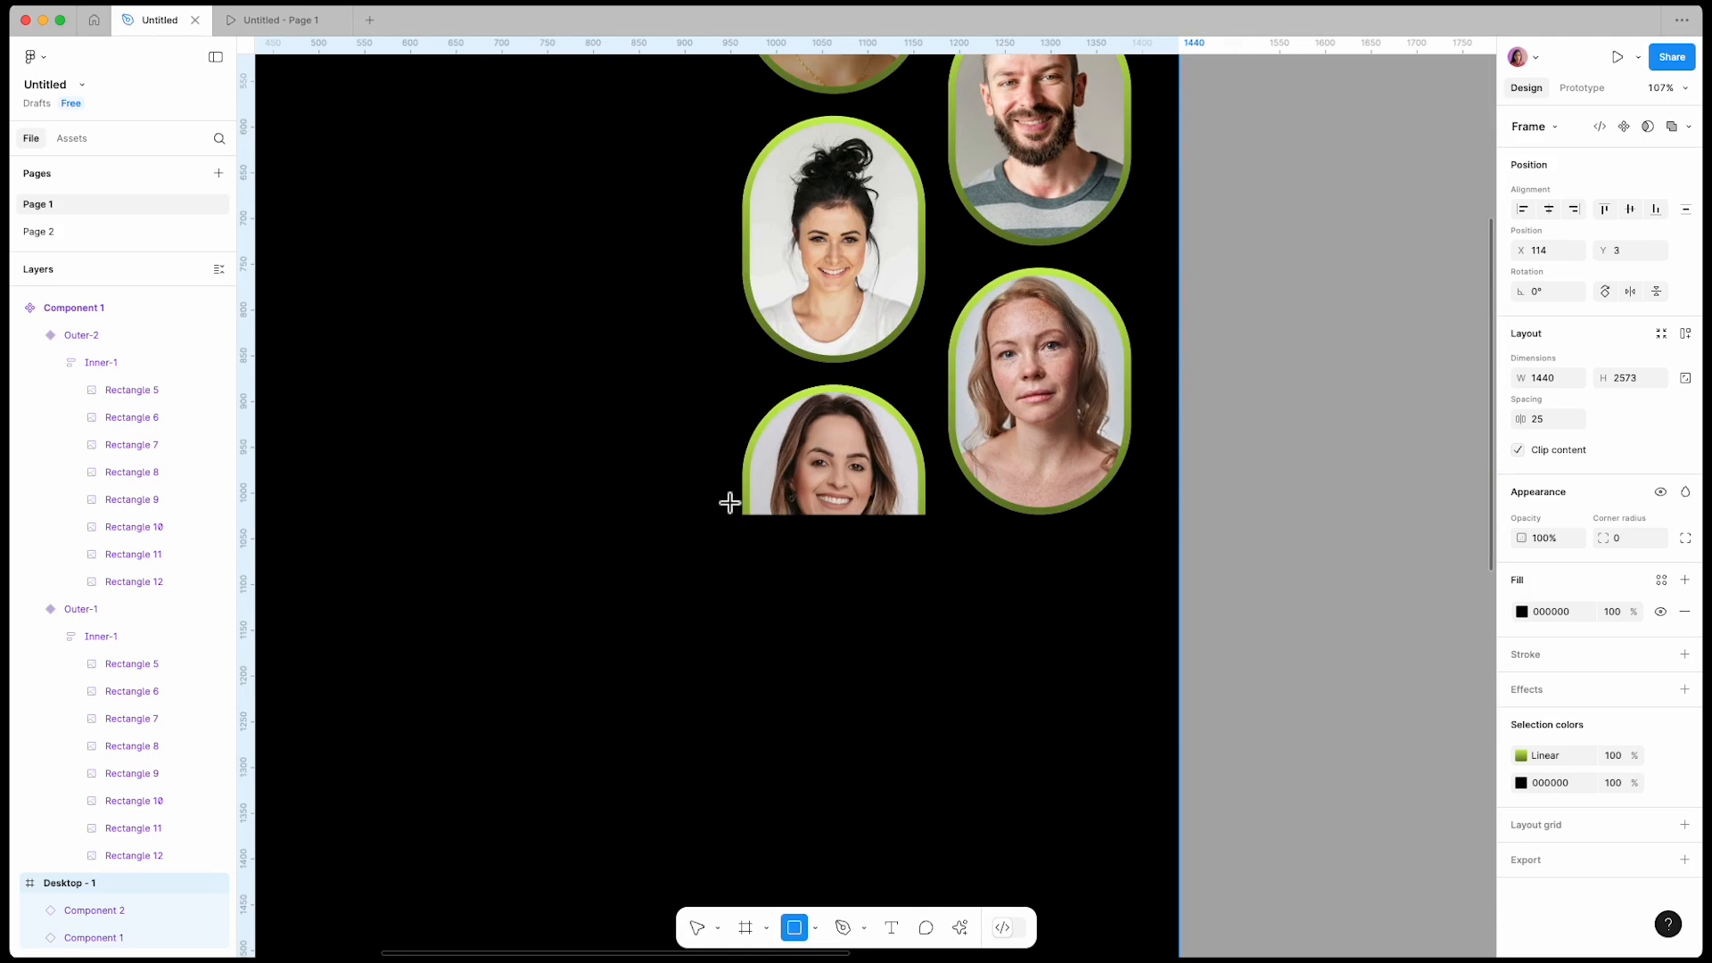
pyautogui.moveTo(730, 503); pyautogui.dragTo(1179, 540)
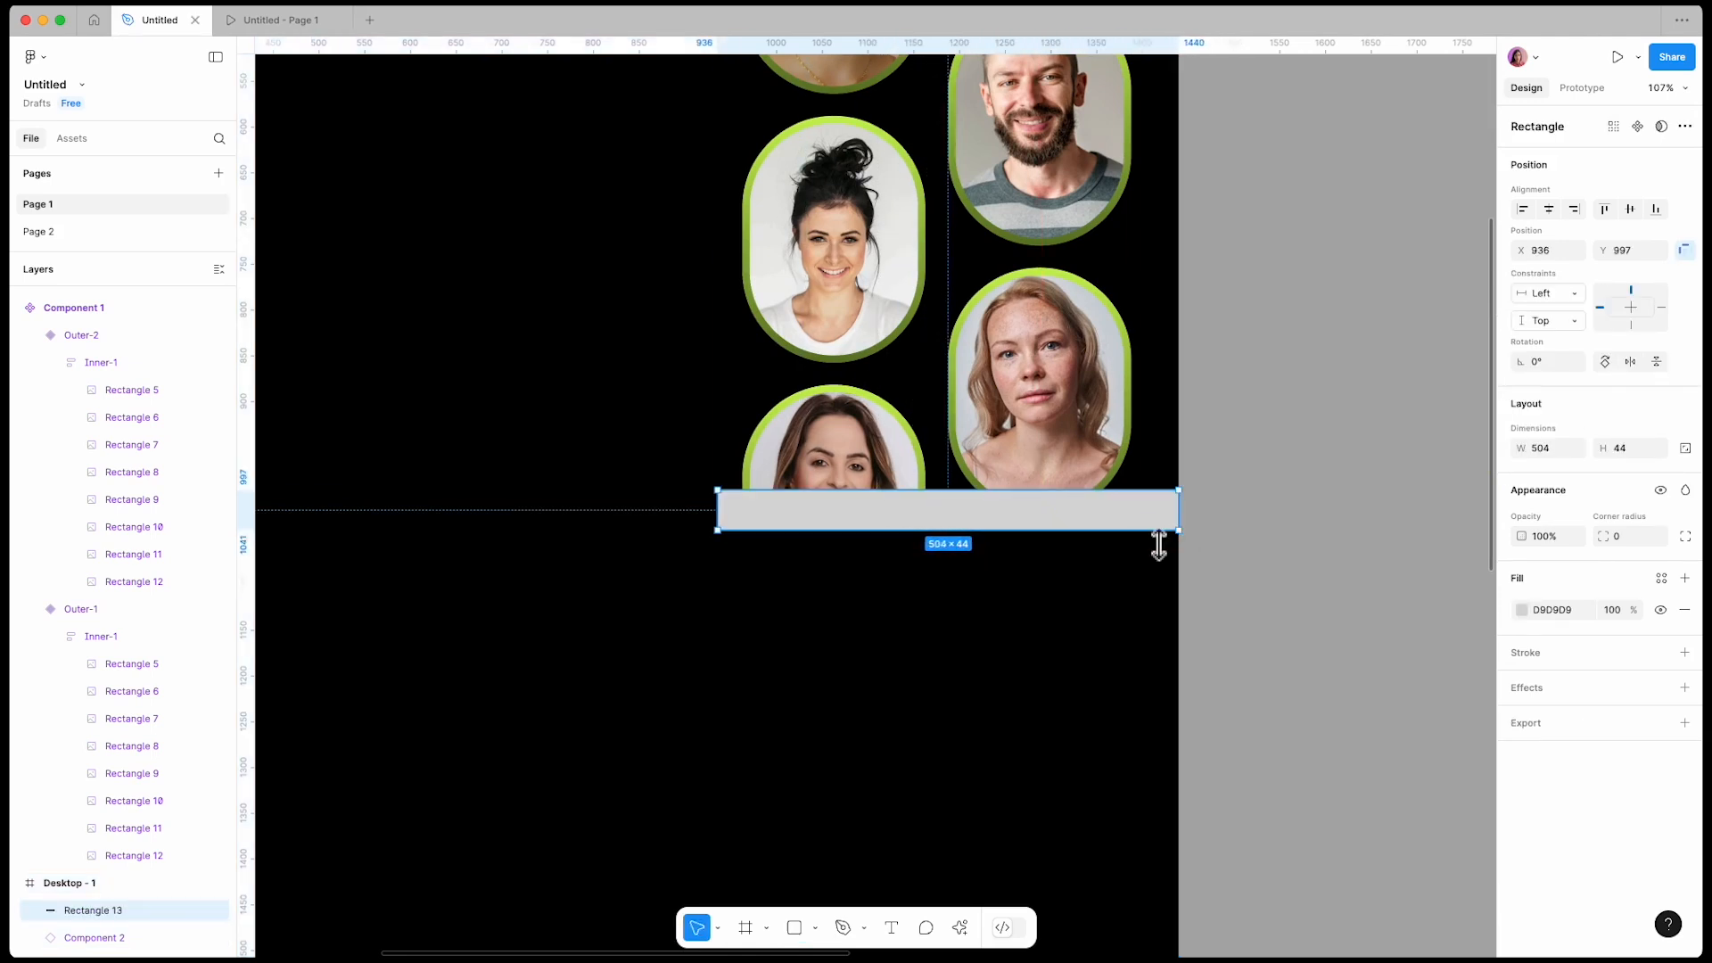
pyautogui.moveTo(732, 531); pyautogui.dragTo(701, 532)
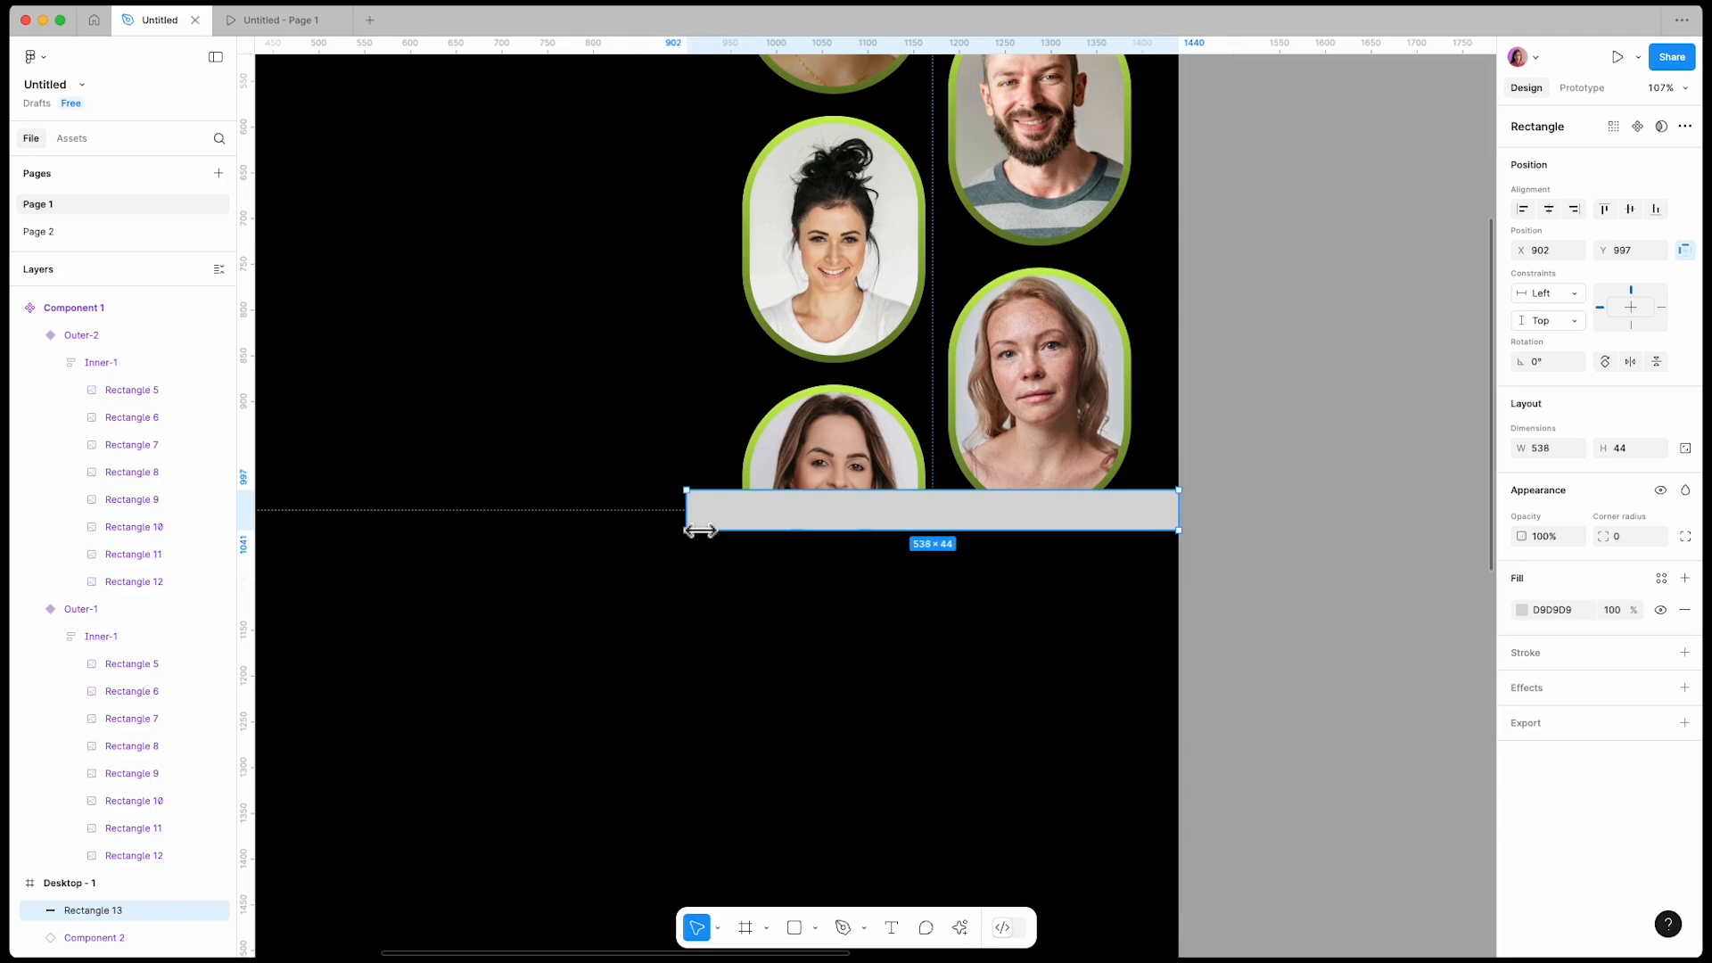
# Step: Give the rectangle a linear gradient fill and rotate the gradient so it runs vertically
pyautogui.click(1521, 610)
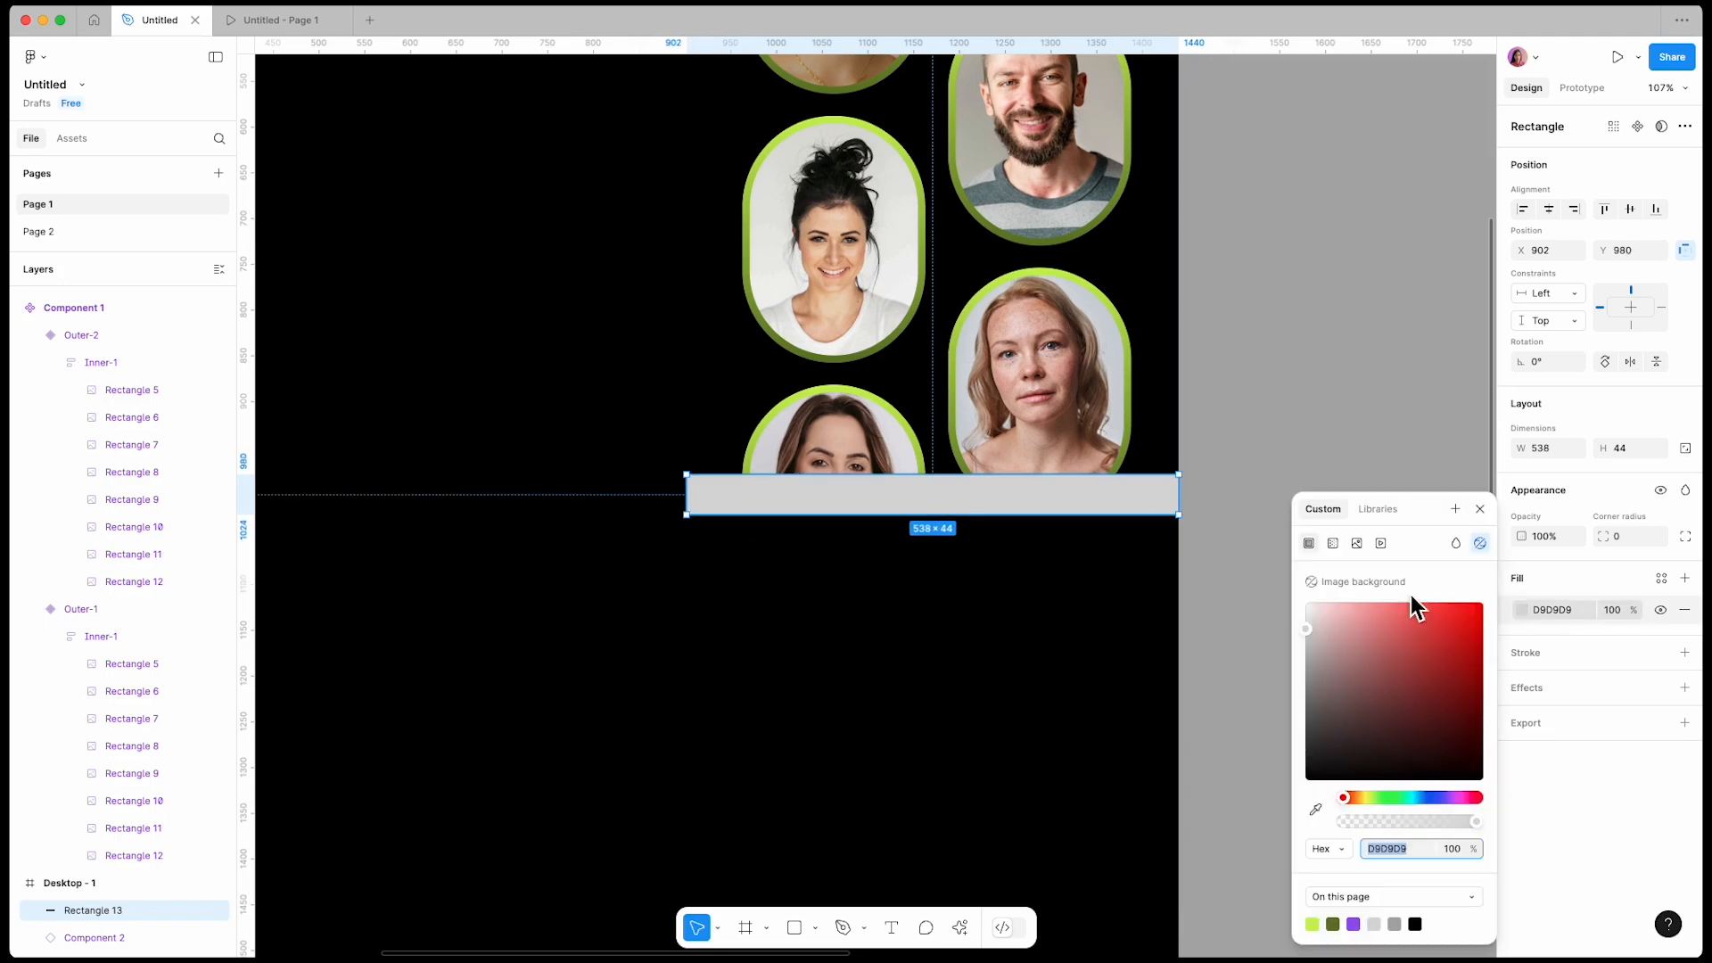
pyautogui.click(1334, 545)
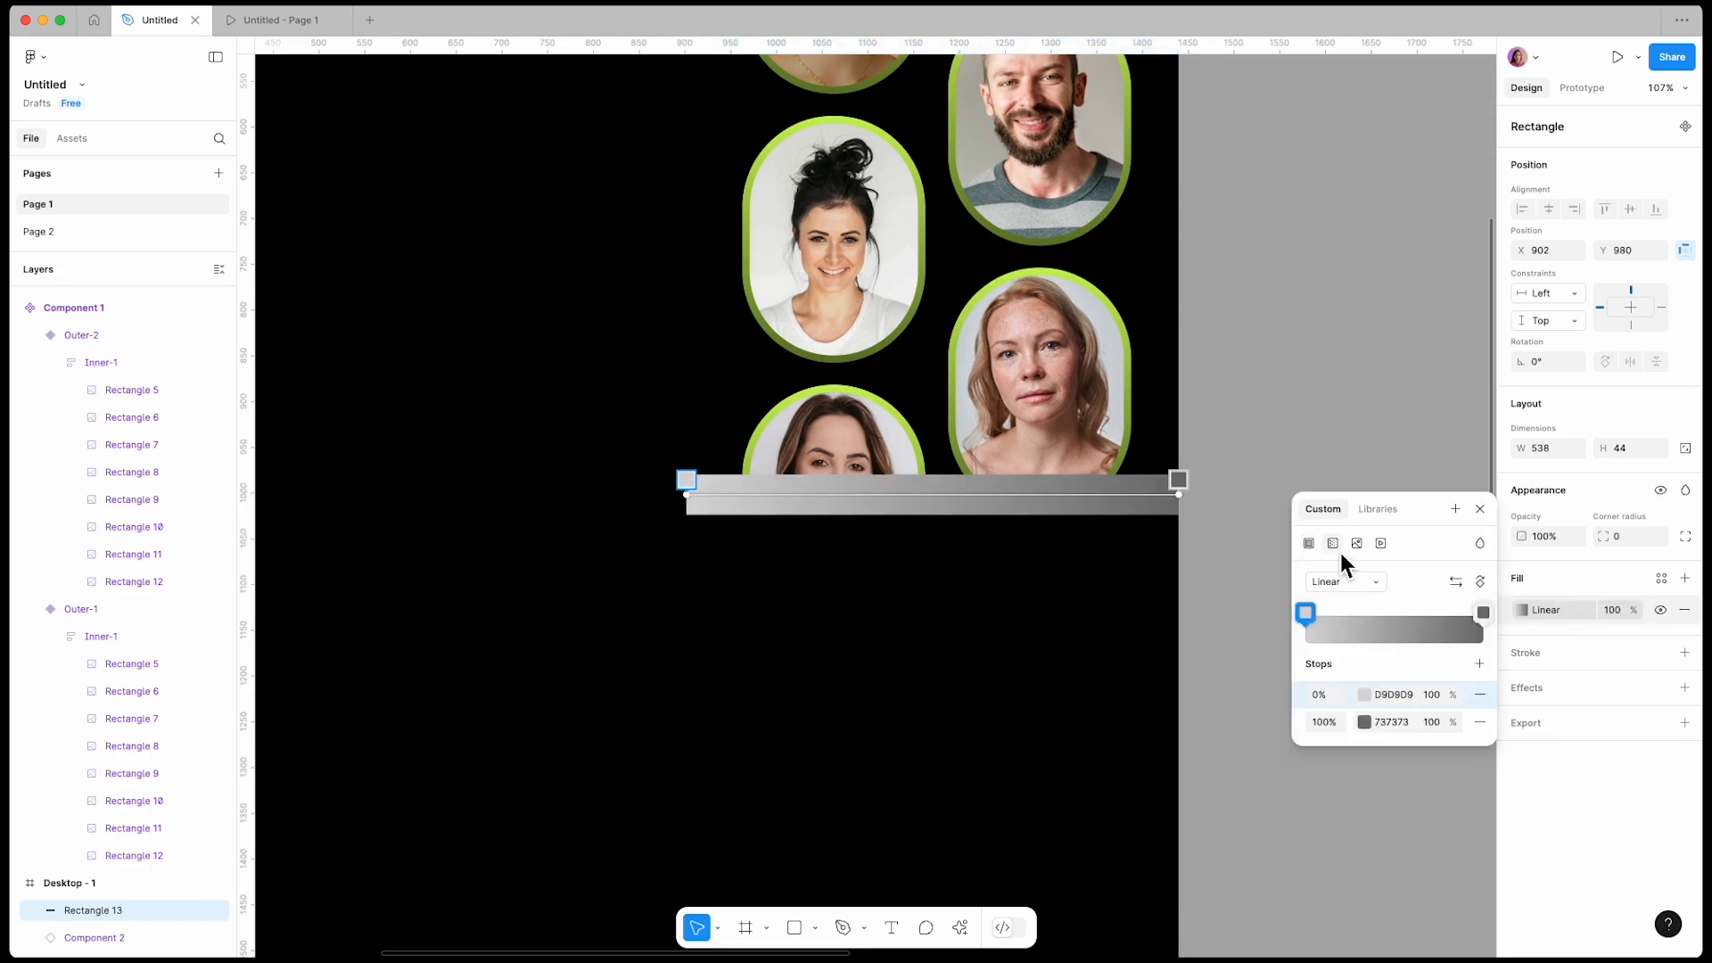
pyautogui.click(1480, 584)
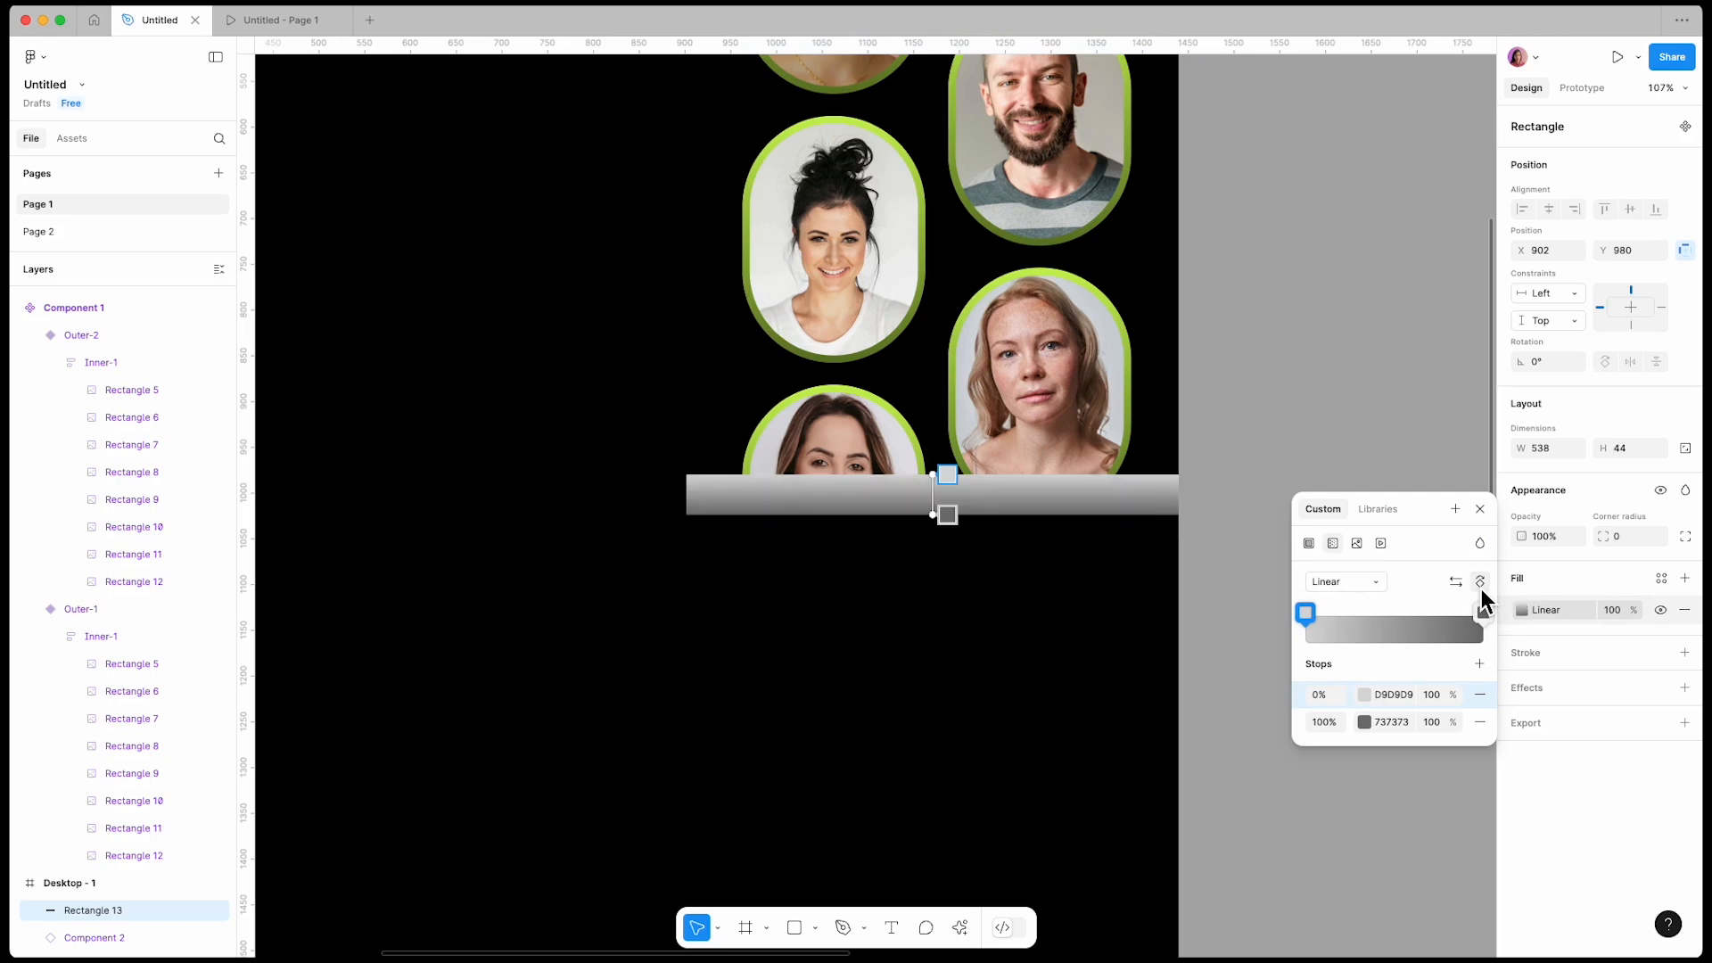
# Step: Set both stops of the rectangle's gradient to black (000000)
pyautogui.click(1305, 613)
pyautogui.moveTo(1114, 759); pyautogui.dragTo(1096, 785)
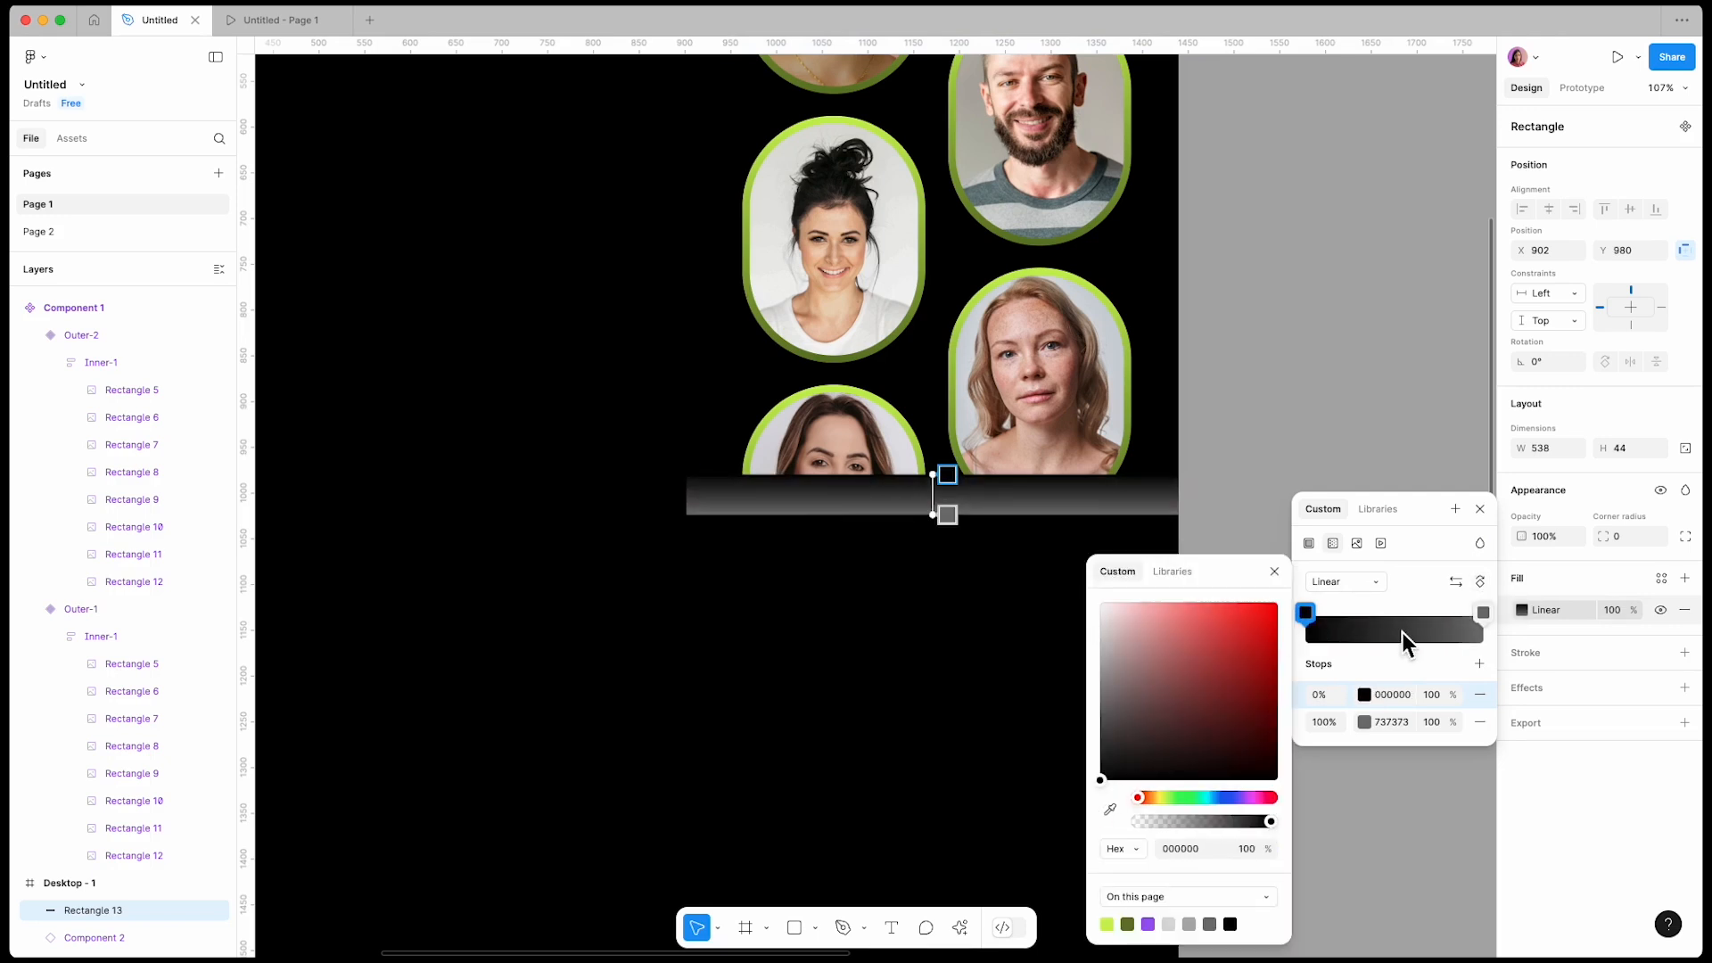
pyautogui.click(1482, 613)
pyautogui.moveTo(1100, 700); pyautogui.dragTo(1096, 784)
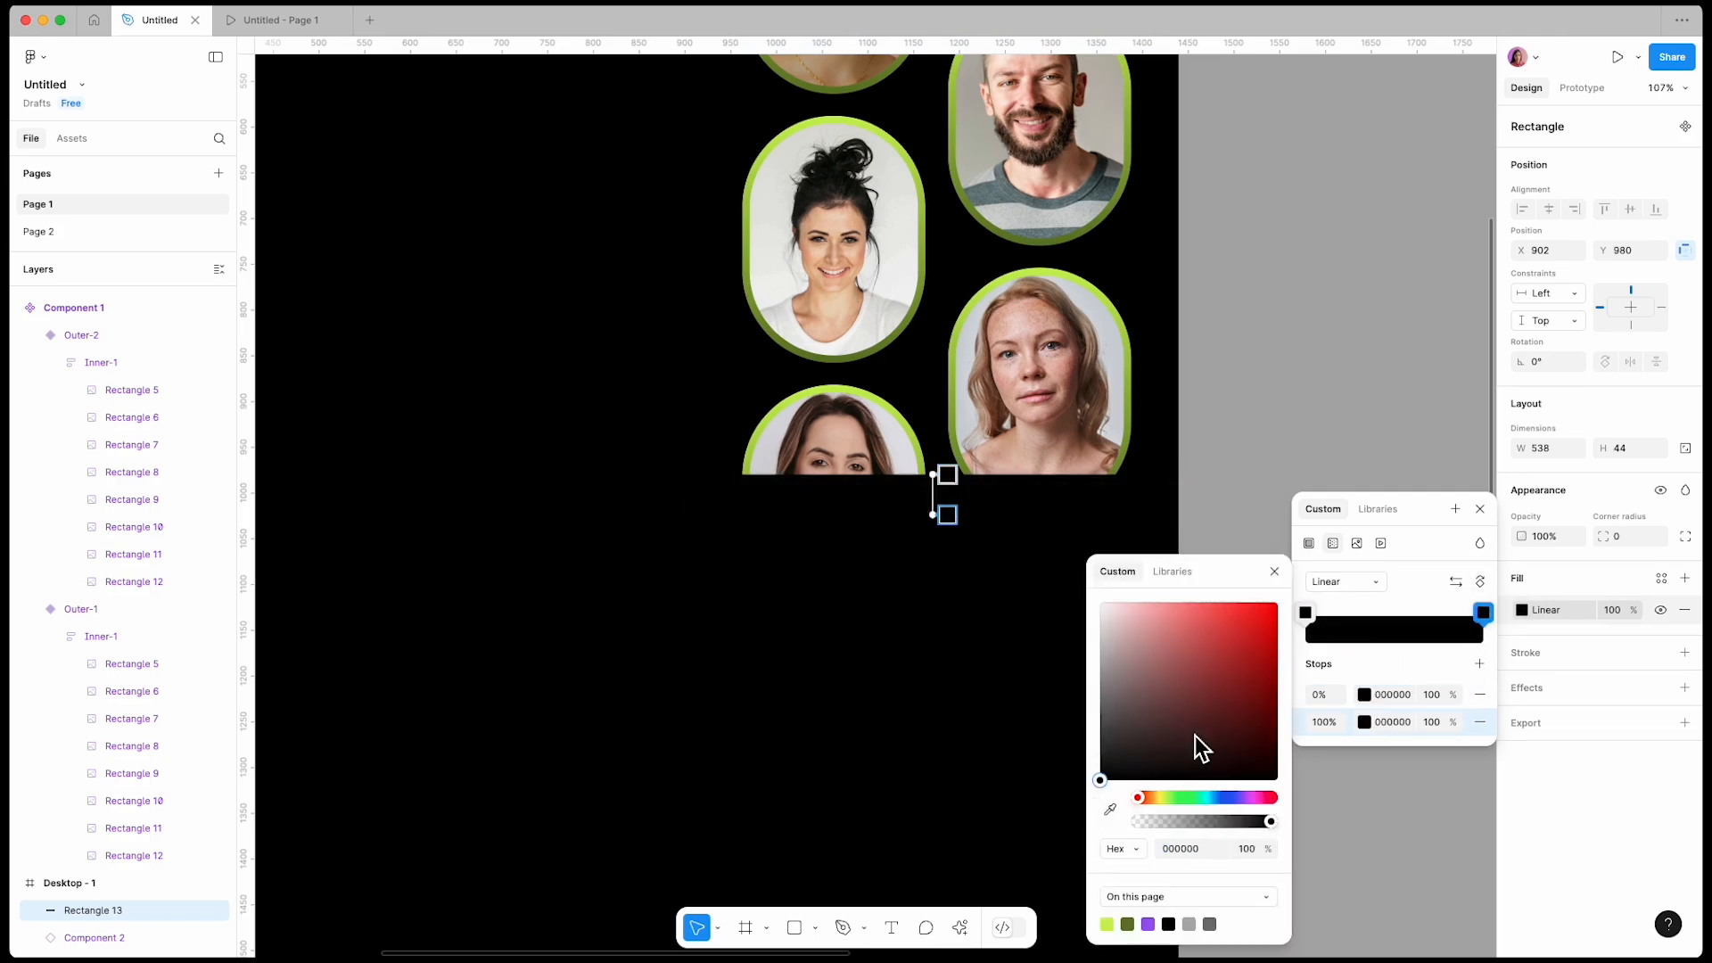
# Step: Set the opacity of the gradient's 0% stop to 0 so the rectangle fades from transparent to black
pyautogui.click(1429, 695)
pyautogui.write('0')
pyautogui.press('Return')
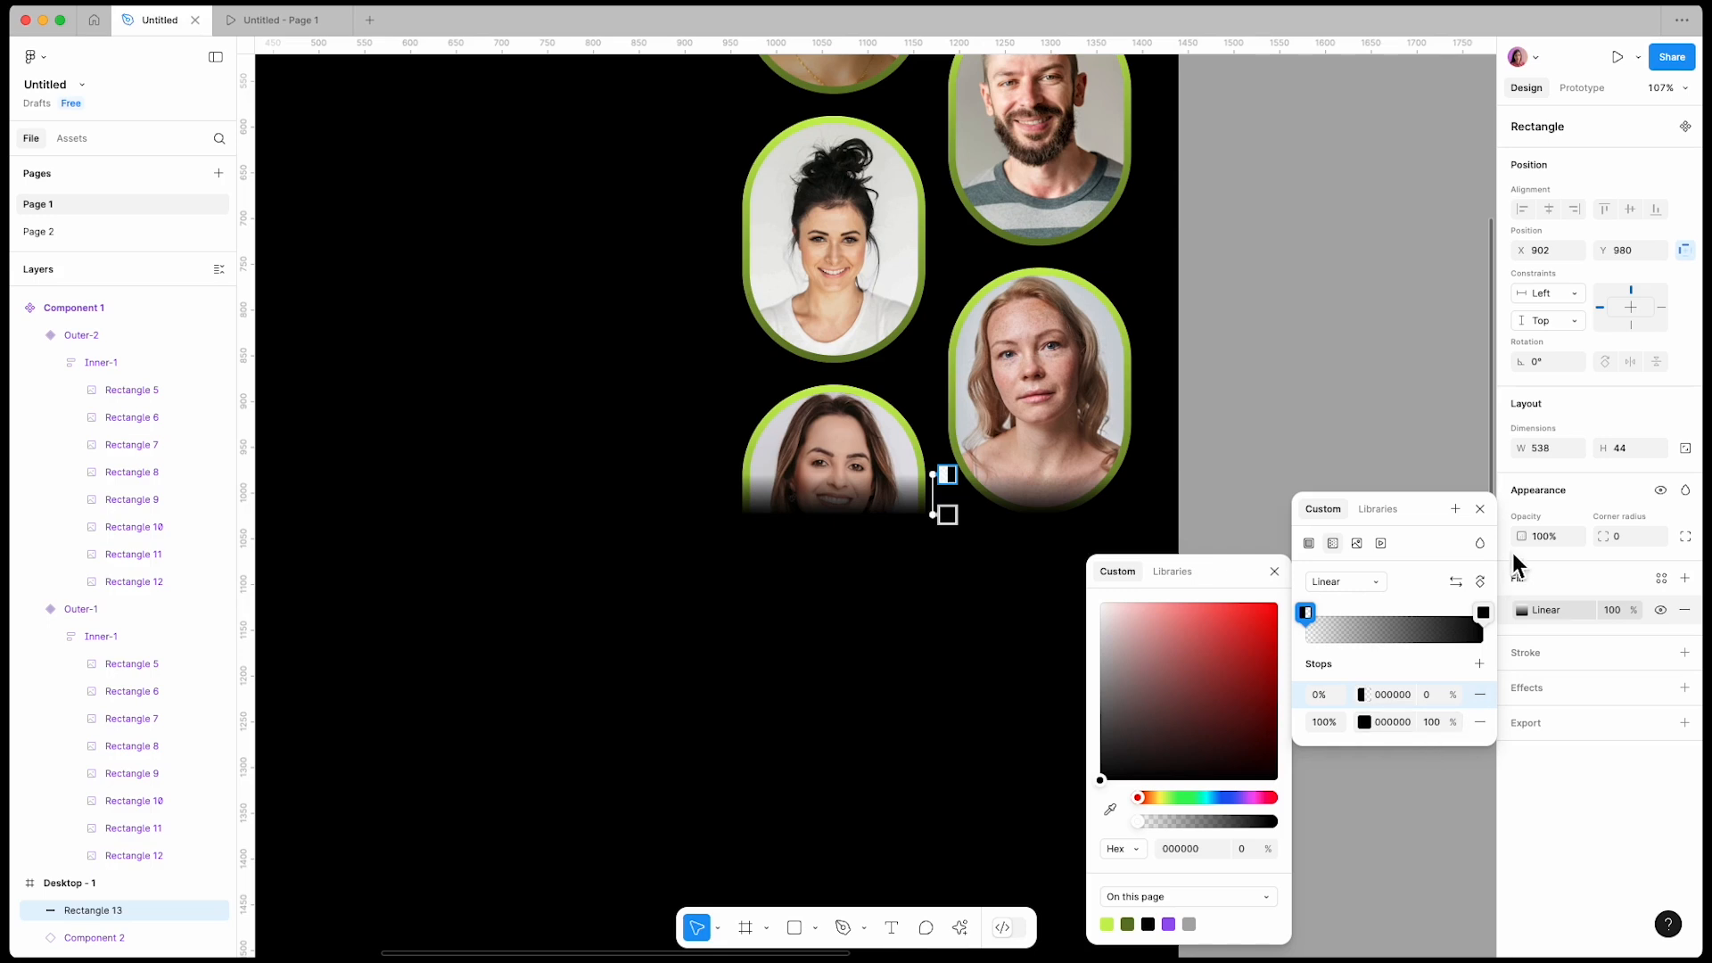
pyautogui.click(1479, 509)
pyautogui.click(1274, 659)
# Step: Duplicate the fade rectangle, turn the copy upside down and place it over both portrait columns along the Desktop - 1 frame's top edge
pyautogui.scroll(-5, 1261, 678)
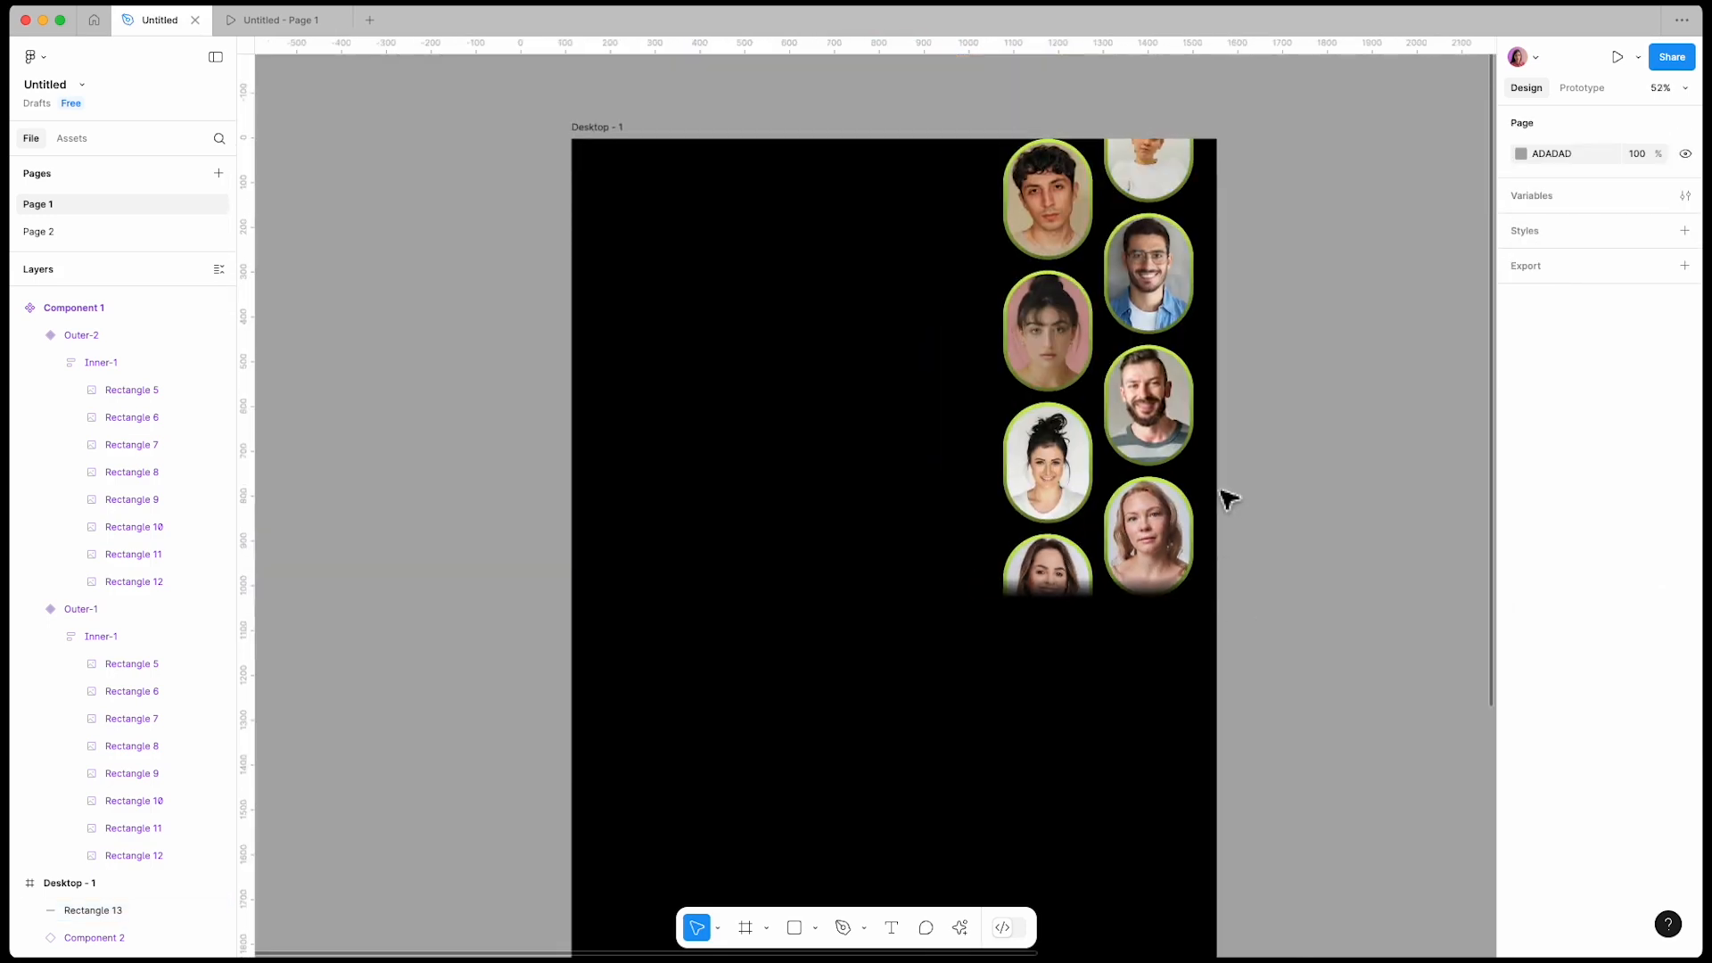
pyautogui.scroll(2, 1226, 490)
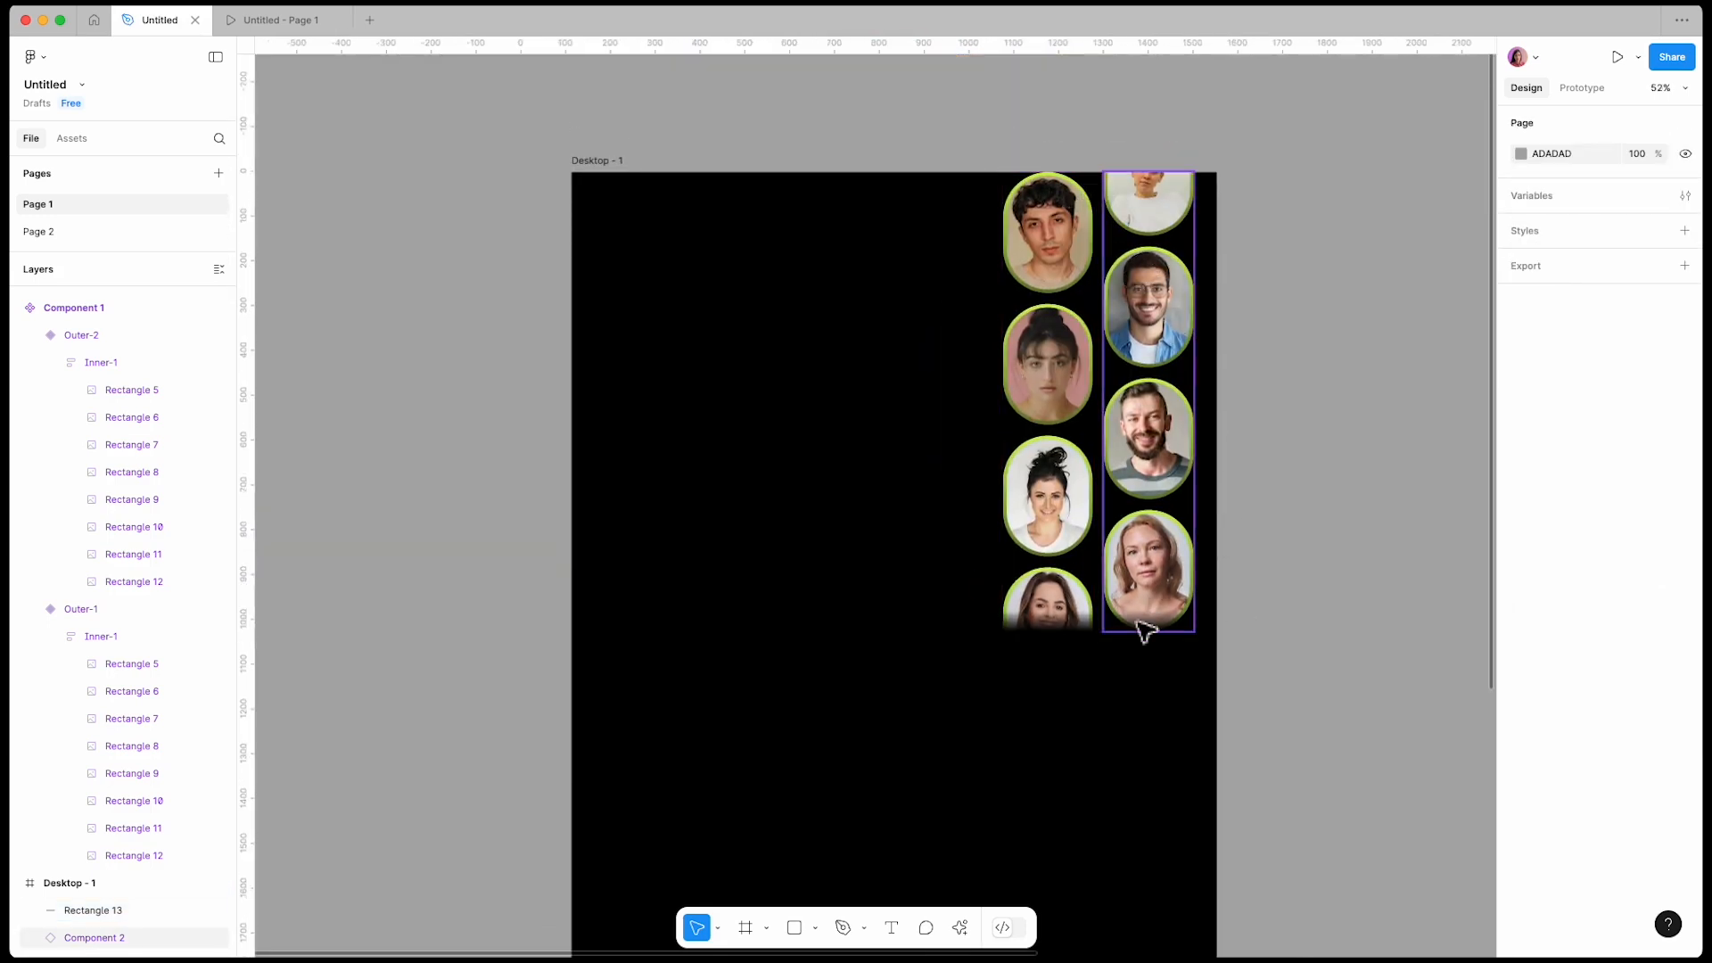
pyautogui.click(1139, 626)
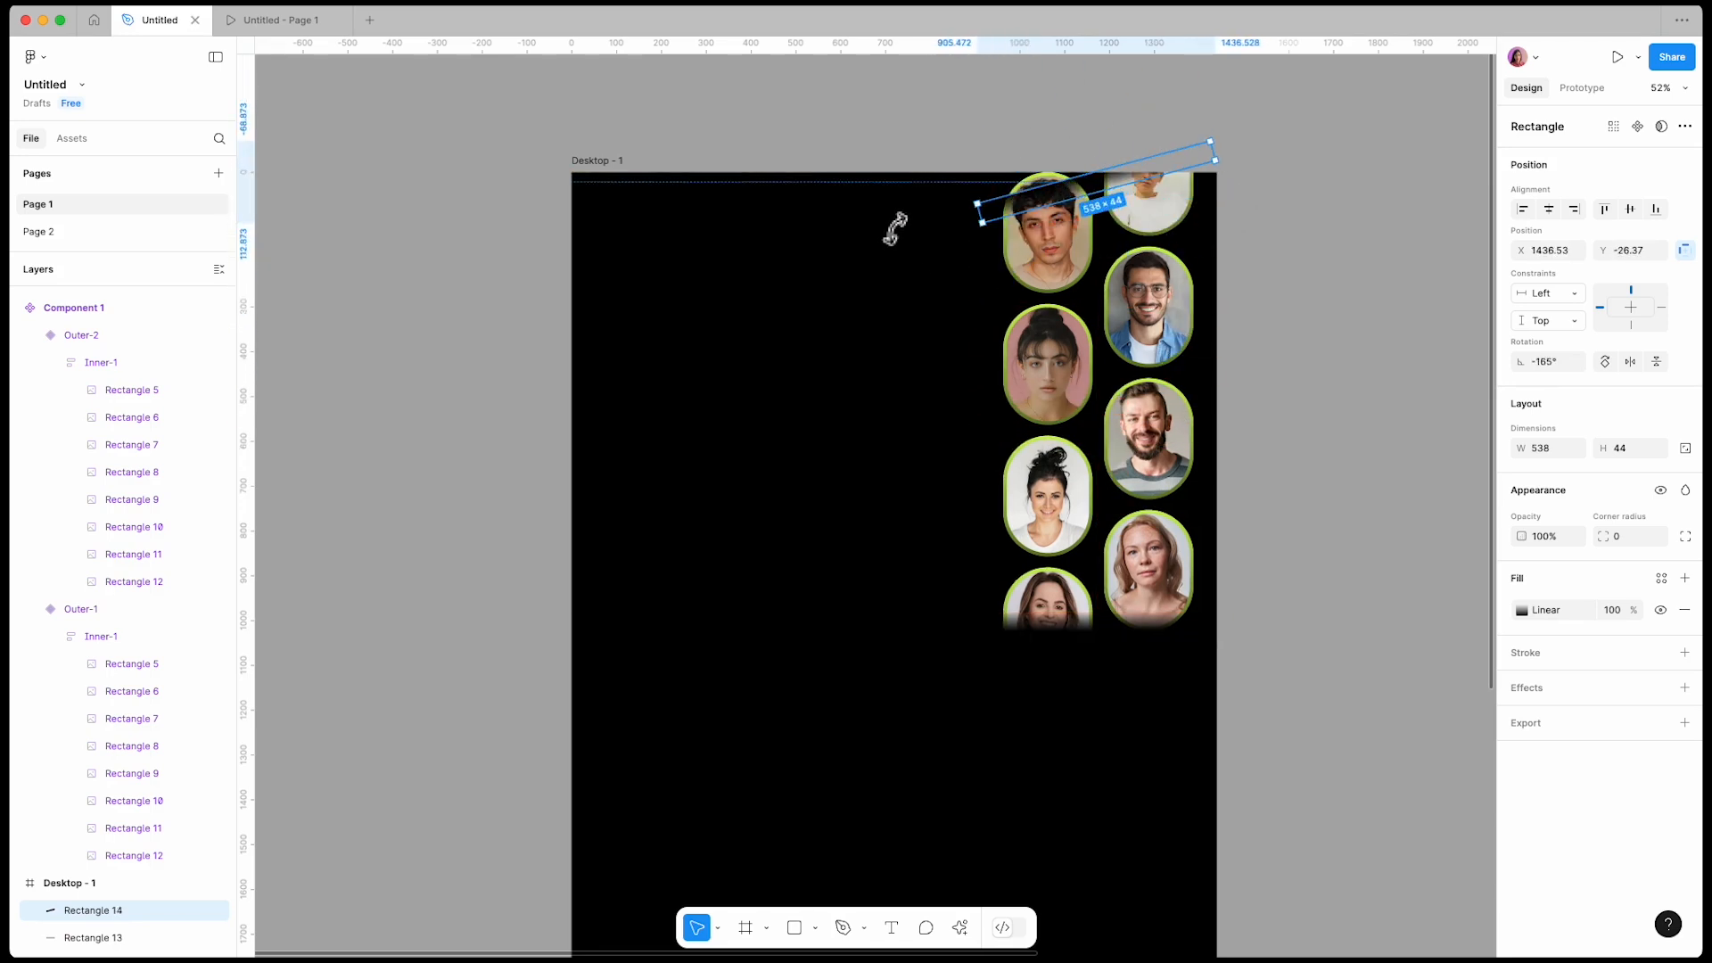
pyautogui.click(1341, 207)
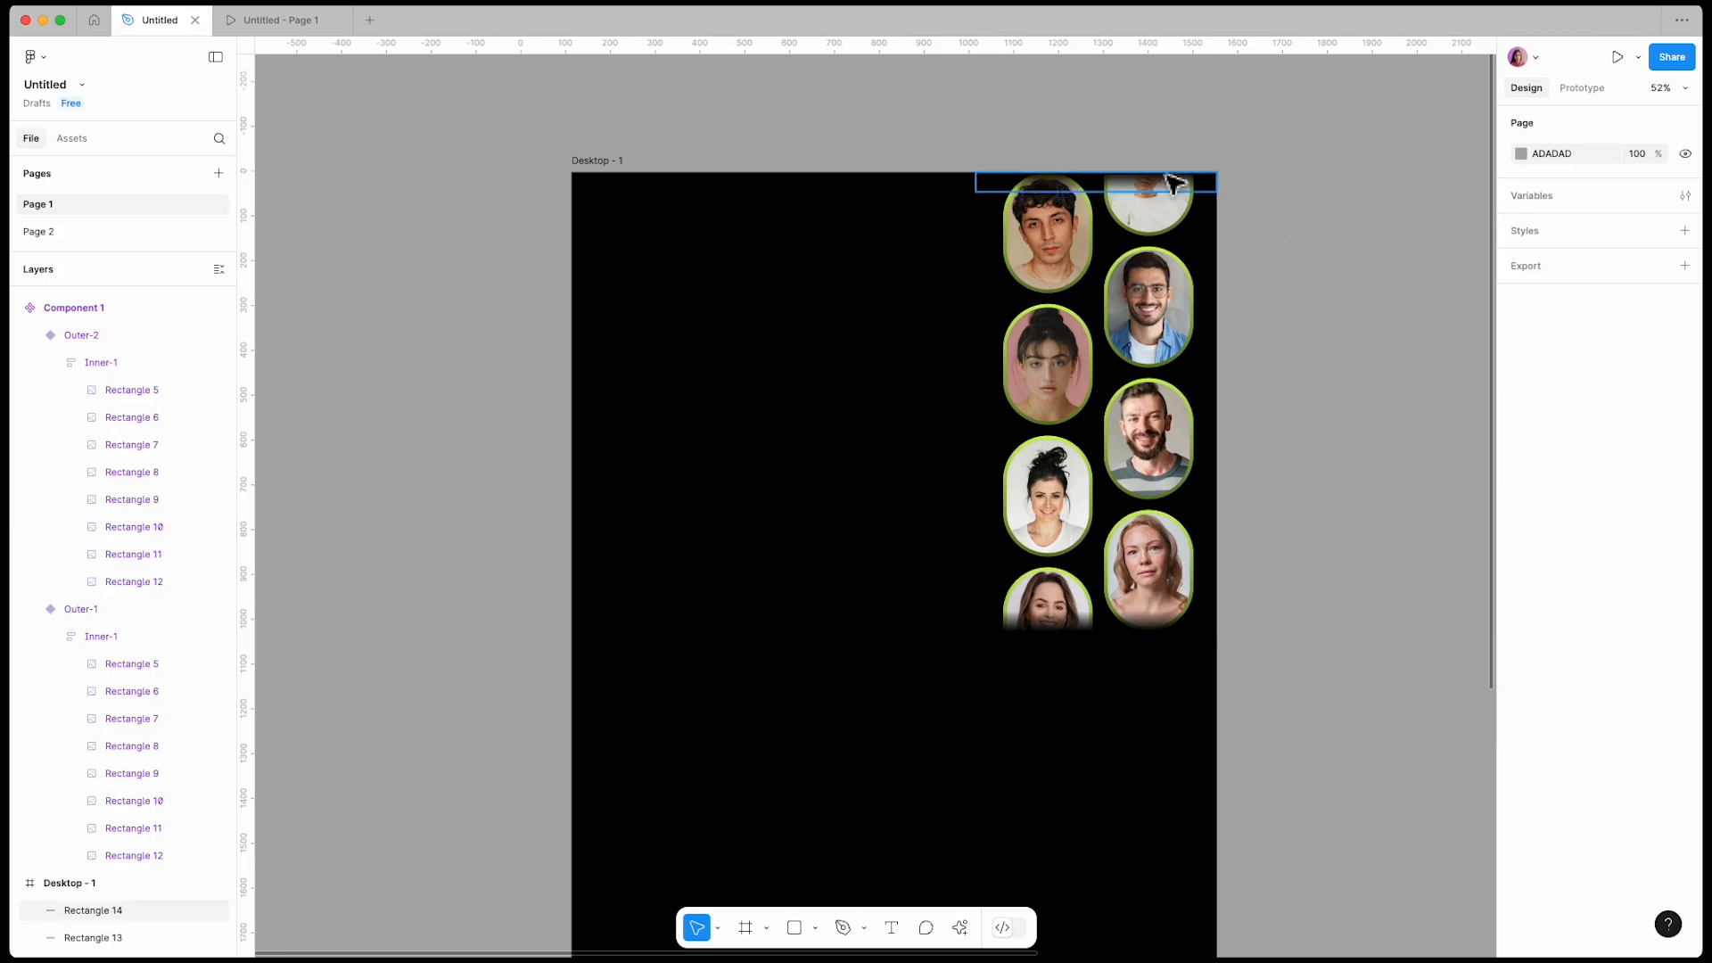
pyautogui.scroll(5, 1175, 183)
pyautogui.scroll(-5, 928, 223)
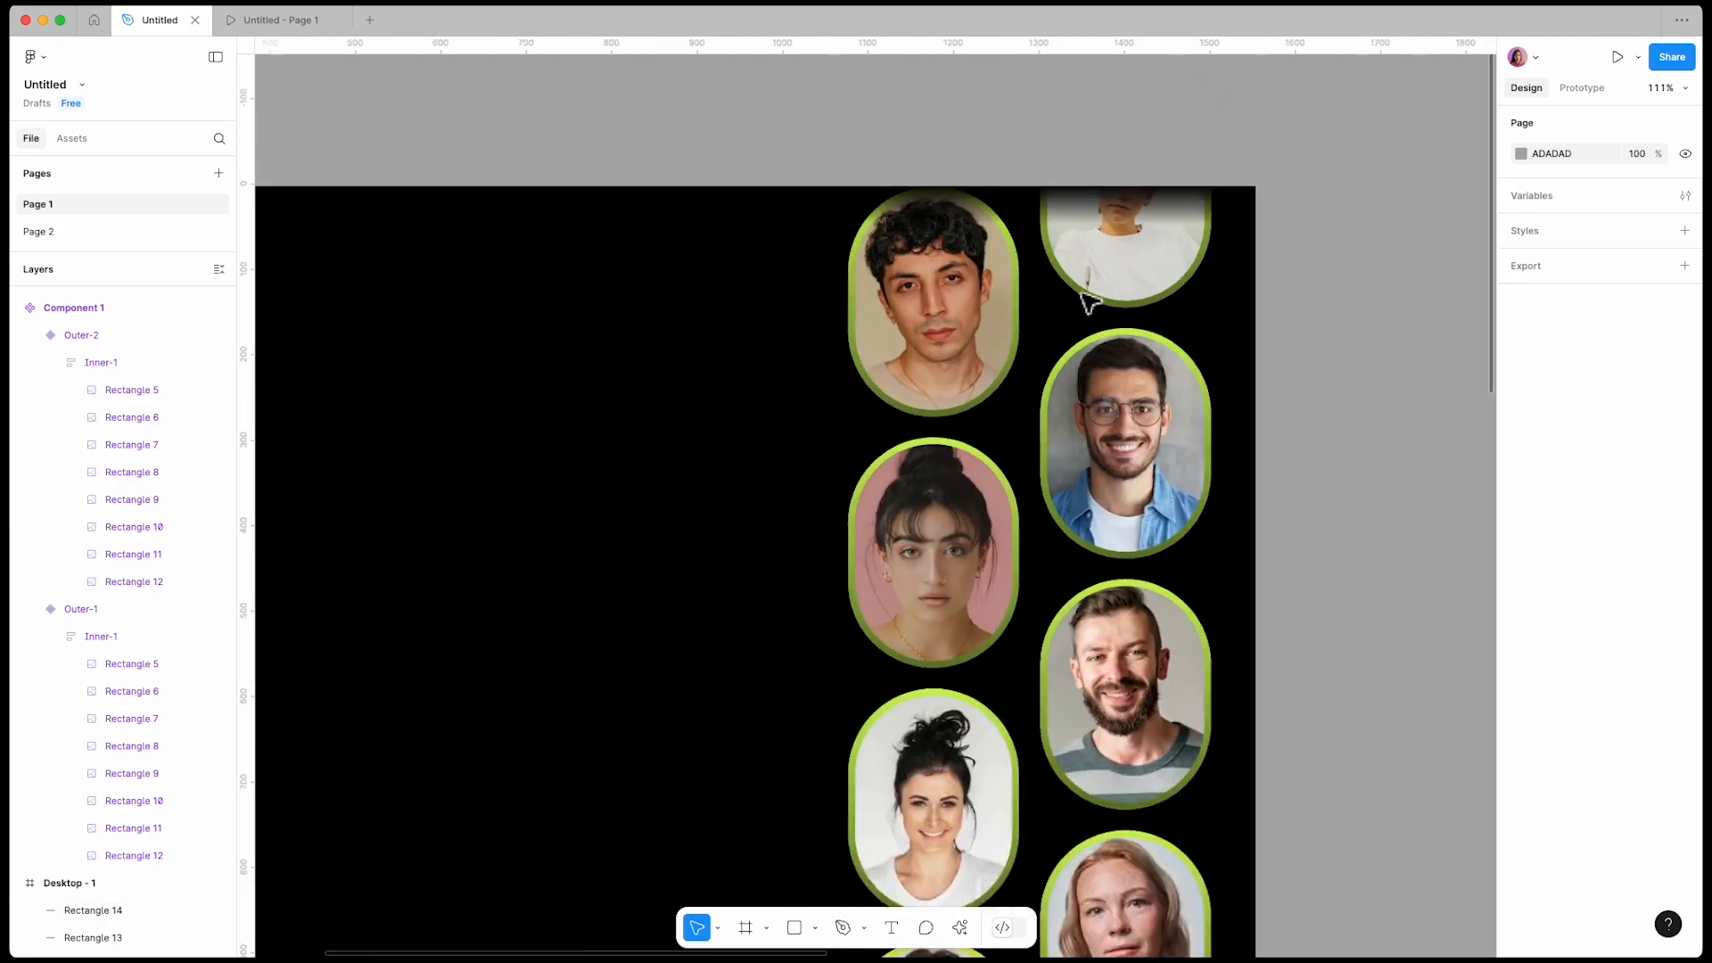
pyautogui.scroll(-1, 1037, 805)
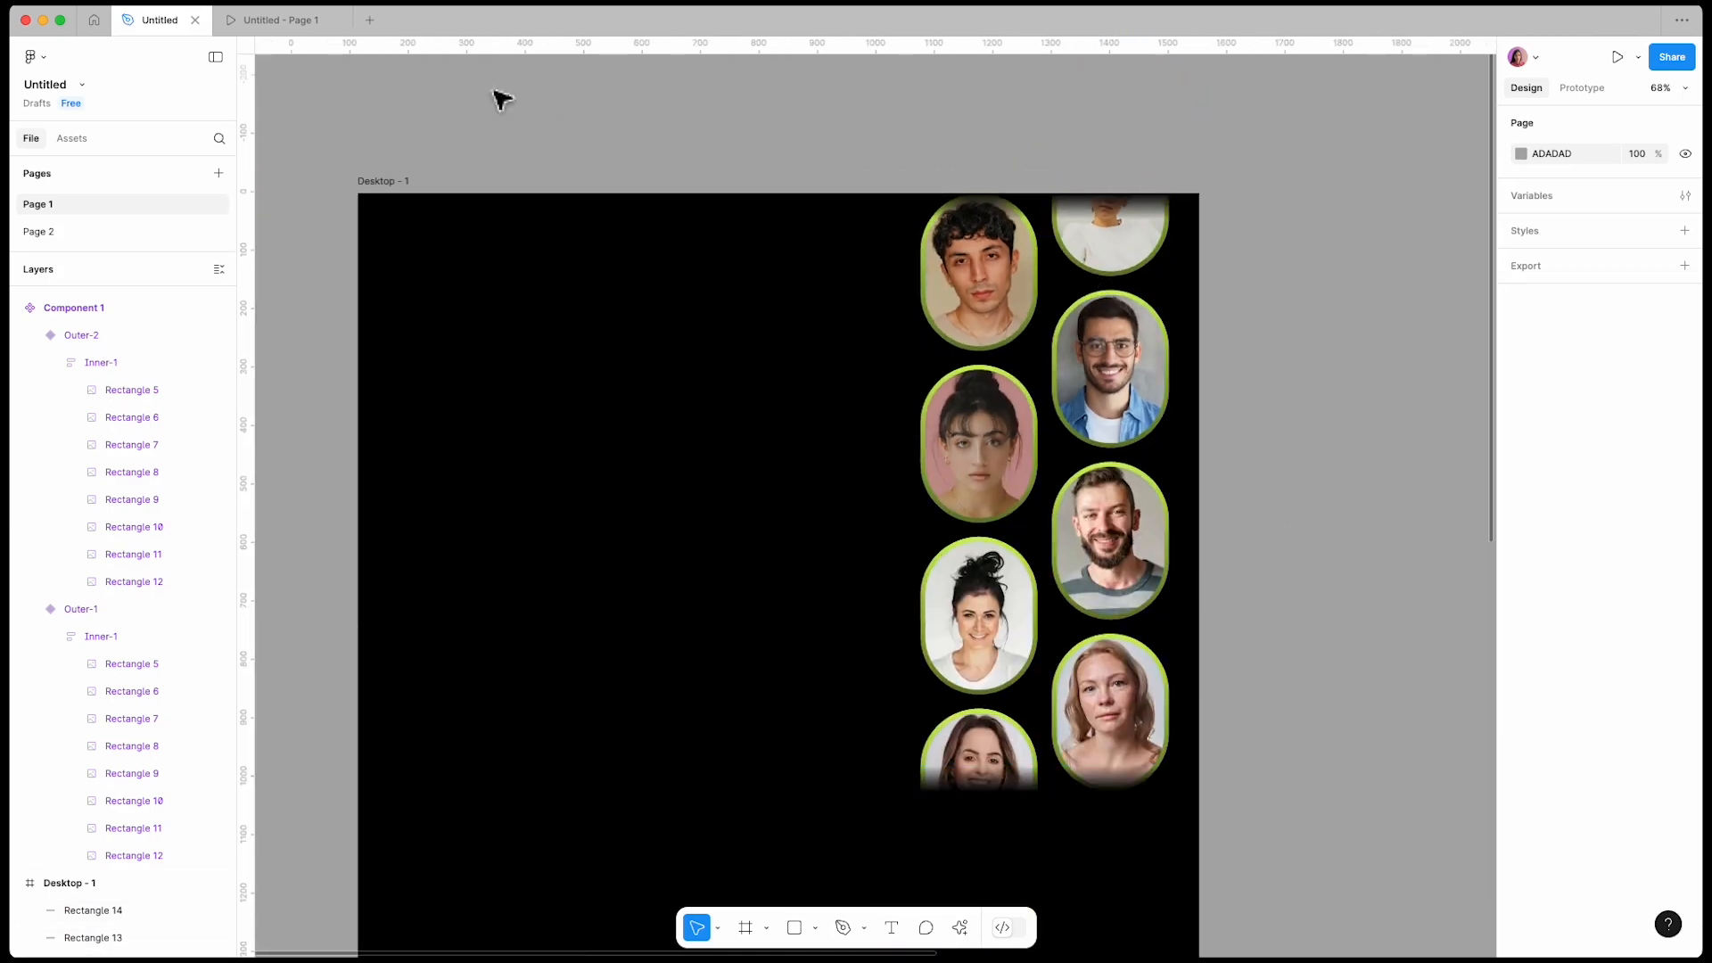
# Step: Run the prototype preview of the completed Desktop - 2 landing page and scroll through it to check the looping columns and edge fades
pyautogui.click(318, 29)
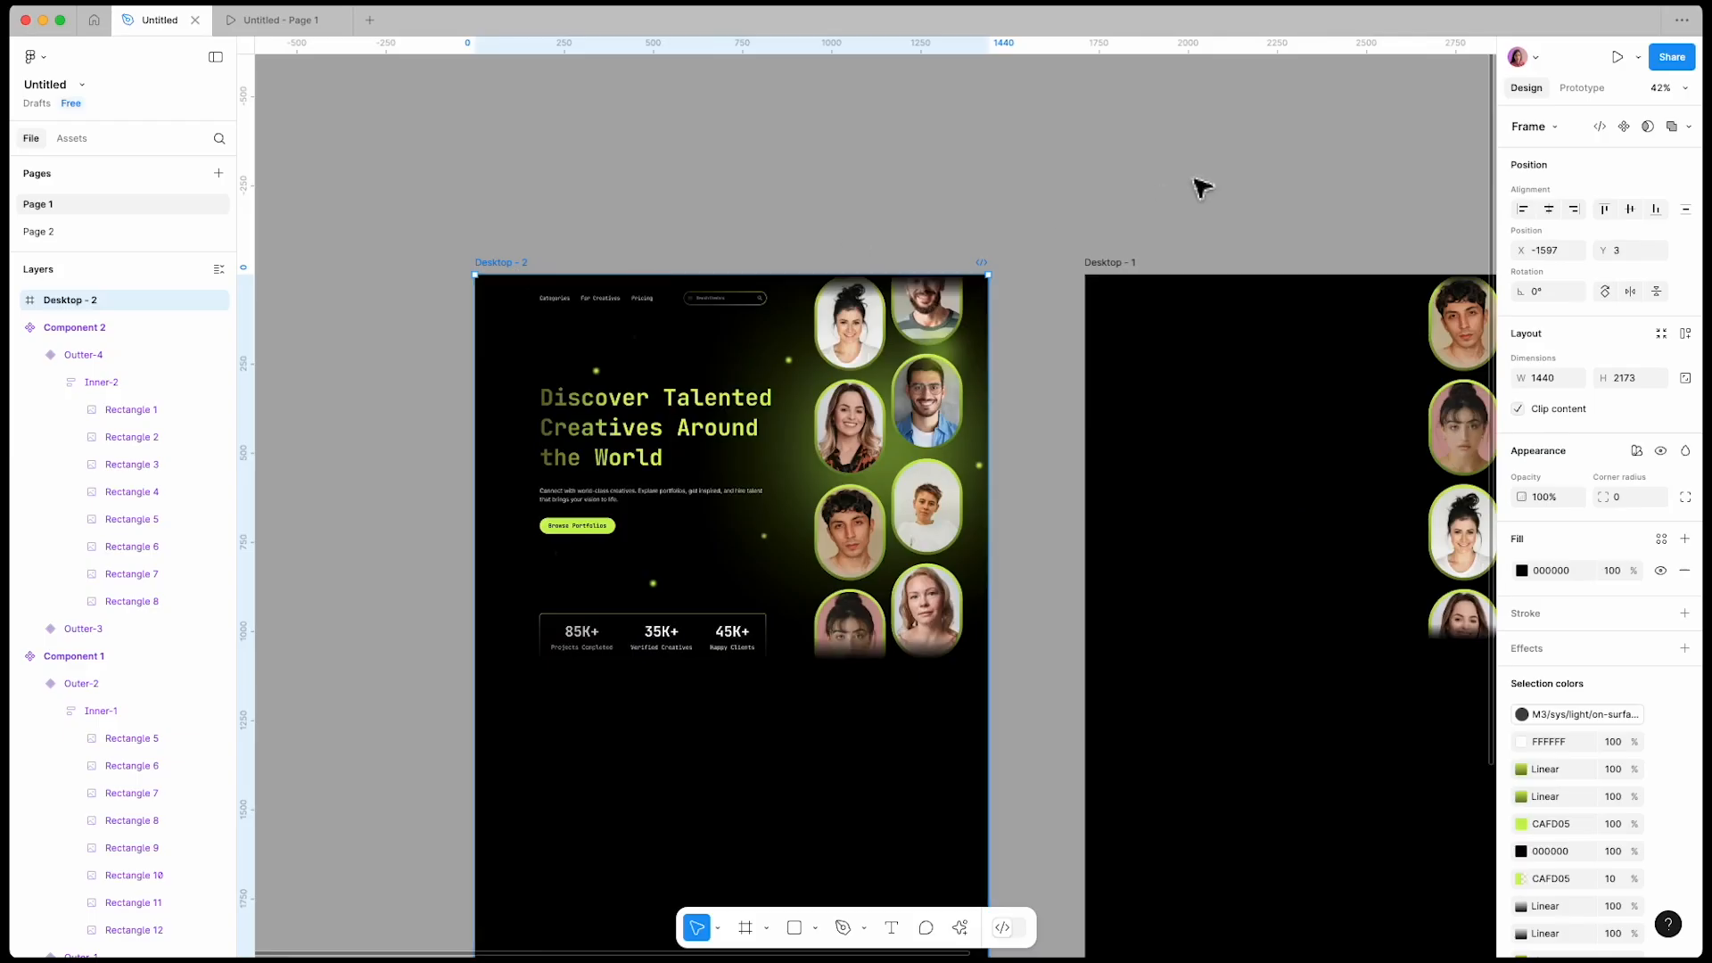
pyautogui.click(1615, 61)
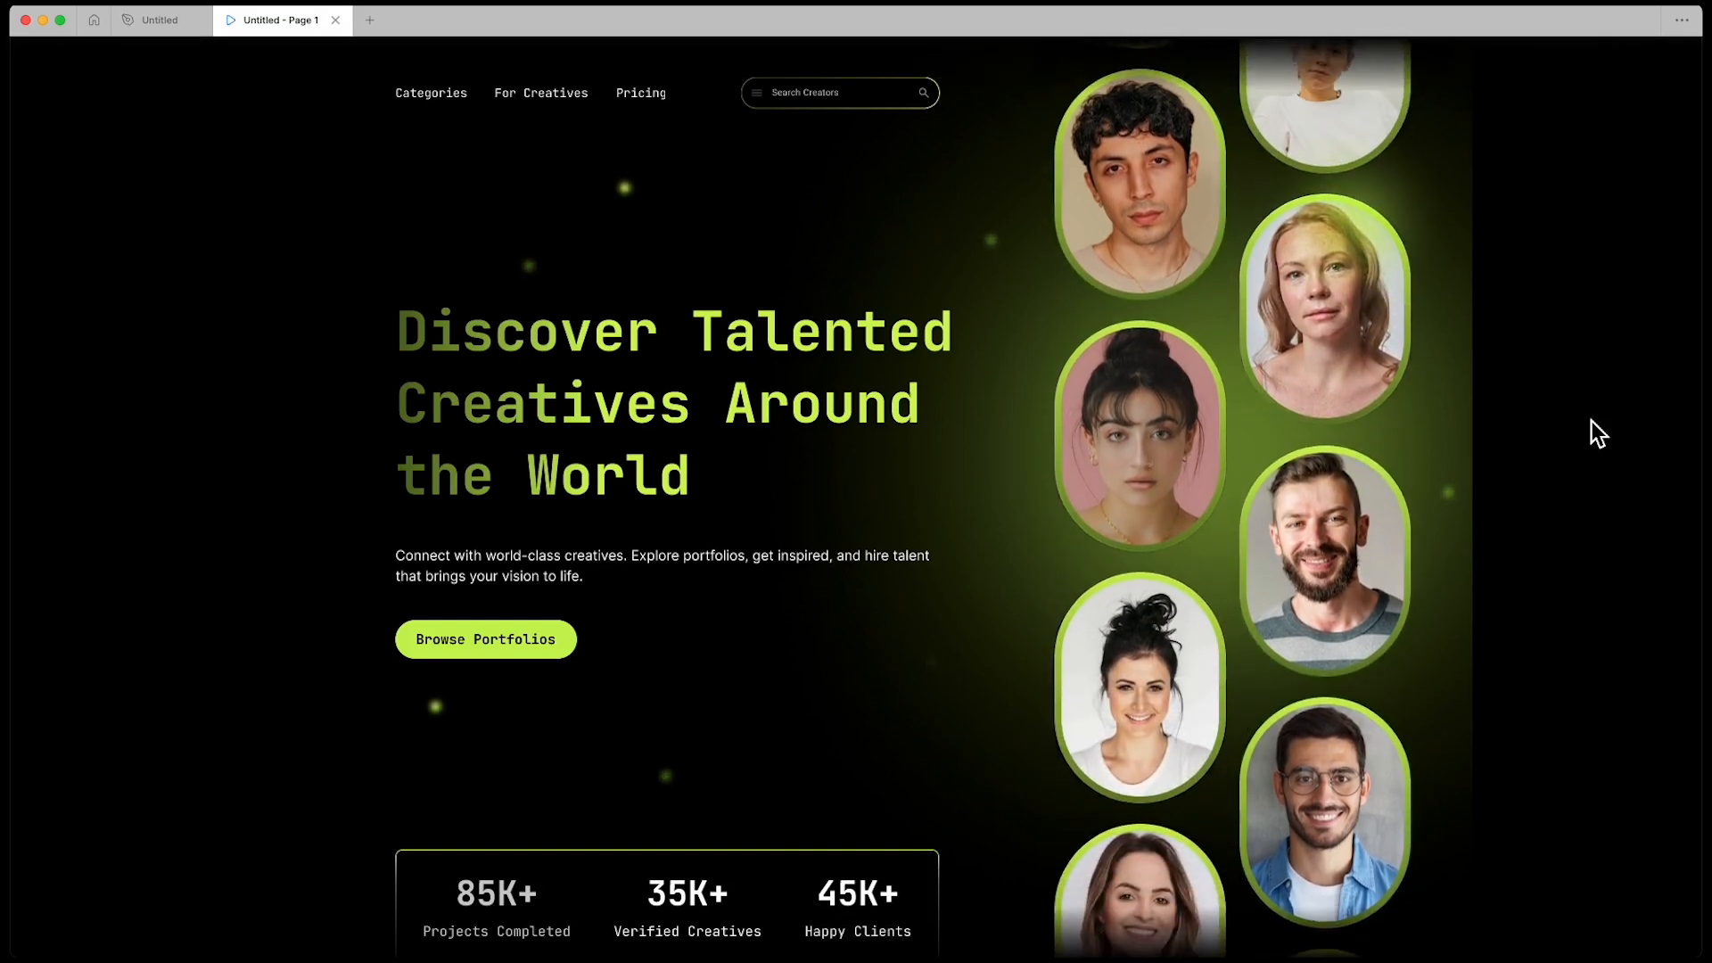
pyautogui.scroll(-5, 1383, 667)
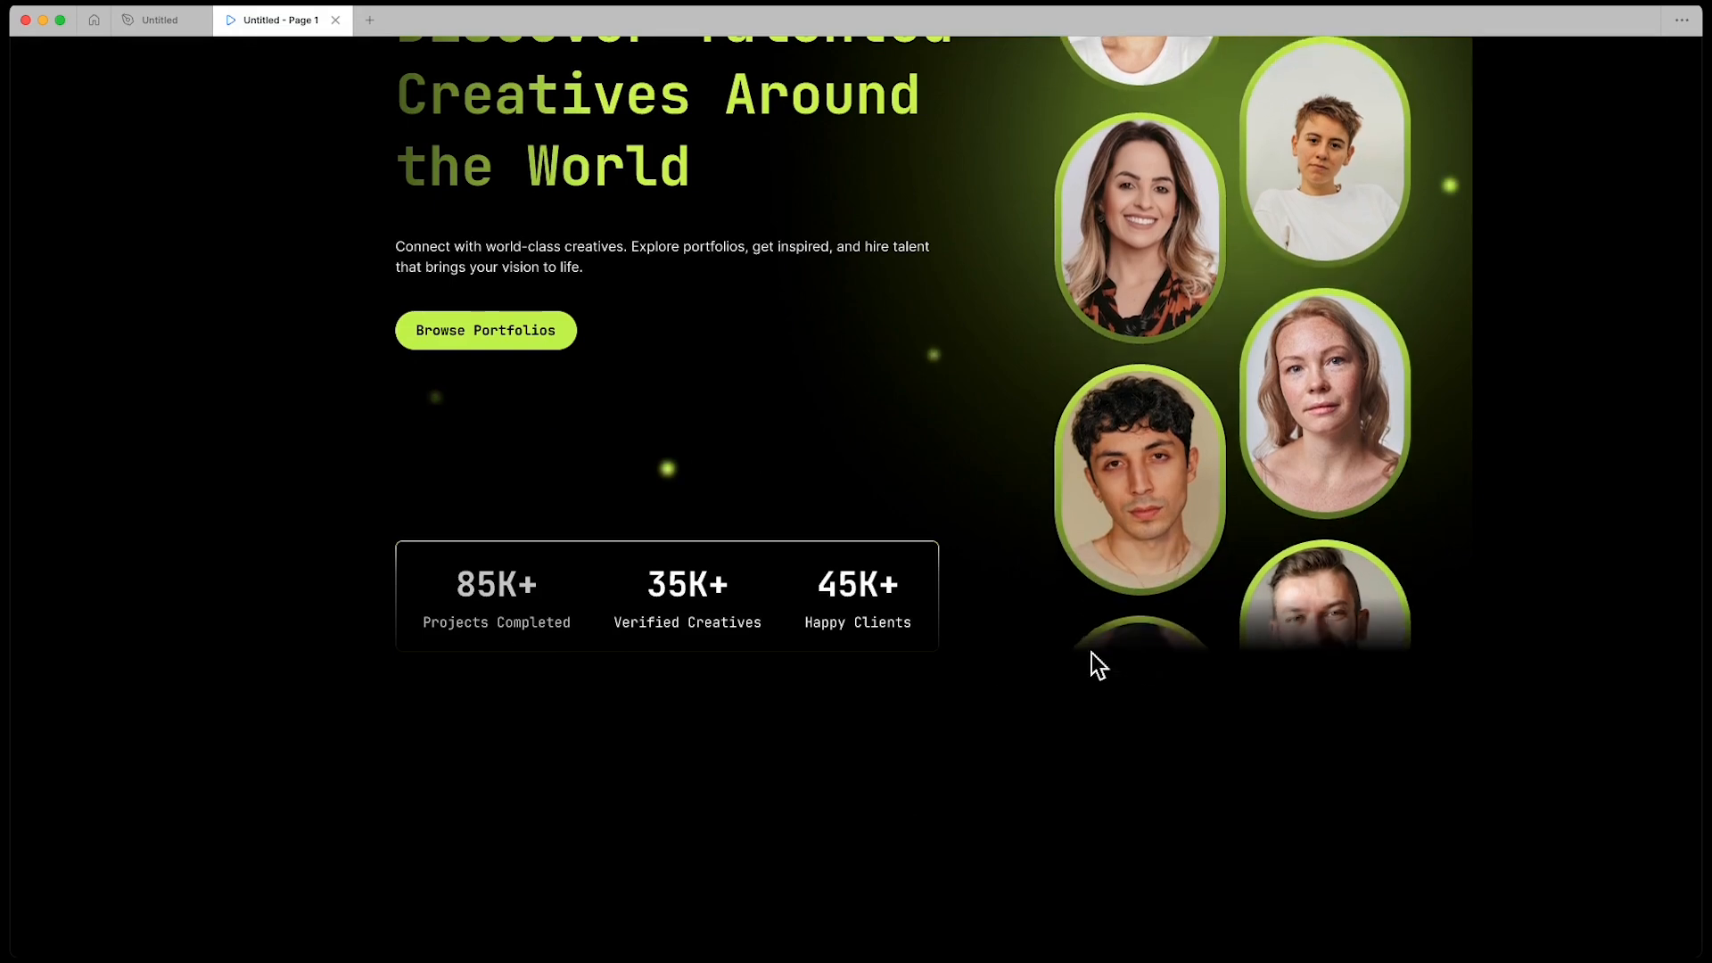
pyautogui.scroll(-2, 572, 691)
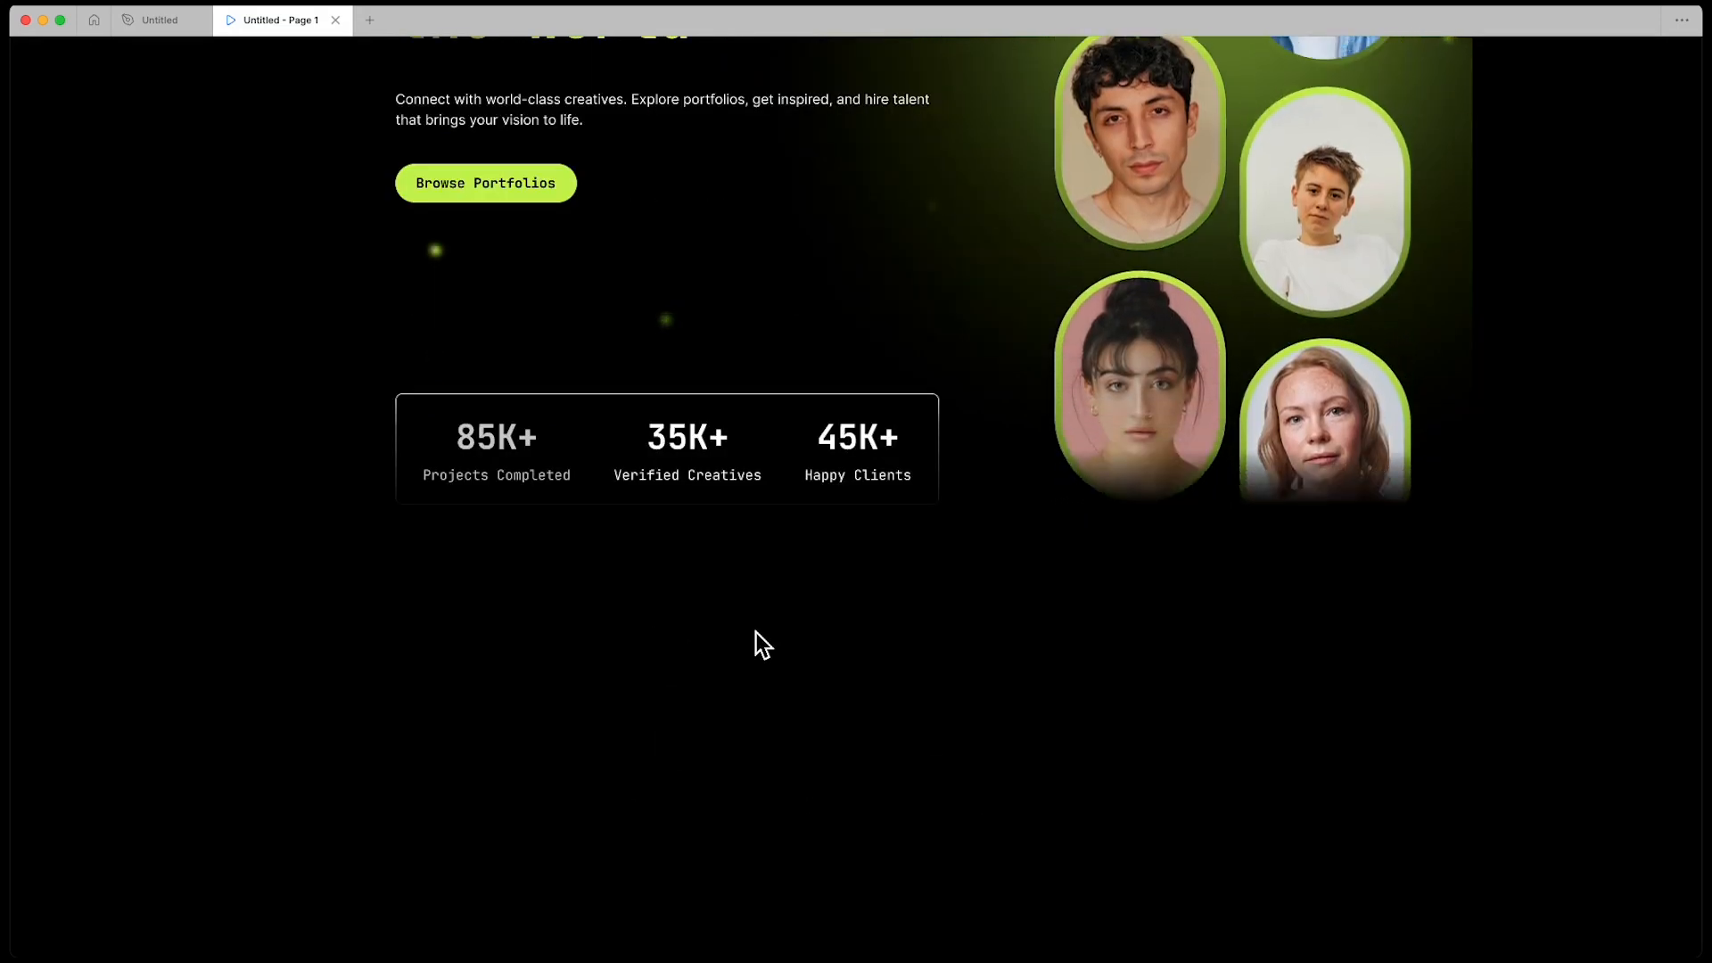
pyautogui.scroll(6, 756, 638)
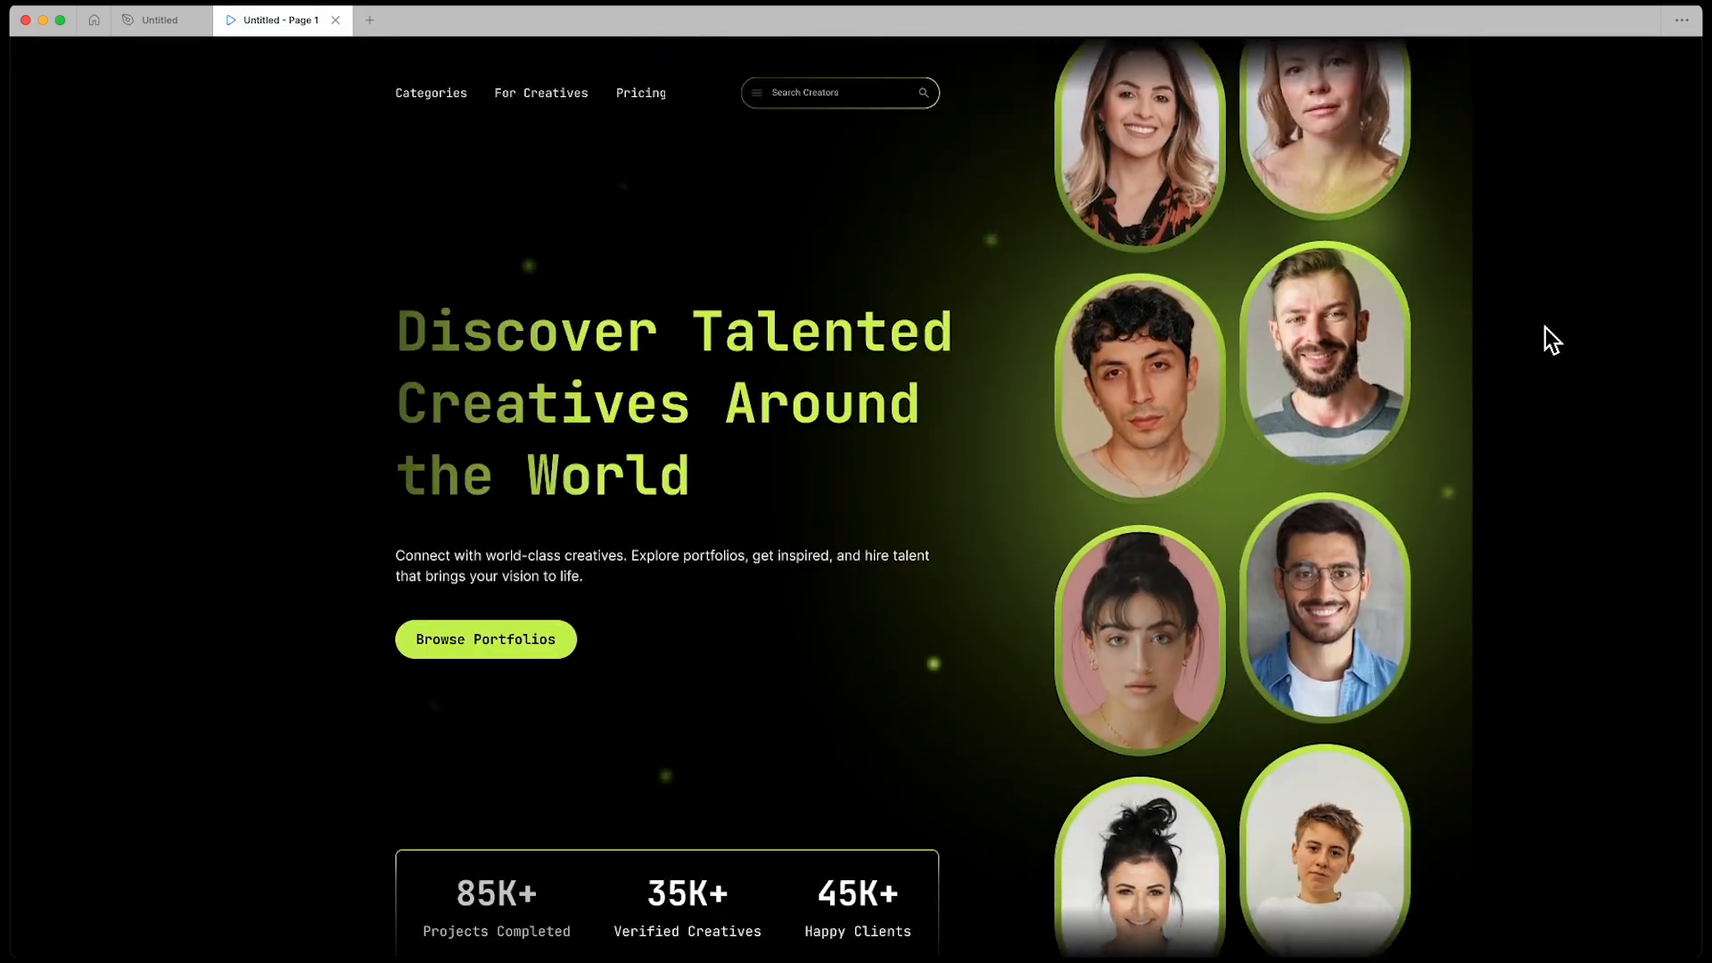